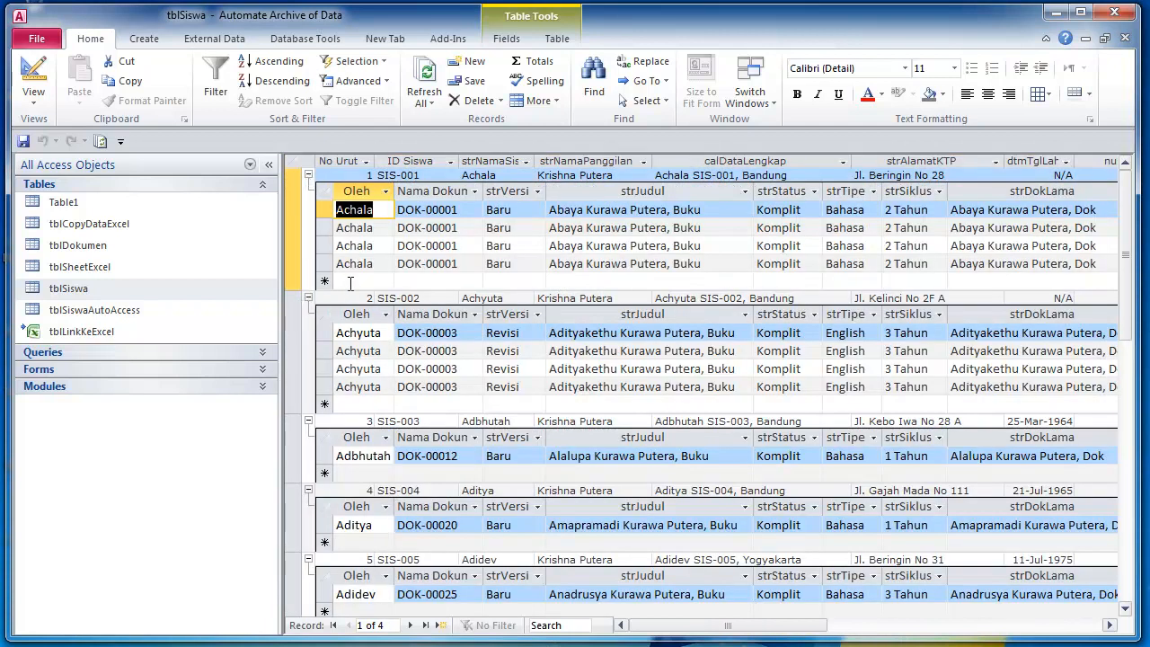
- Select all 49 tblSiswa records and collapse every expanded subdatasheet
left_click(351, 282)
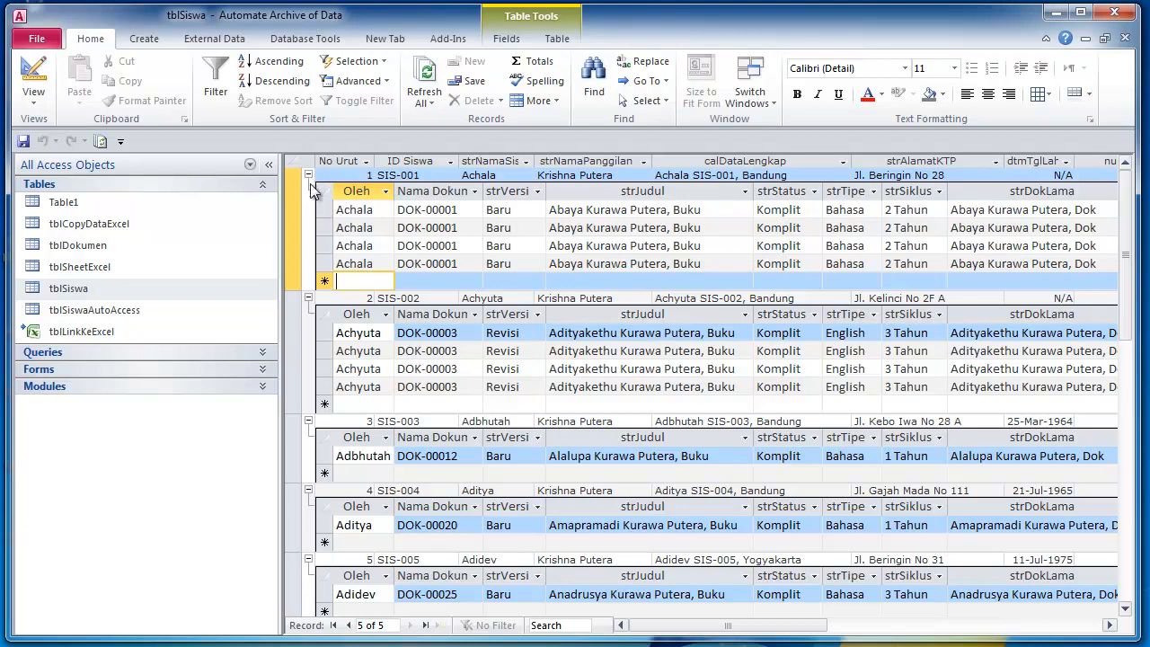
left_click(292, 164)
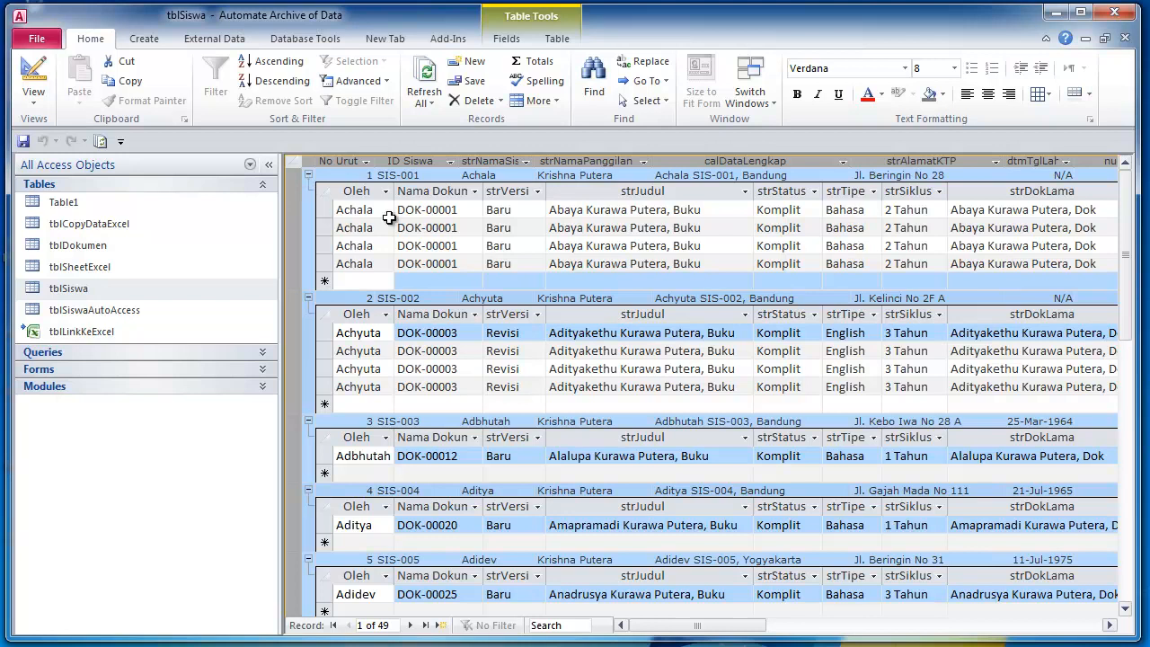
left_click(301, 183)
left_click(299, 174)
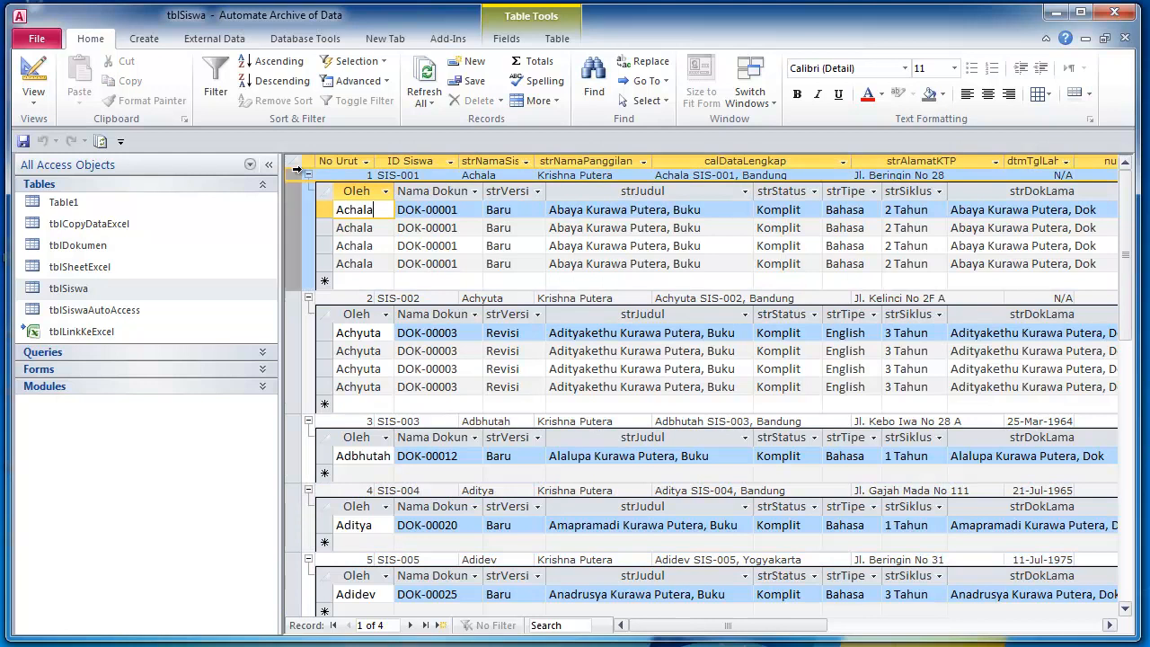
left_click(299, 167)
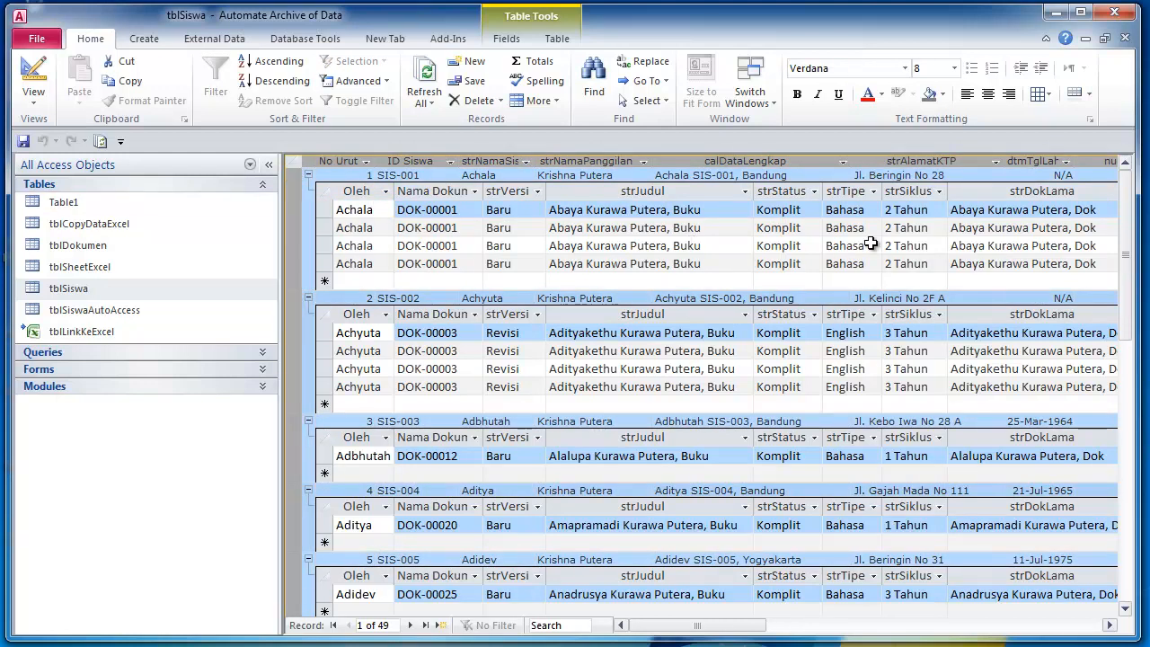
left_click(308, 175)
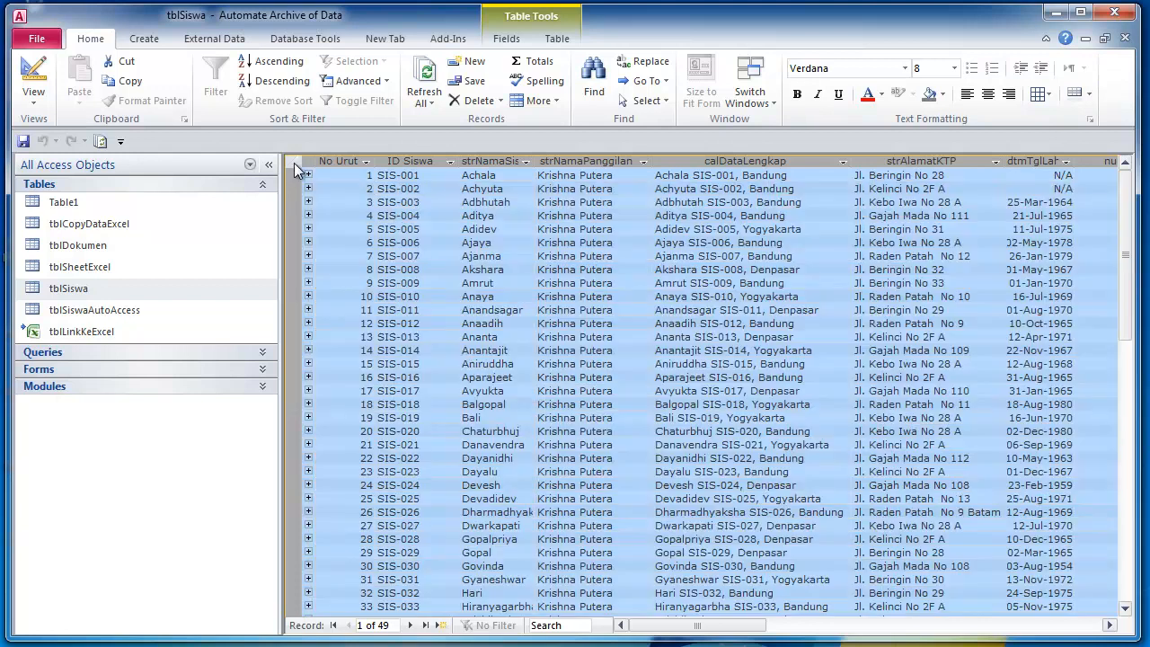
- Move through records SIS-003, Aditya and record 6, then show the Create ribbon commands
left_click(407, 202)
left_click(490, 217)
left_click(627, 247)
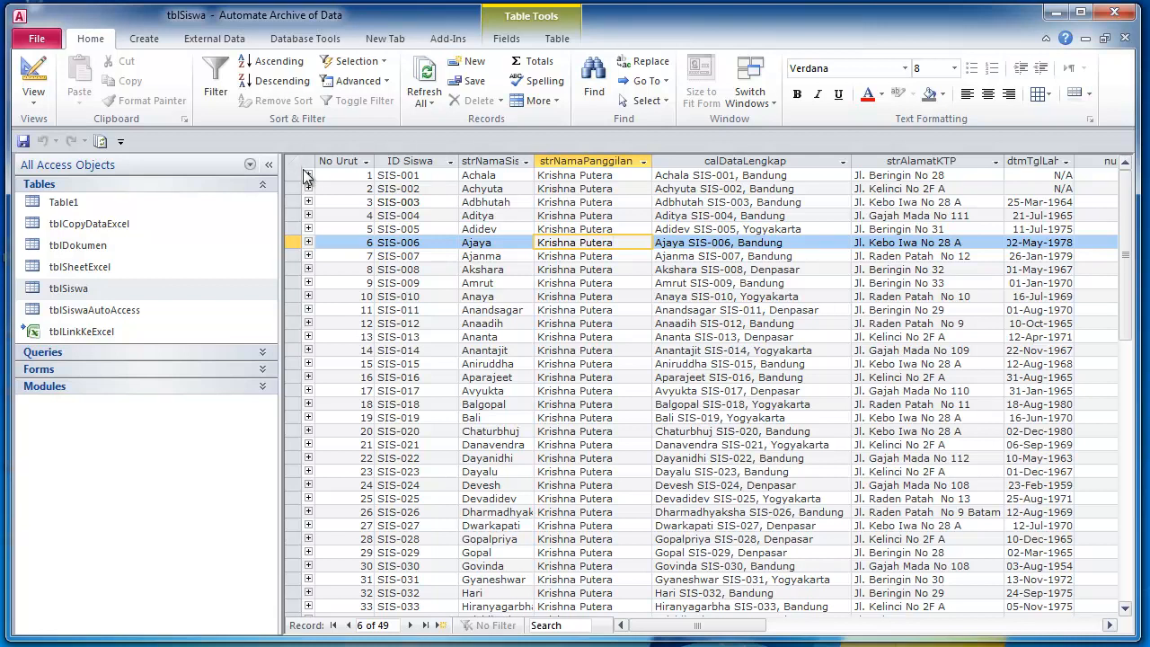
left_click(159, 45)
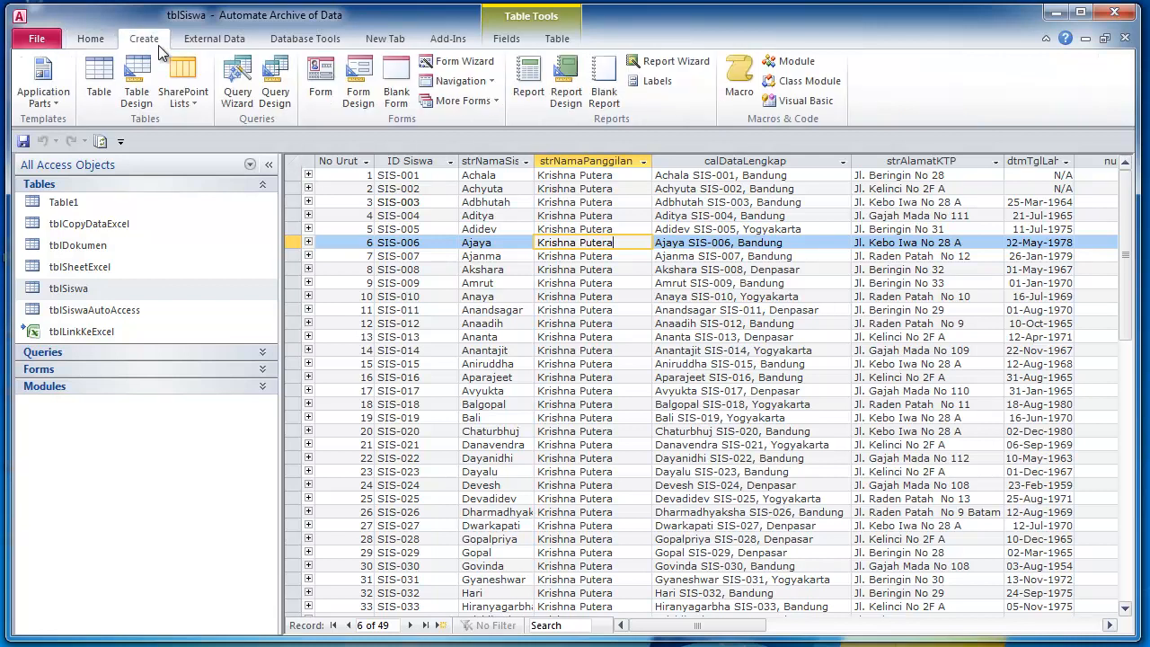
- Create a new blank table with a text field named NamaSiswa
left_click(99, 85)
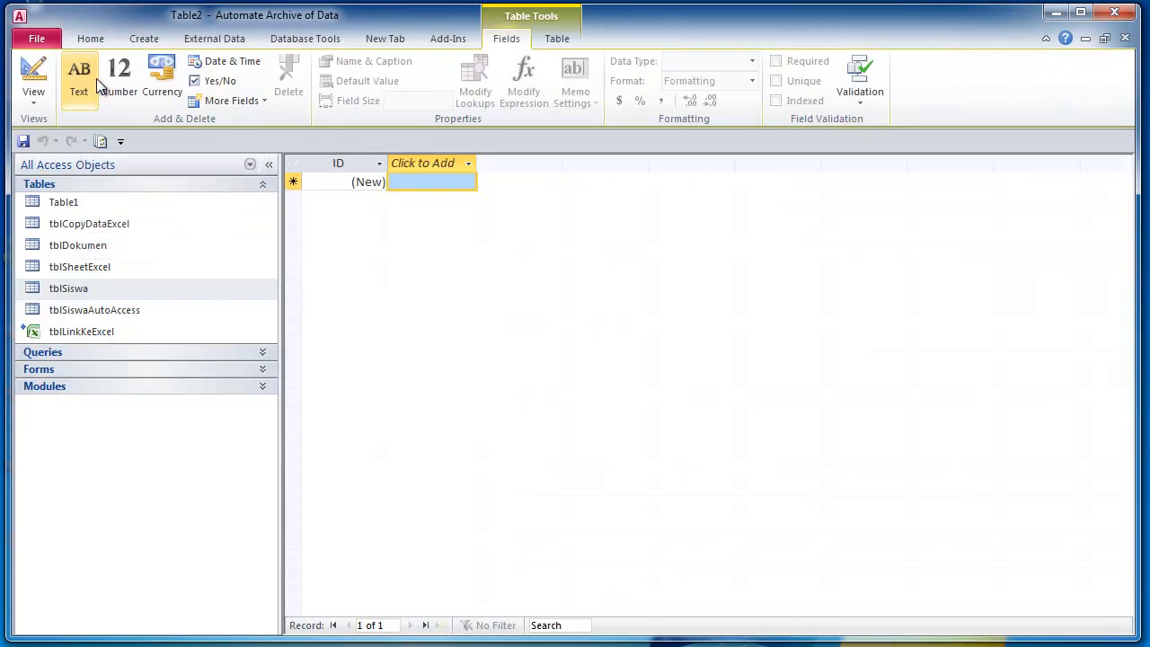
left_click(396, 180)
left_click(466, 165)
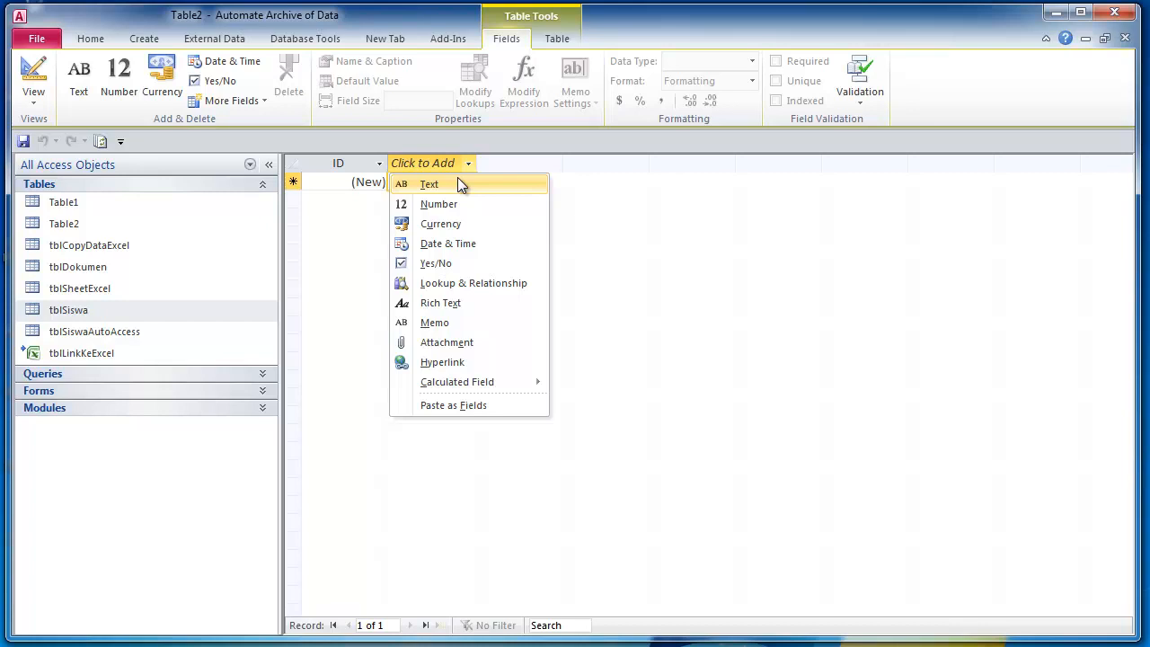
left_click(457, 180)
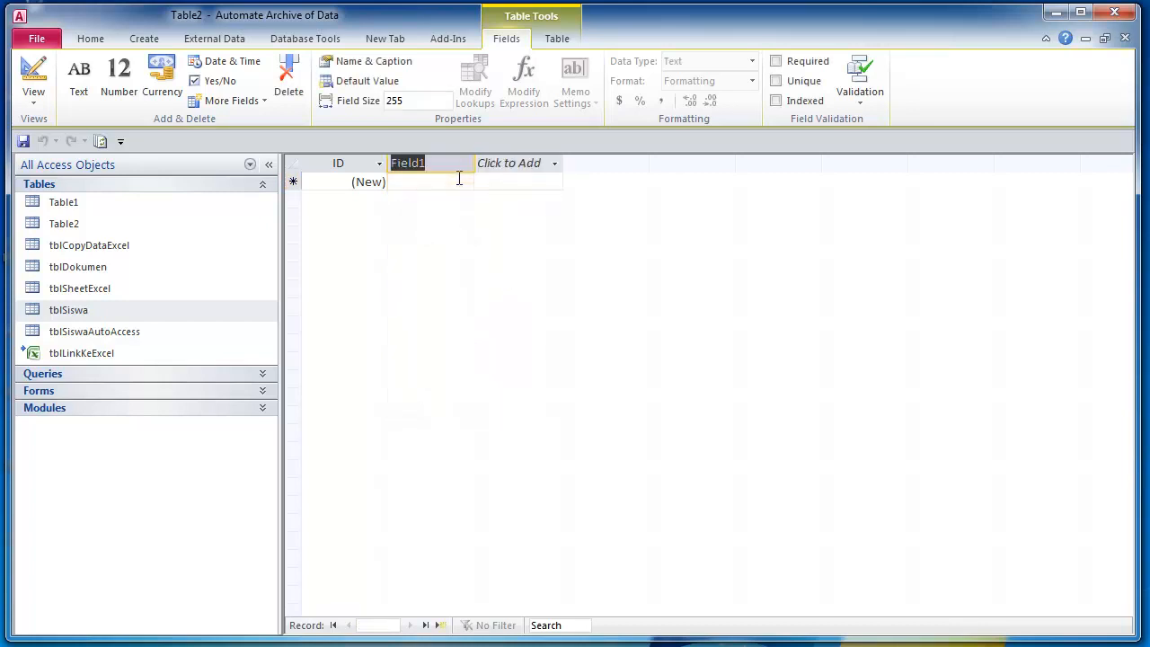
type("Nama")
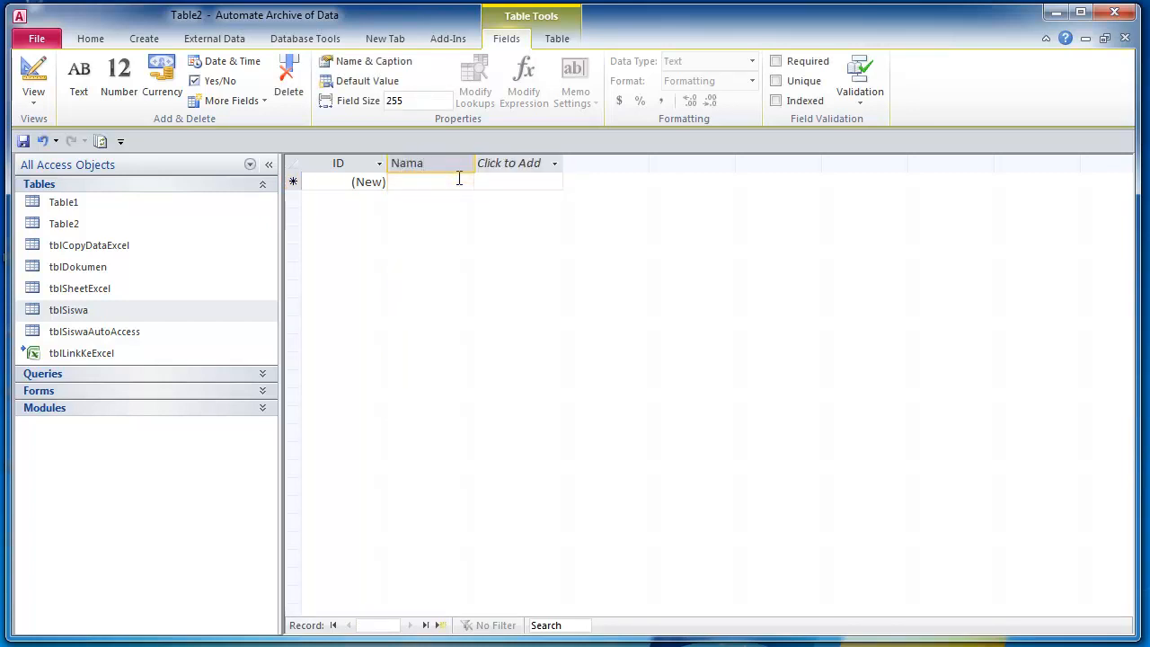
type("Siswa")
left_click(521, 162)
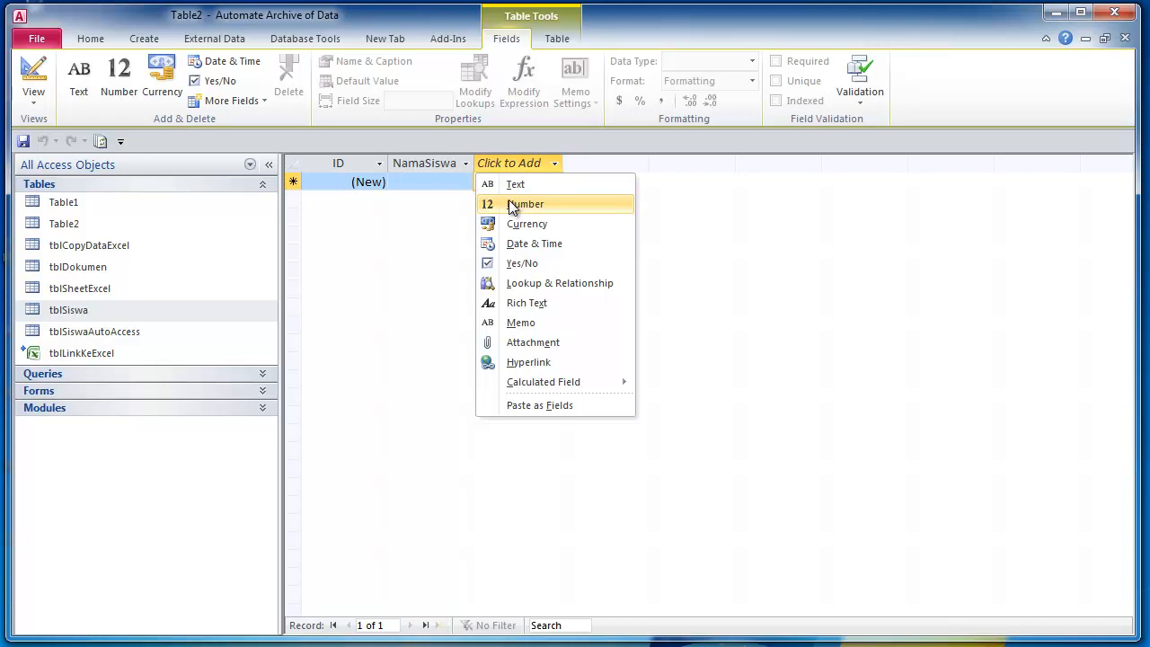
- Enter Arjuna as the first record's NamaSiswa
left_click(440, 179)
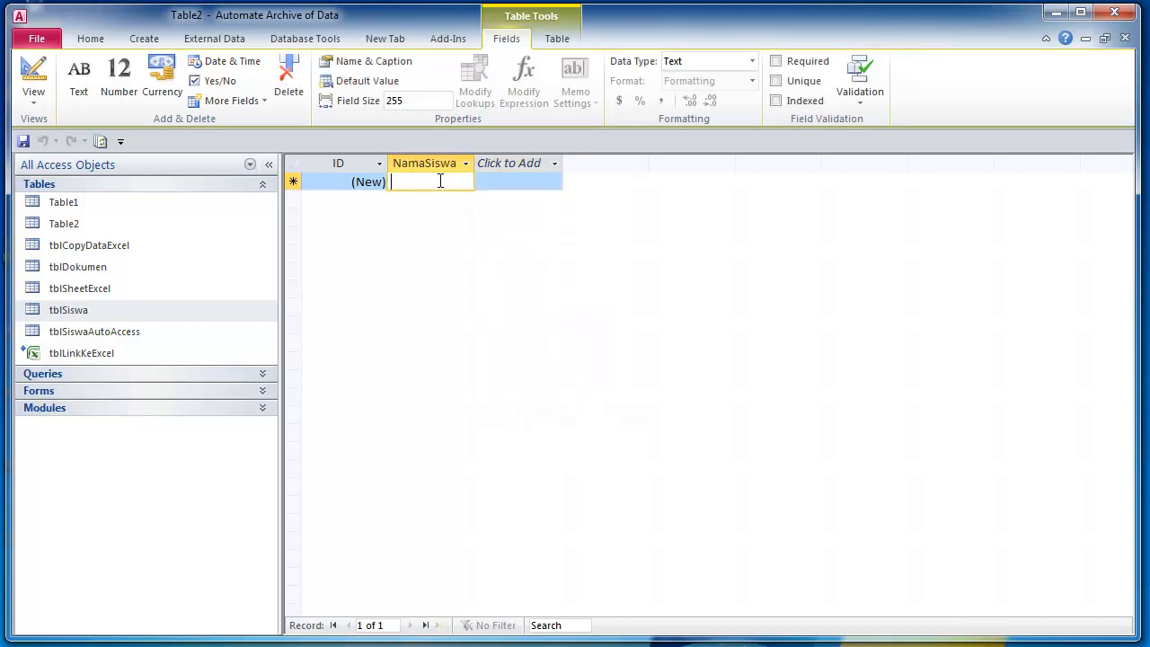
type("Arjuna")
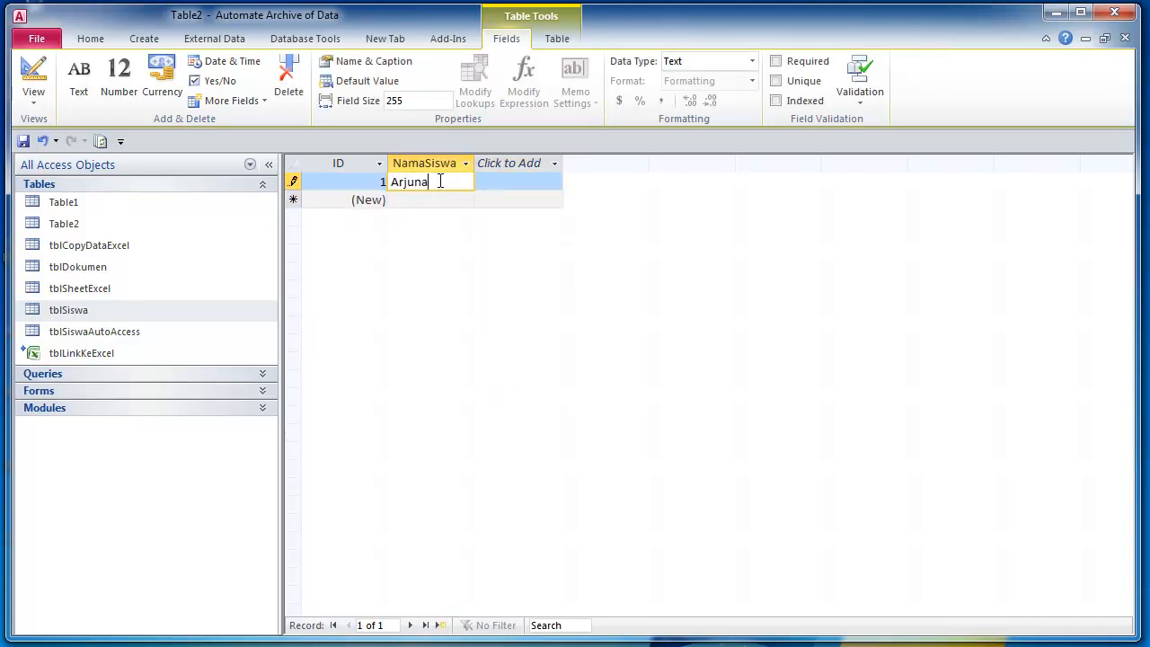
left_click(488, 180)
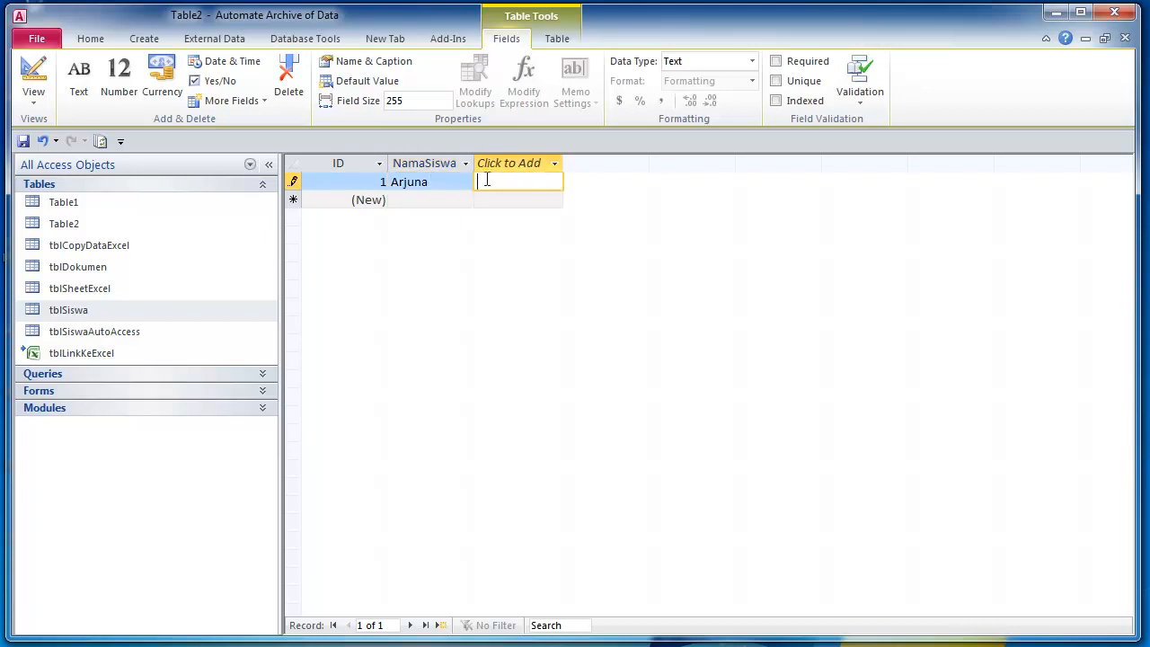
- Add a Date & Time field TglLahir and set record 1's date to 6/1/2020
left_click(552, 165)
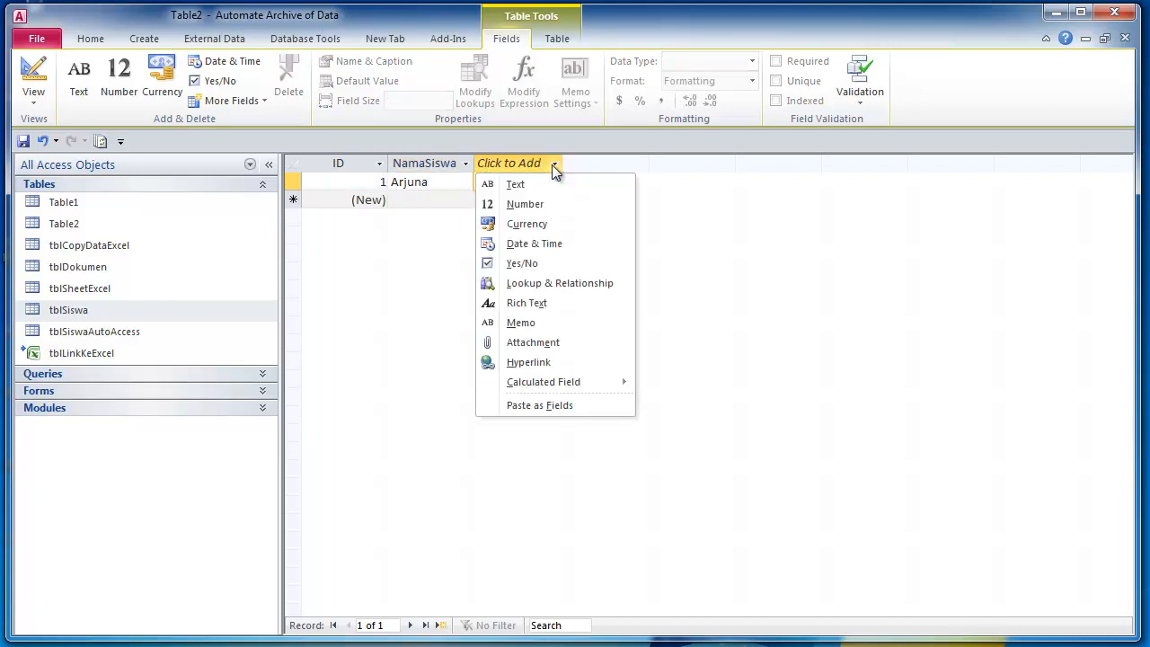
left_click(536, 243)
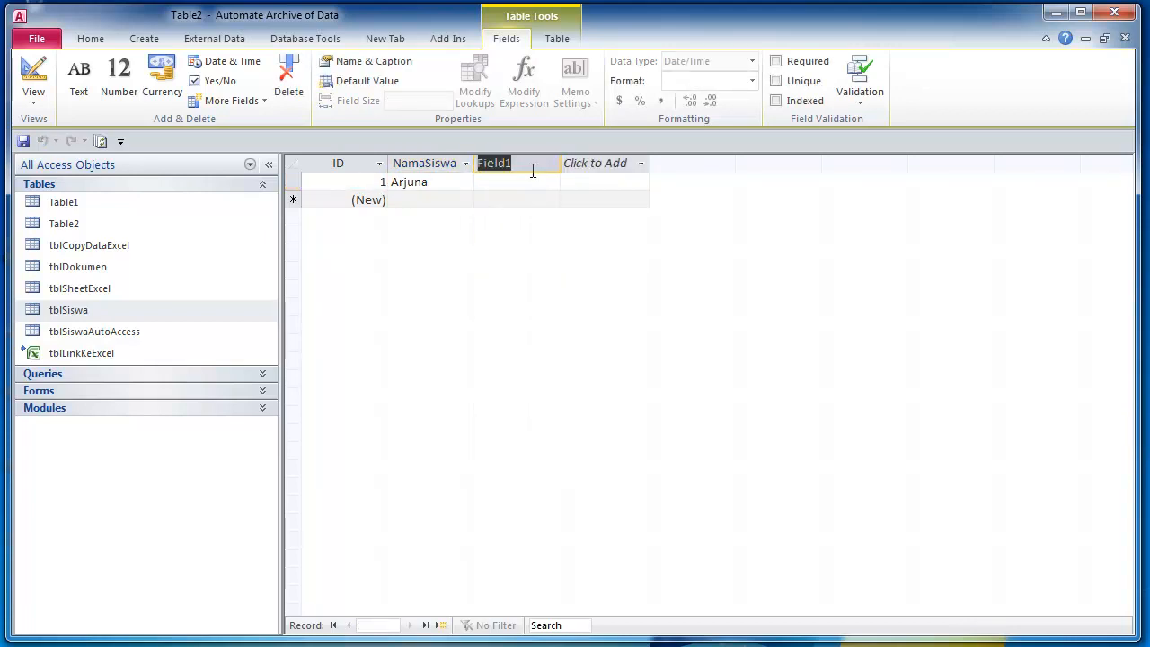
type("Tg")
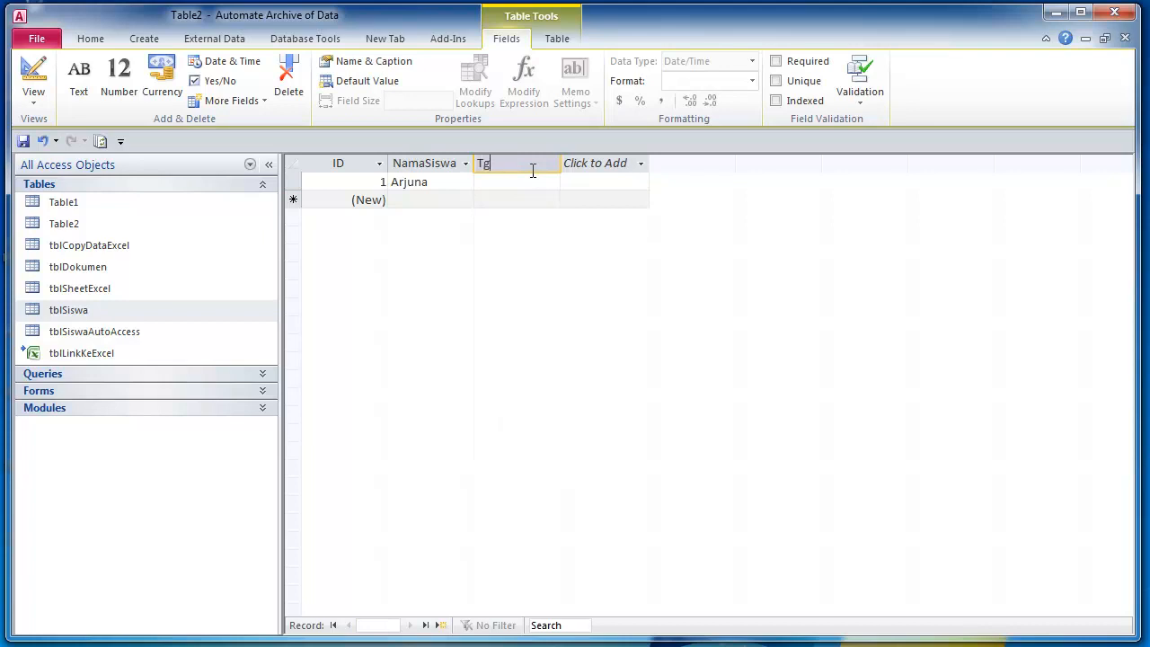
type("lLahir")
key("Return")
left_click(531, 186)
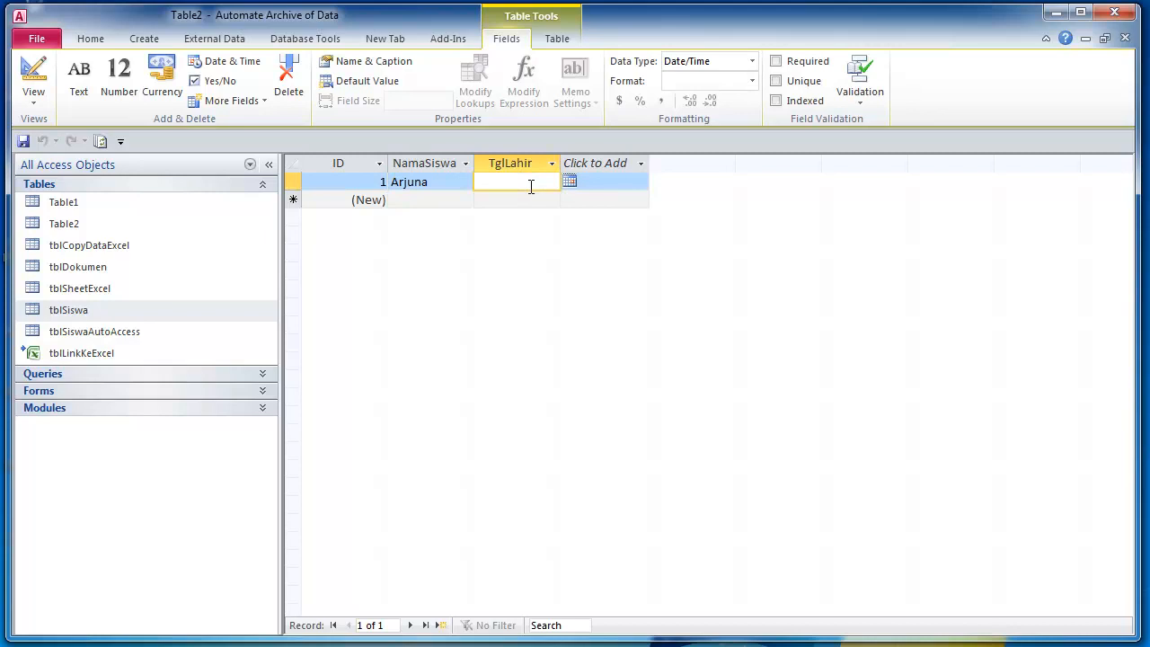
key("ctrl+semicolon")
key("Return")
left_click(531, 186)
left_click(573, 182)
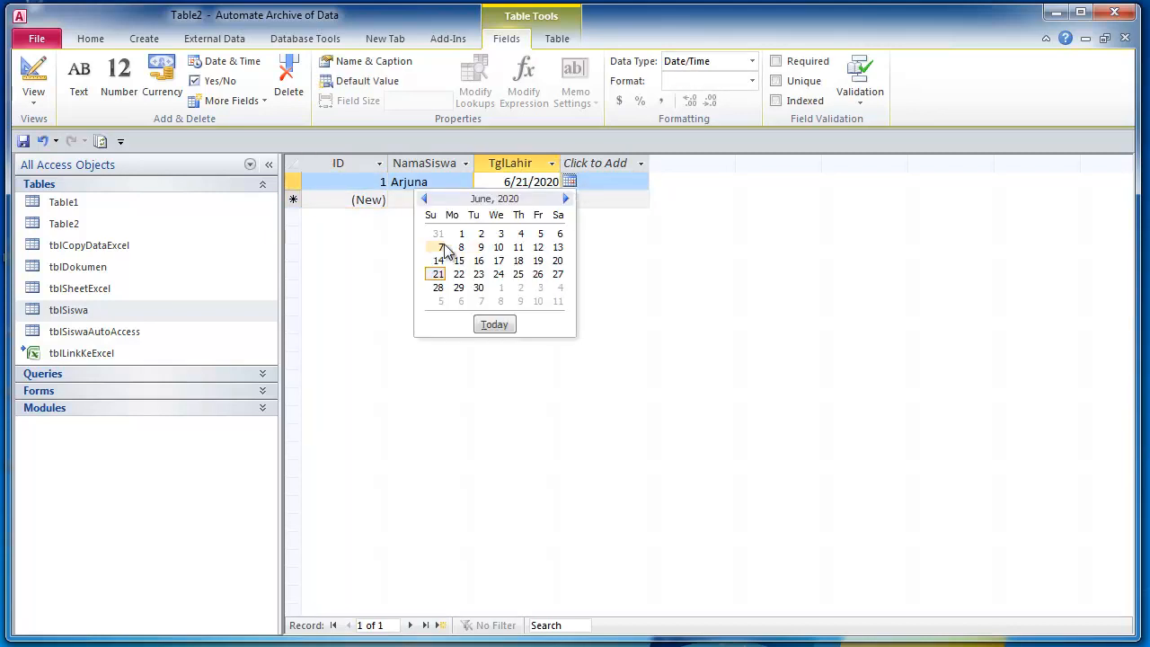
left_click(457, 239)
left_click(539, 199)
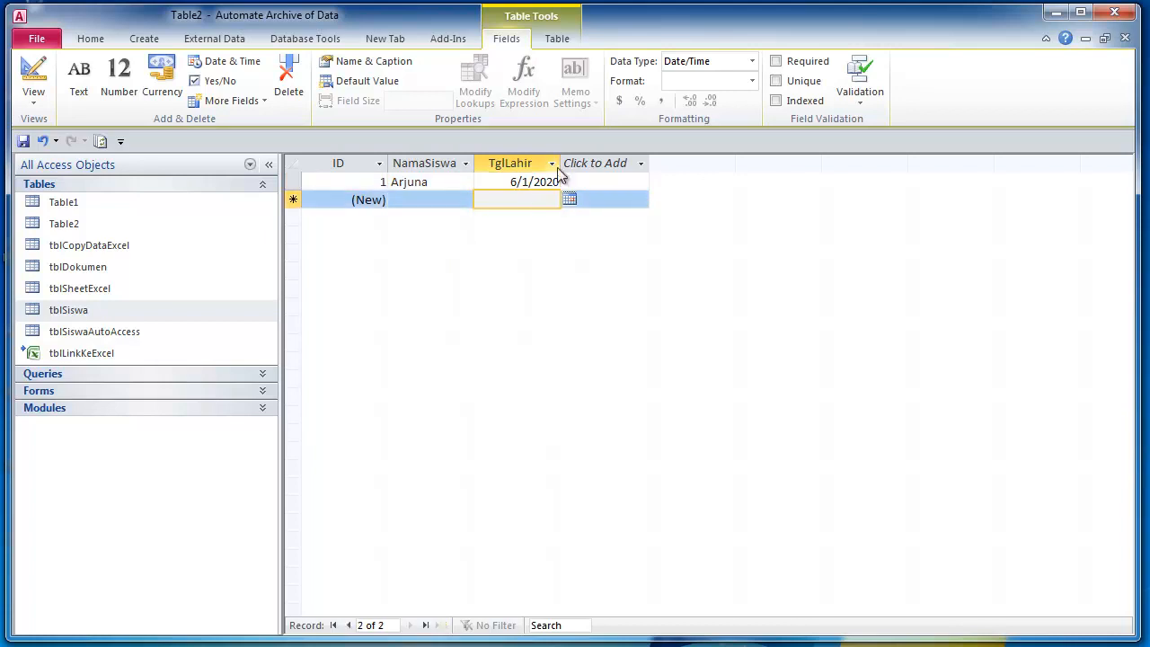
- Add a Currency field JumlahUang and enter 250000 for record 1
left_click(589, 168)
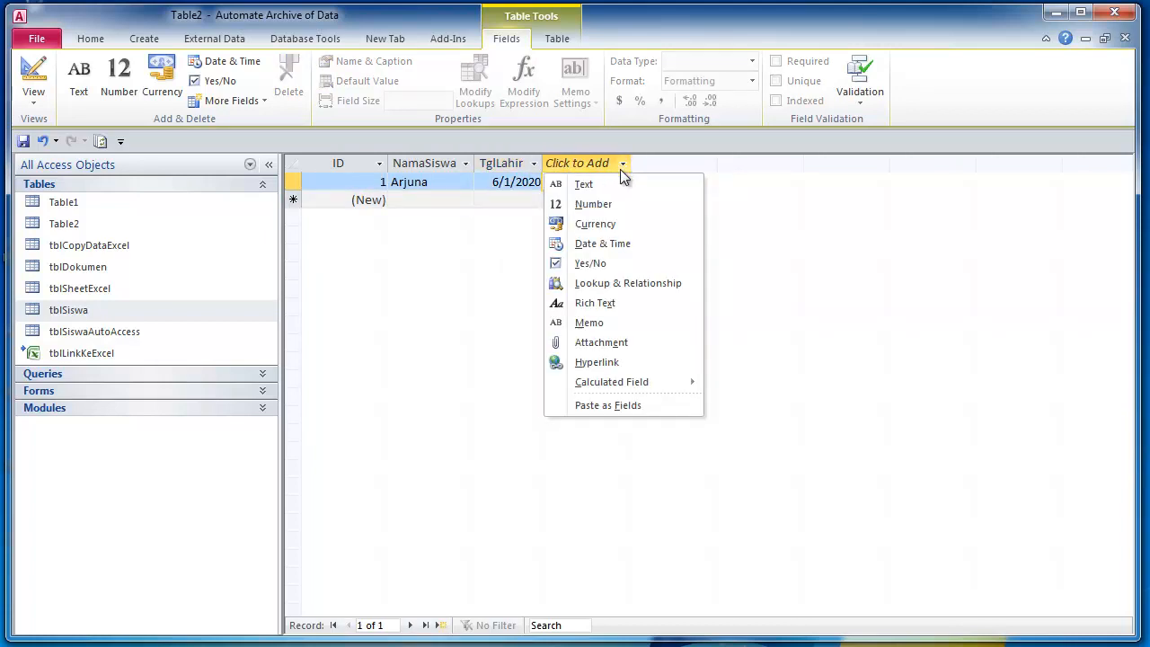
left_click(601, 224)
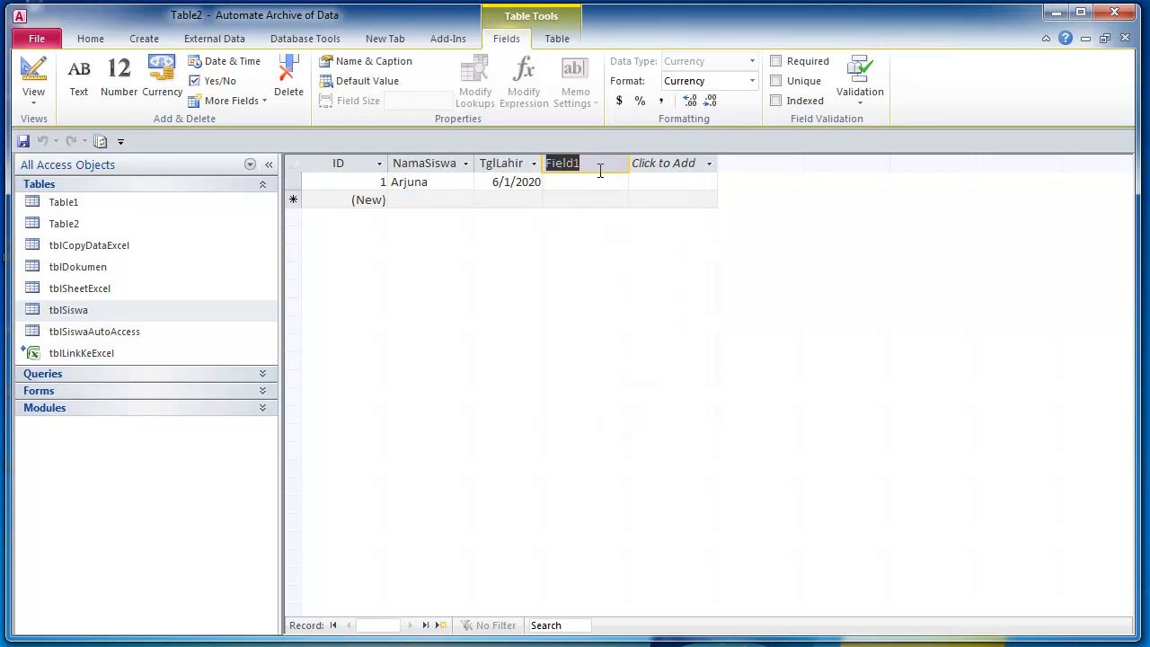
type("Jumlah")
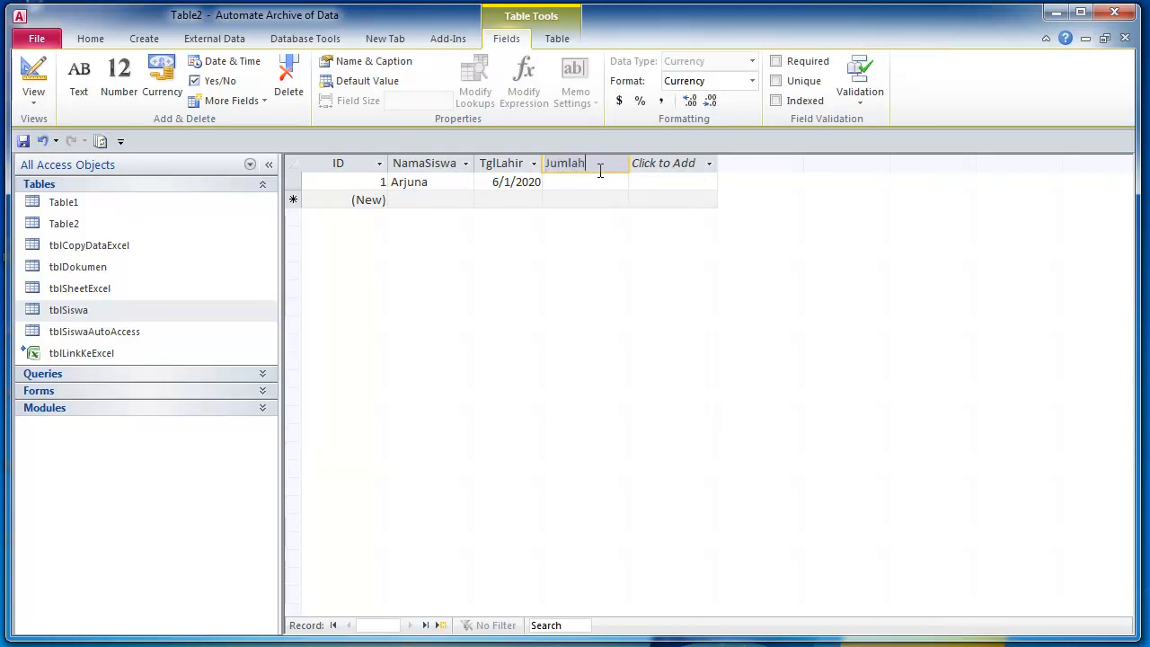
type("Uang")
left_click(570, 181)
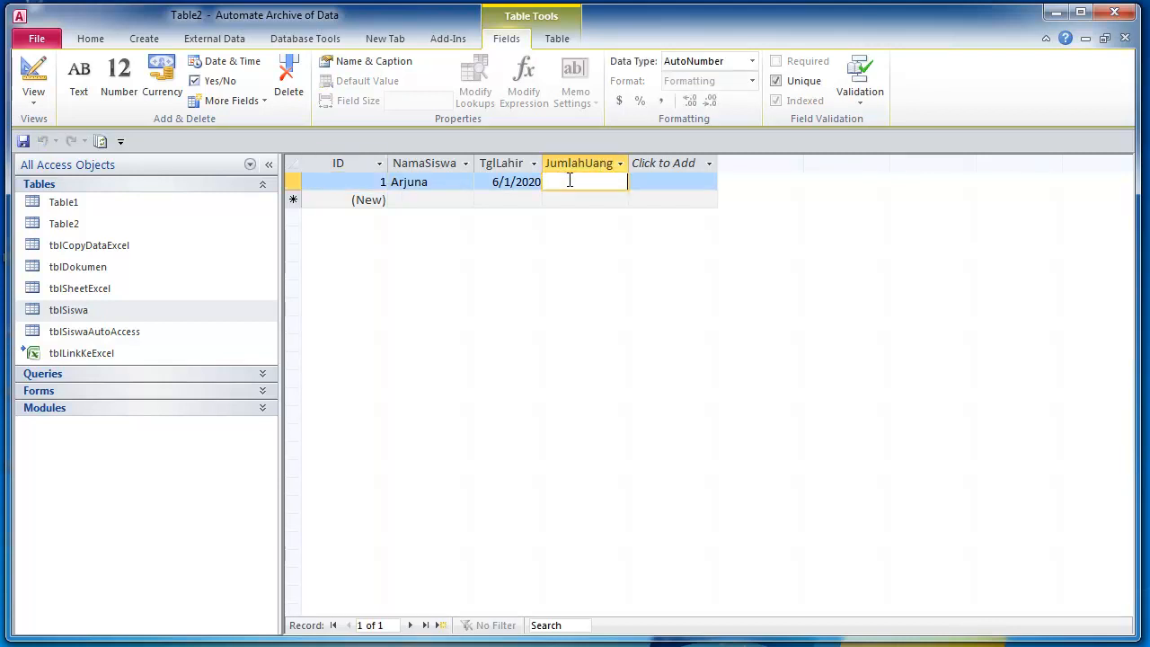
type("250000")
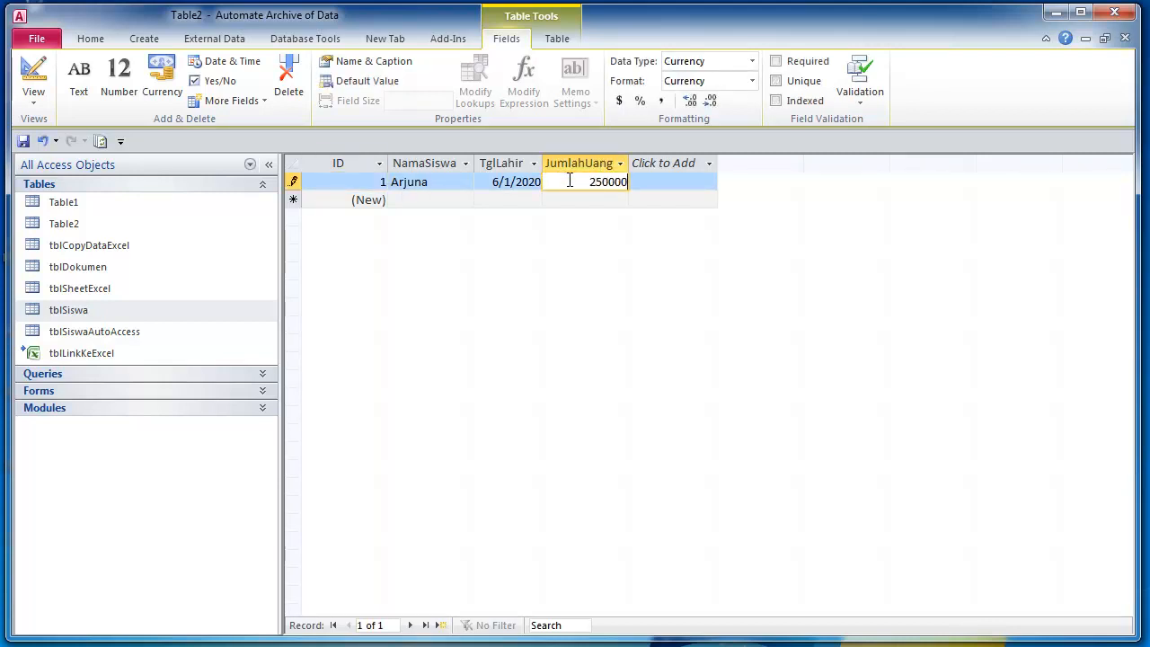
key("Return")
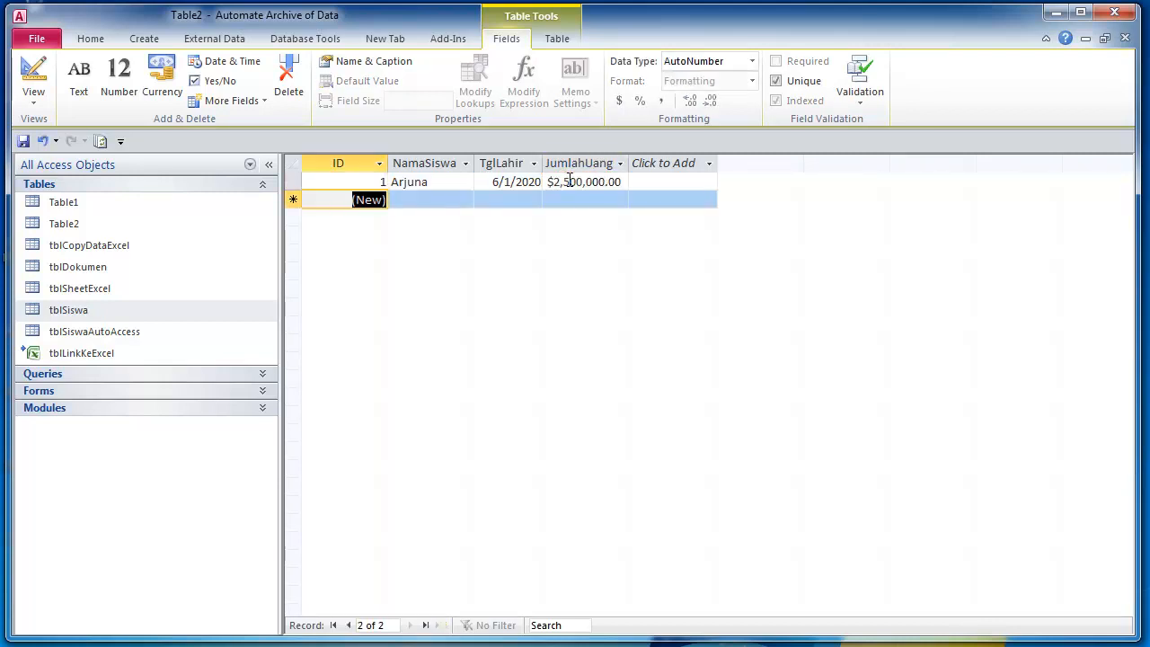
- Fit the JumlahUang column width and save the new table as Table2
double_click(628, 159)
left_click(715, 162)
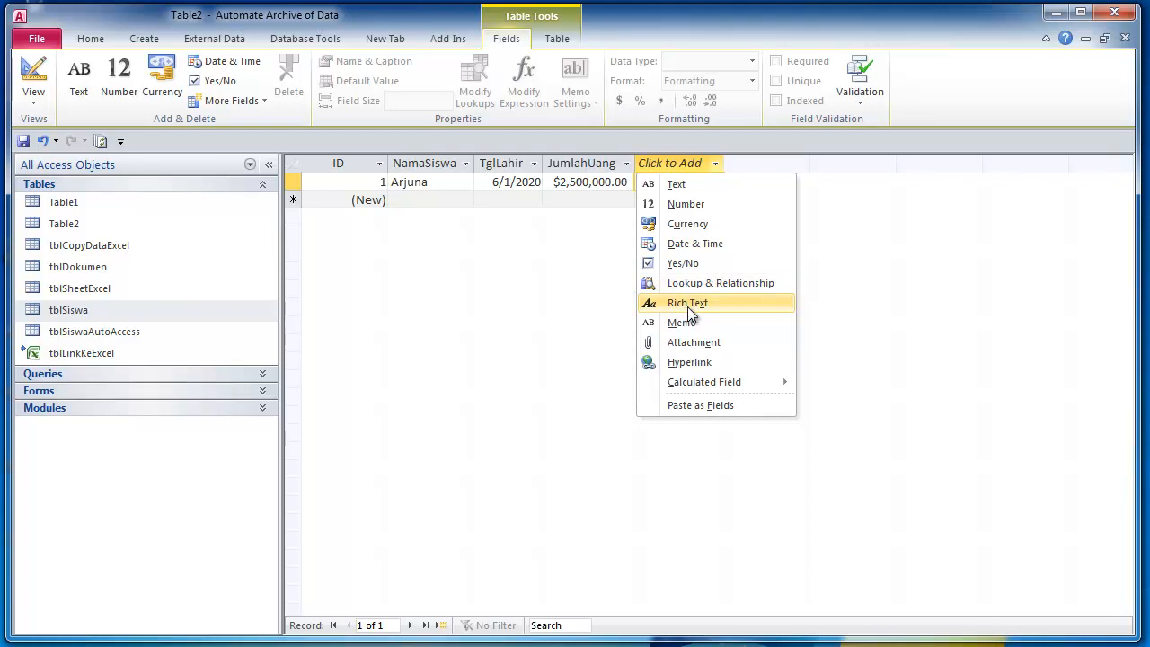
key("Escape")
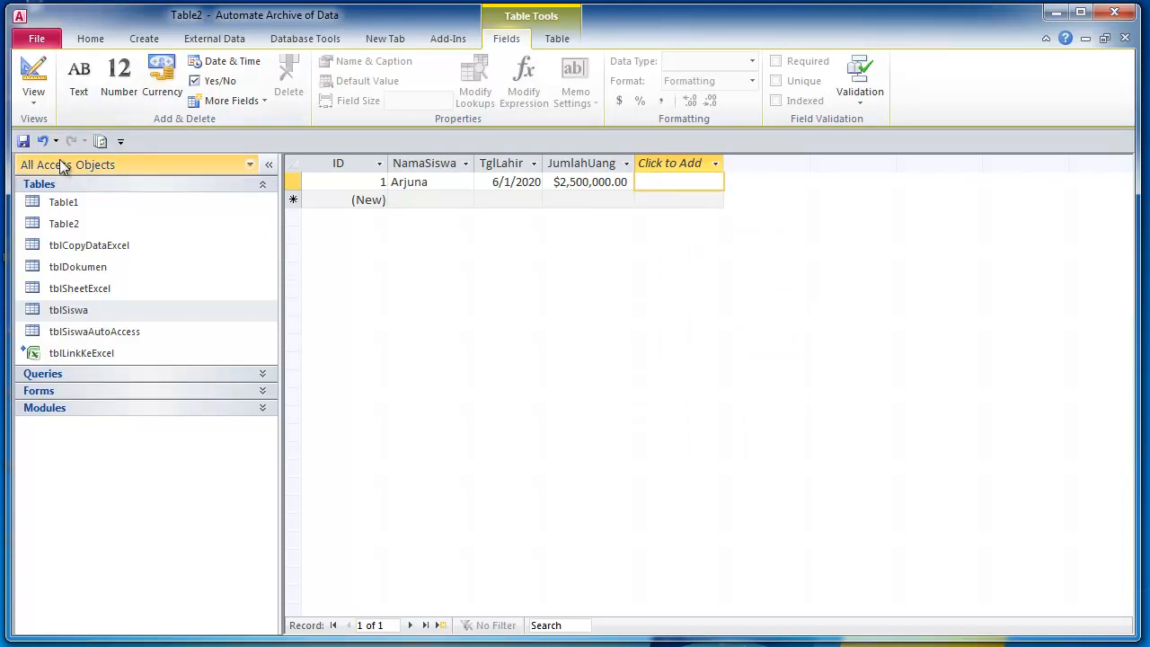
left_click(25, 143)
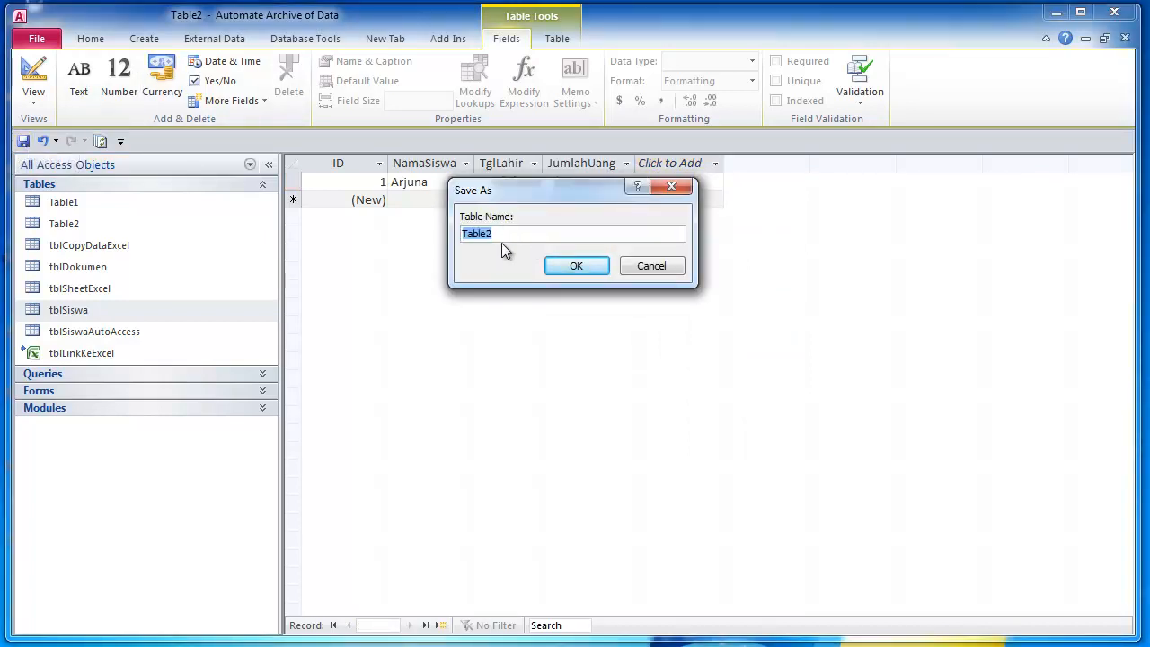
left_click(508, 233)
left_click(601, 272)
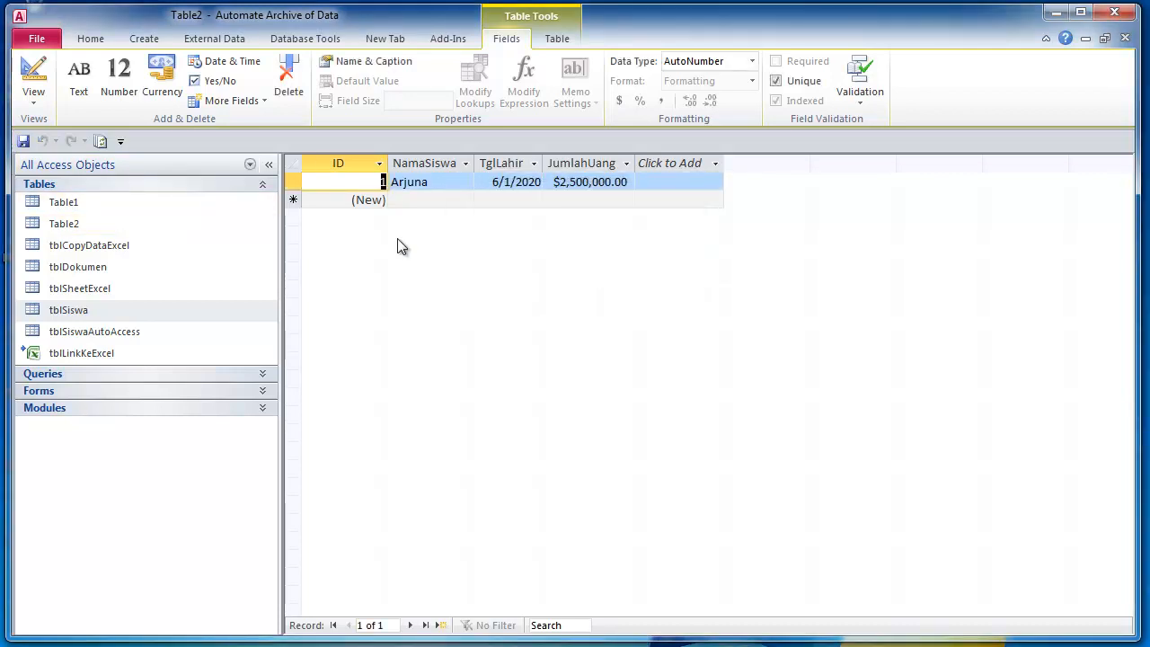
- Add record Bhima with TglLahir 6/21/2020 and JumlahUang 54,000,000, then select Table2
left_click(420, 200)
type("Bhima")
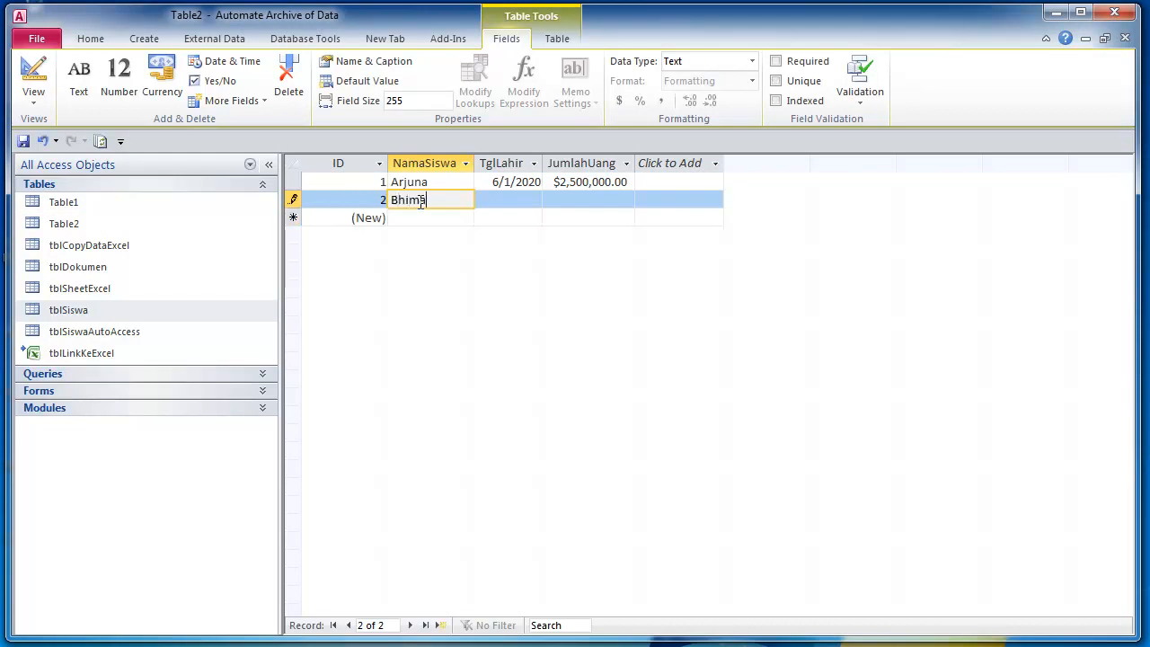
key("Tab")
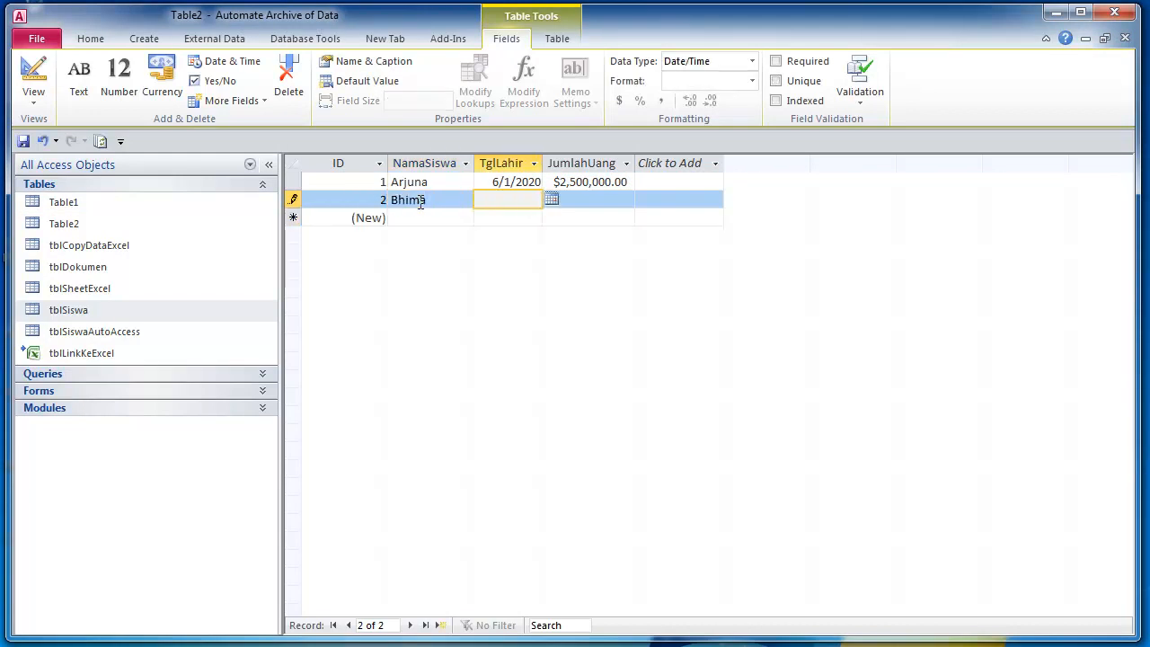
type("6/21/2020")
key("Tab")
type("5")
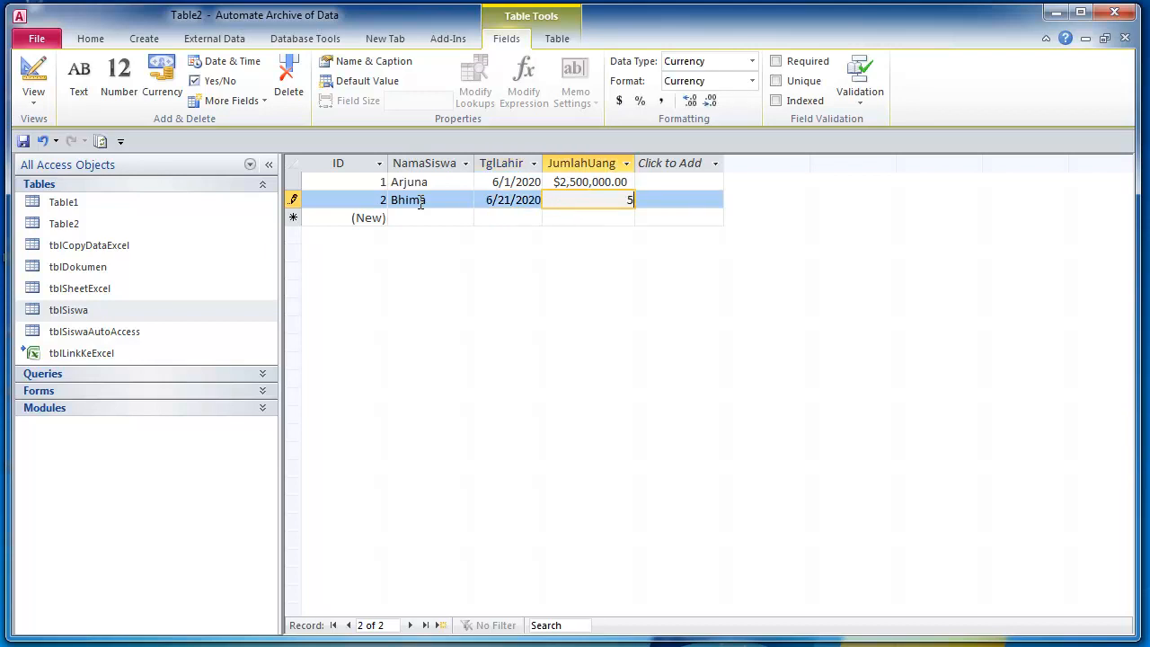
type("4,000,000")
key("Tab")
key("Up")
key("Right")
key("Left")
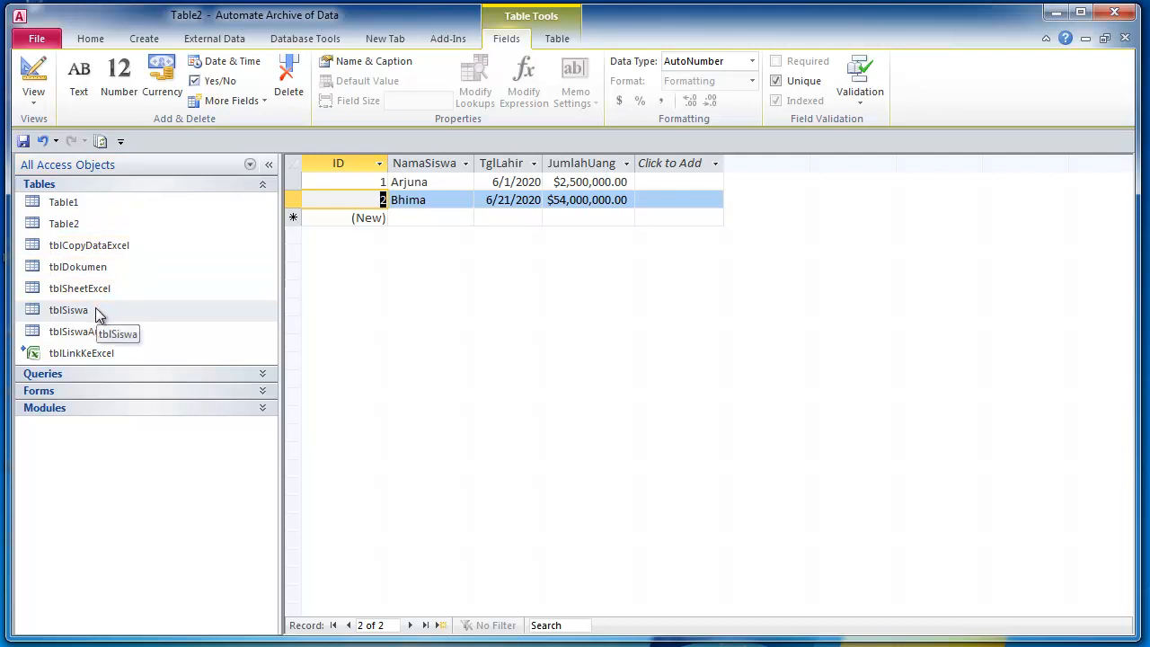
left_click(78, 224)
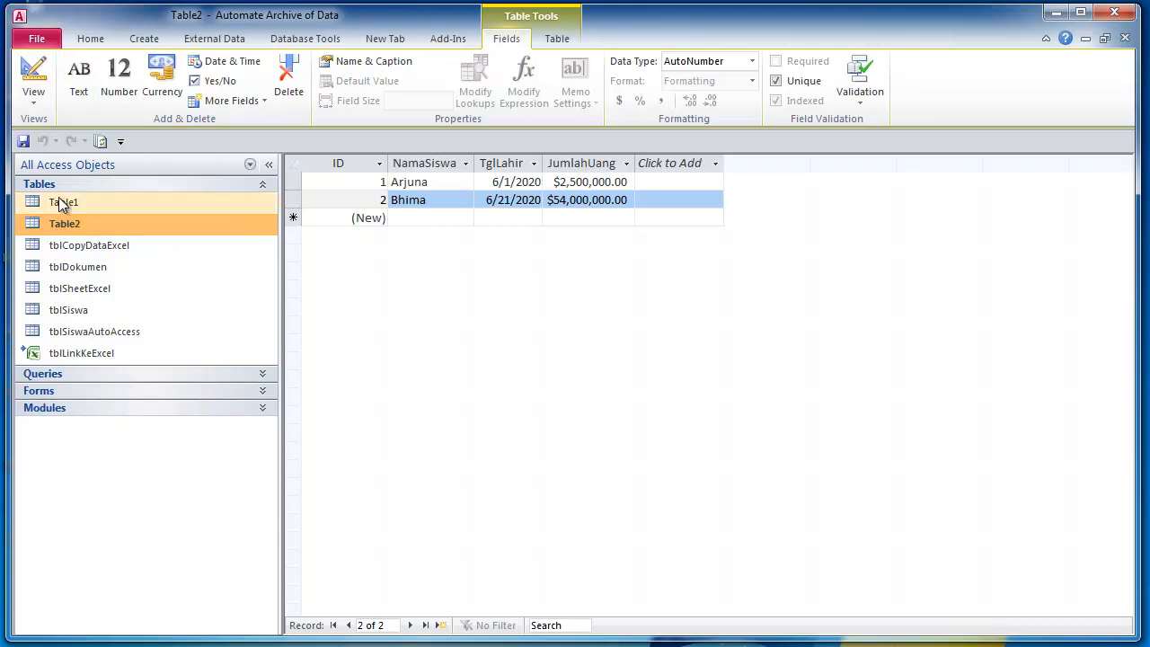
- Open Table2 in Design view and set JumlahUang's Decimal Places to 0
left_click(42, 84)
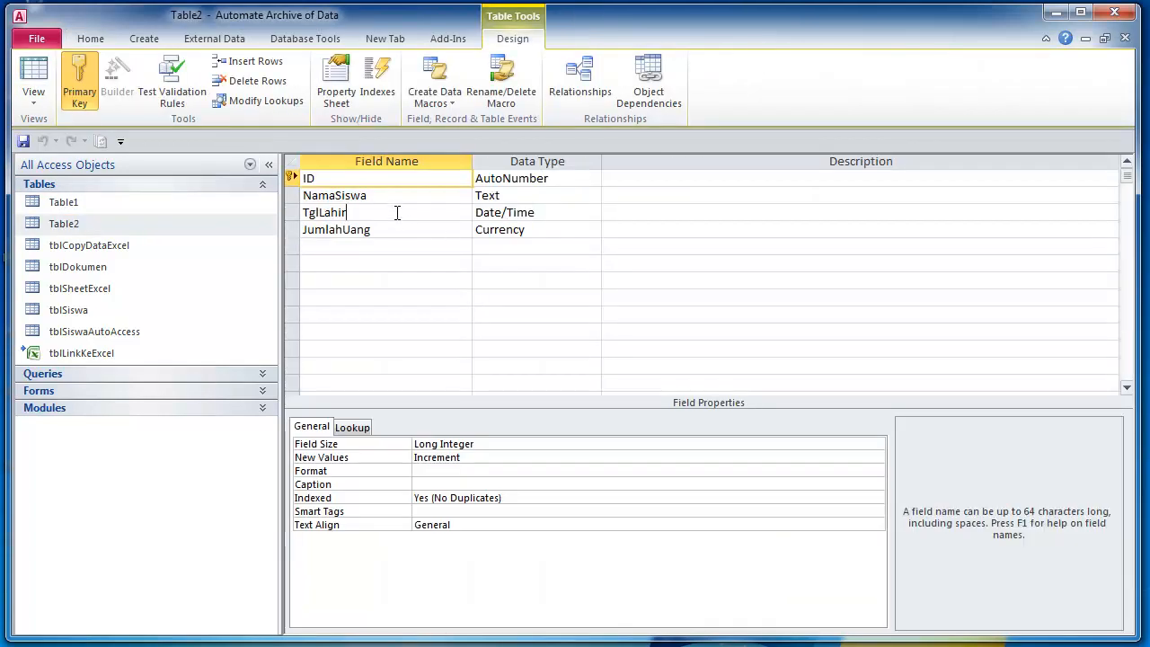
left_click(397, 212)
left_click(514, 198)
left_click(513, 229)
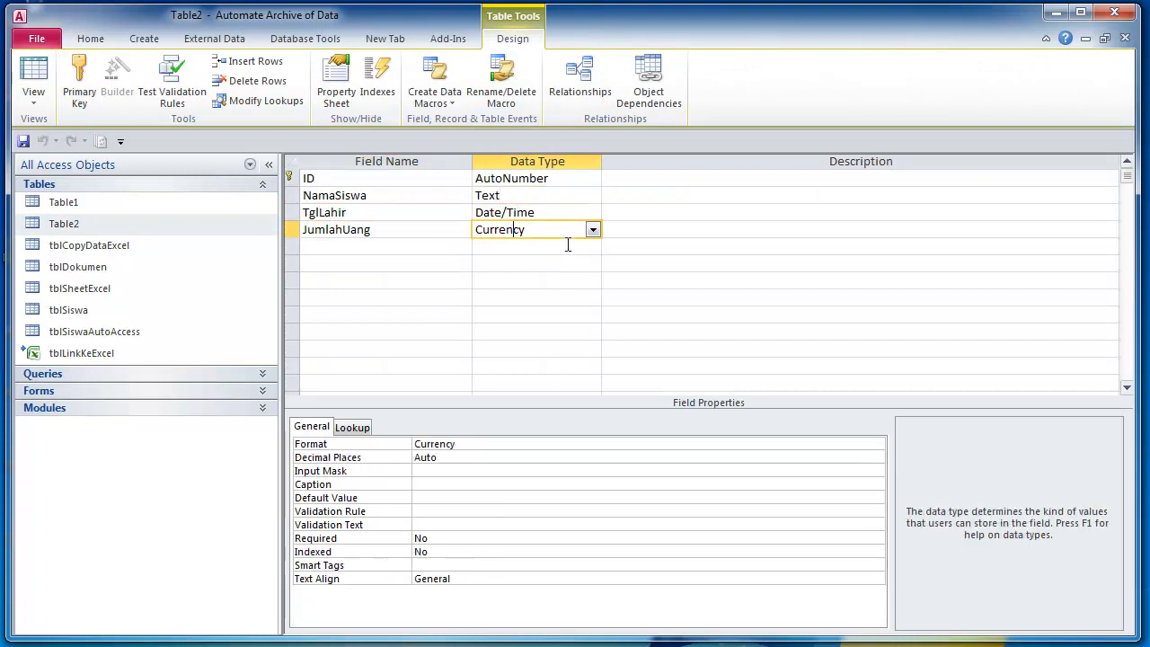
left_click(399, 256)
left_click(538, 230)
left_click(453, 458)
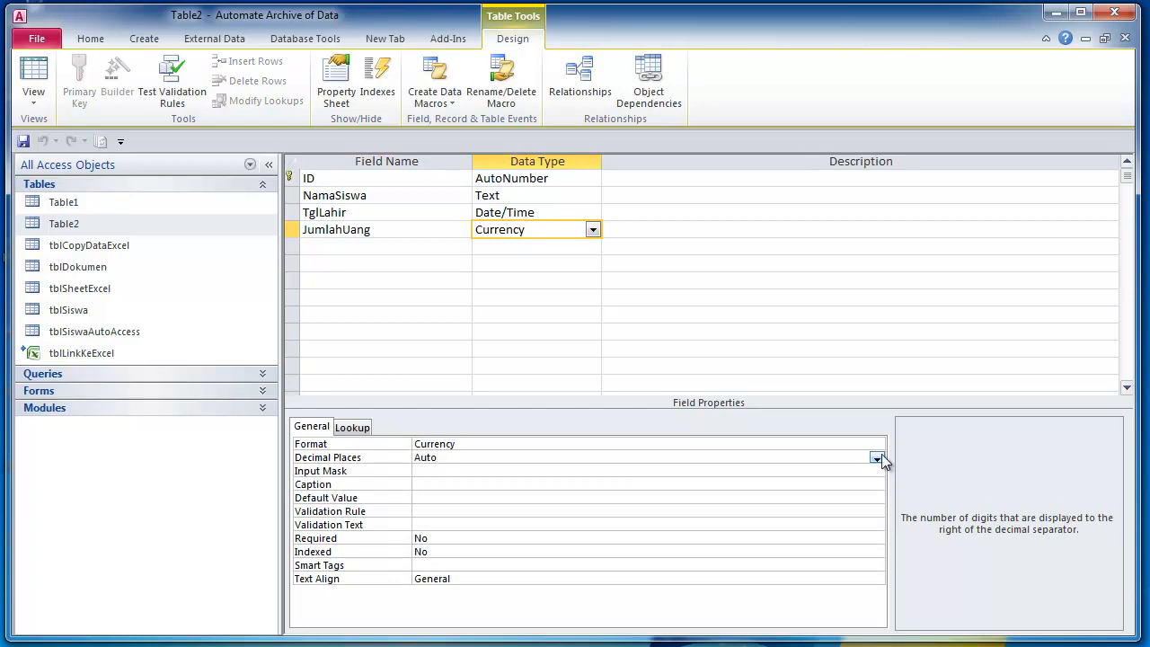
left_click(877, 457)
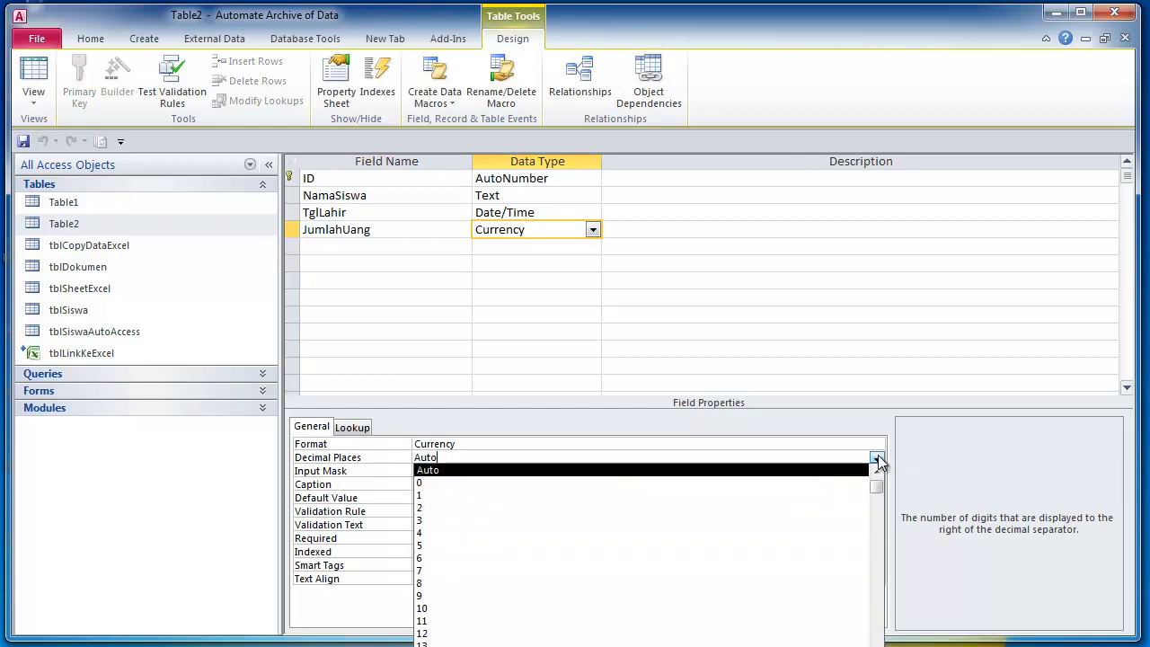
left_click(838, 485)
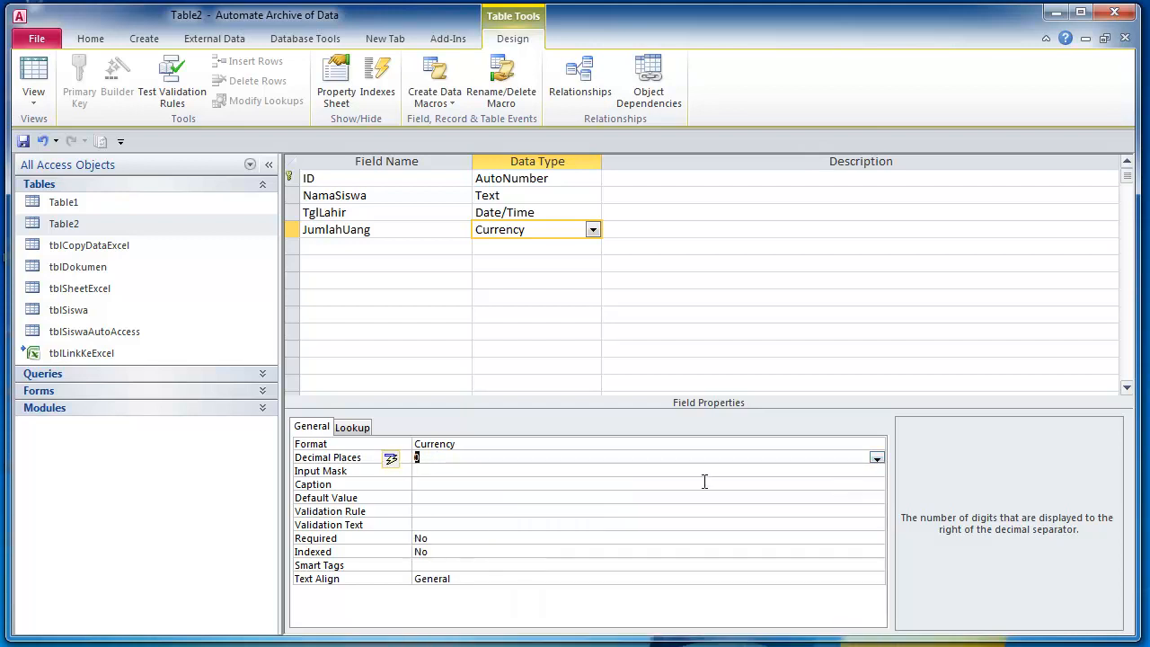
left_click(542, 473)
left_click(503, 458)
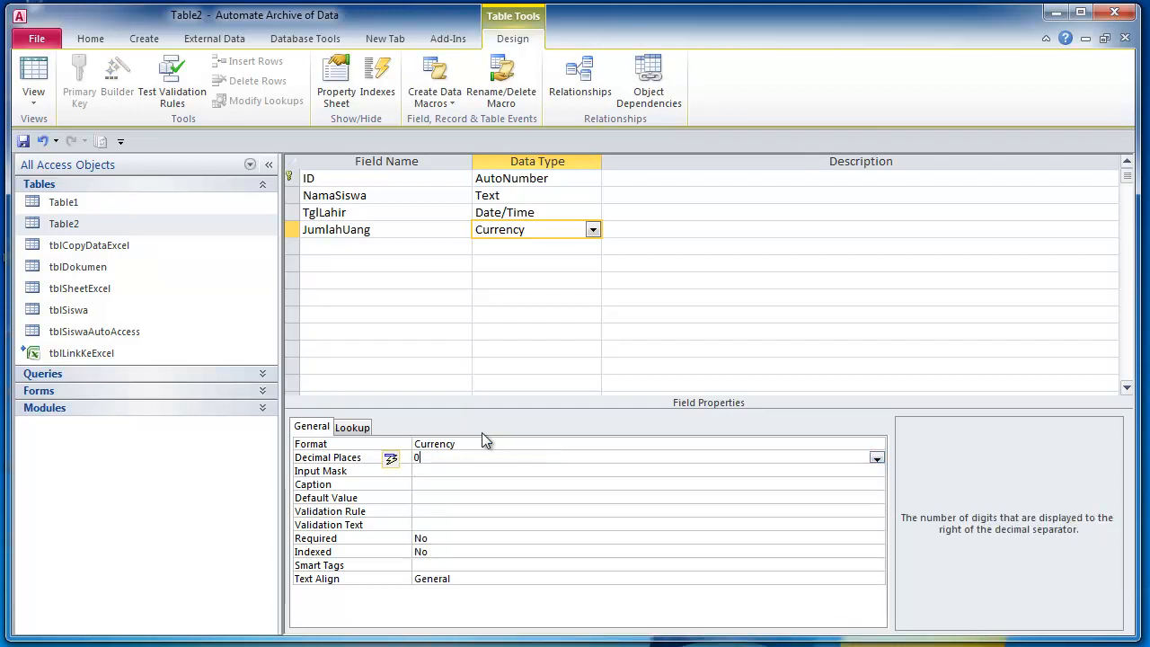
- Compare JumlahUang with 2 decimal places in the datasheet, then revert to 0 decimal places
left_click(32, 79)
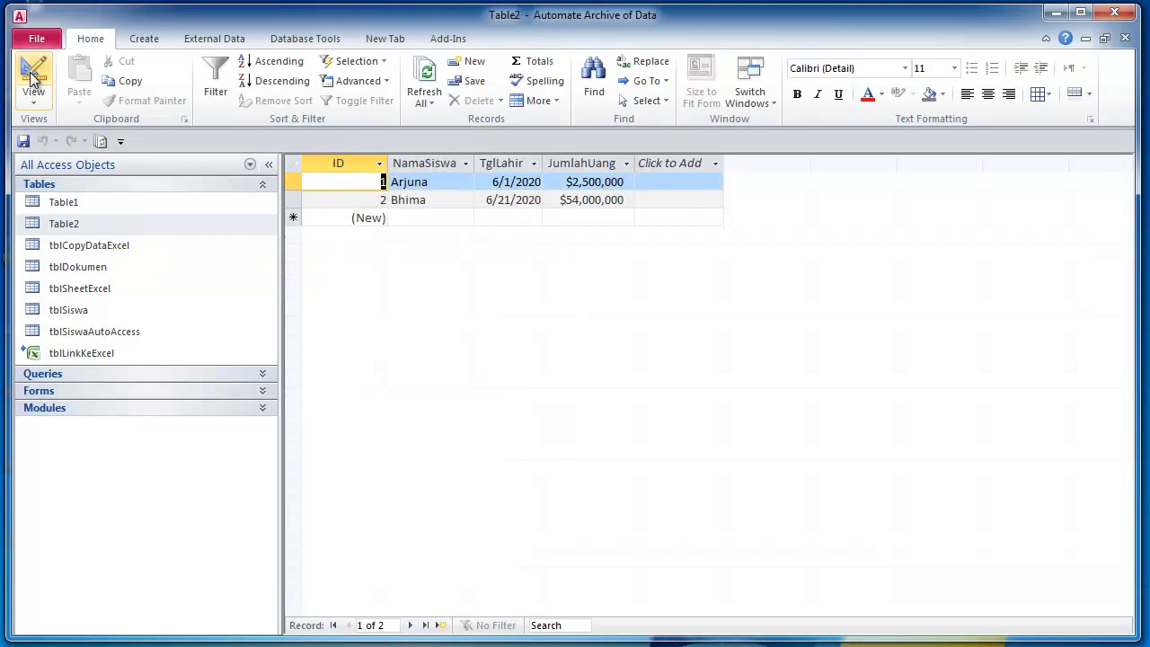
left_click(38, 74)
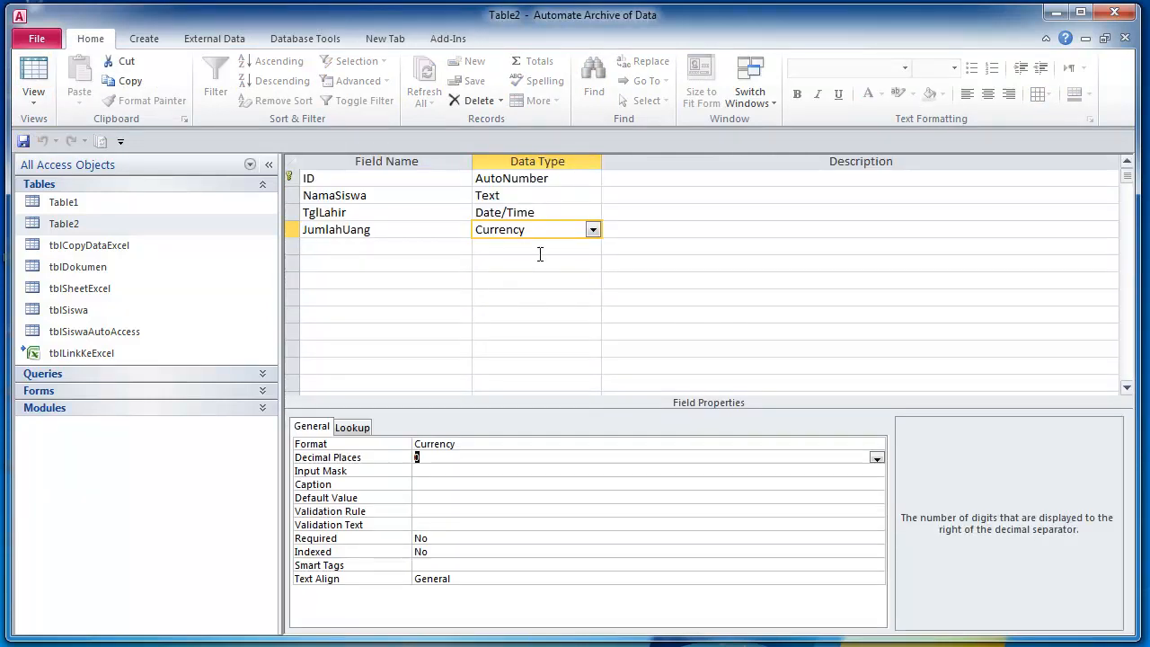
left_click(878, 457)
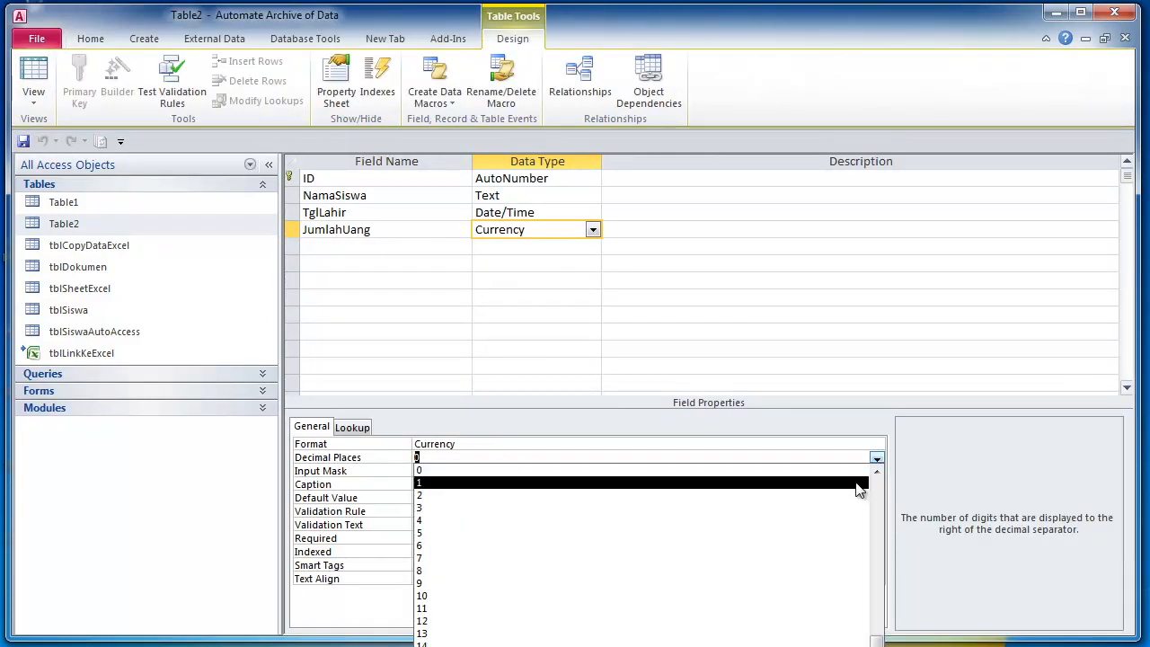
left_click(539, 510)
left_click(24, 142)
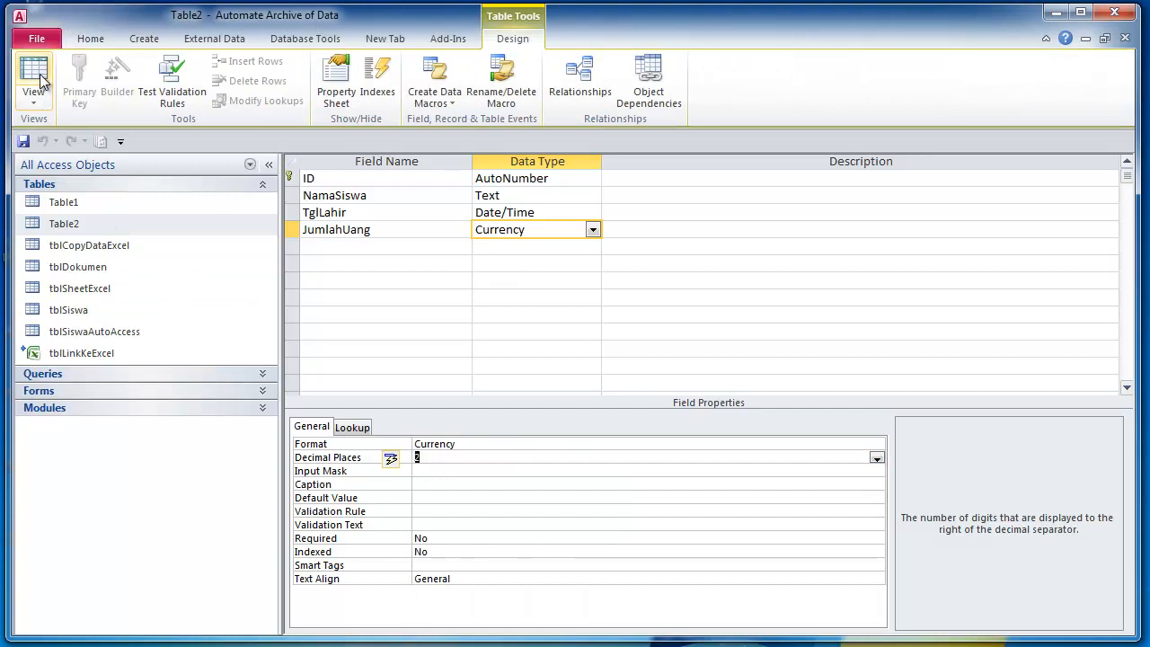
left_click(33, 79)
left_click(615, 182)
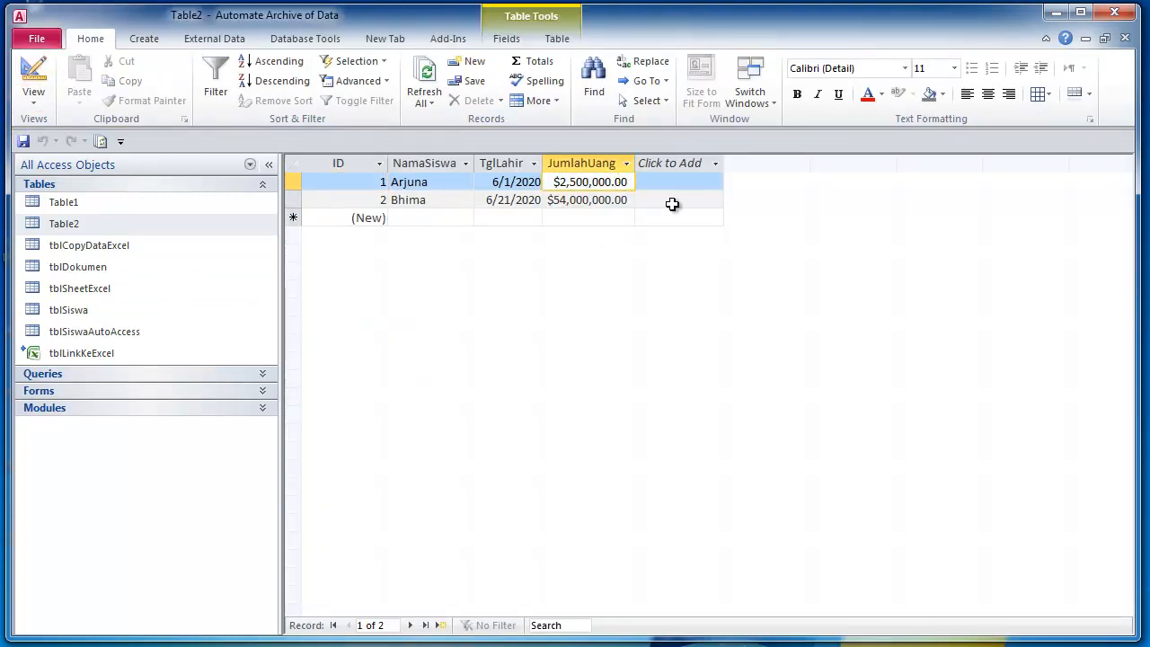
left_click(33, 77)
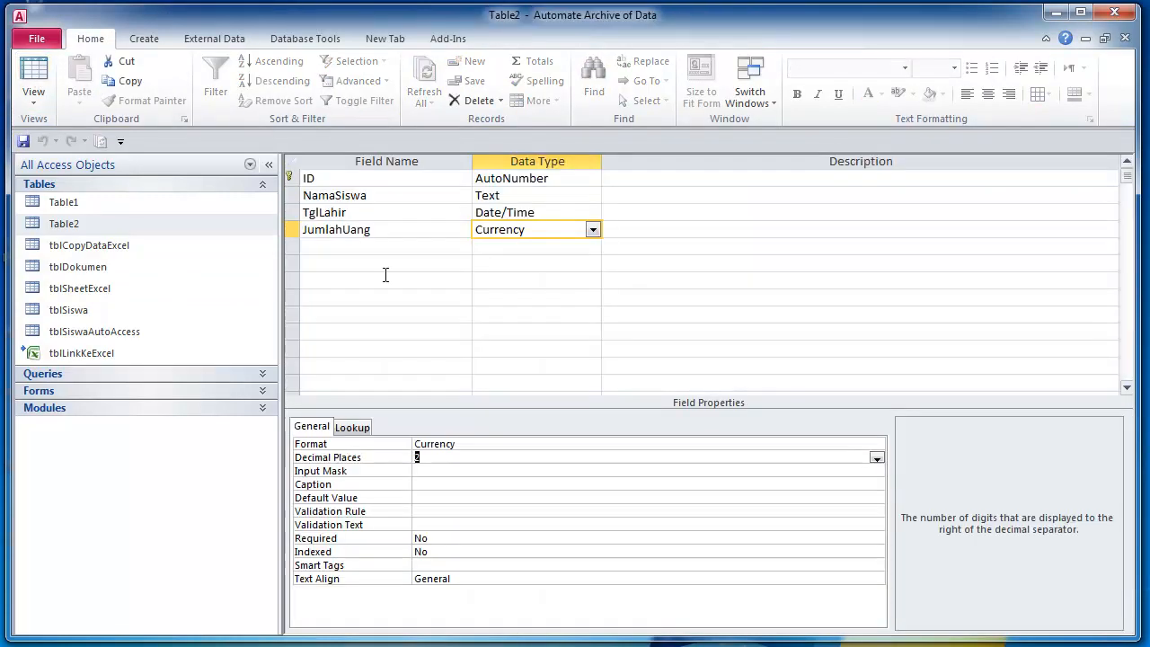
left_click(877, 458)
left_click(844, 482)
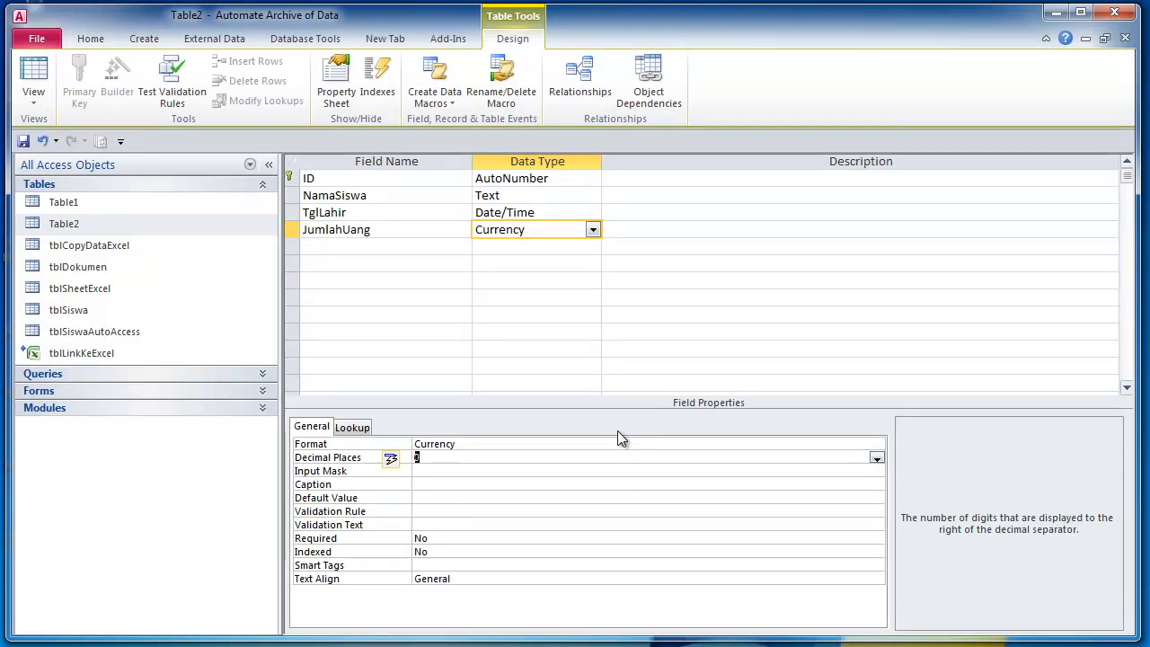
- Give JumlahUang the Standard format, save, and widen the TglLahir column
left_click(590, 444)
left_click(875, 447)
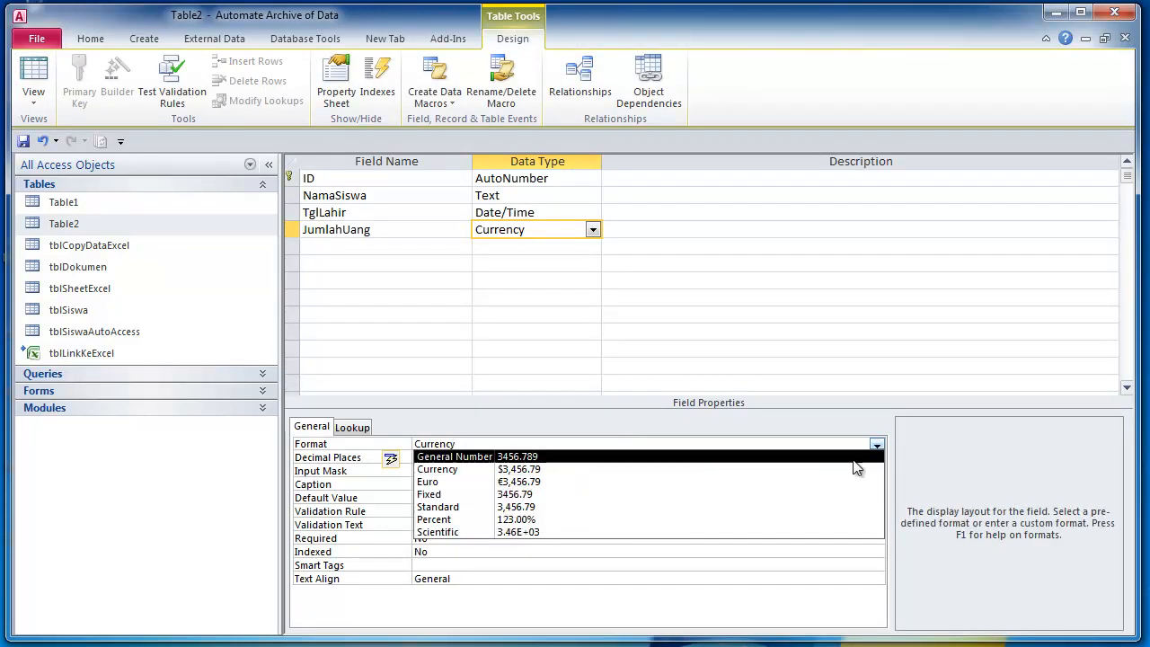
left_click(825, 509)
left_click(23, 142)
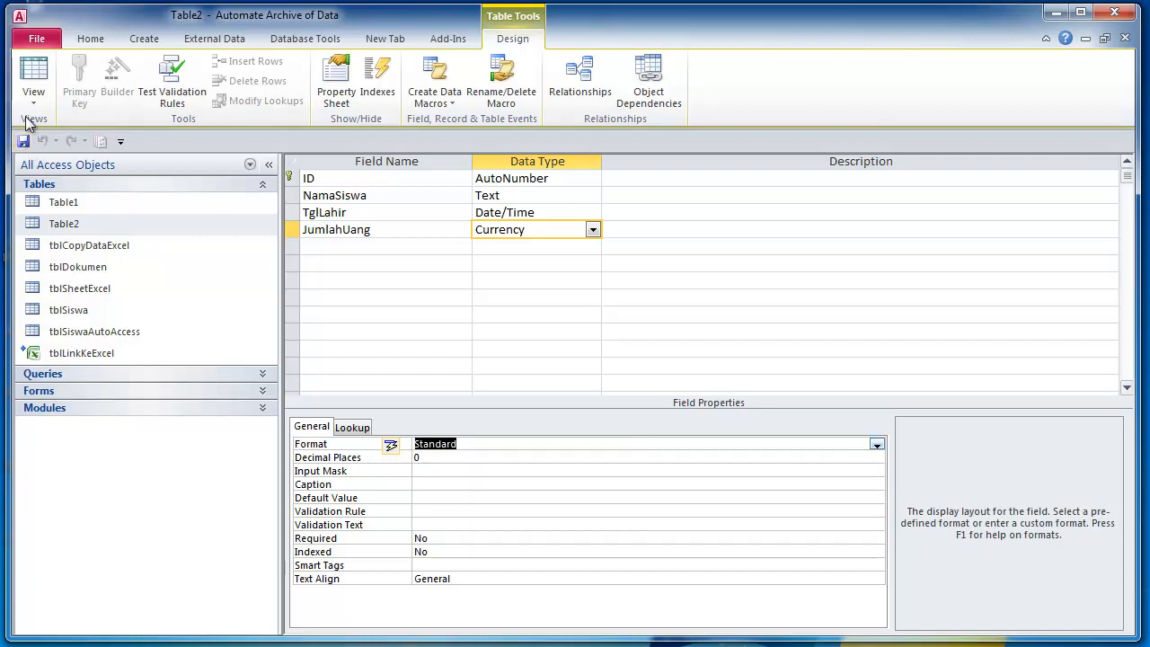
left_click(33, 79)
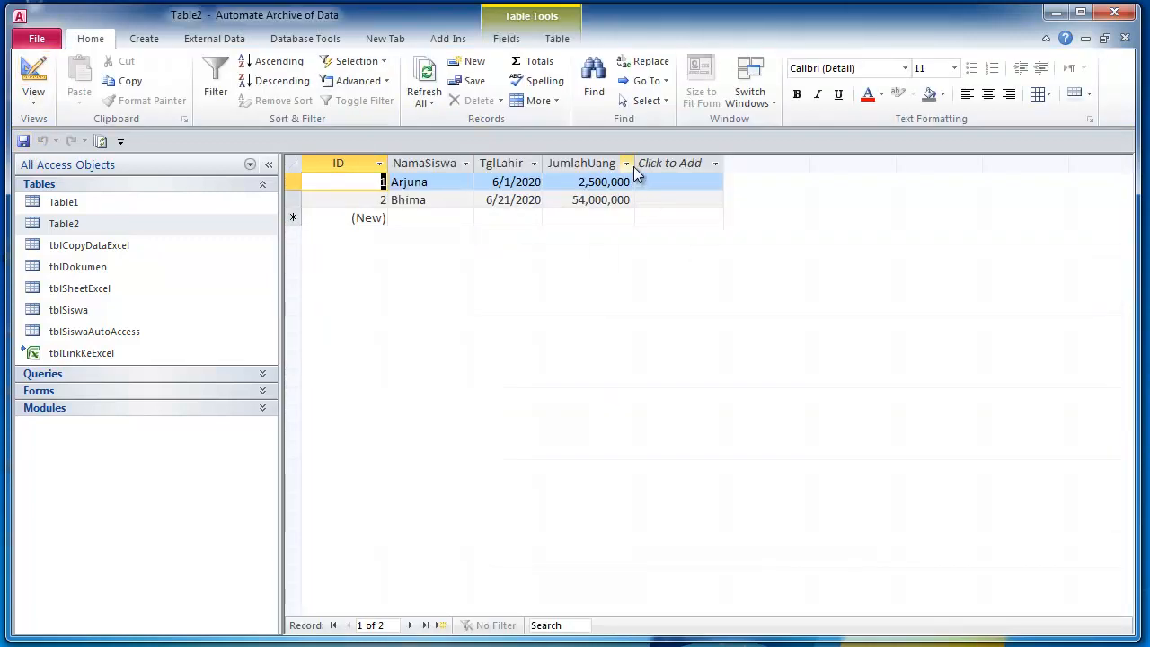
left_click_drag(543, 164, 568, 165)
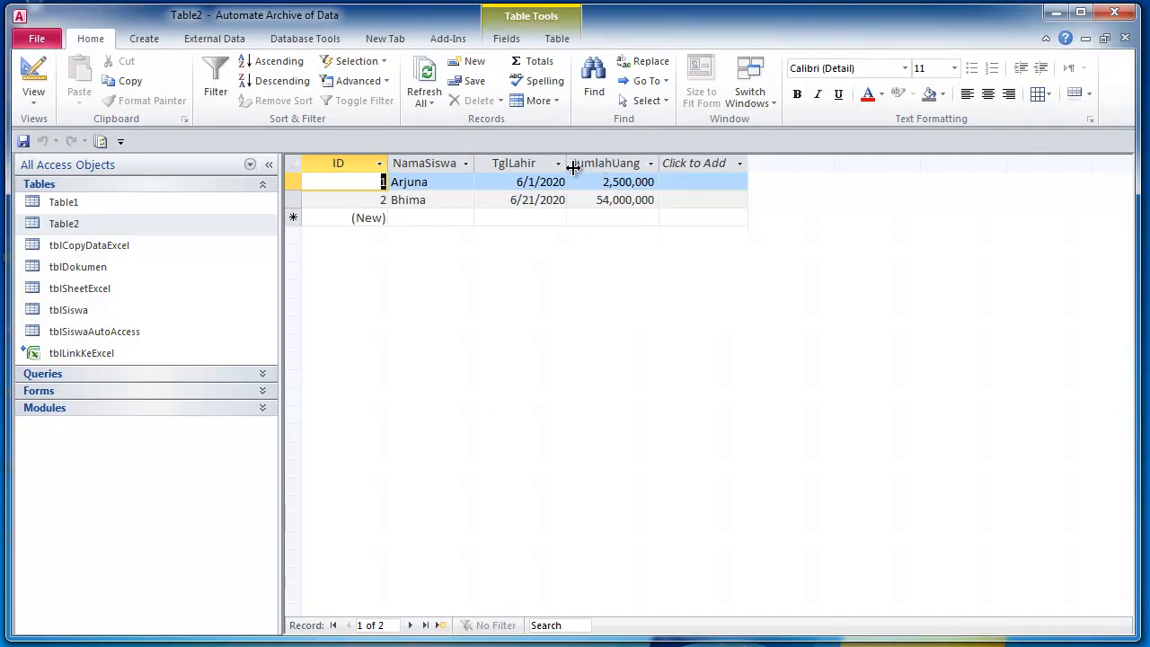
left_click(34, 80)
left_click(560, 216)
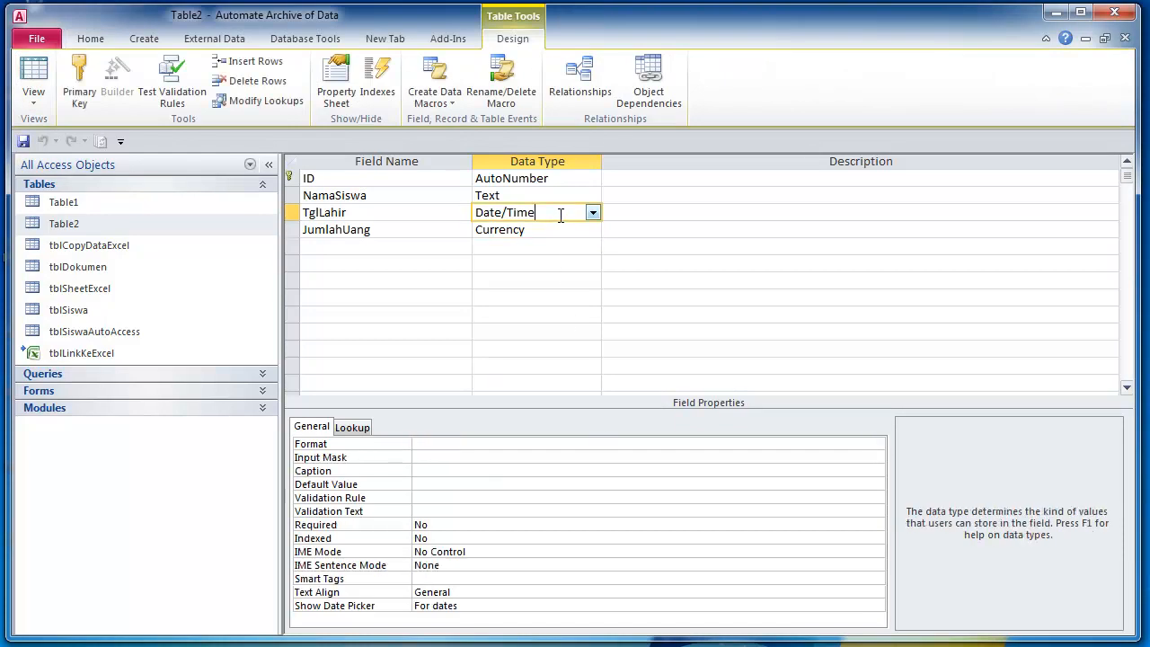
- Set TglLahir's format to dd-mmm-yyyy;;;"N/A" and save the design
left_click(441, 444)
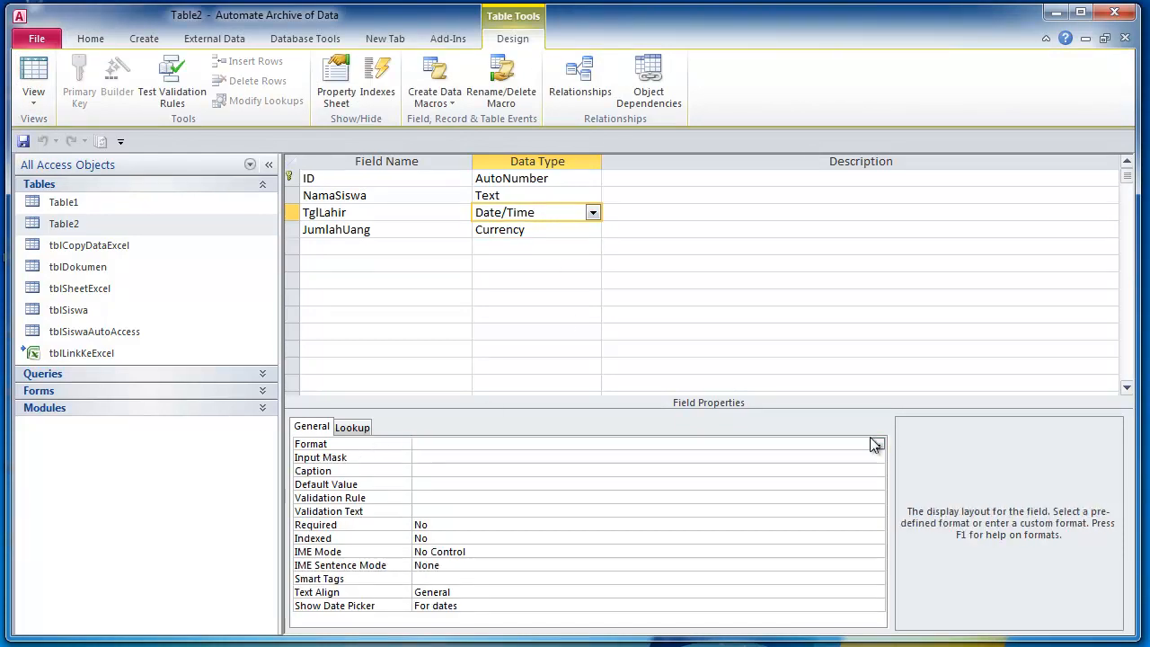
type("dd-mmm-yyyy;;;\"N/A")
key("Return")
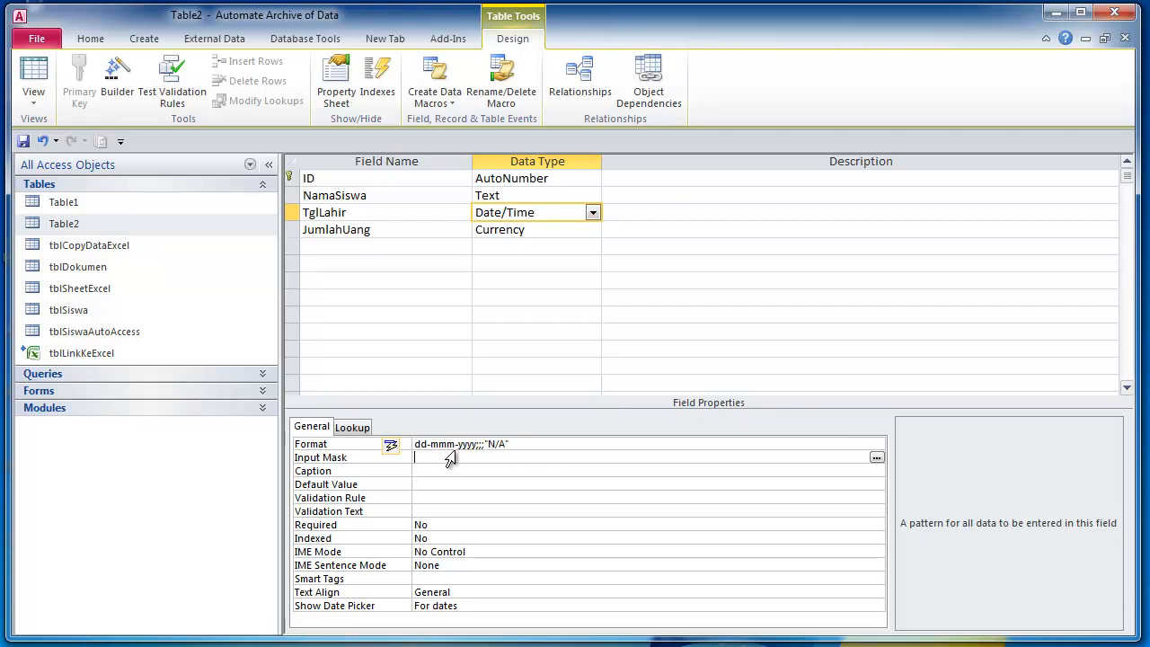
left_click(563, 444)
left_click(24, 141)
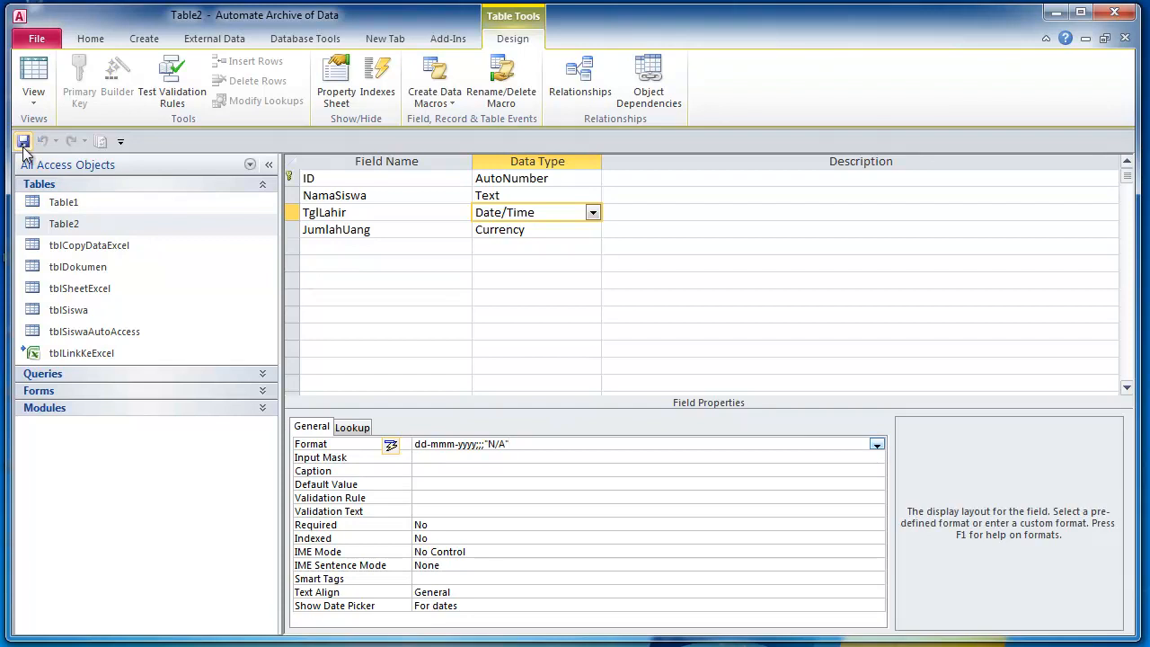
- Add records Nakula and Sahadewa in the datasheet, then reopen Table2's design
left_click(45, 78)
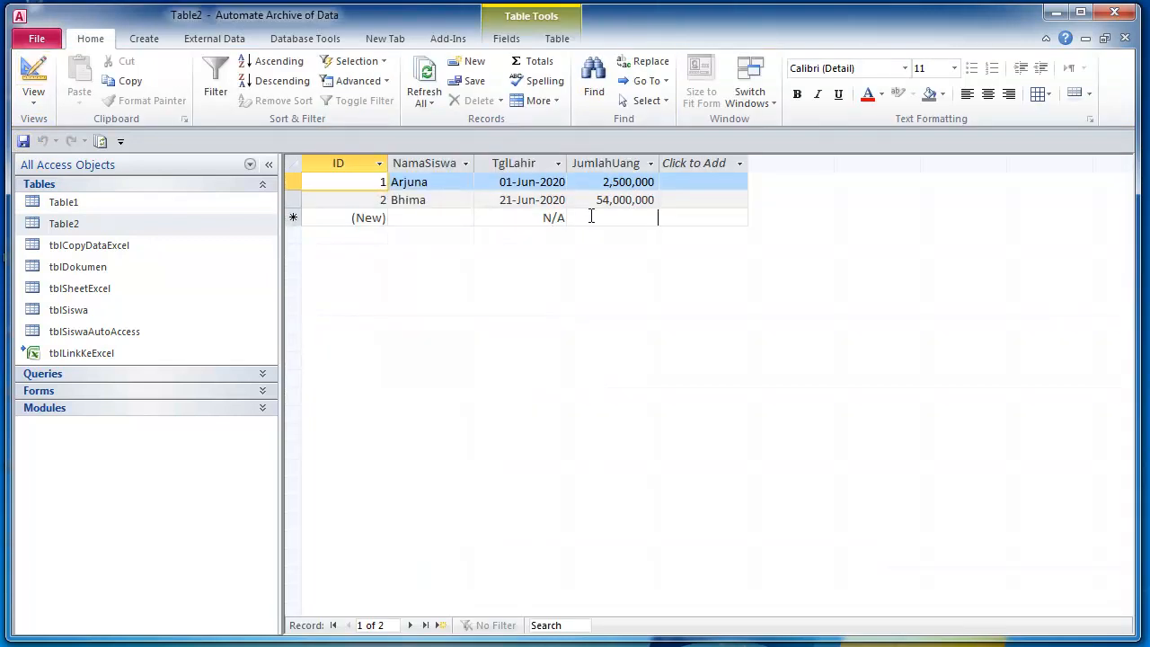
left_click(590, 218)
left_click(438, 215)
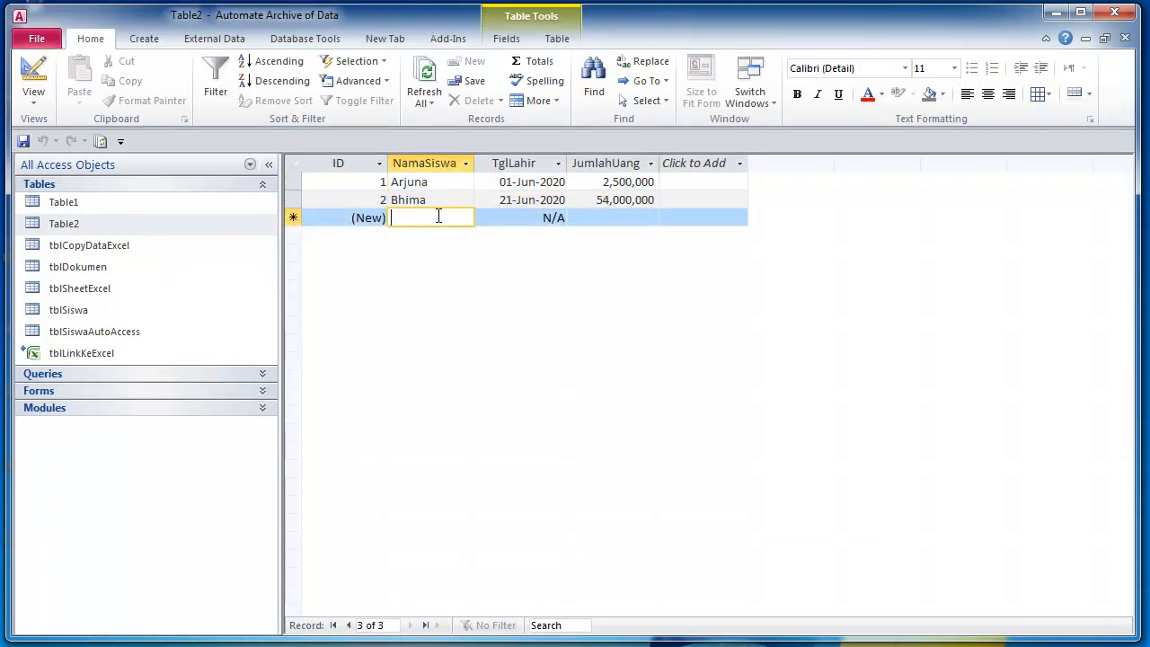
type("Nakula")
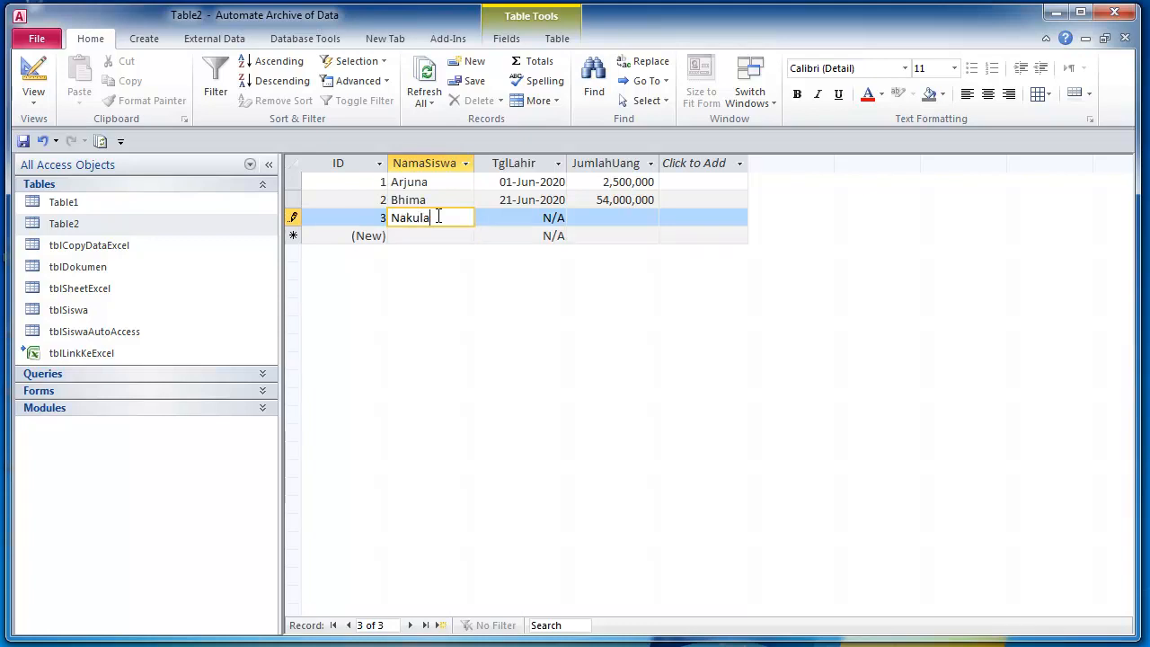
key("Down")
type("Sahadewa")
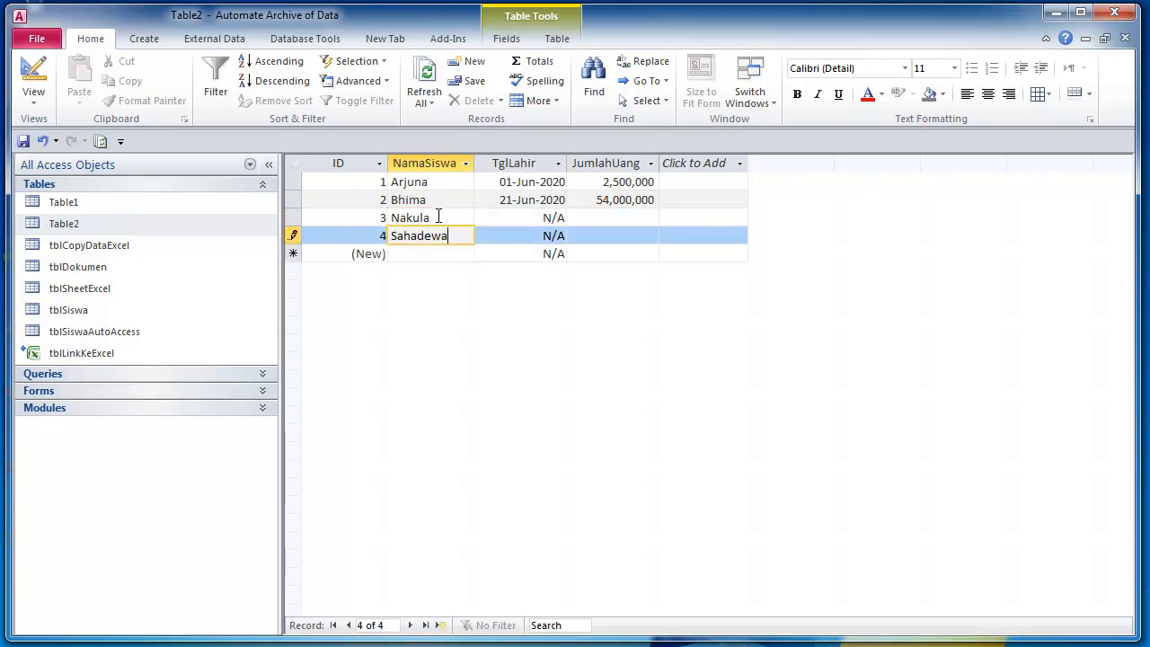
key("Tab")
key("Tab")
key("Up")
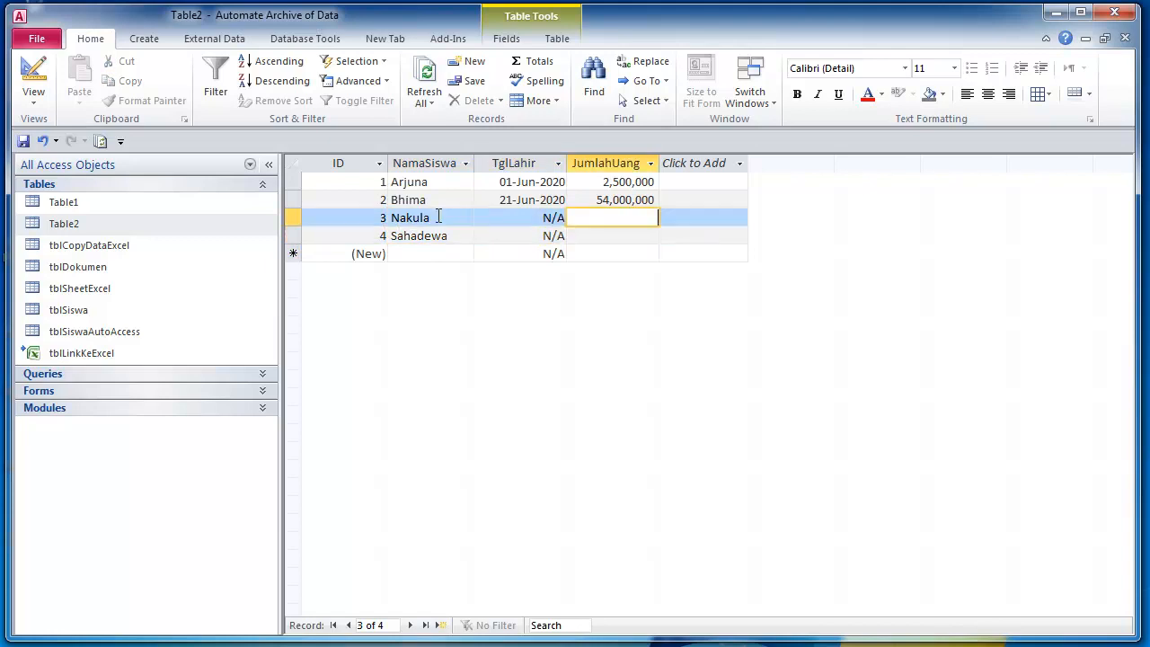
key("Down")
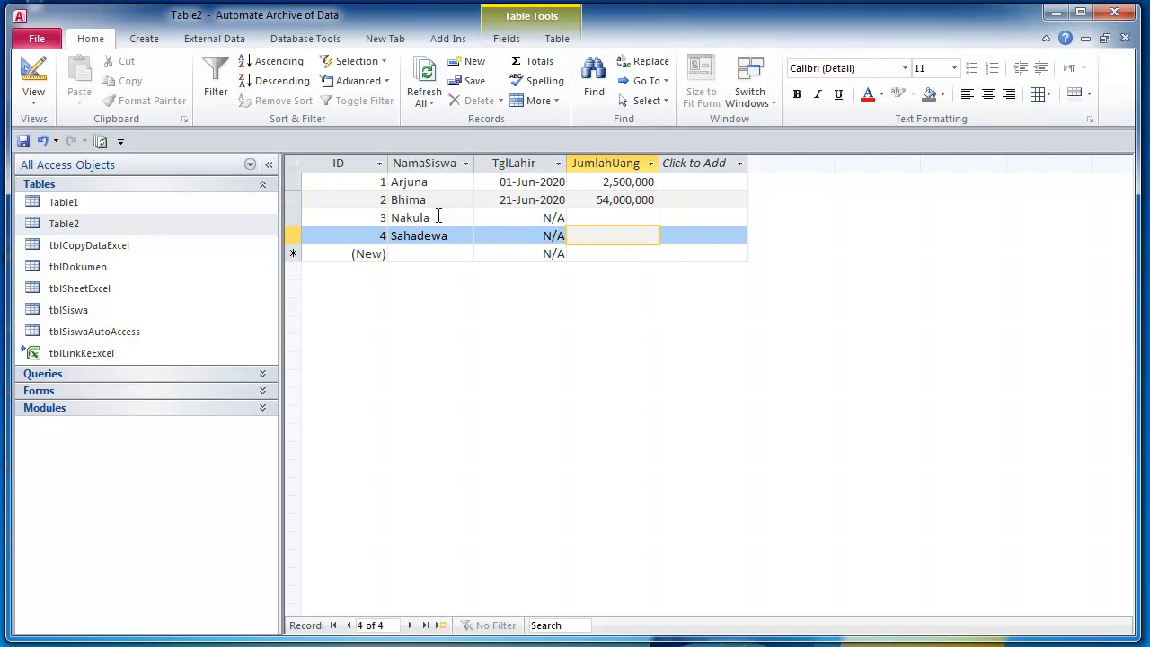
left_click(34, 79)
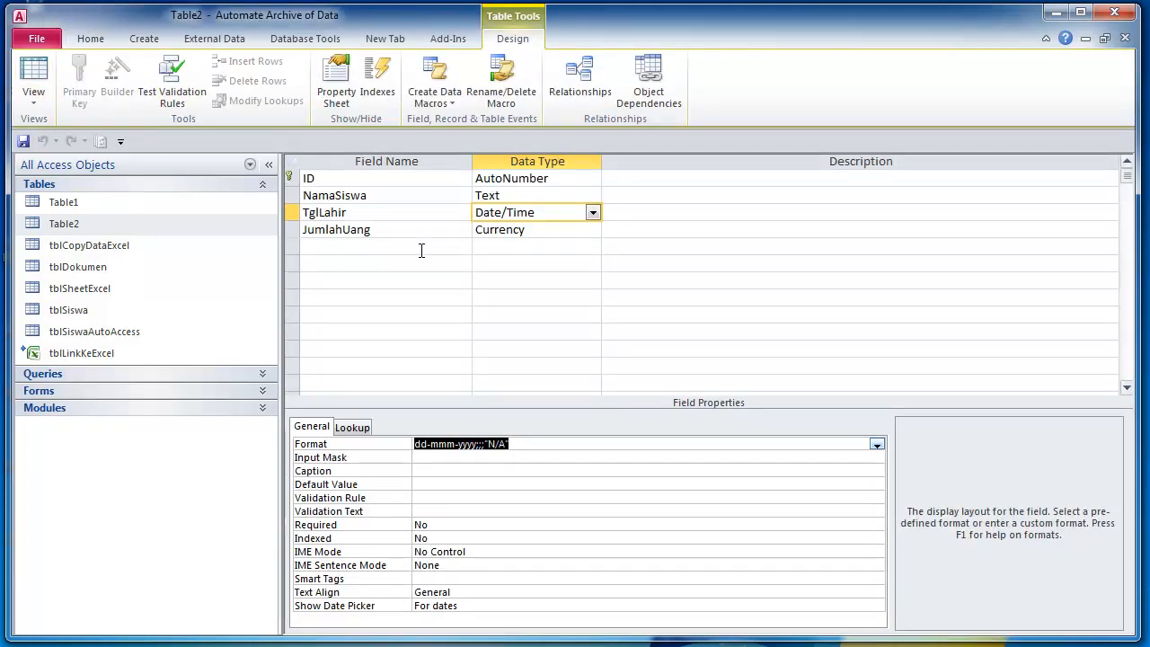
left_click(424, 245)
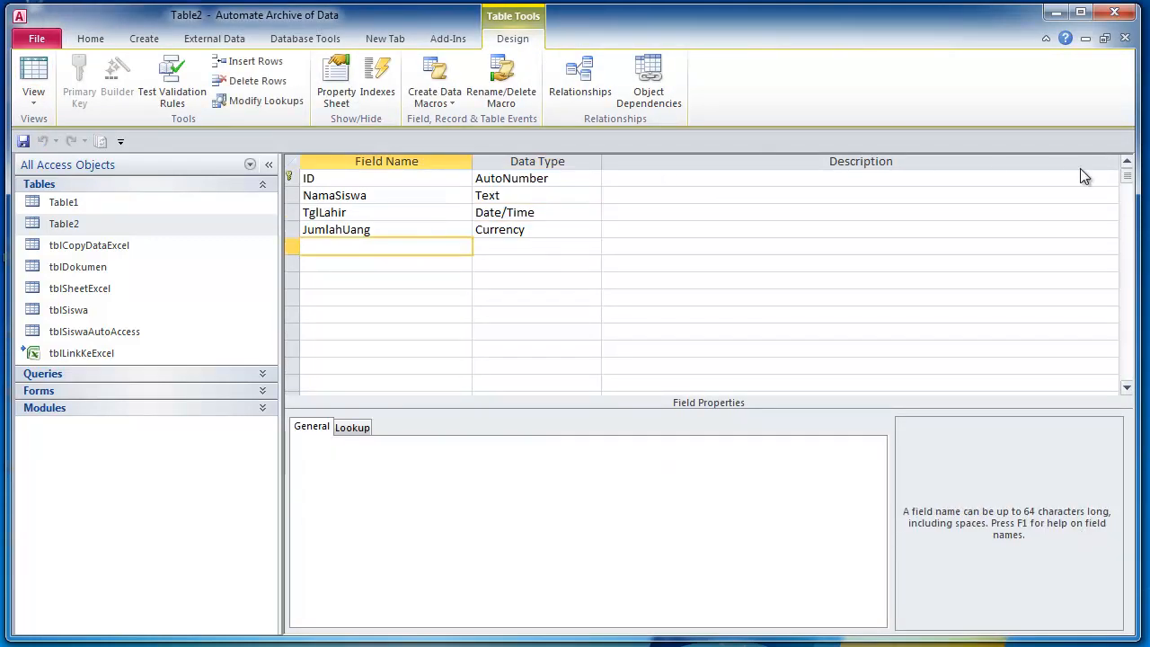
- Open Table1 and tblSiswa, then open tblSiswa in Design view
double_click(125, 202)
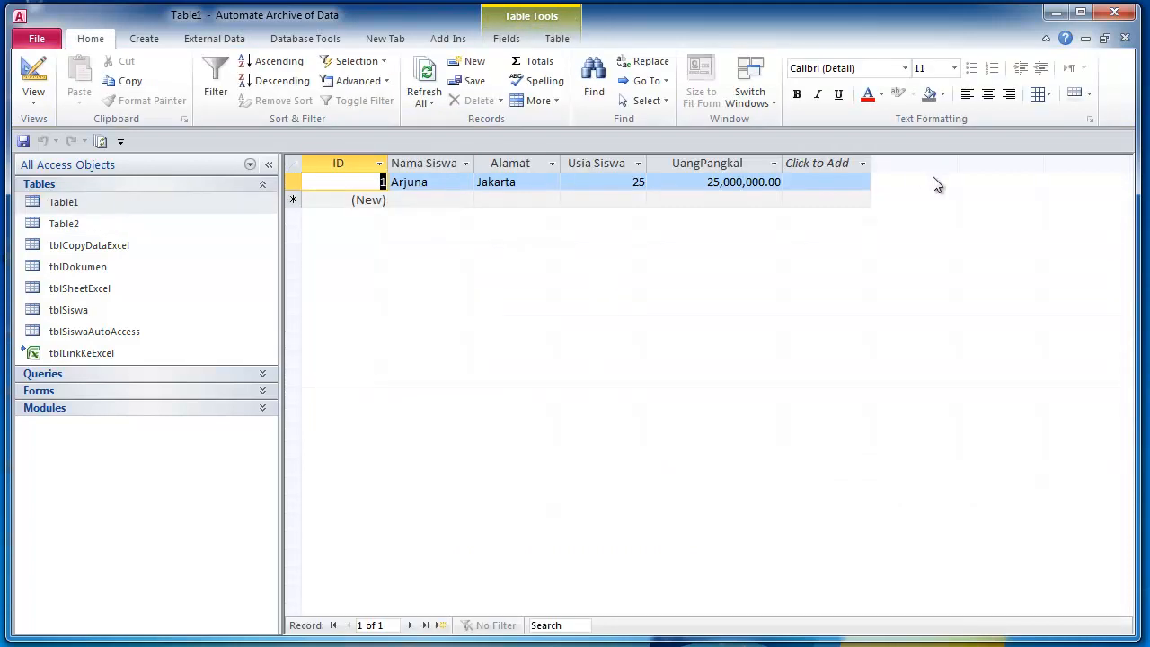
double_click(85, 310)
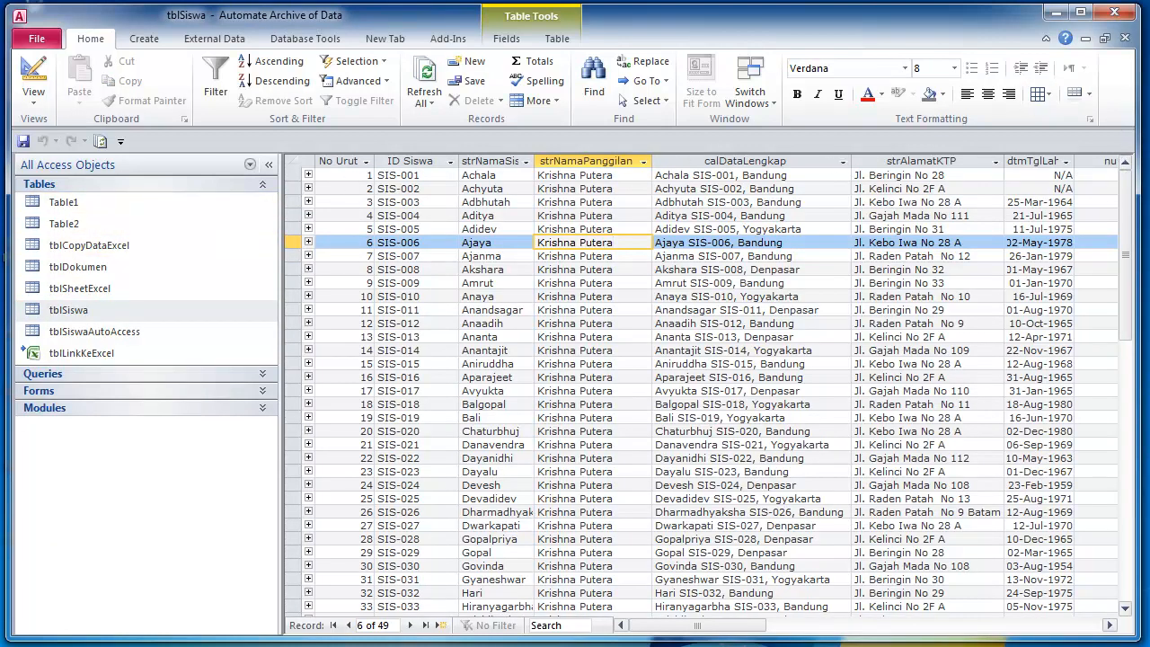
right_click(93, 311)
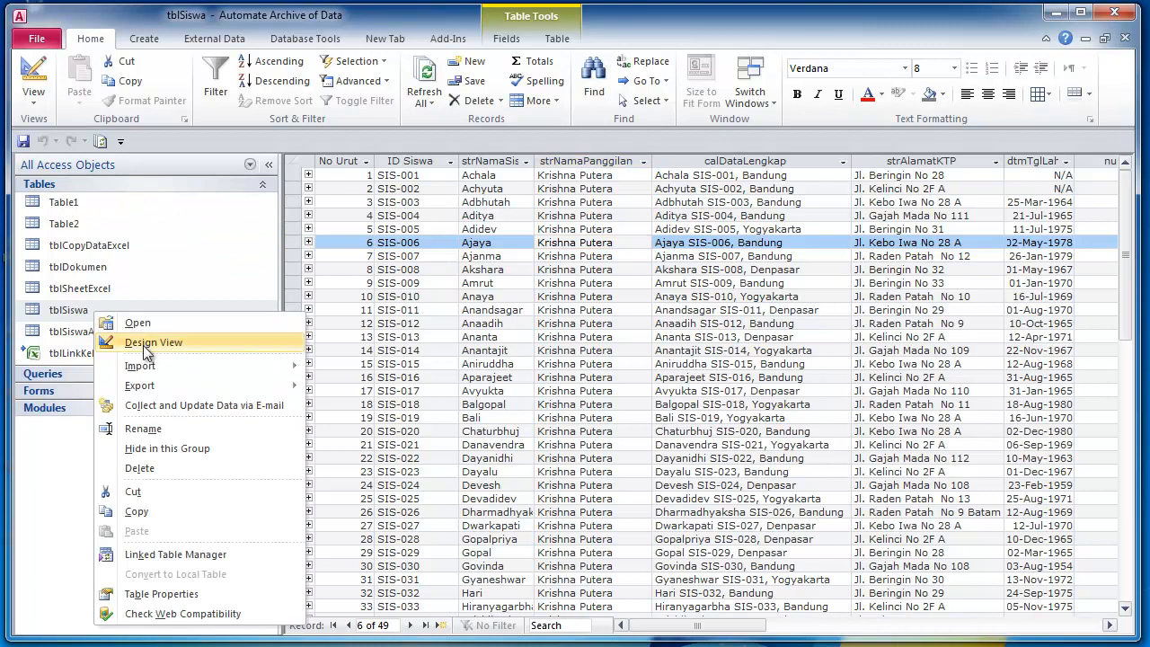
left_click(149, 344)
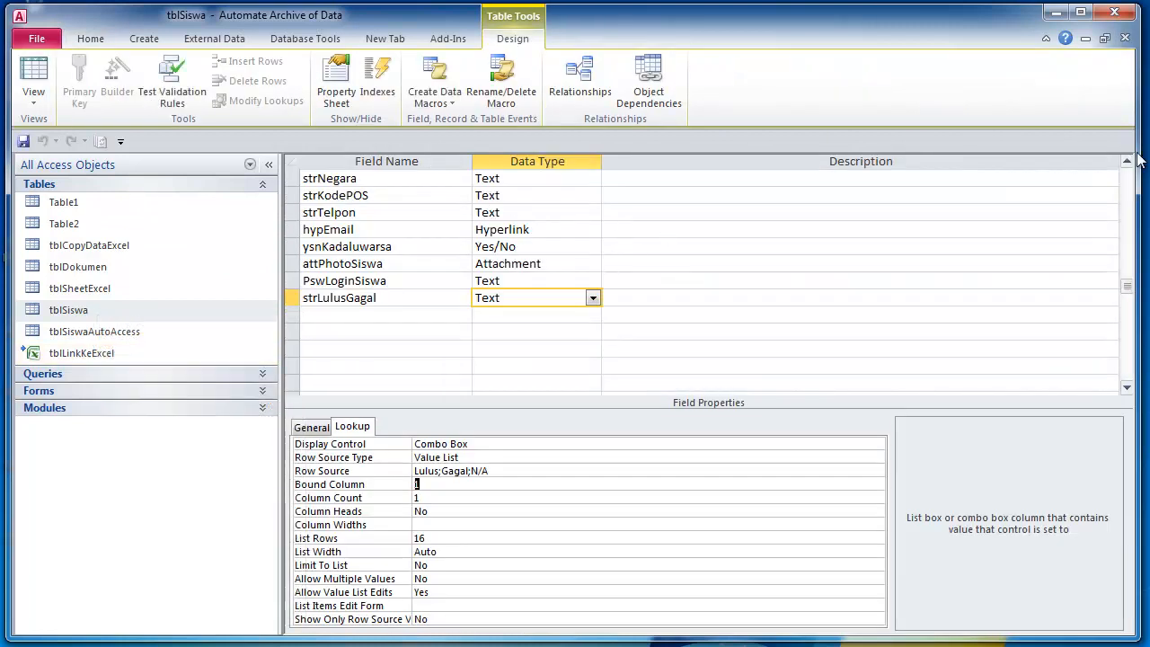
- Autofit the Field Name column of tblSiswa's design grid to its longest field name
left_click_drag(1125, 286, 1123, 164)
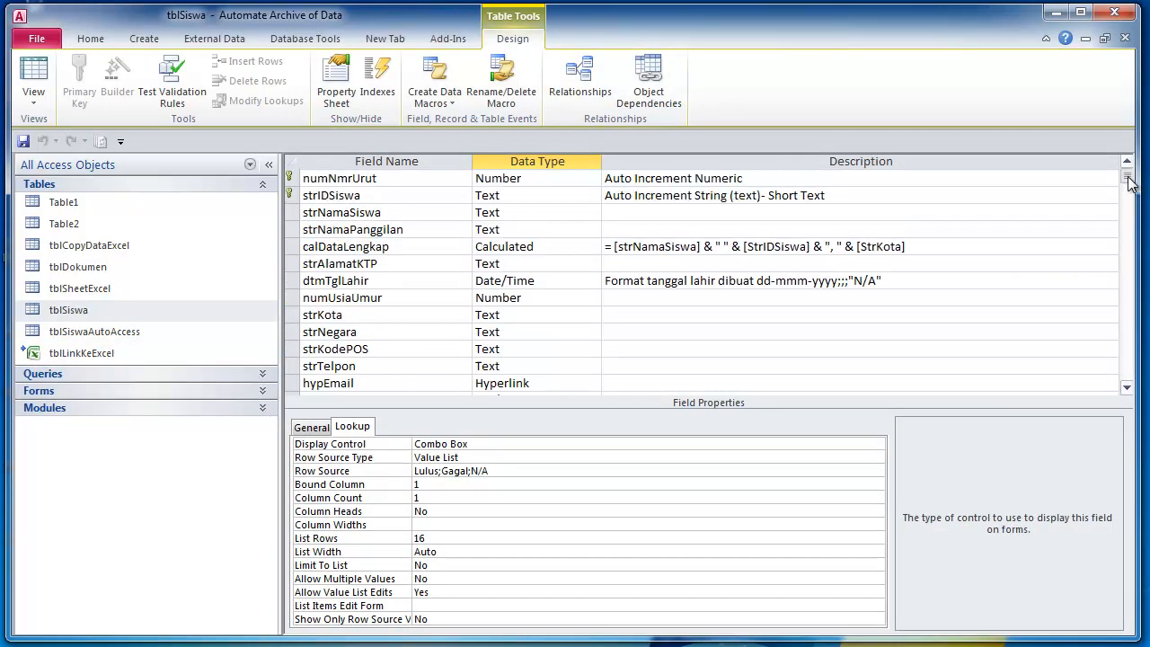
left_click(746, 213)
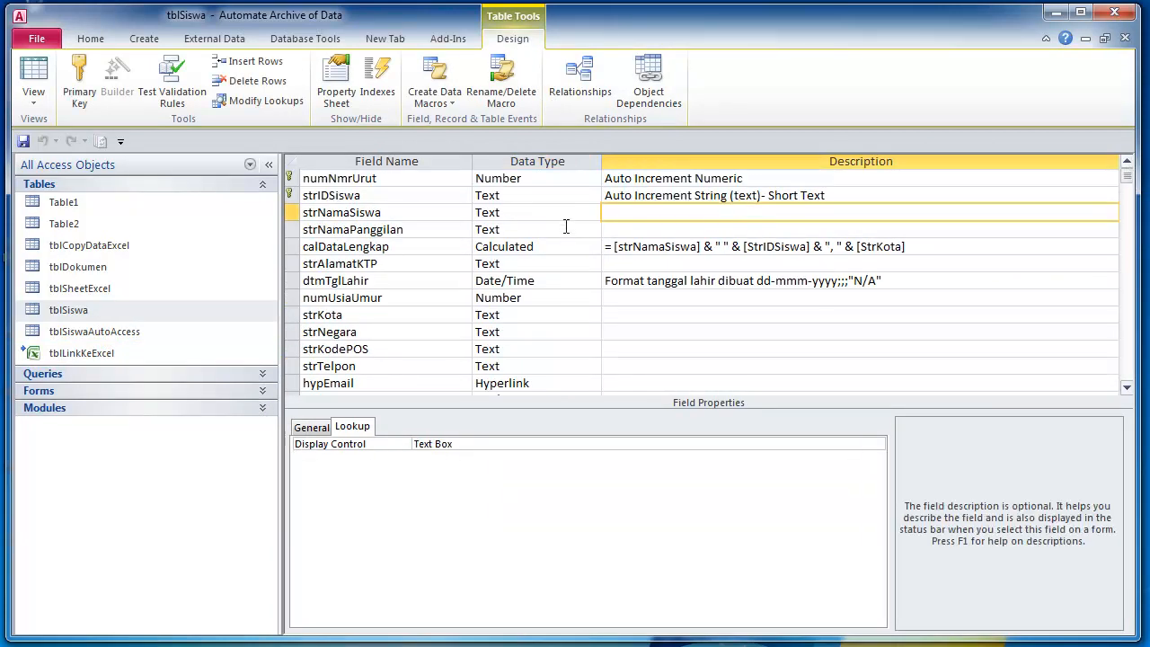
left_click(542, 178)
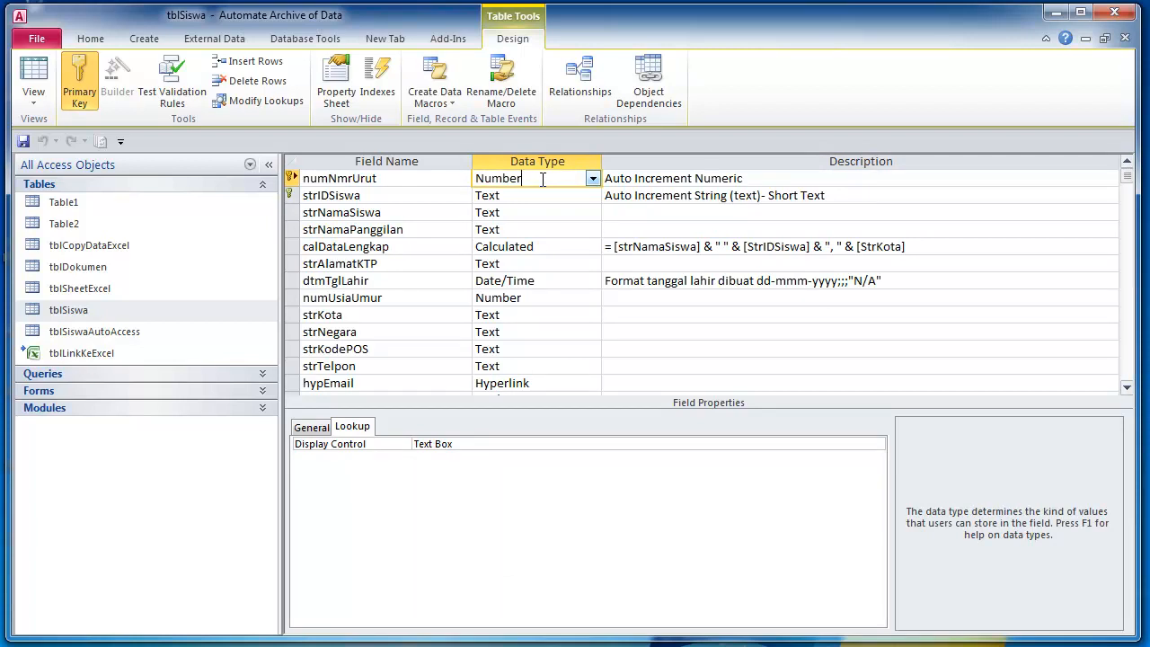
double_click(473, 162)
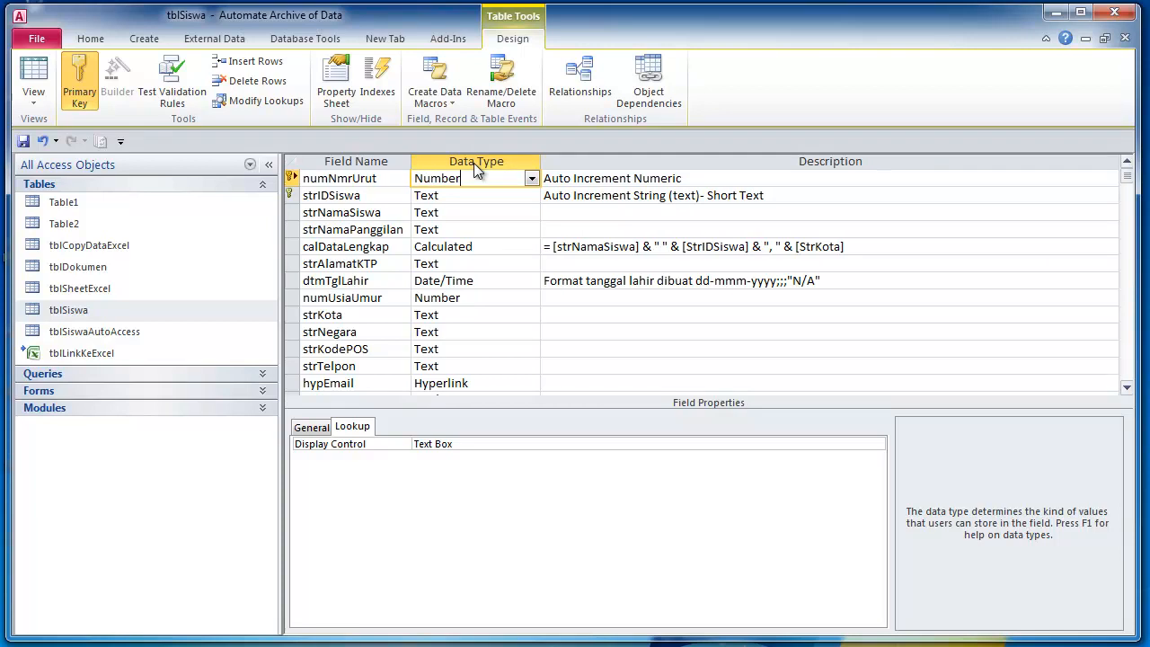
left_click(491, 195)
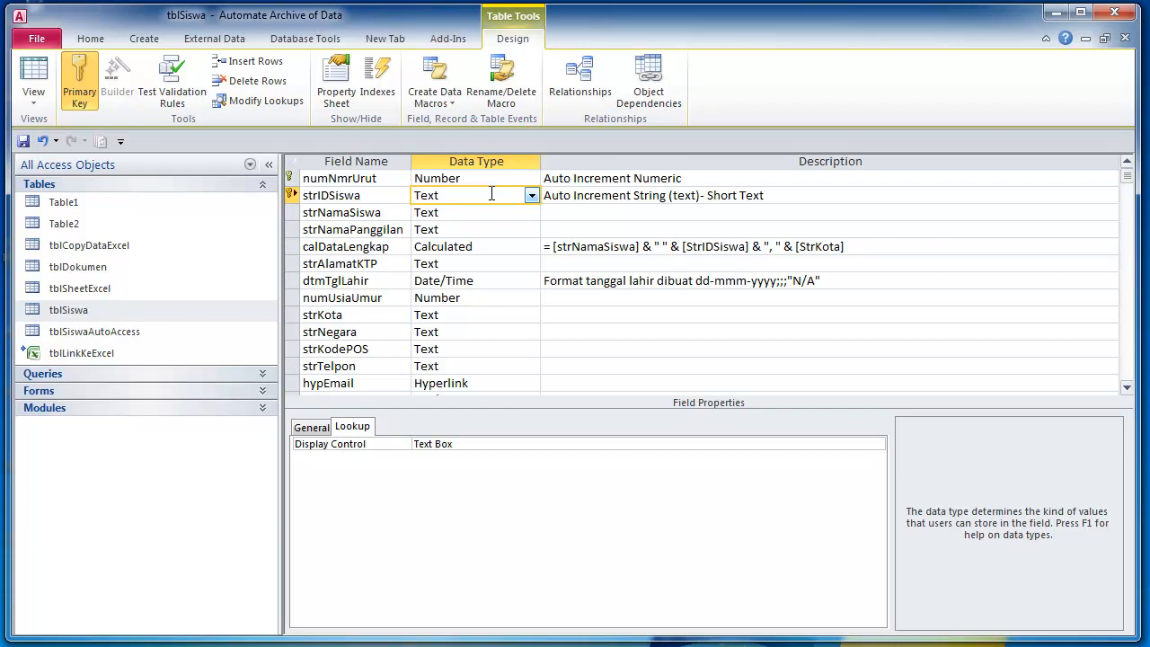
left_click(396, 182)
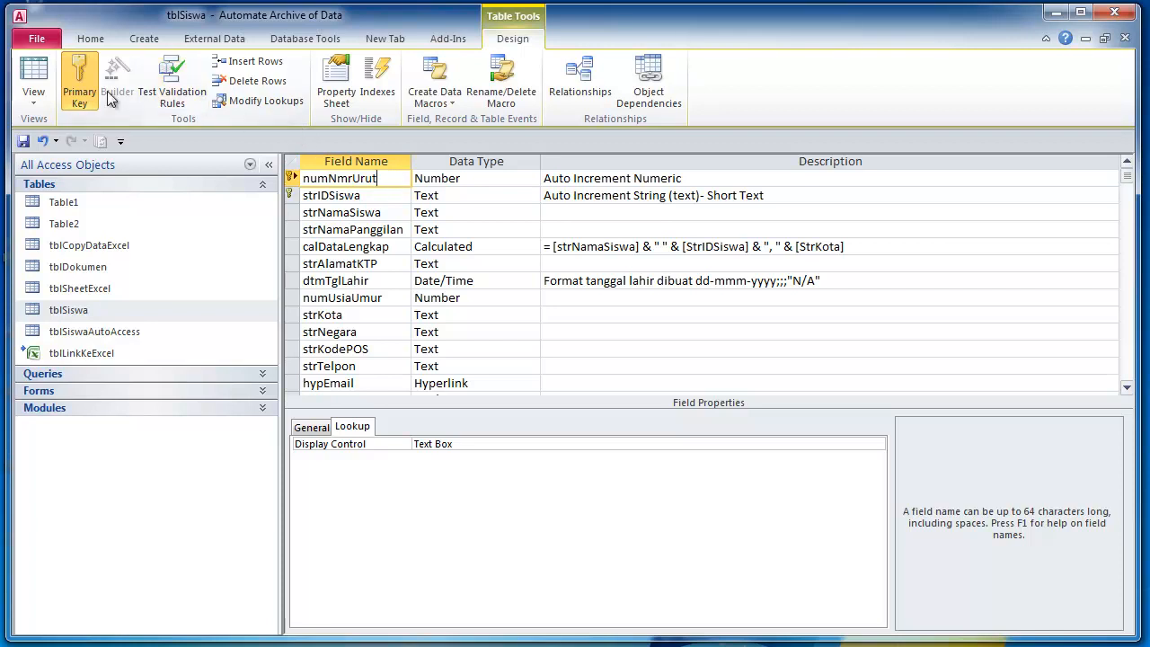
- Switch tblSiswa to Datasheet View and back to Design View, returning to numNmrUrut
left_click(34, 72)
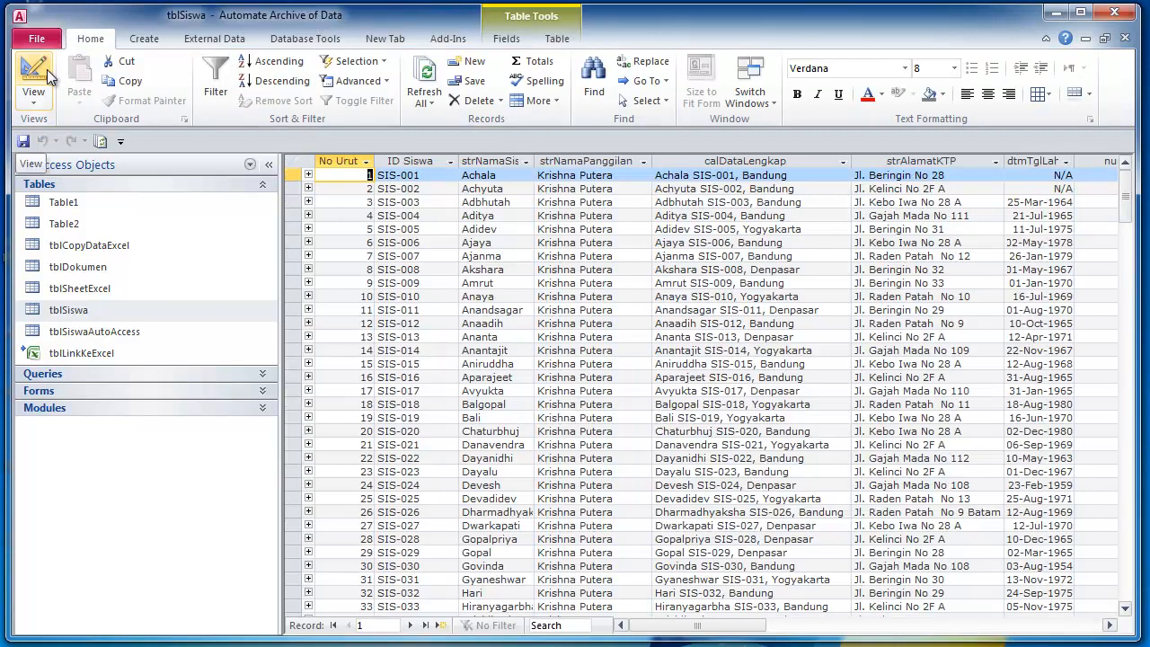
left_click(34, 72)
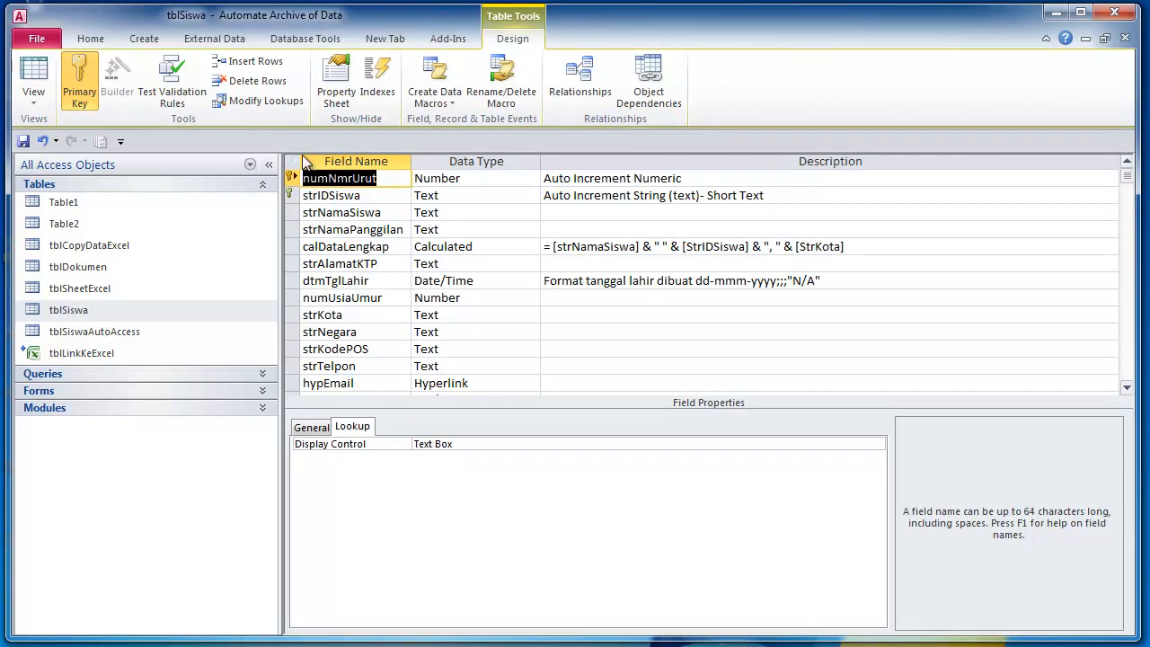
left_click(373, 198)
left_click(485, 180)
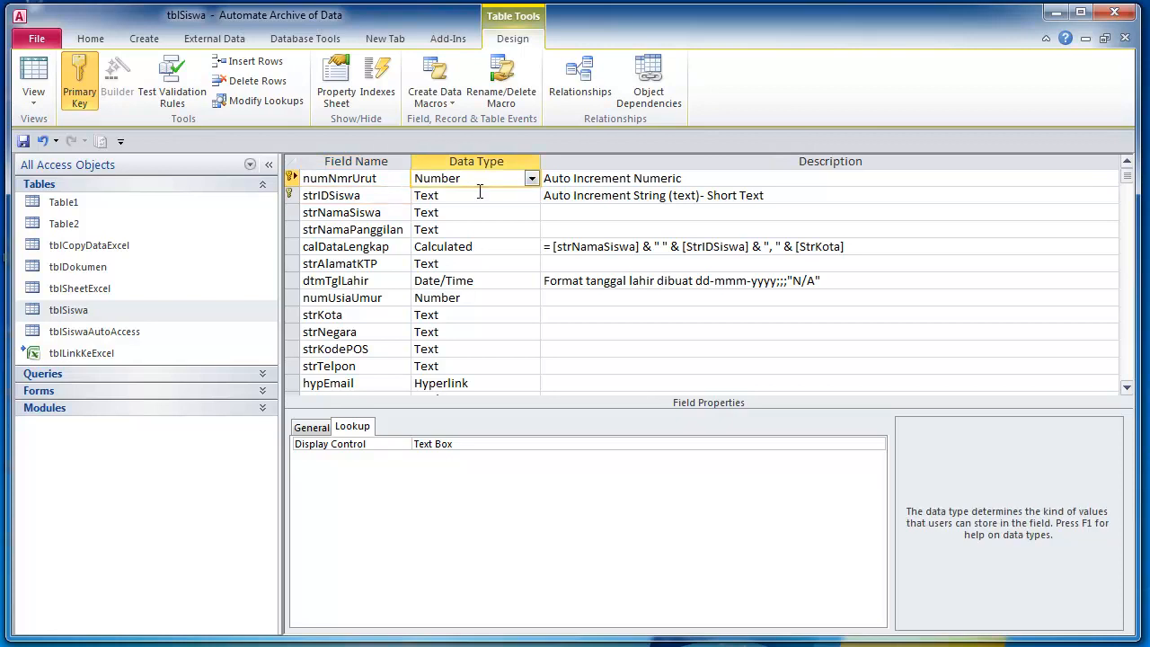
left_click(325, 178)
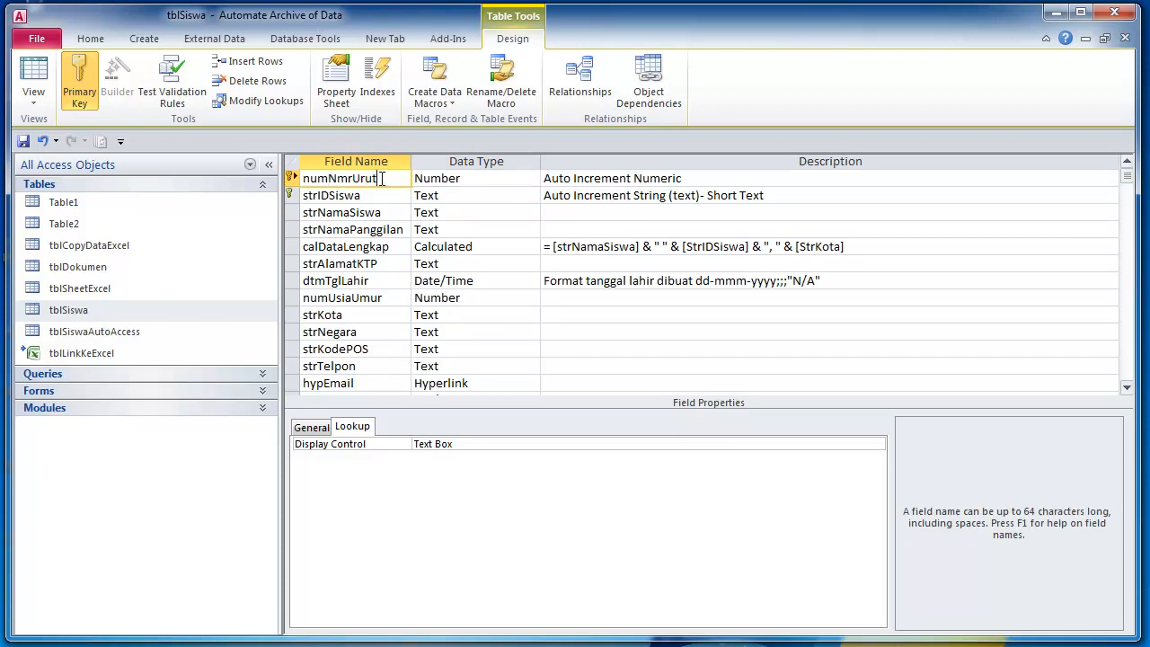
- Append ' - Nomor Urut' to the numNmrUrut description
left_click(697, 183)
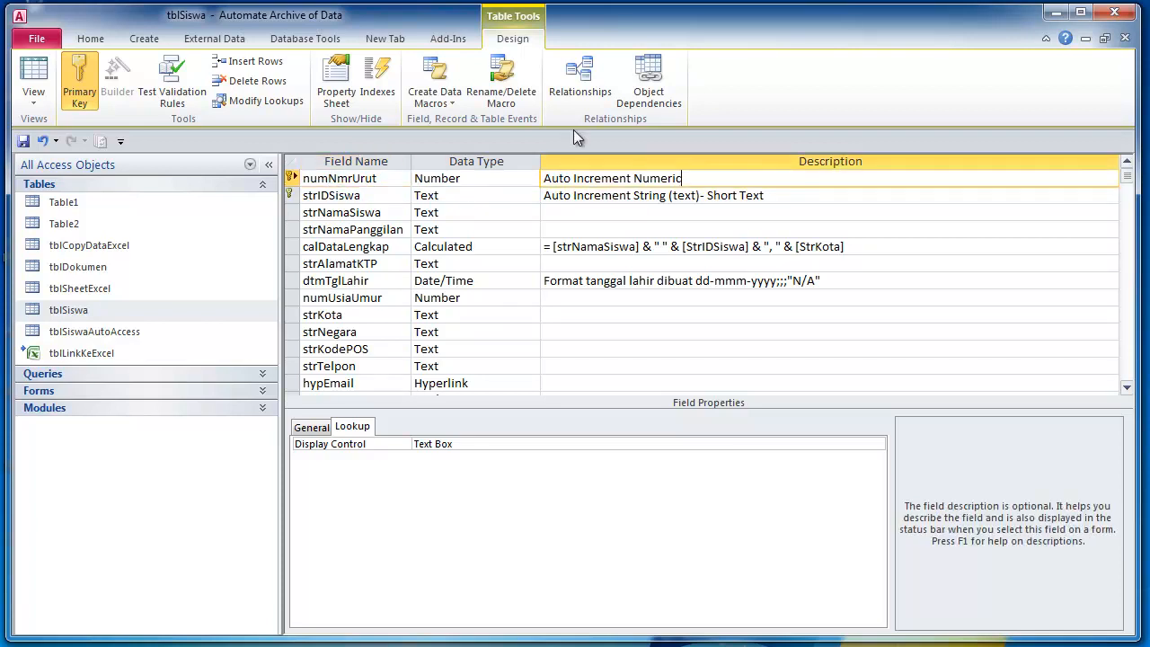
type("- Nomor Urut")
key("Down")
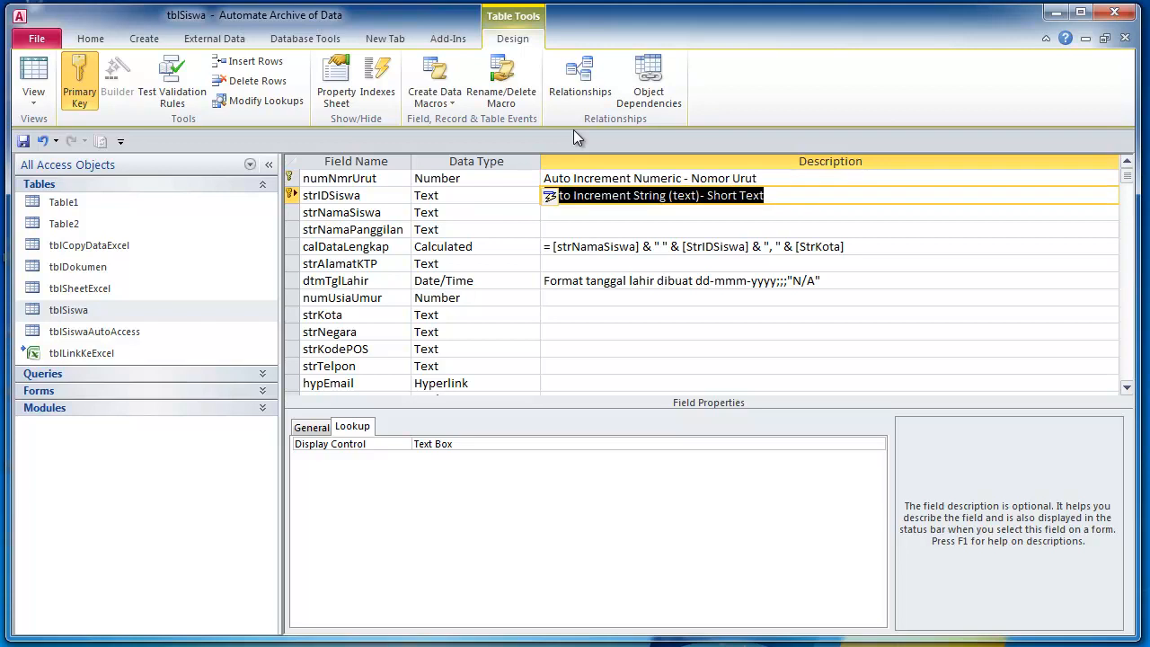
key("Up")
- Check numNmrUrut's General properties, including Decimal Places and the caption 'No Urut'
left_click(398, 194)
left_click(482, 183)
left_click(311, 430)
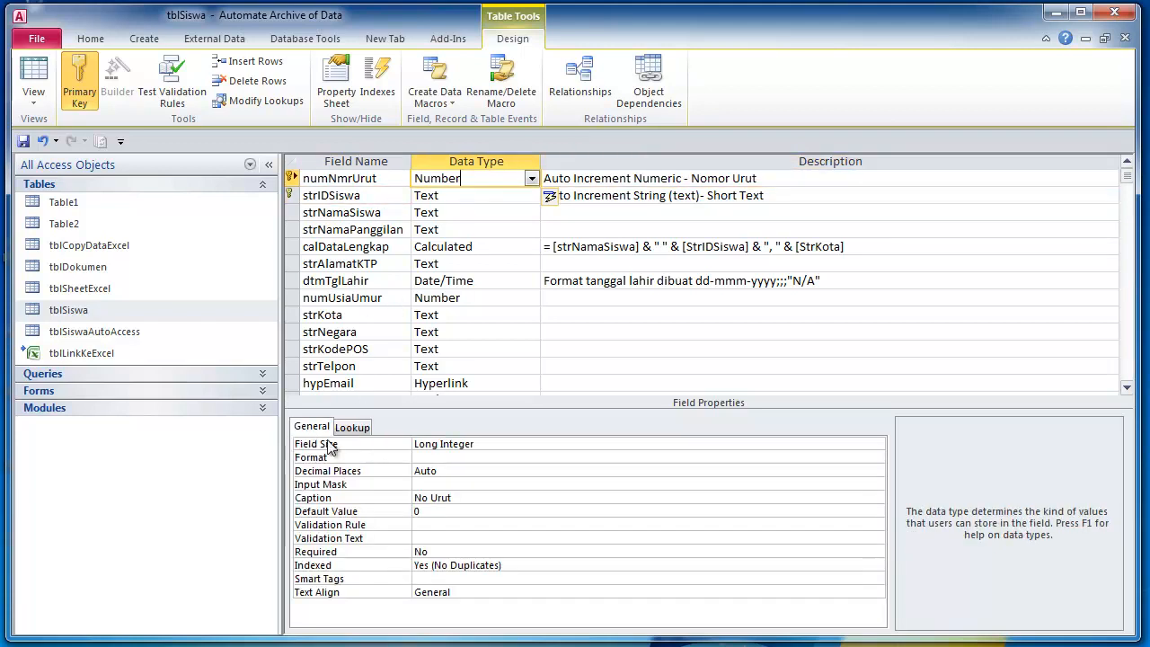
left_click(462, 467)
left_click(478, 498)
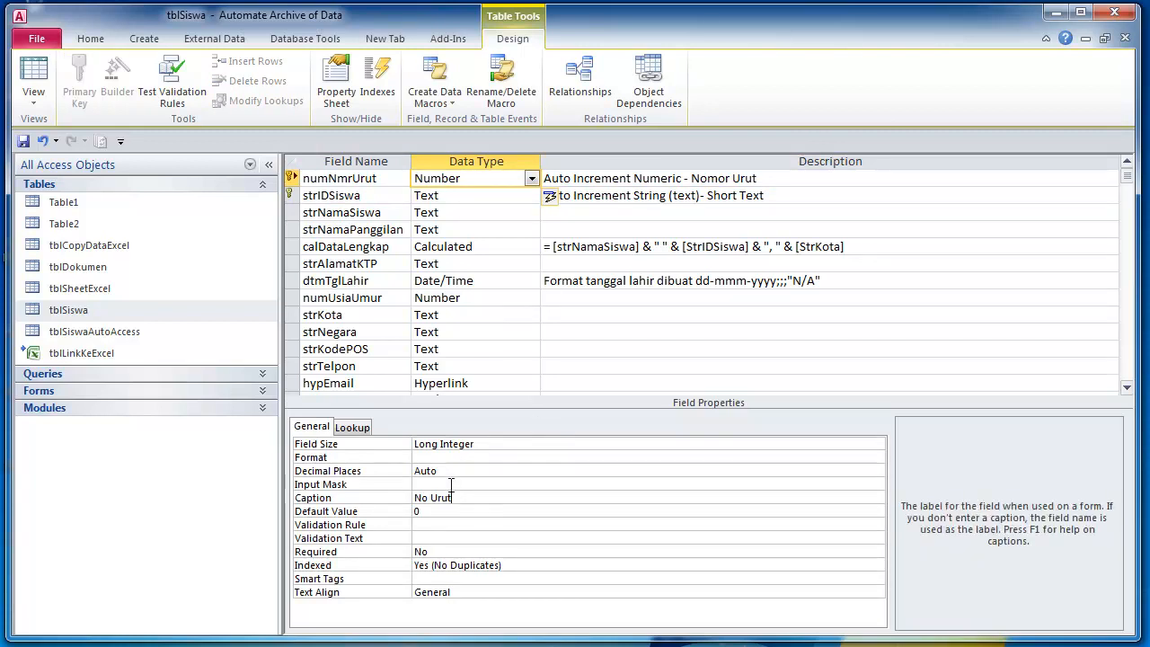
- Add an underscore after the strIDSiswa field name and move to strNamaSiswa's description
left_click(368, 195)
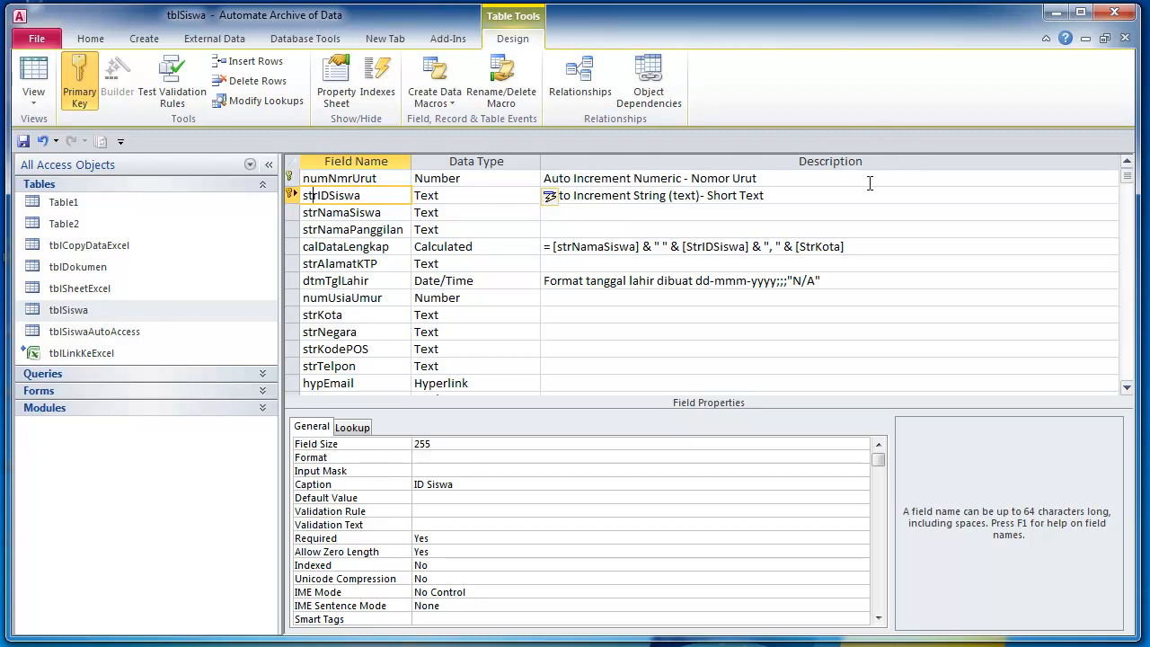
left_click(657, 200)
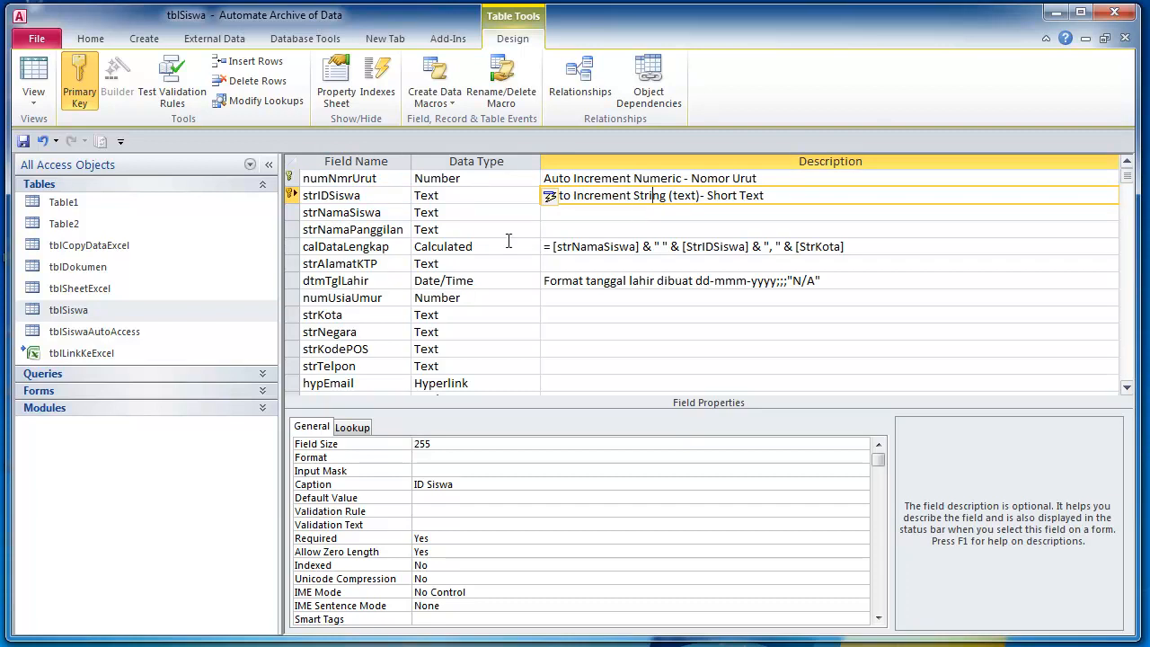
left_click(376, 196)
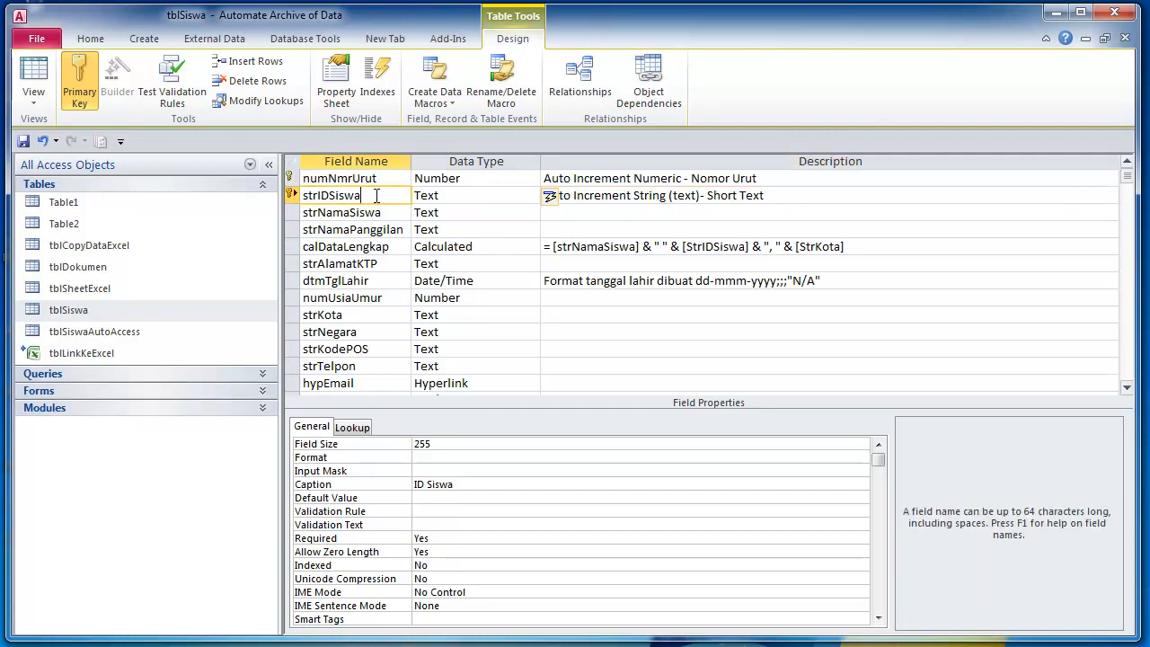
type("_")
left_click(321, 213)
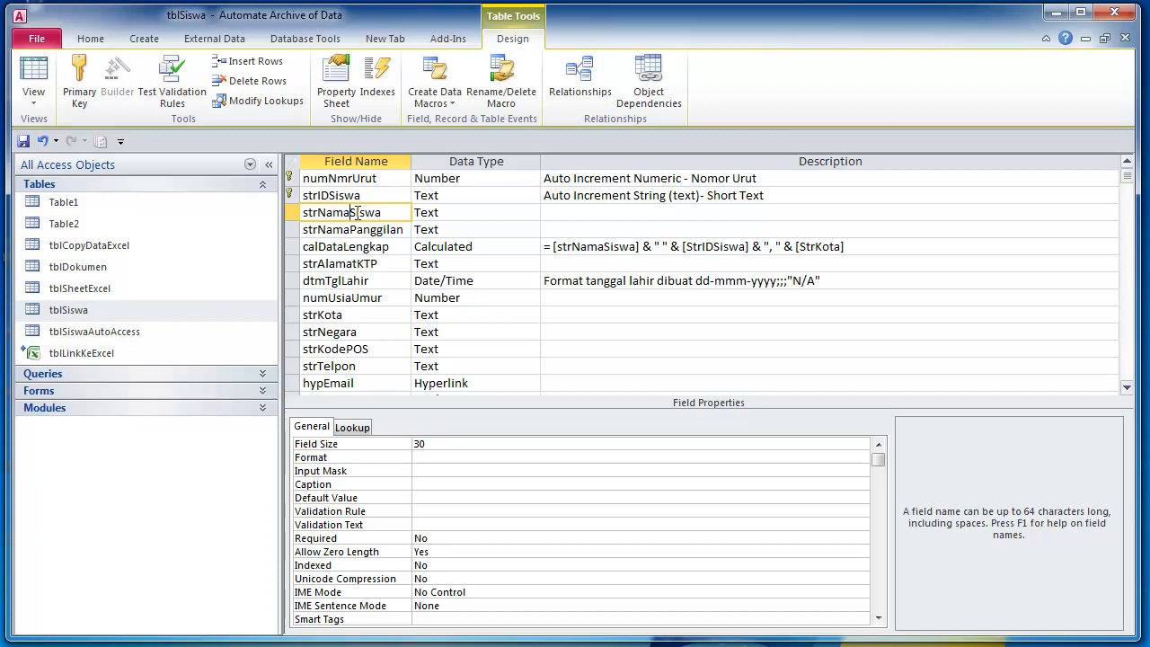
left_click(478, 220)
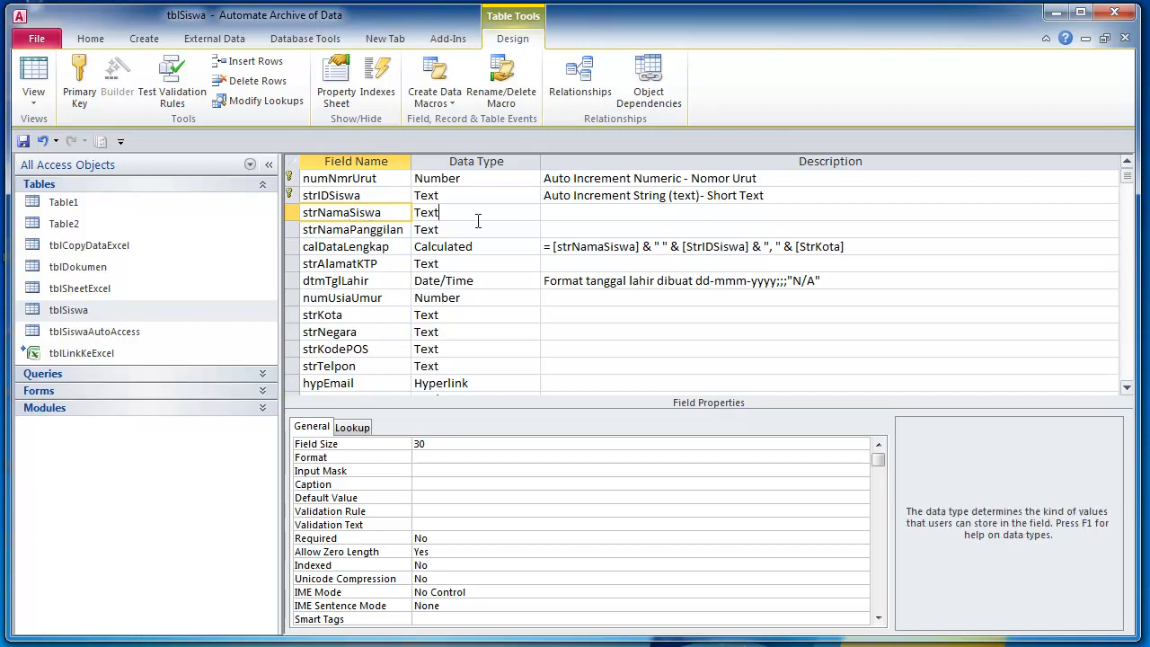
key("Tab")
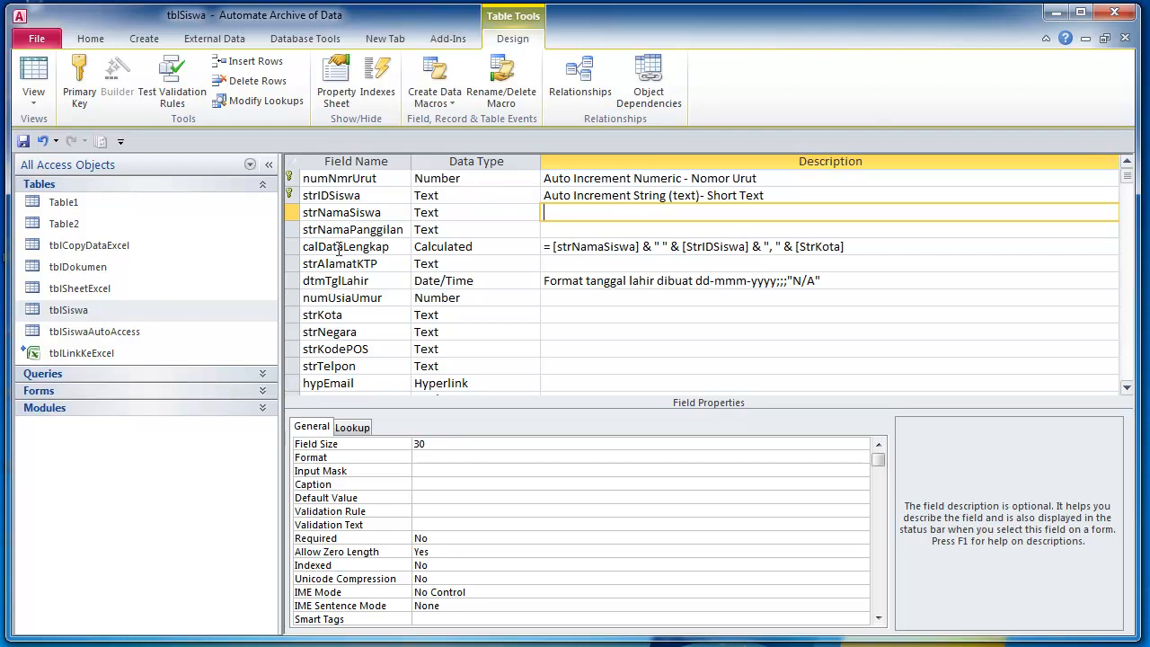
left_click(309, 248)
left_click(476, 247)
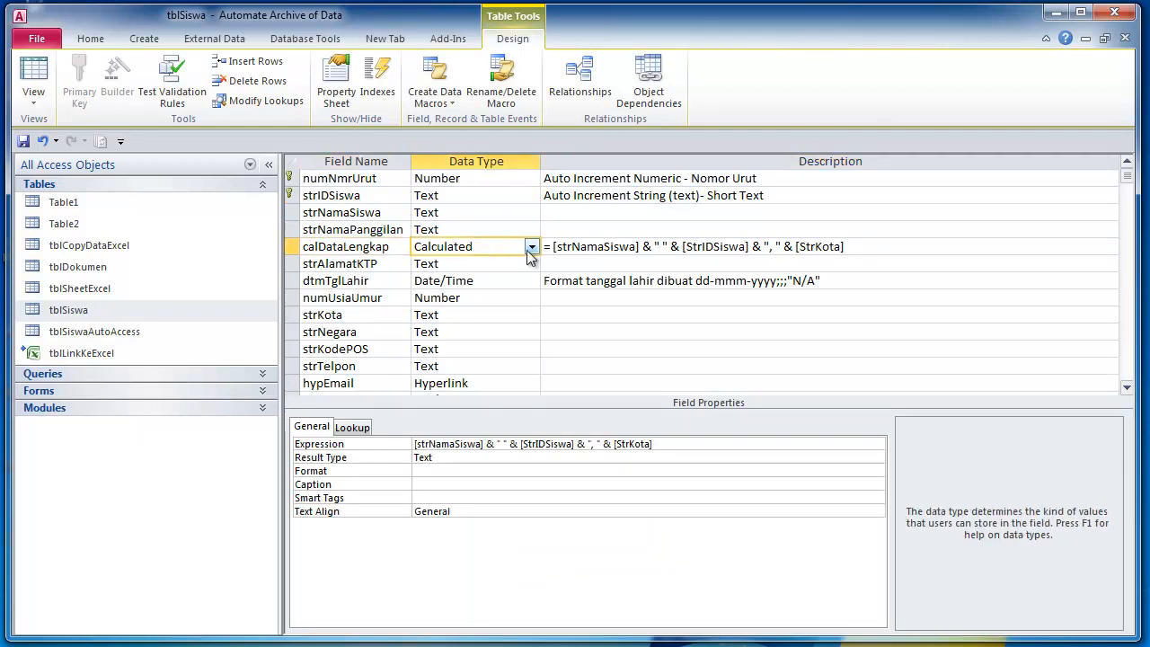
key("Tab")
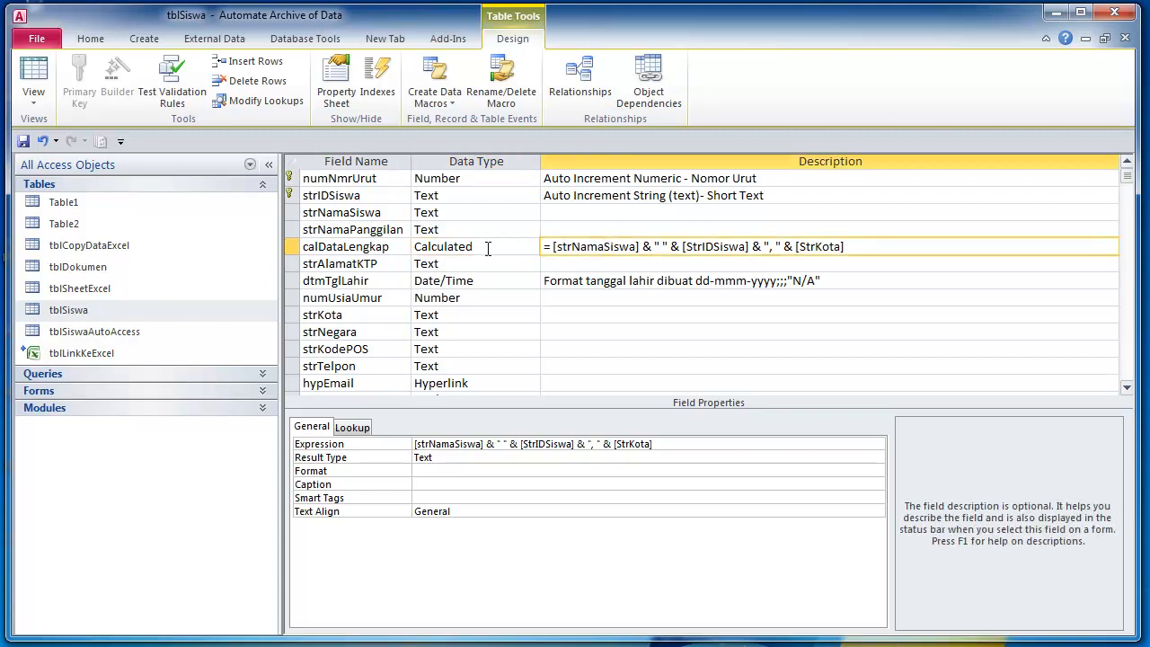
left_click(483, 262)
left_click(512, 247)
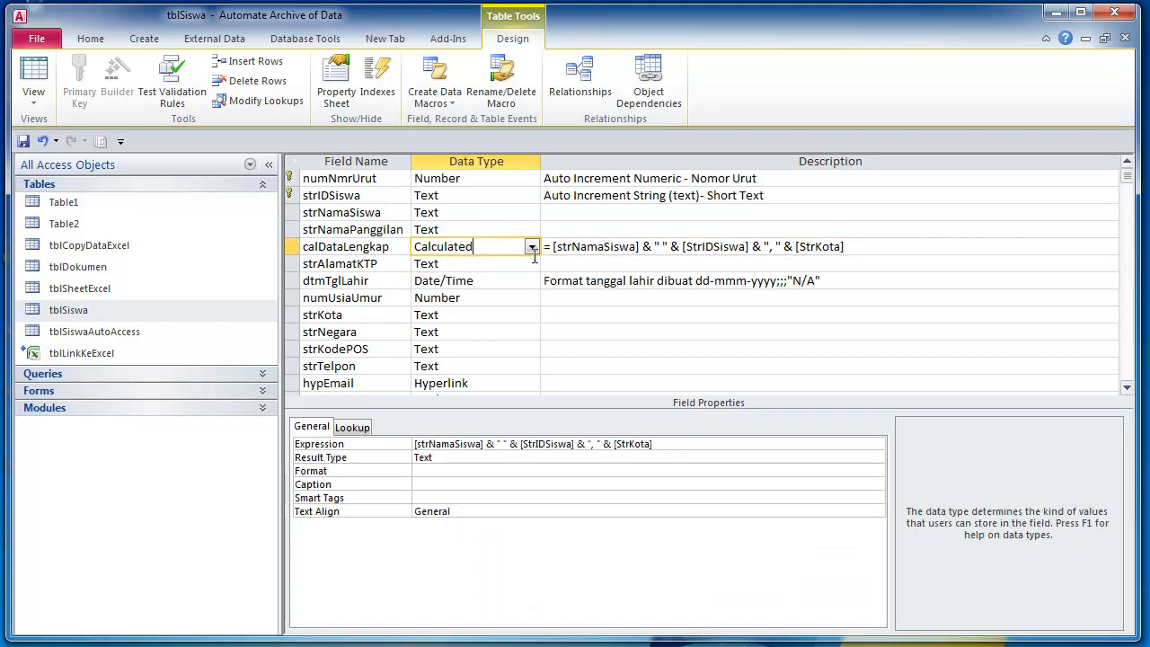
left_click(589, 248)
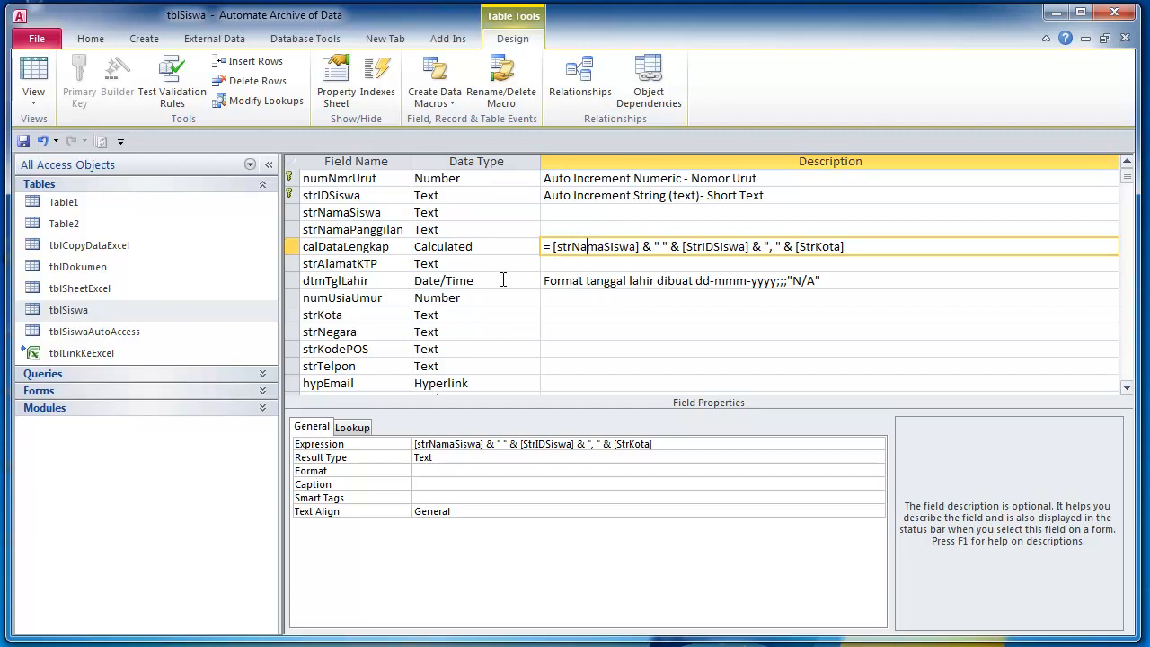
left_click(661, 444)
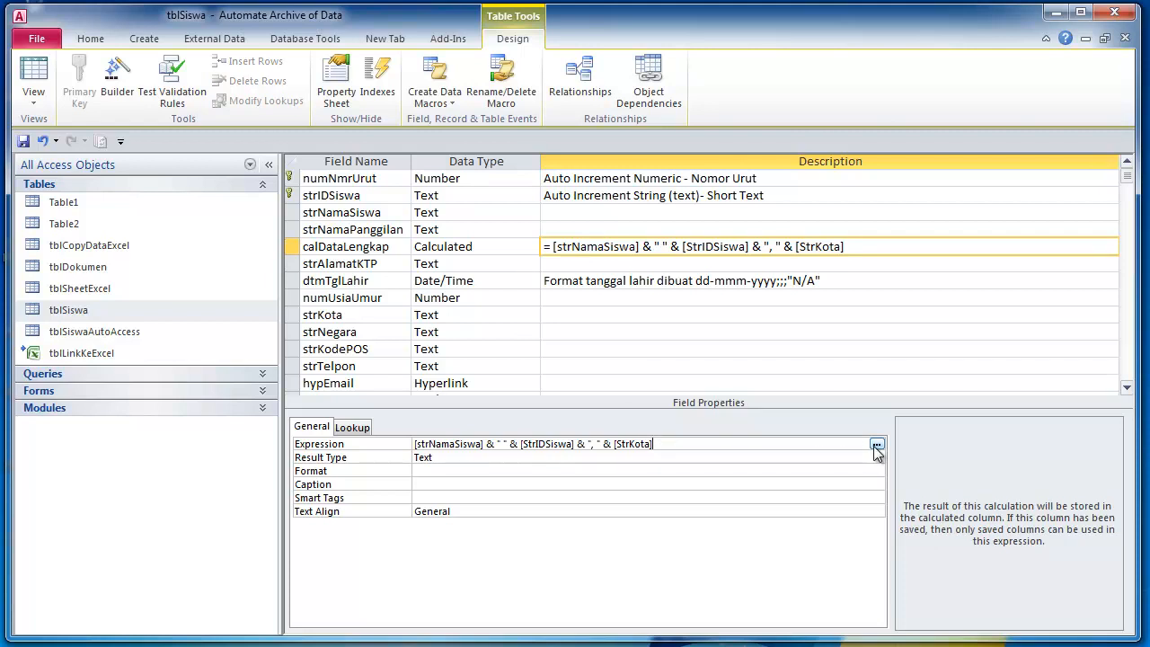
left_click(475, 246)
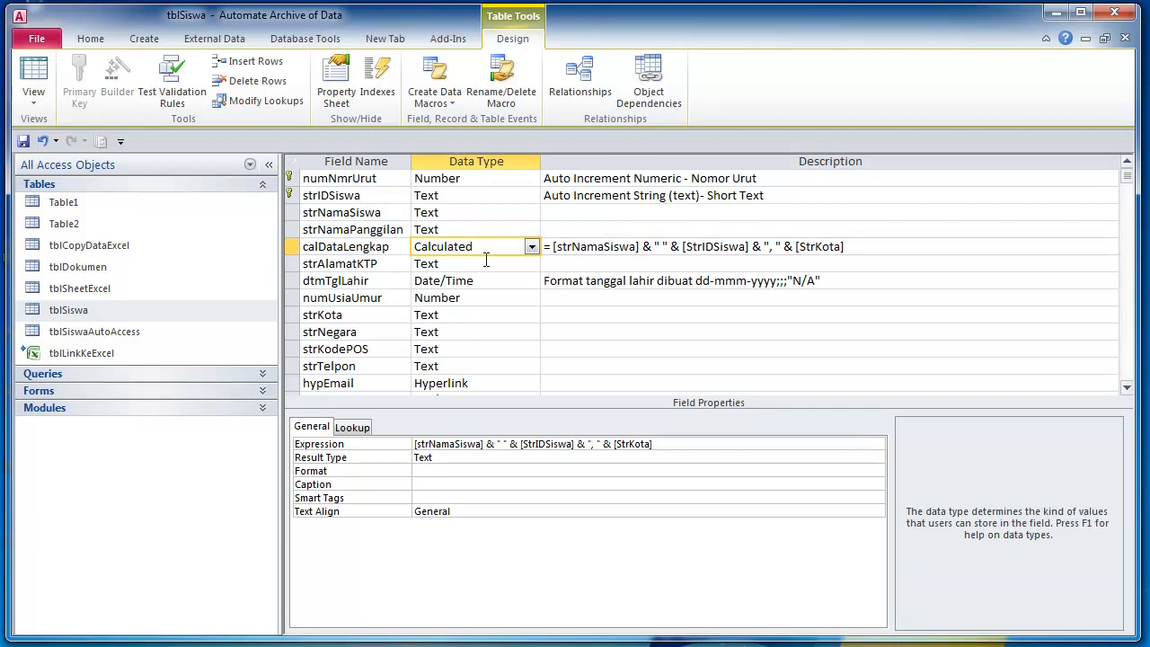
left_click(367, 212)
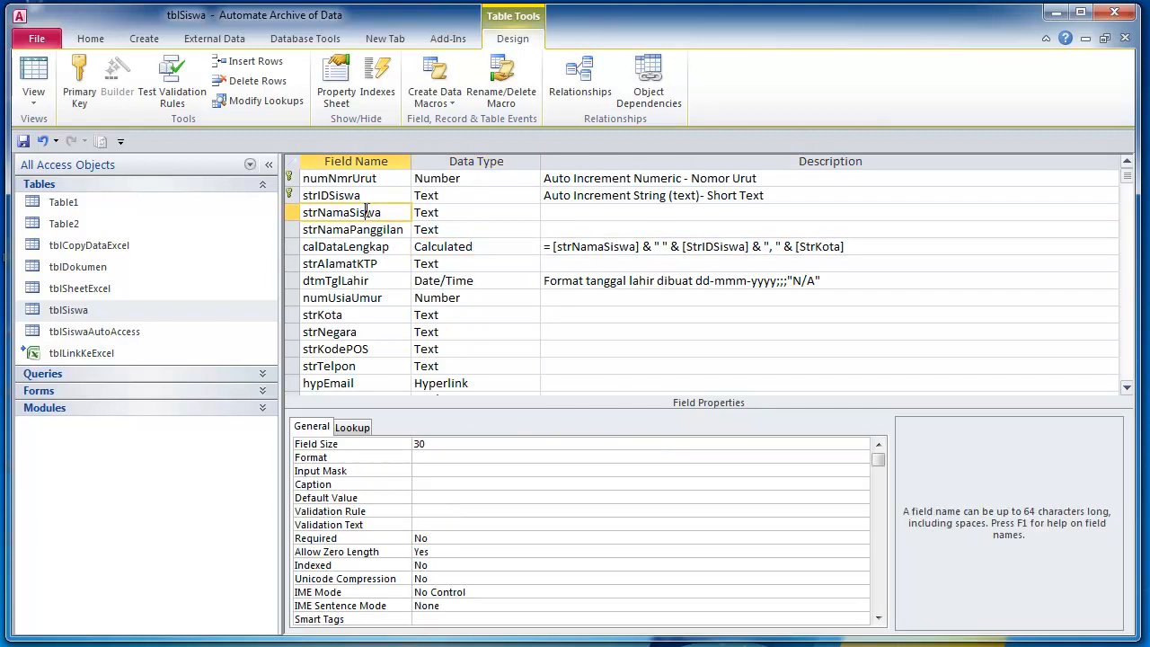
left_click(370, 229)
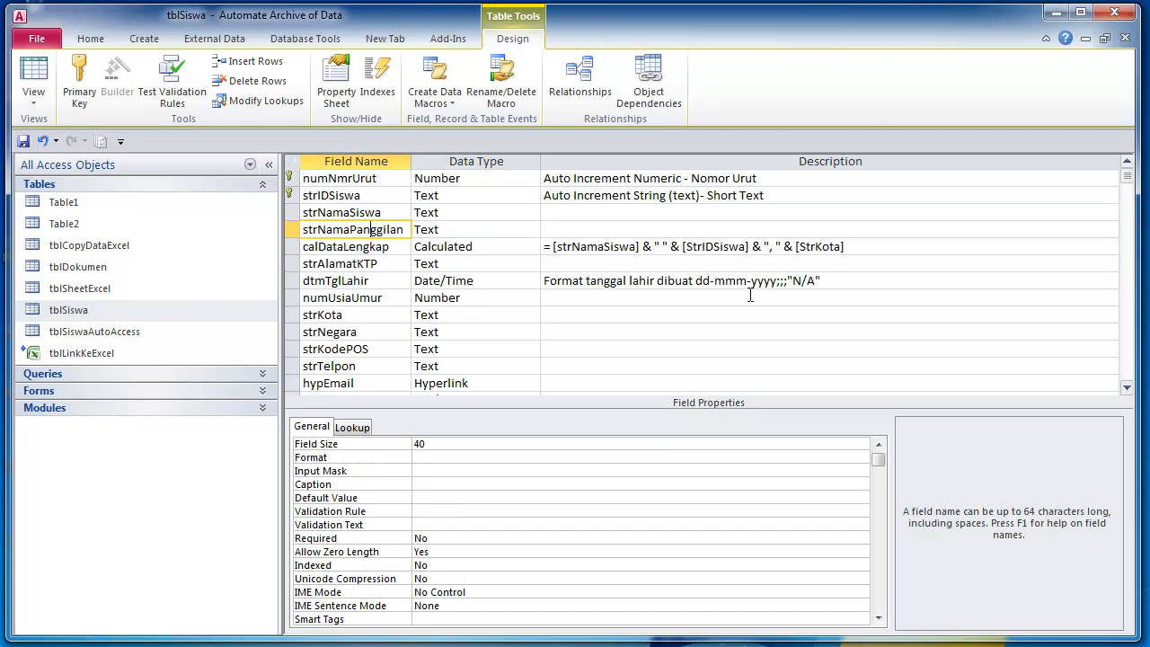
left_click(850, 246)
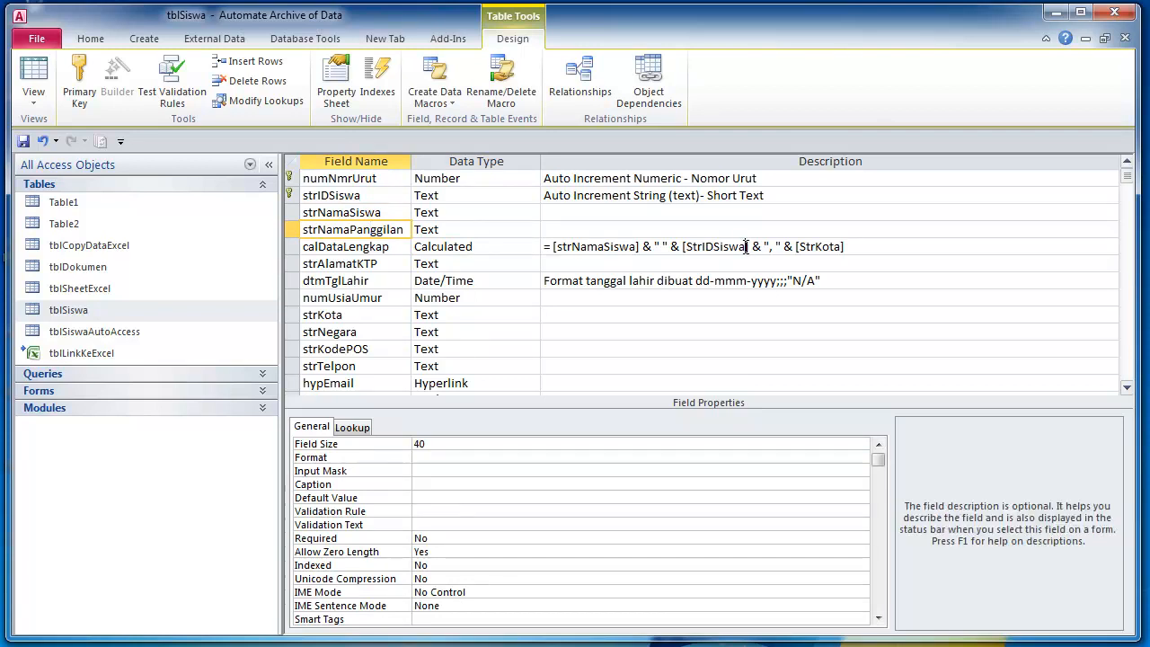
left_click(672, 442)
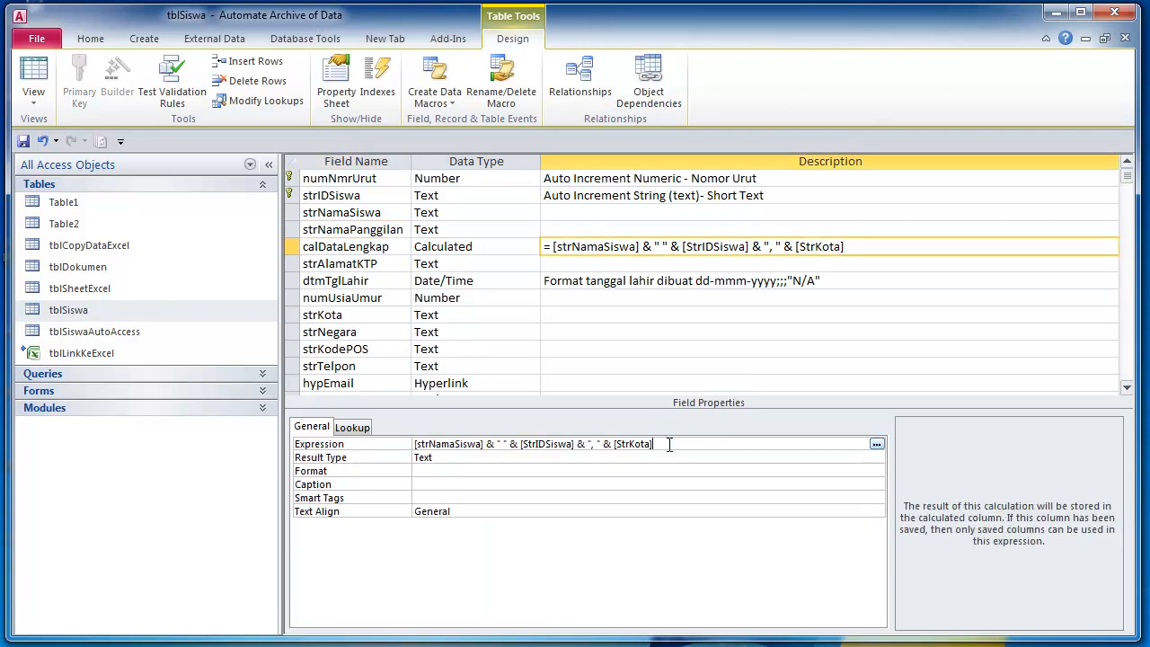
left_click(452, 263)
left_click(488, 281)
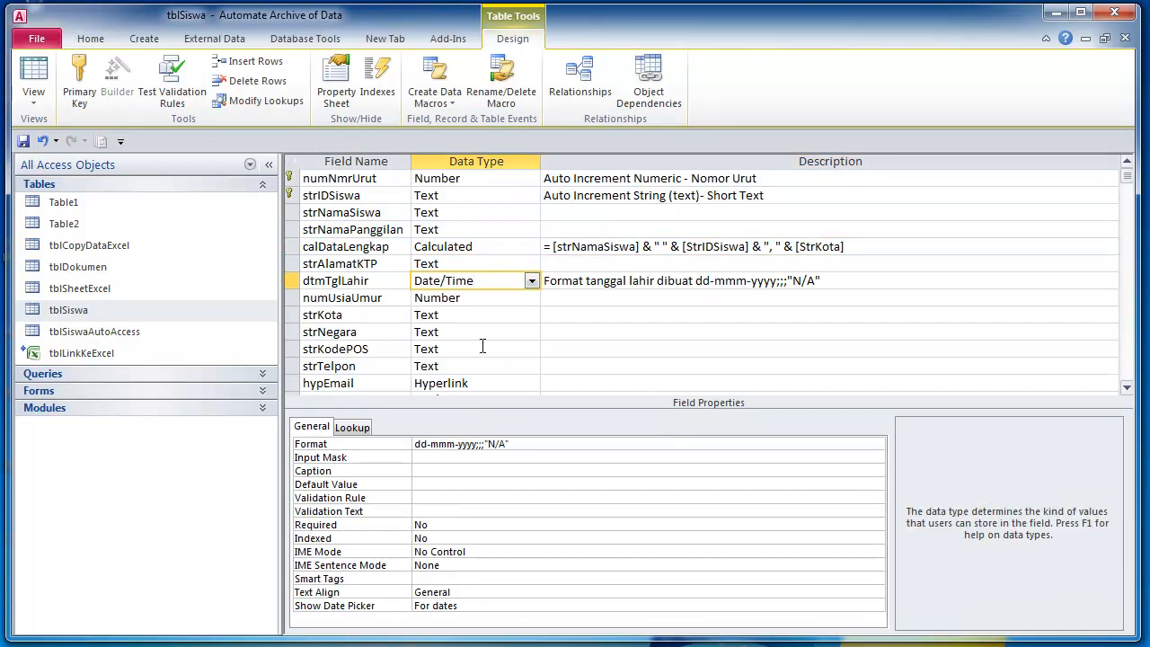
- Give the hypEmail field the description 'alamat email'
left_click(489, 315)
scroll(497, 315, "down", 2)
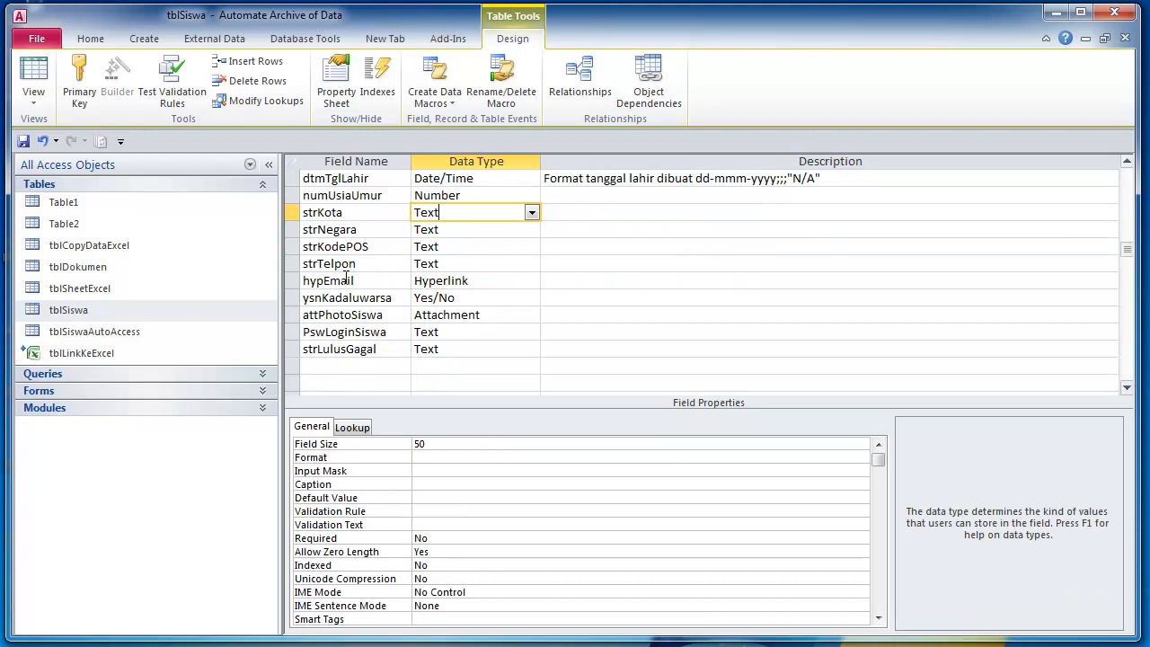
left_click(357, 280)
left_click(474, 282)
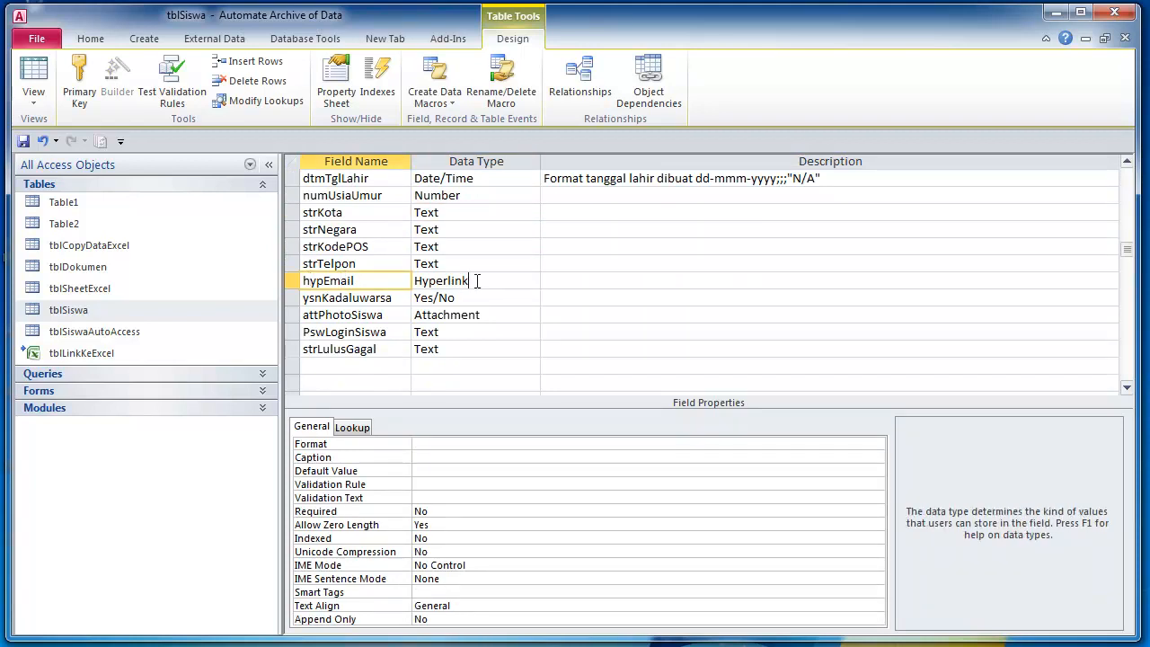
left_click(595, 281)
type("alamat")
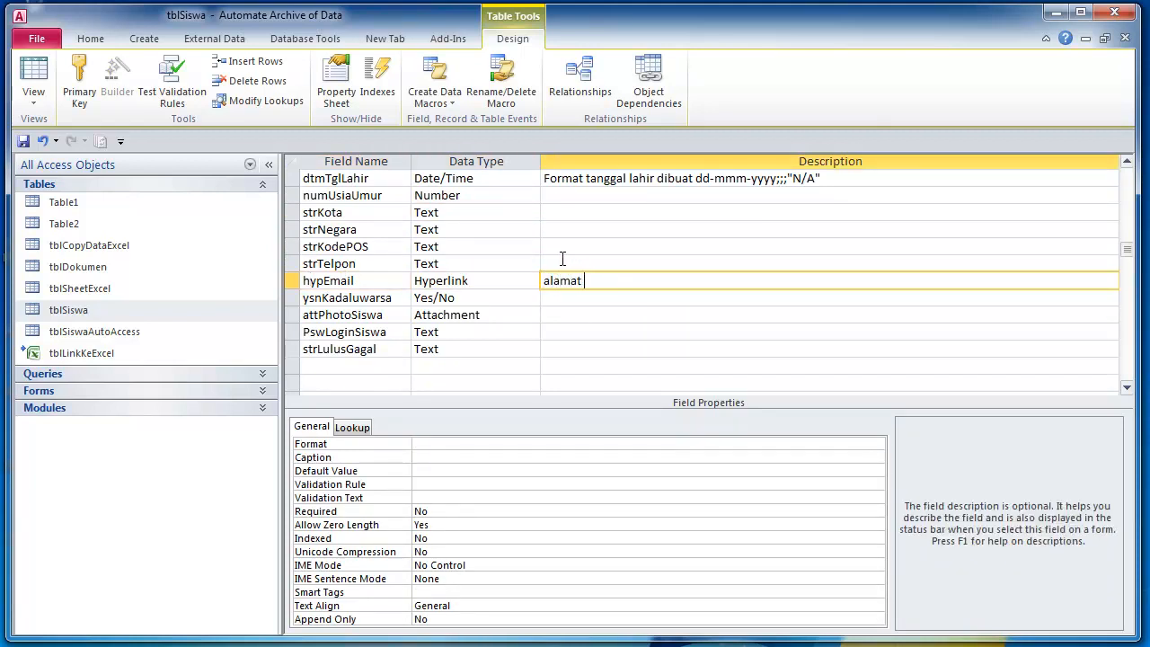
type(" e")
key("BackSpace")
type("email")
key("Down")
key("Up")
- Review the ysnKadaluwarsa and attPhotoSiswa fields and ysnKadaluwarsa's data type
left_click(599, 297)
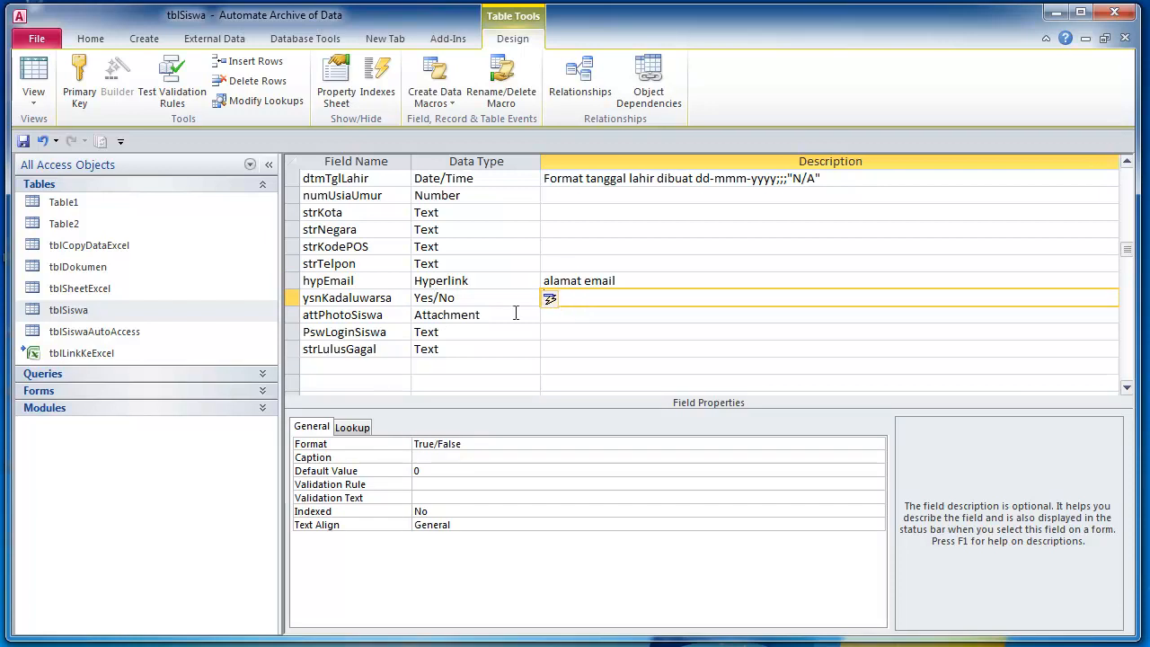
left_click(571, 320)
left_click(578, 300)
left_click(447, 298)
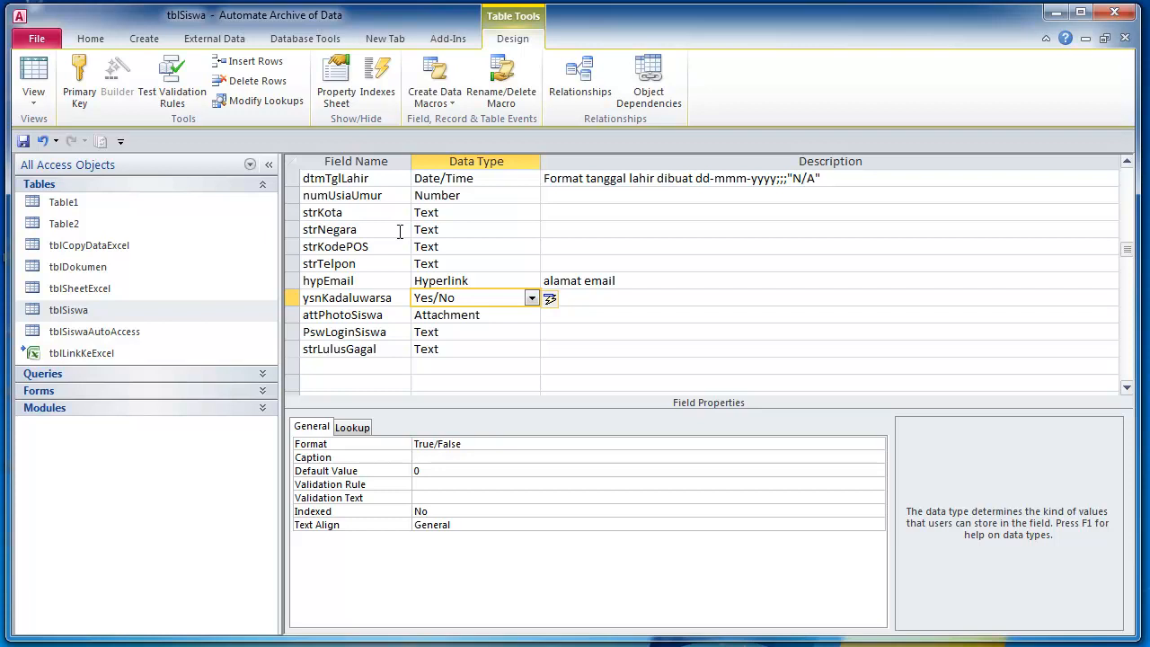
- Inspect attPhotoSiswa's Attachment data type and PswLoginSiswa's properties
left_click(585, 312)
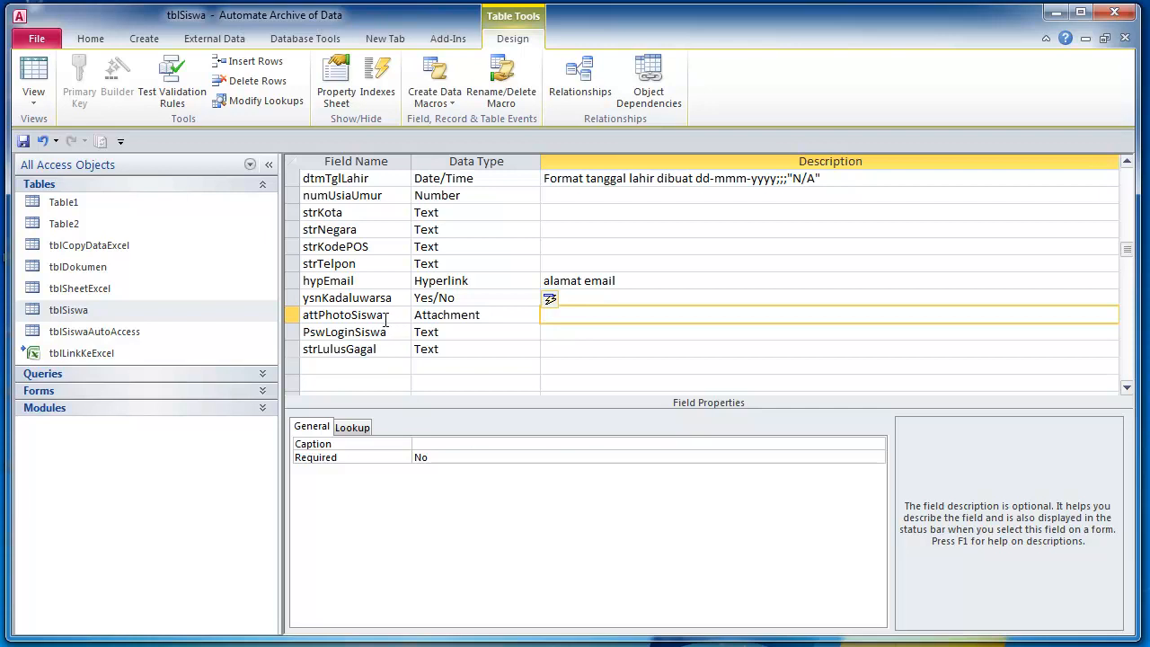
left_click(386, 317)
left_click(611, 315)
left_click(508, 315)
left_click(383, 333)
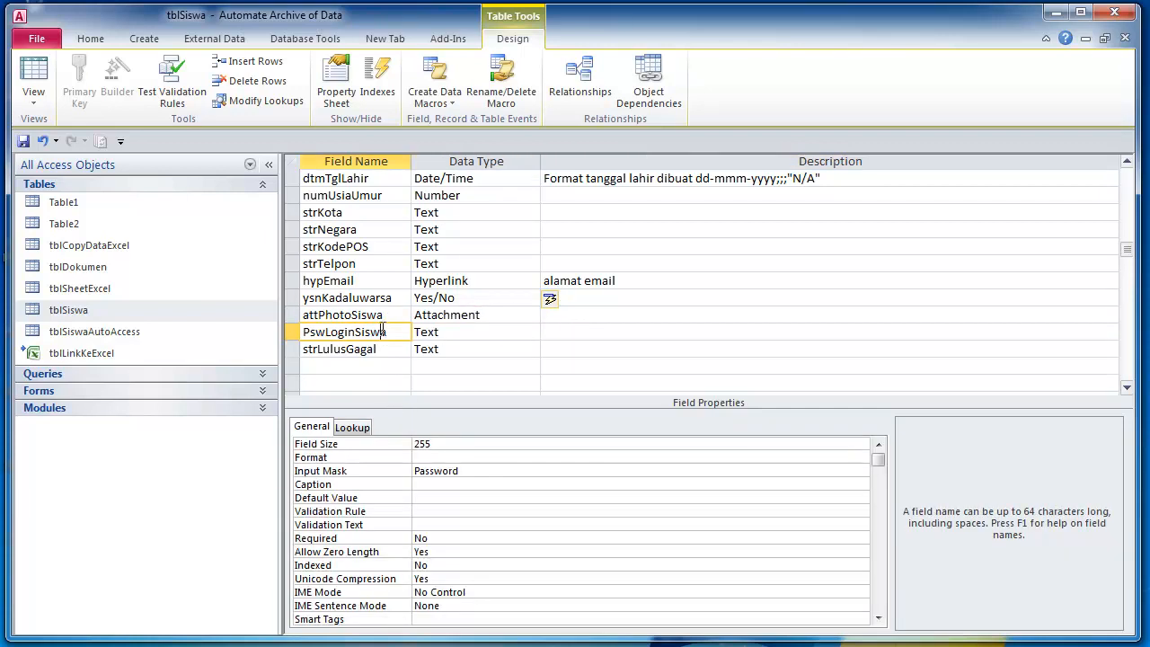
left_click(322, 315)
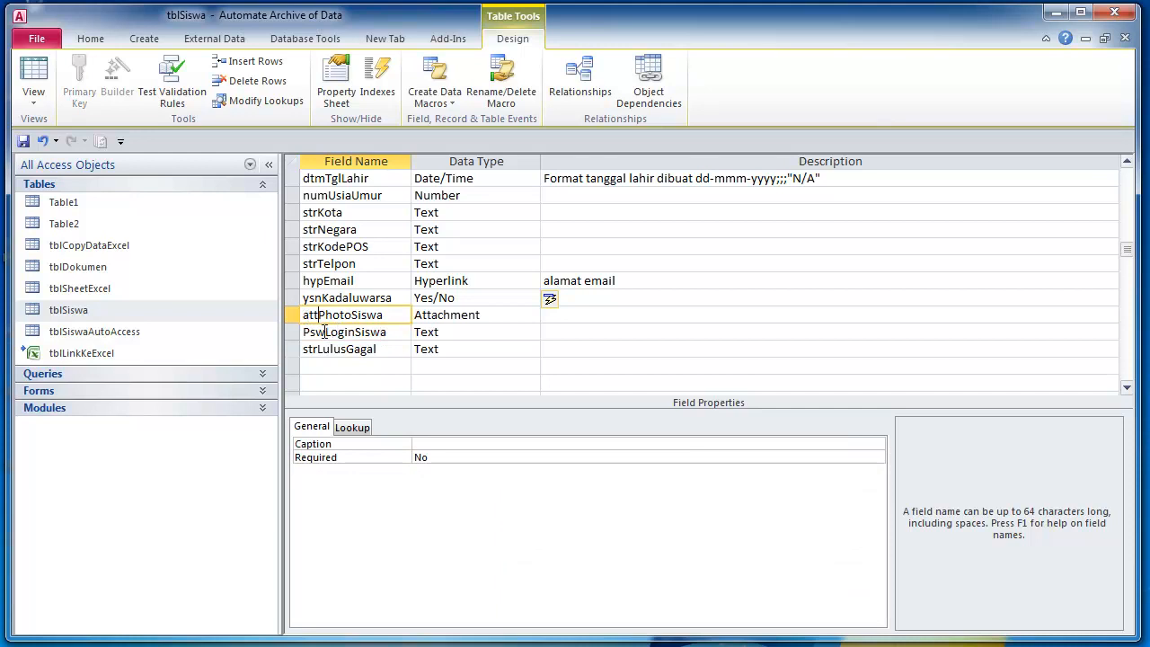
left_click(326, 332)
key("Up")
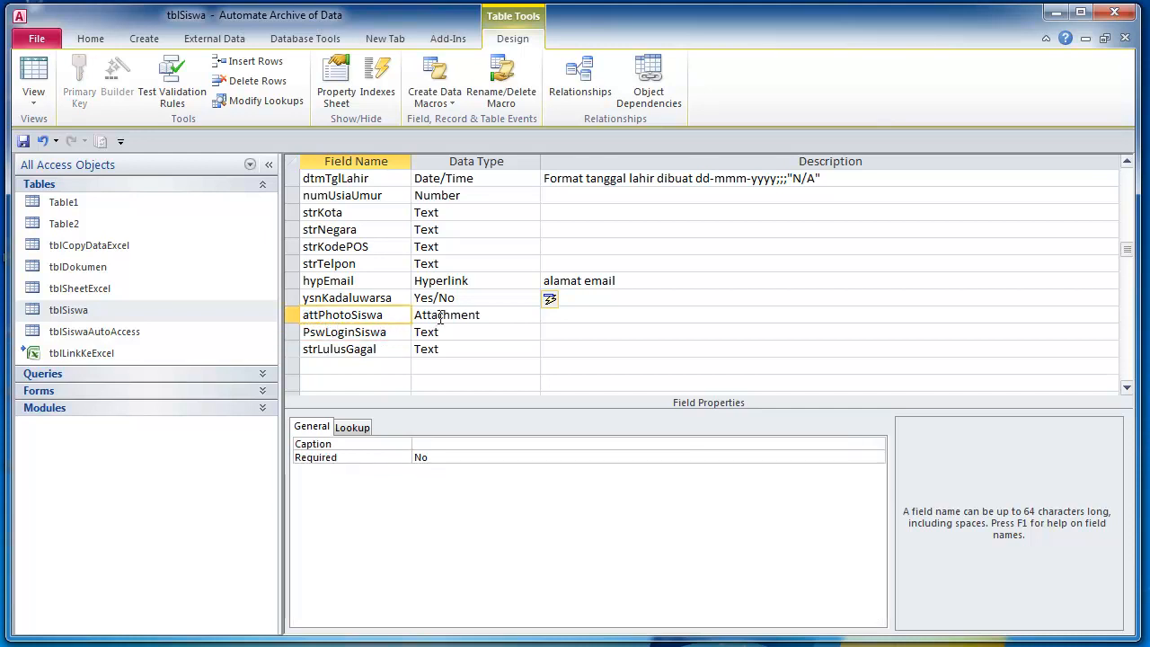
left_click(441, 315)
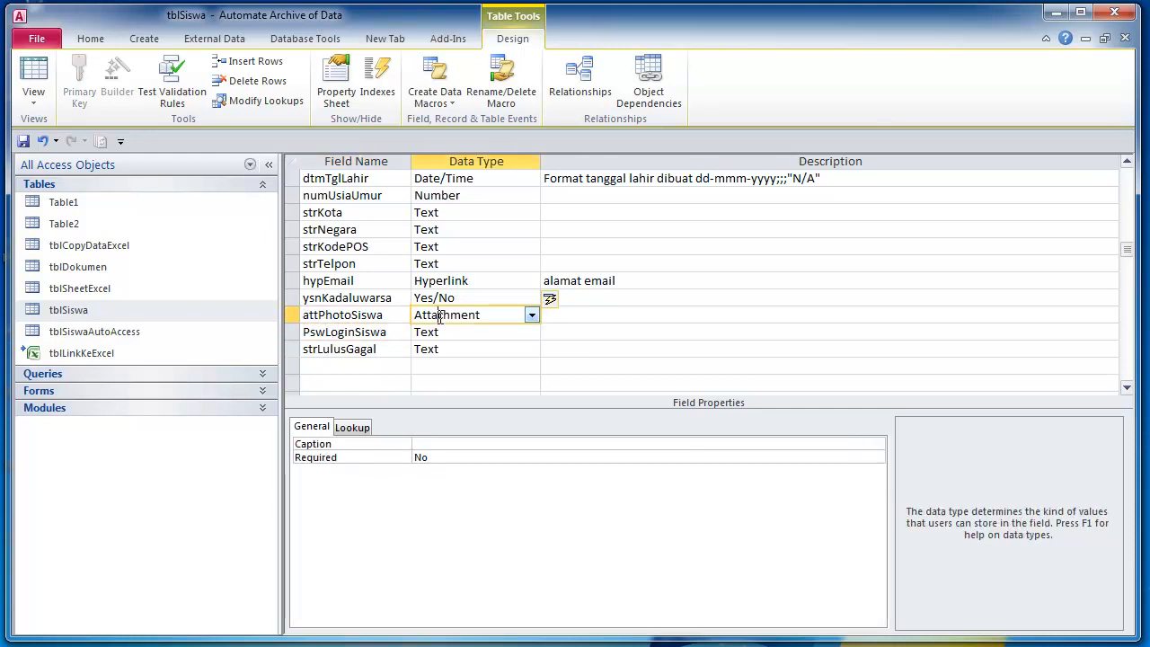
left_click(493, 335)
left_click(496, 319)
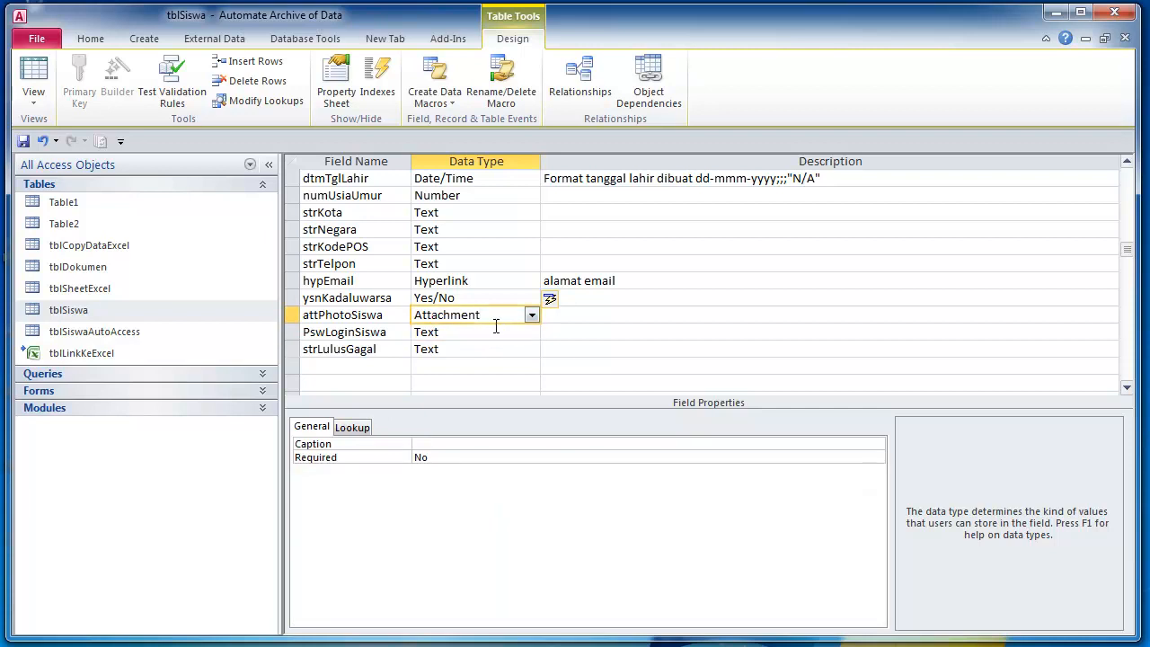
left_click(621, 310)
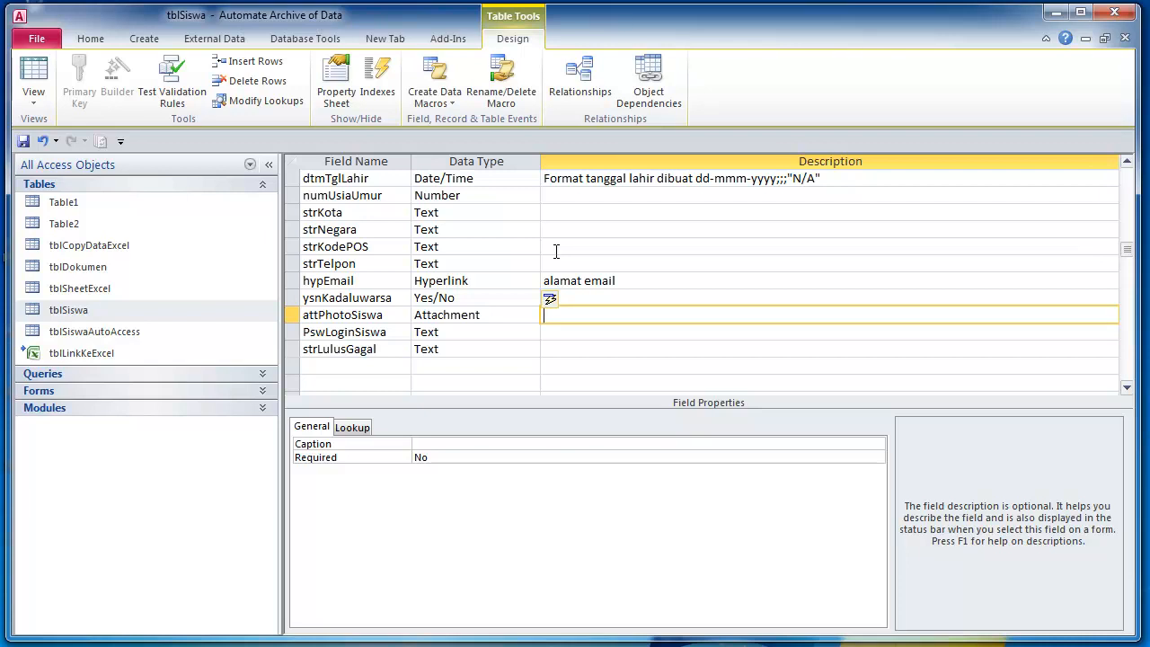
- Check the PswLoginSiswa and strTelpon data types
left_click(568, 329)
left_click(564, 314)
left_click(409, 332)
left_click(466, 333)
left_click(473, 262)
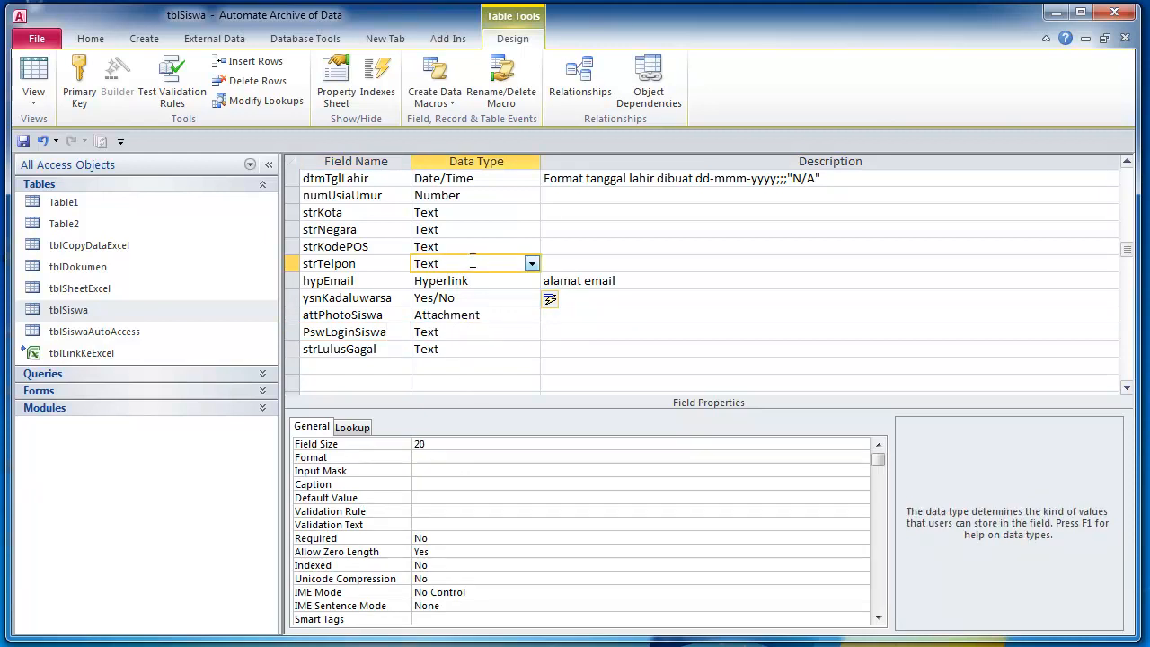
left_click(476, 331)
- Give PswLoginSiswa the description 'Password' and select its Input Mask property
left_click(598, 332)
type("Passwor")
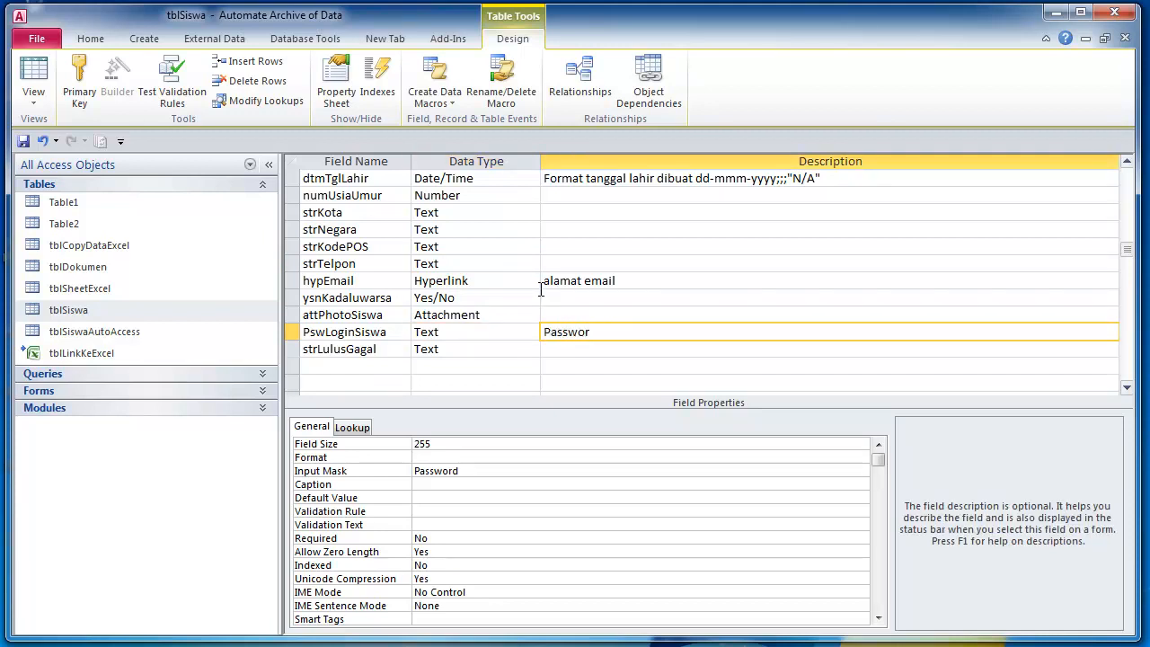
type("d")
key("Return")
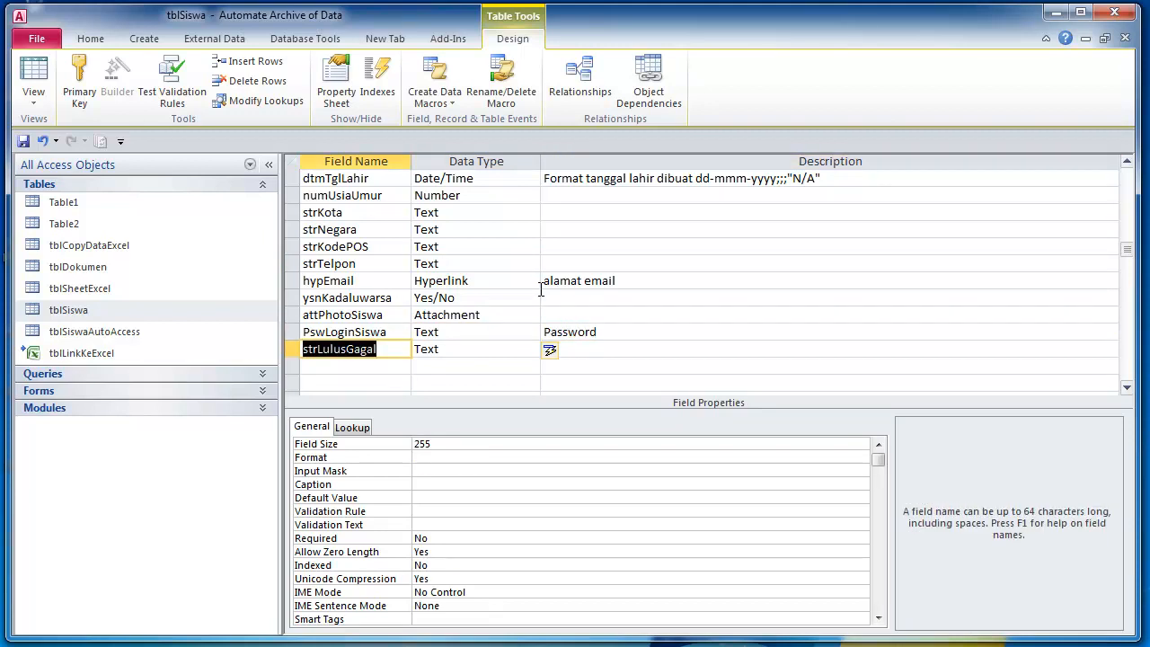
left_click(651, 335)
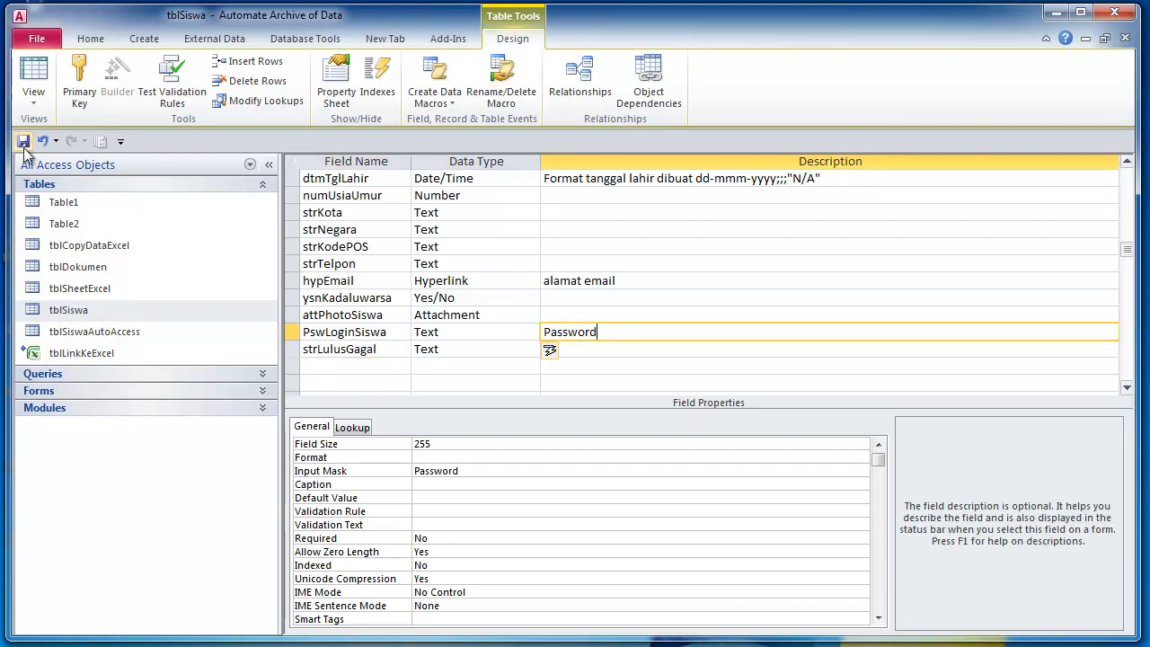
left_click(477, 471)
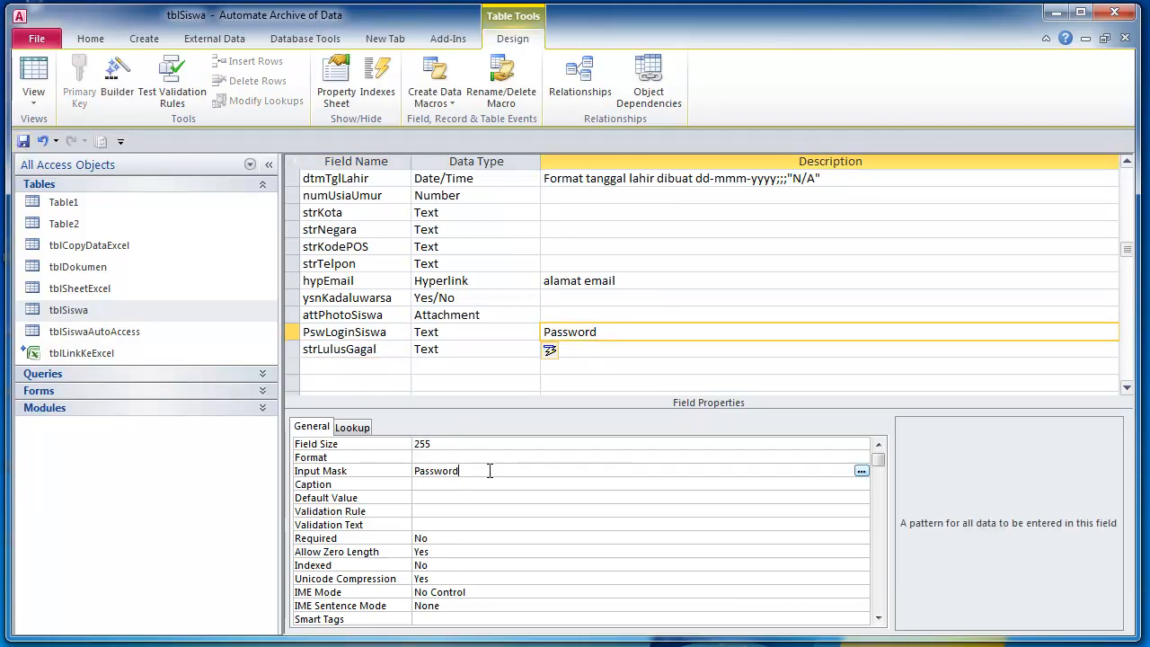
left_click(862, 473)
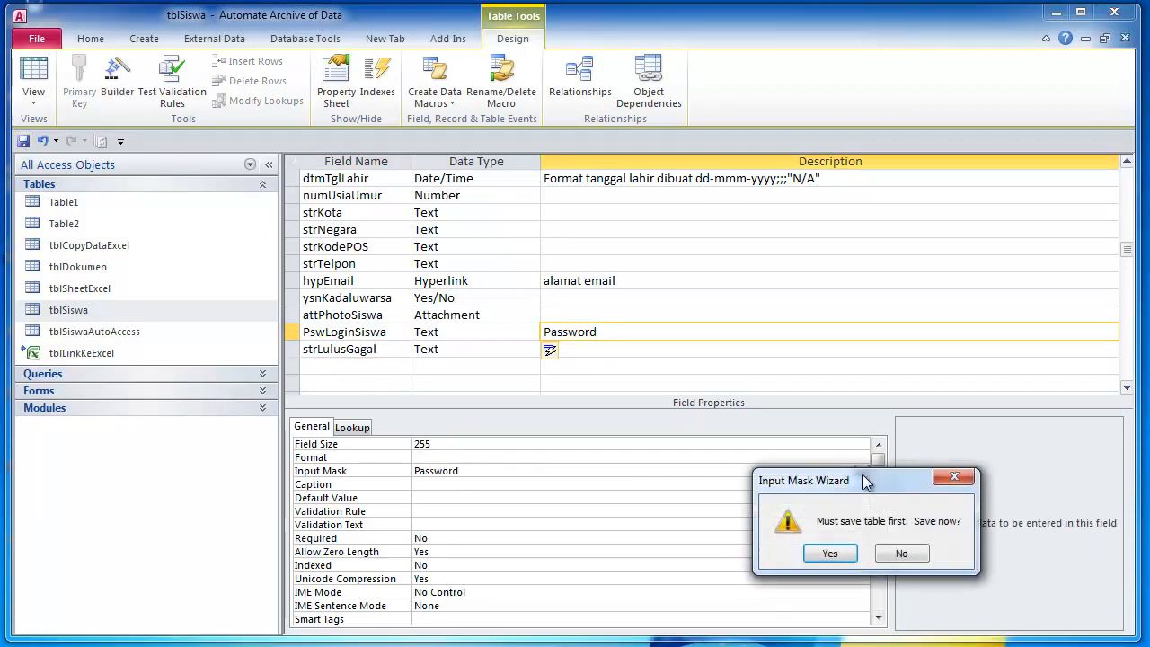
left_click(830, 554)
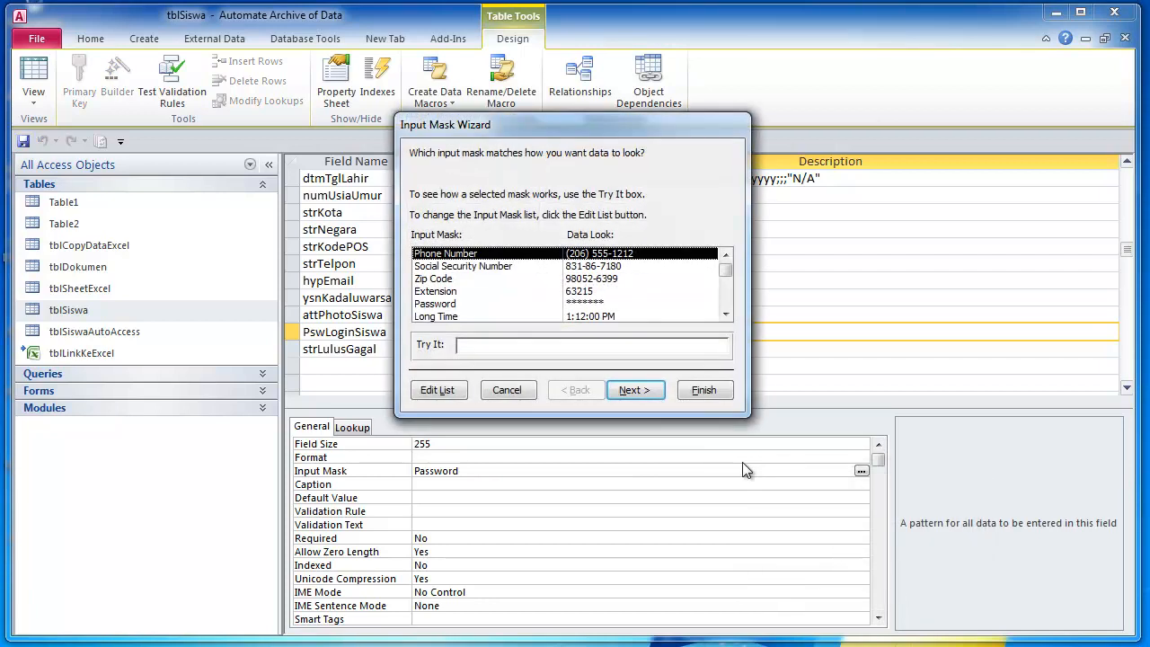
left_click(486, 306)
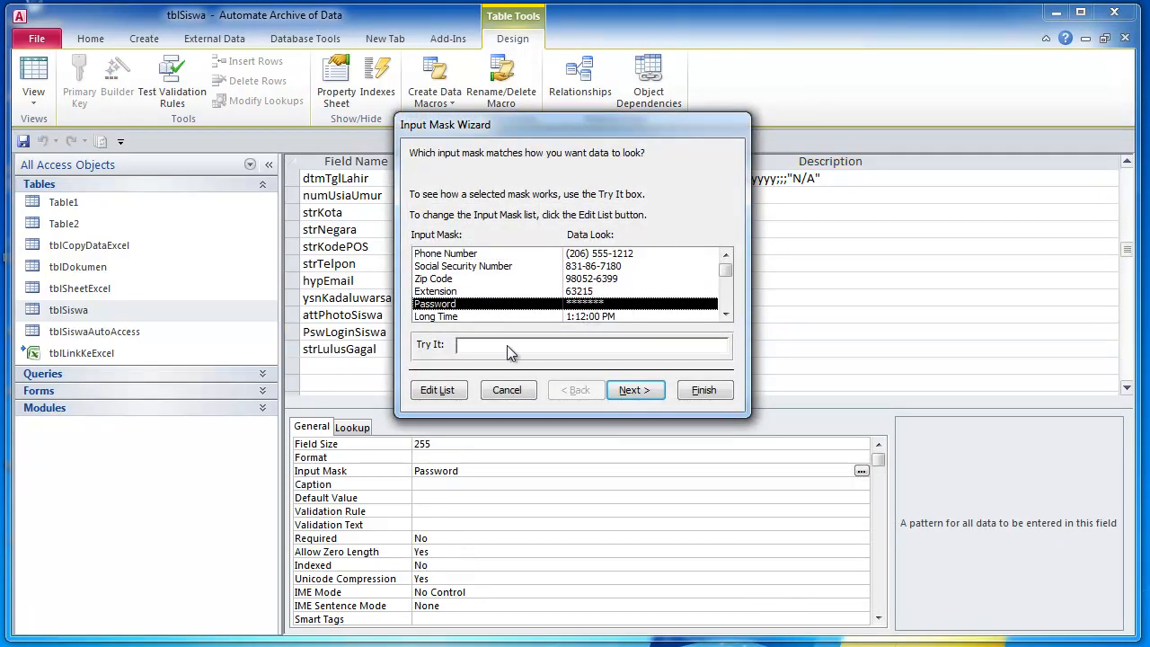
left_click(475, 349)
type("123456")
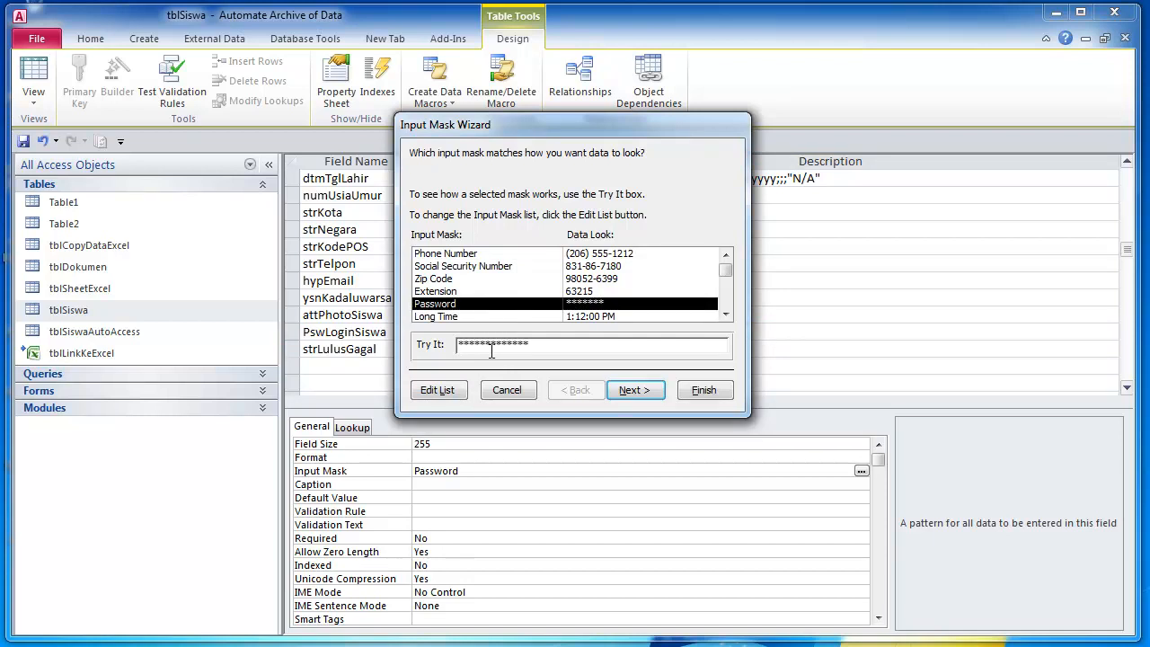
- Open and close the mask list editor, then cancel the wizard, keeping the Password mask
left_click(437, 390)
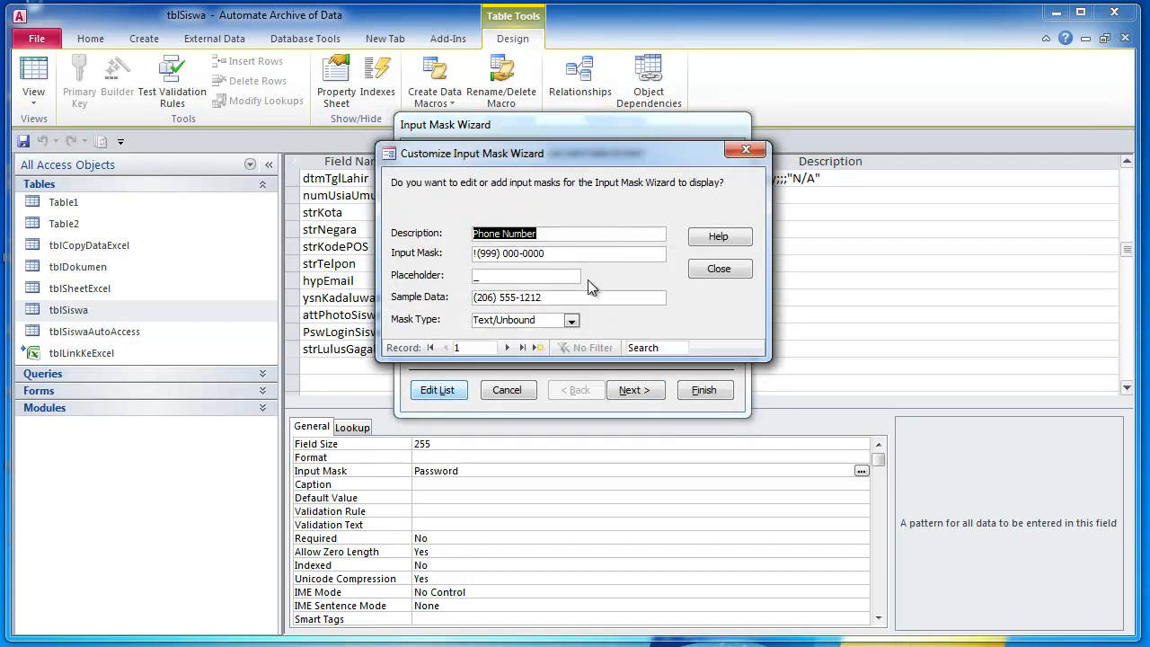
left_click(748, 156)
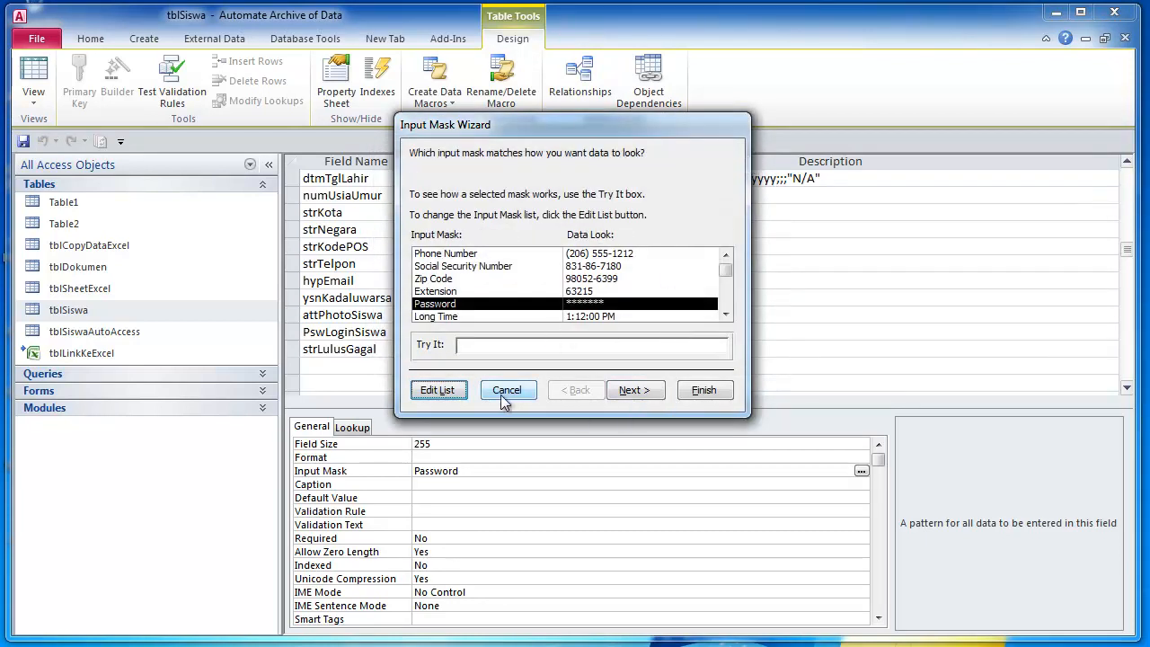
mouse_move(725, 268)
left_mouse_down()
mouse_move(723, 326)
mouse_move(728, 259)
left_mouse_up()
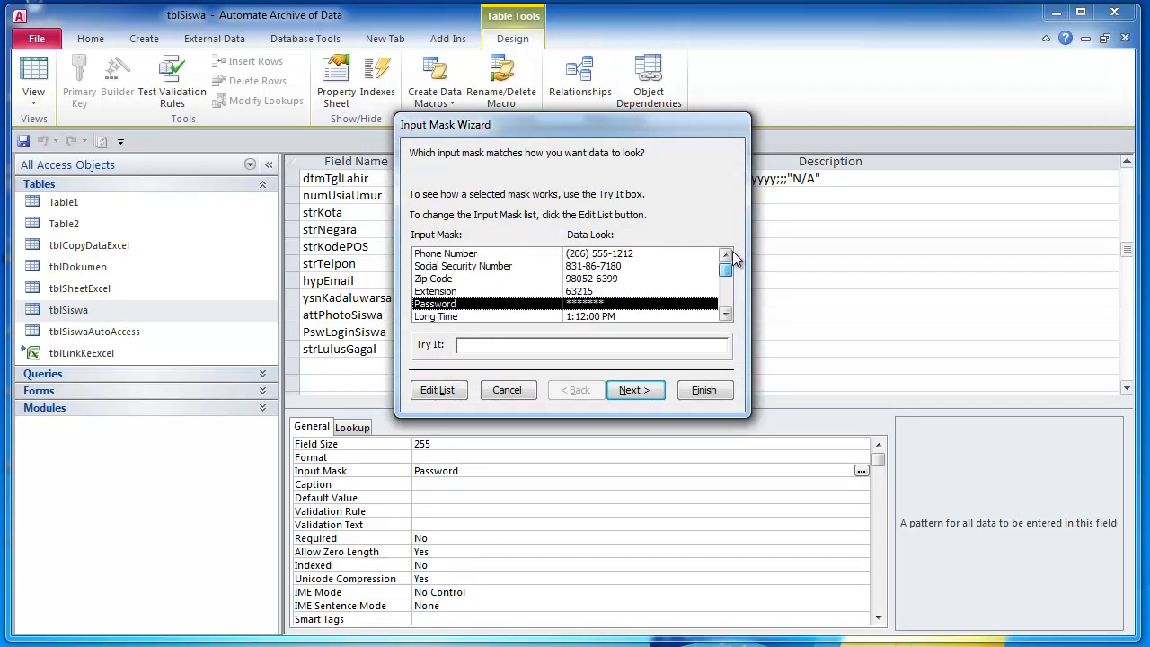
left_click(493, 394)
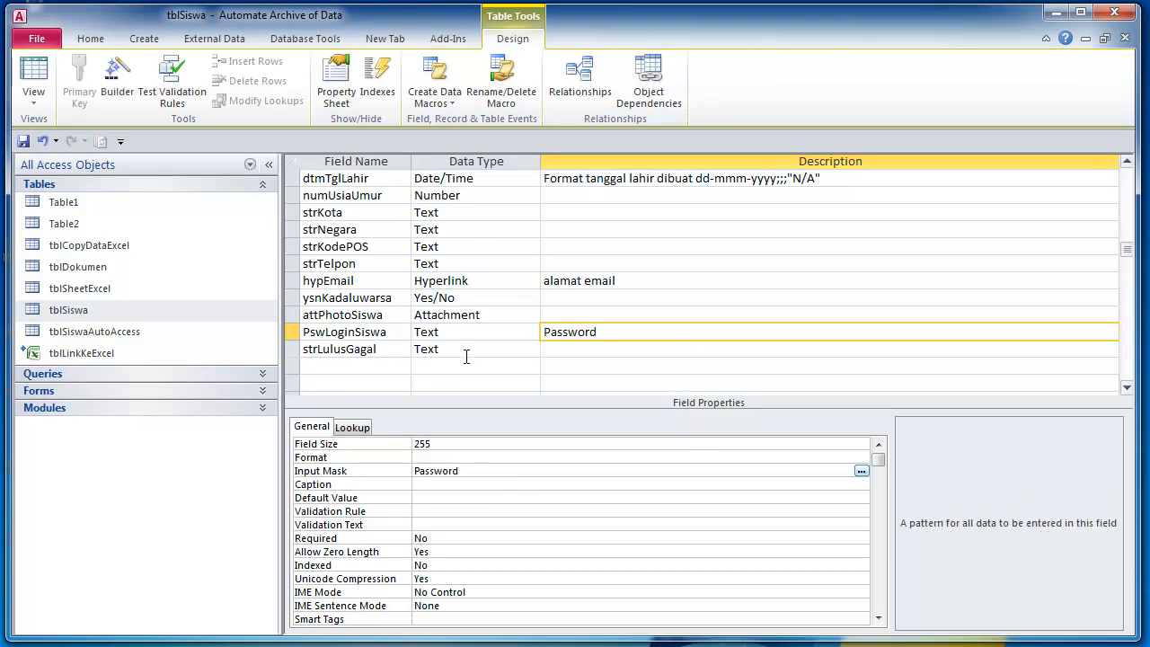
- Confirm strLulusGagal's lookup: Combo Box display, Value List row source 'Lulus;Gagal;N/A'
left_click(473, 334)
left_click(473, 349)
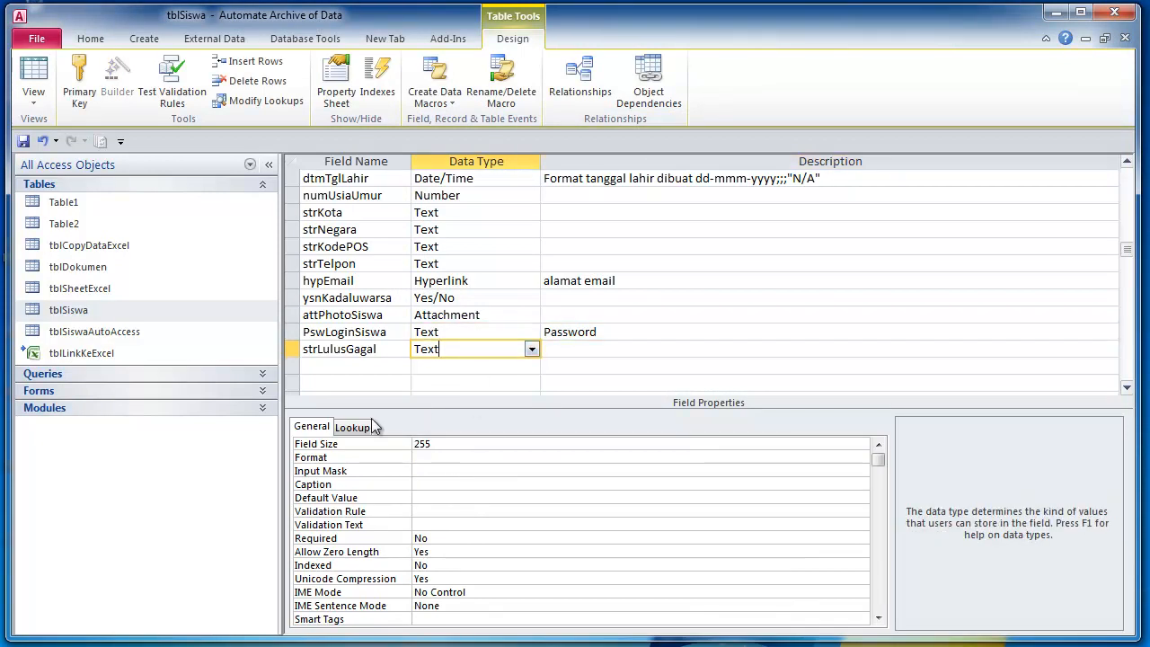
left_click(568, 351)
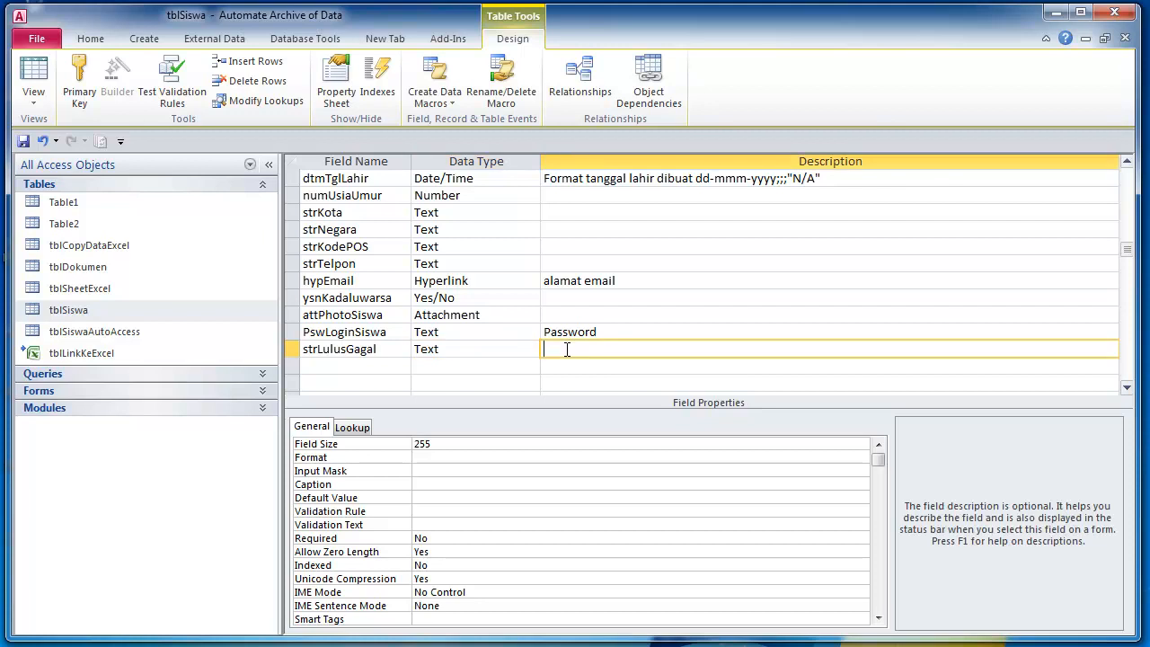
left_click(459, 351)
left_click(353, 427)
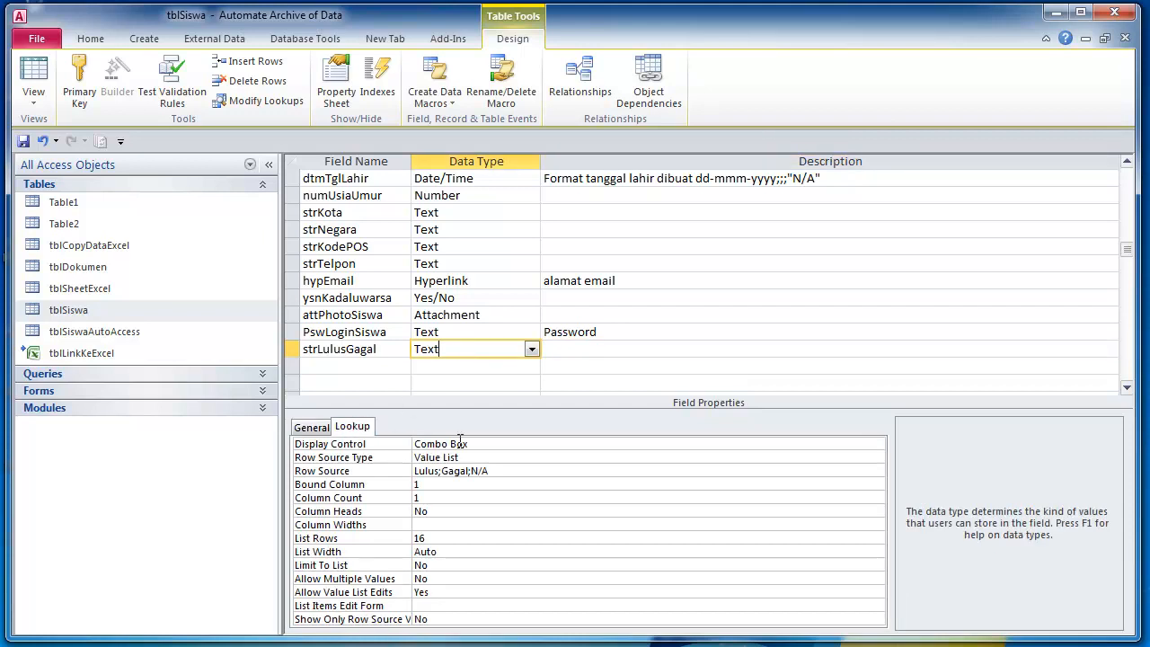
left_click(489, 446)
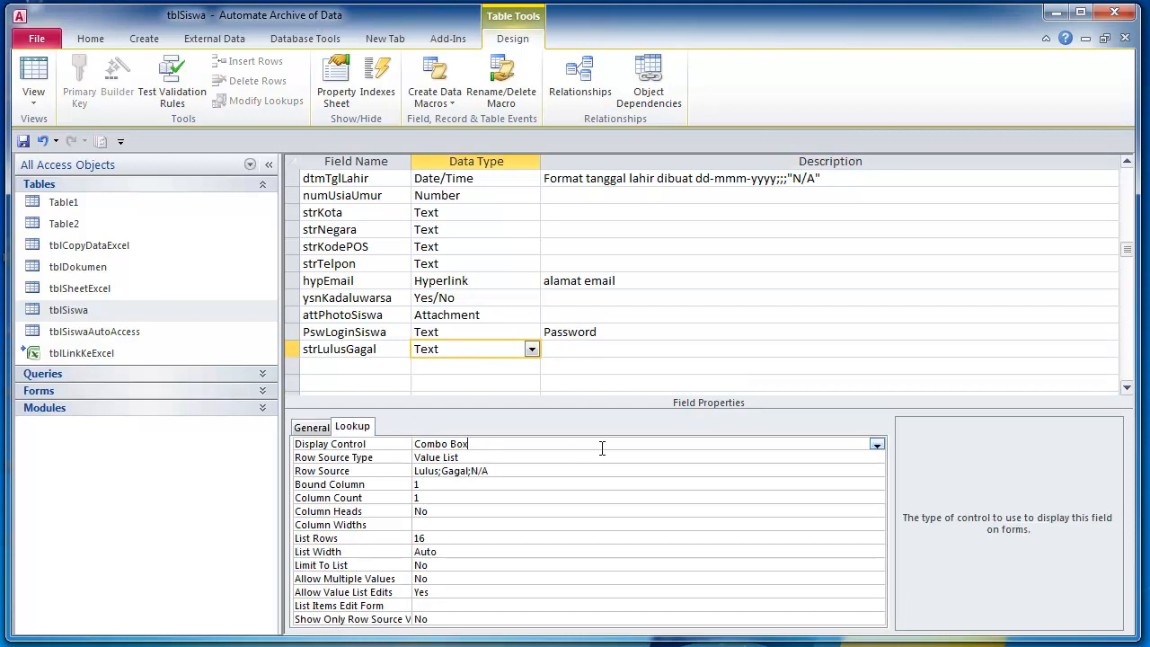
left_click(876, 445)
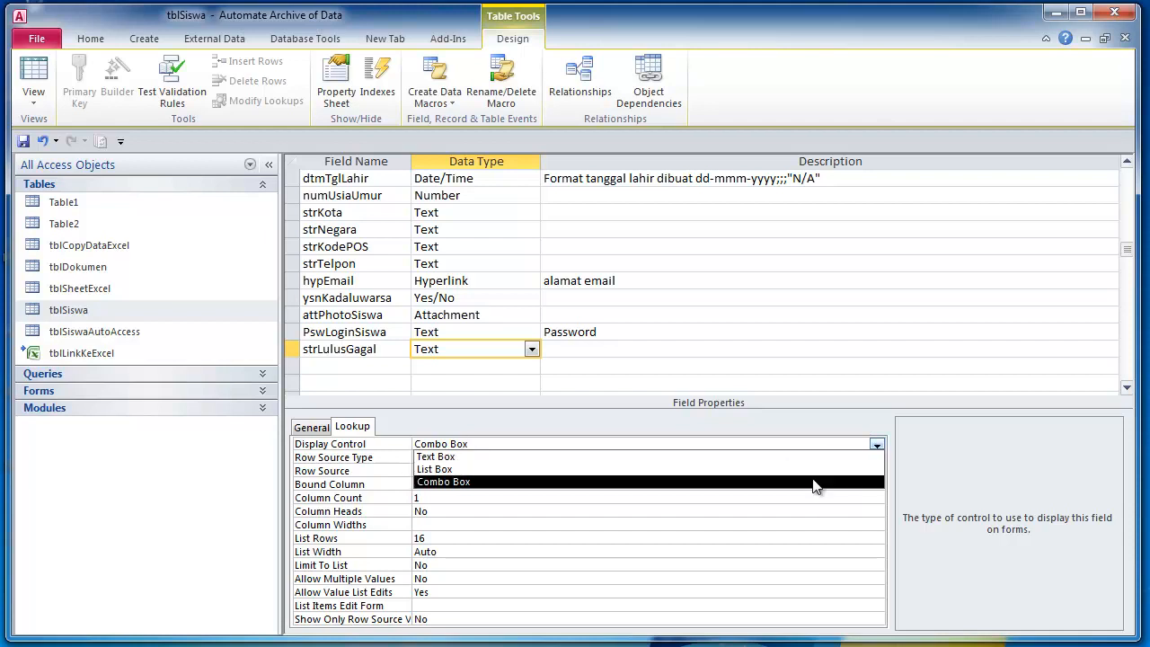
left_click(813, 486)
left_click(735, 458)
left_click(876, 458)
left_click(813, 483)
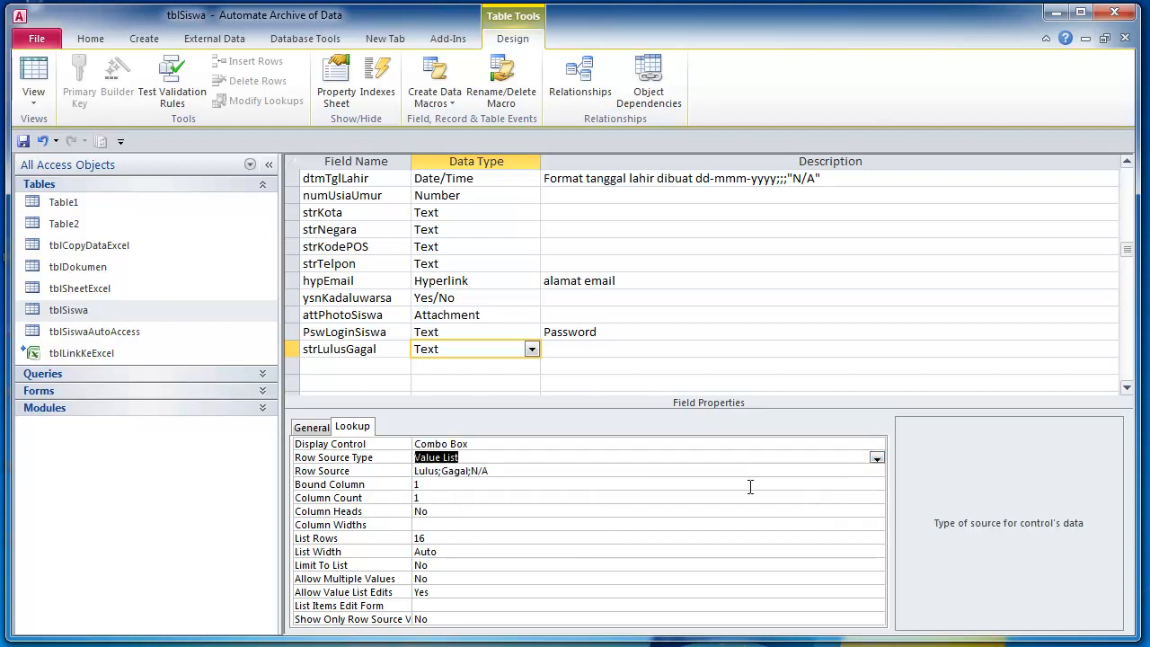
left_click(548, 471)
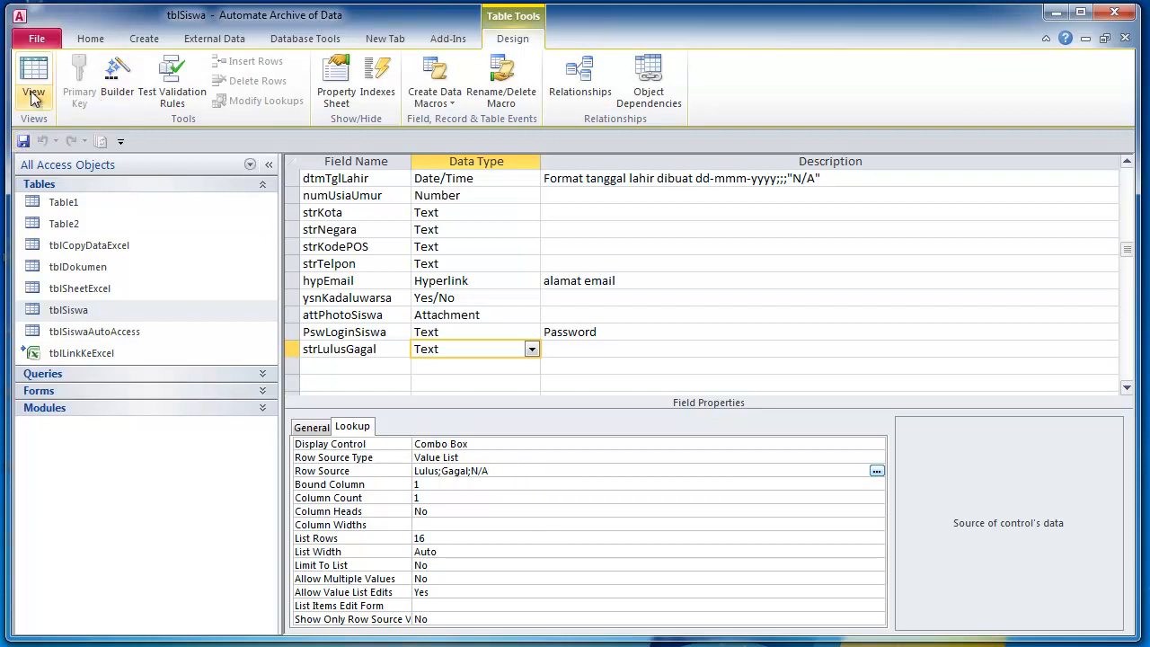
- Move the strLulusGagal row just below ysnKadaluwarsa and save the table design
left_click(476, 298)
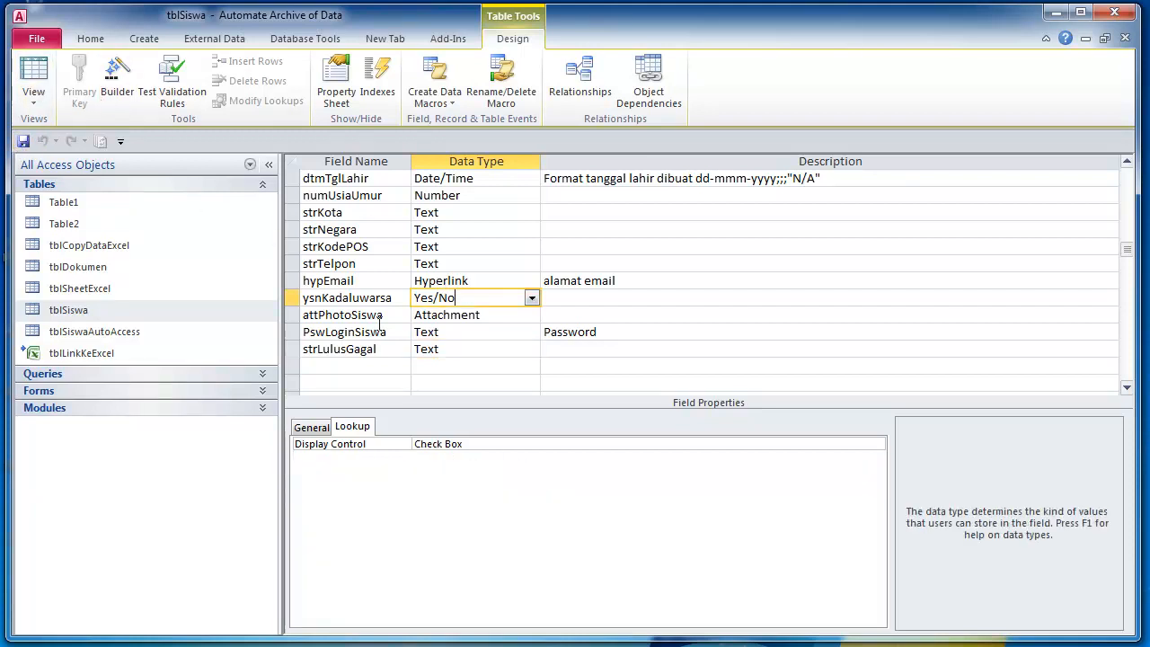
left_click(294, 349)
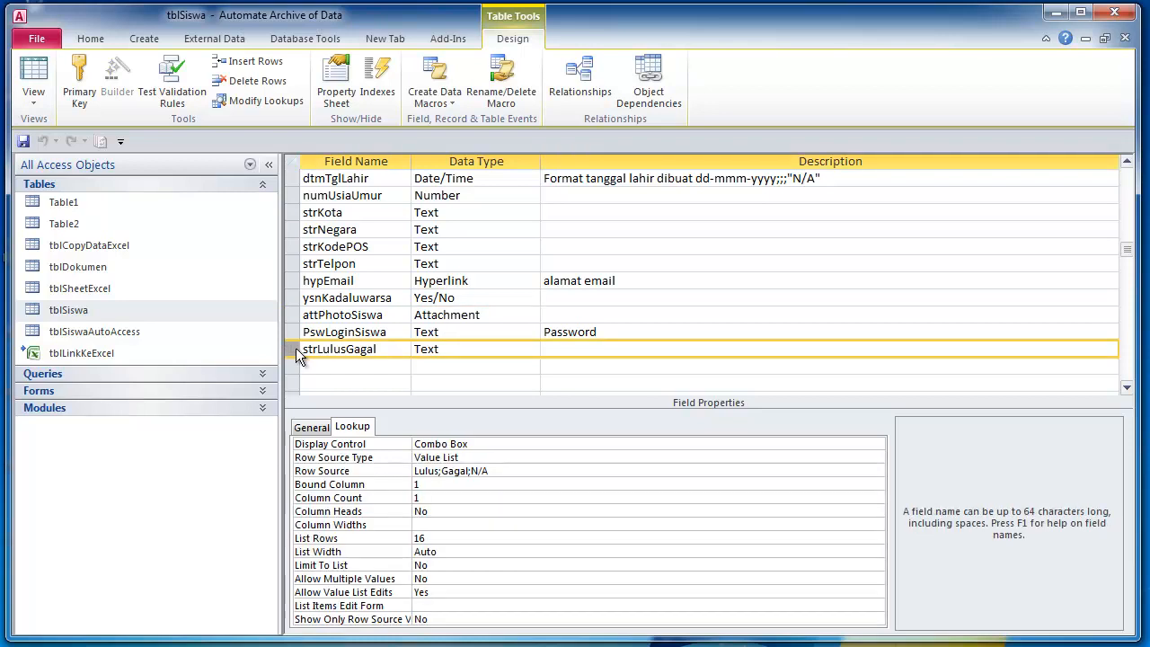
left_click_drag(300, 357, 292, 312)
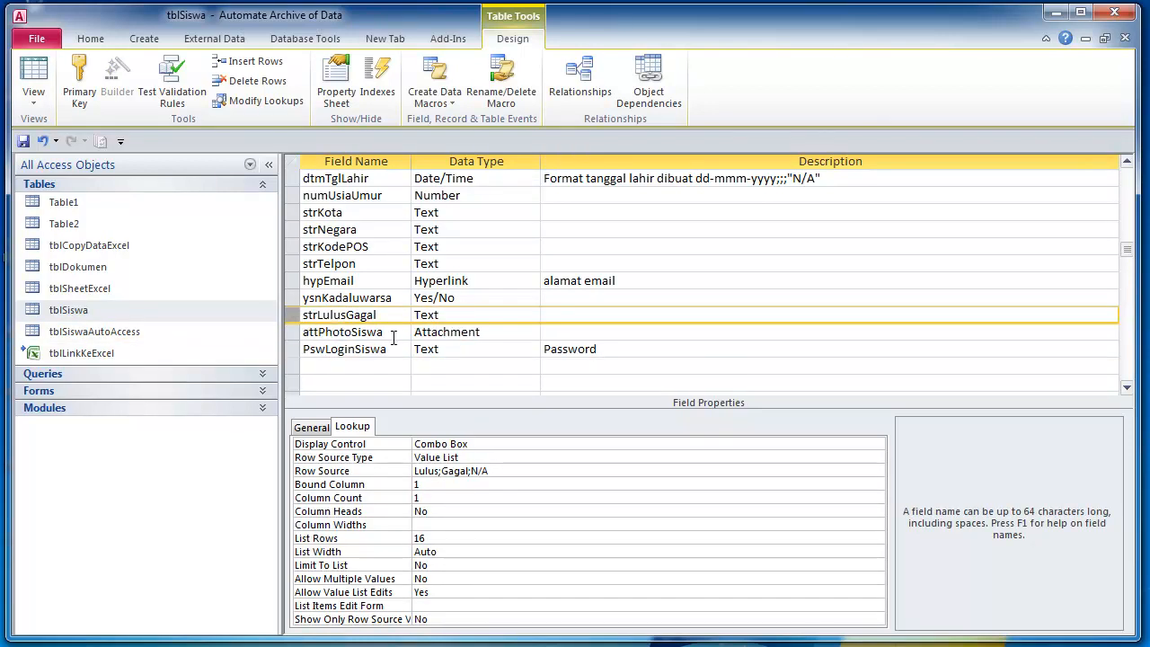
left_click(511, 314)
left_click(575, 314)
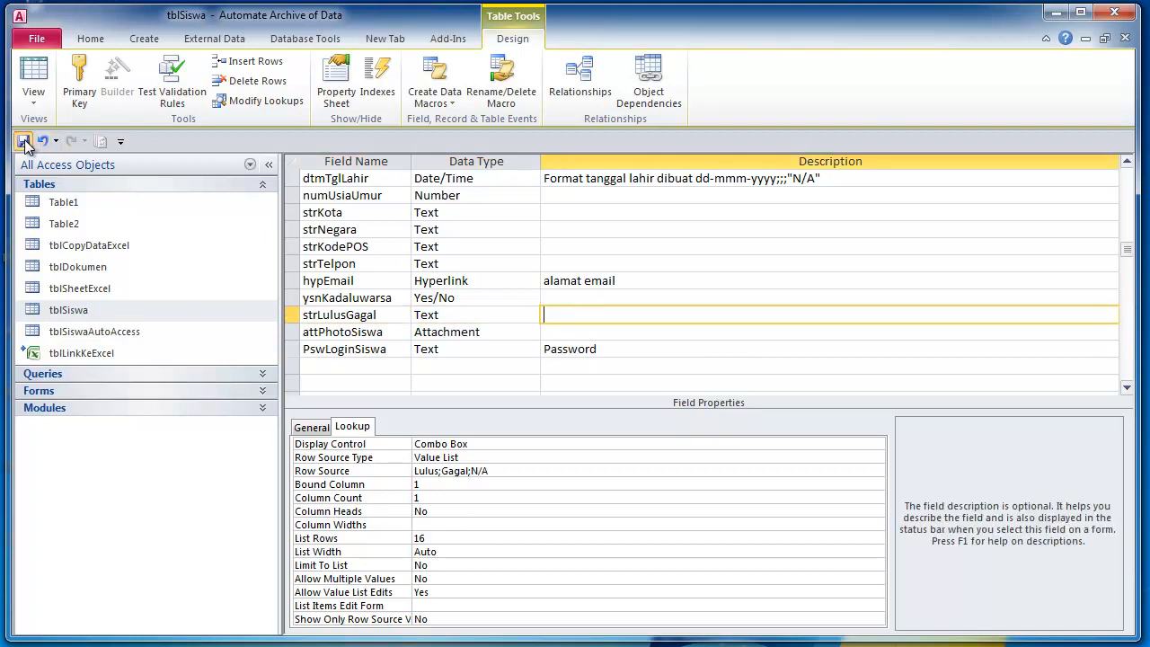
left_click(36, 75)
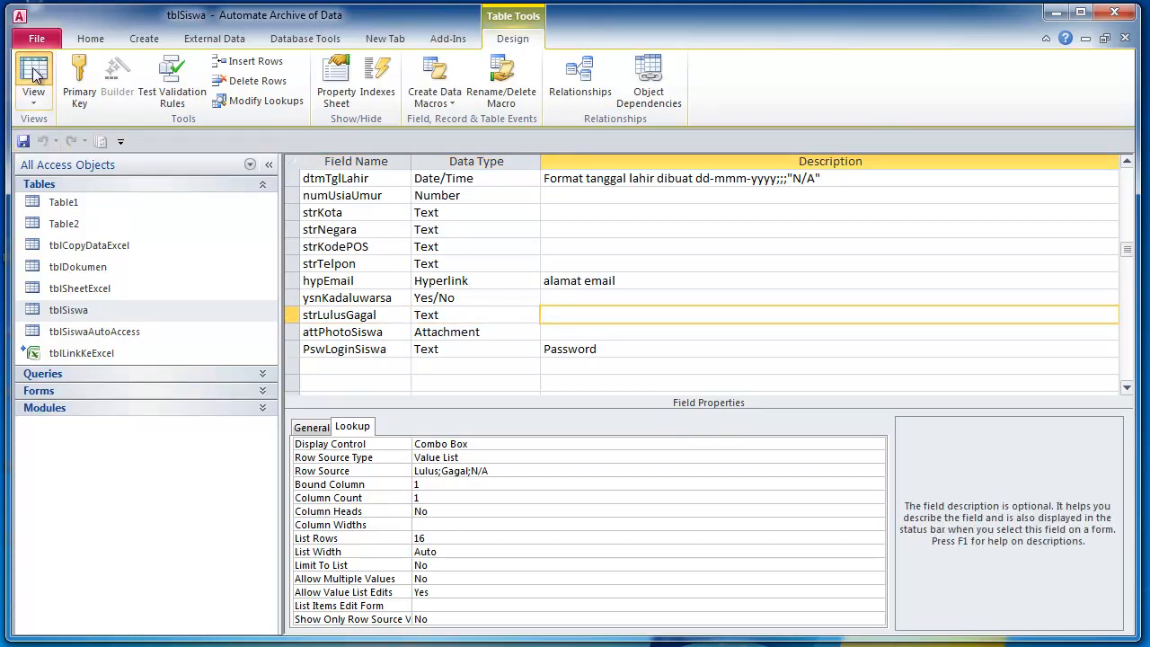
left_click(293, 314)
mouse_move(293, 315)
left_mouse_down()
mouse_move(293, 362)
mouse_move(293, 314)
left_mouse_up()
- Switch to Datasheet View and enter a password for the fourth record
left_click(24, 141)
left_click(32, 72)
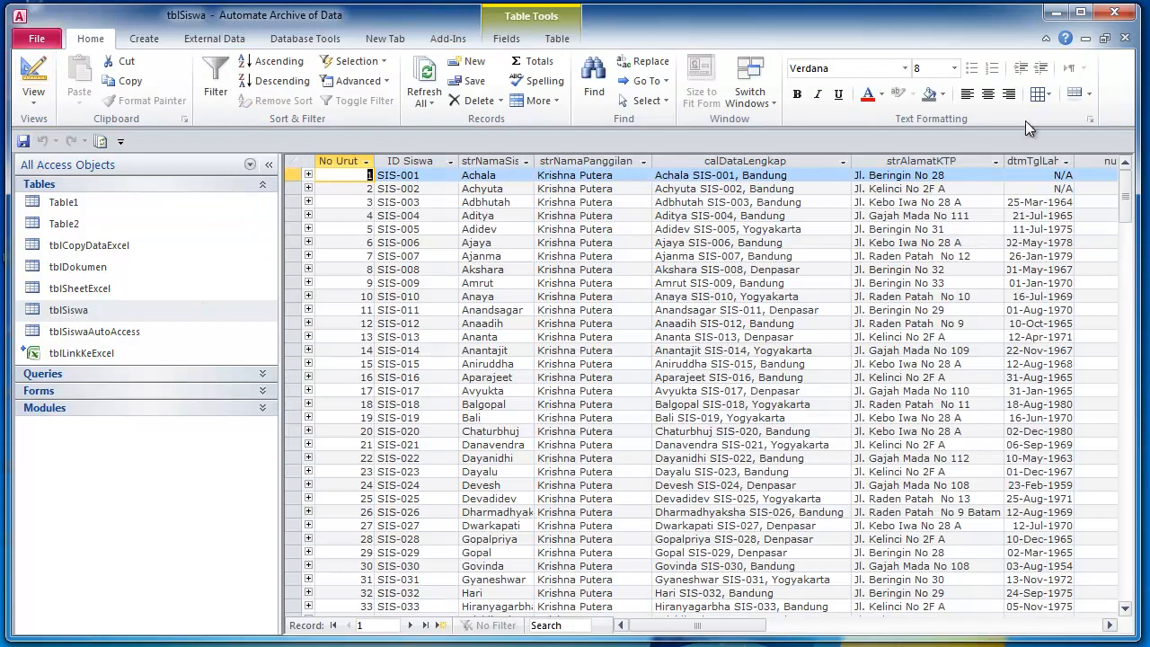
left_click_drag(716, 628, 948, 634)
type("*********")
left_click(785, 243)
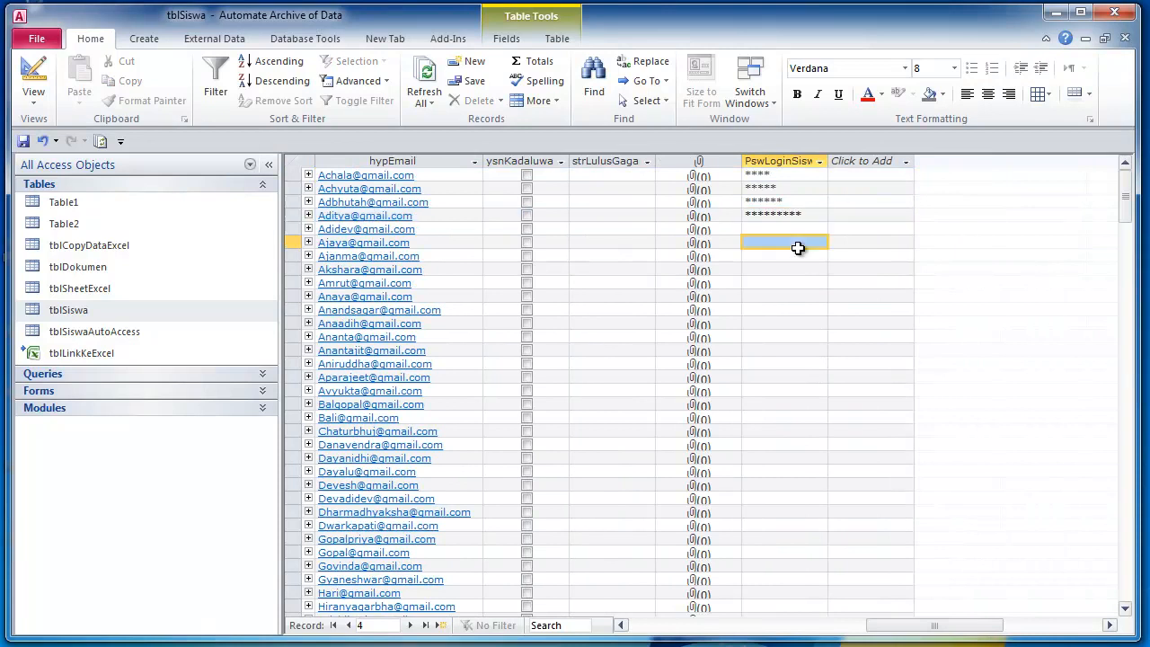
- Set strLulusGagal to Lulus, Gagal and N/A for records 1 to 3
left_click(596, 173)
left_click(646, 177)
left_click(620, 191)
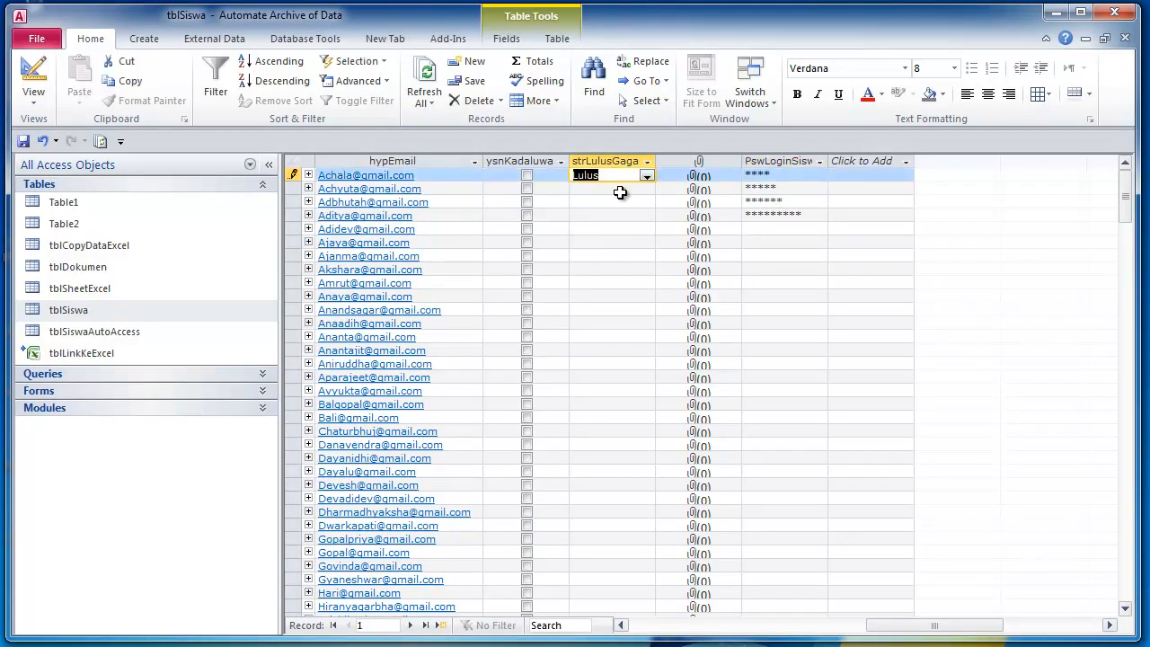
left_click(626, 190)
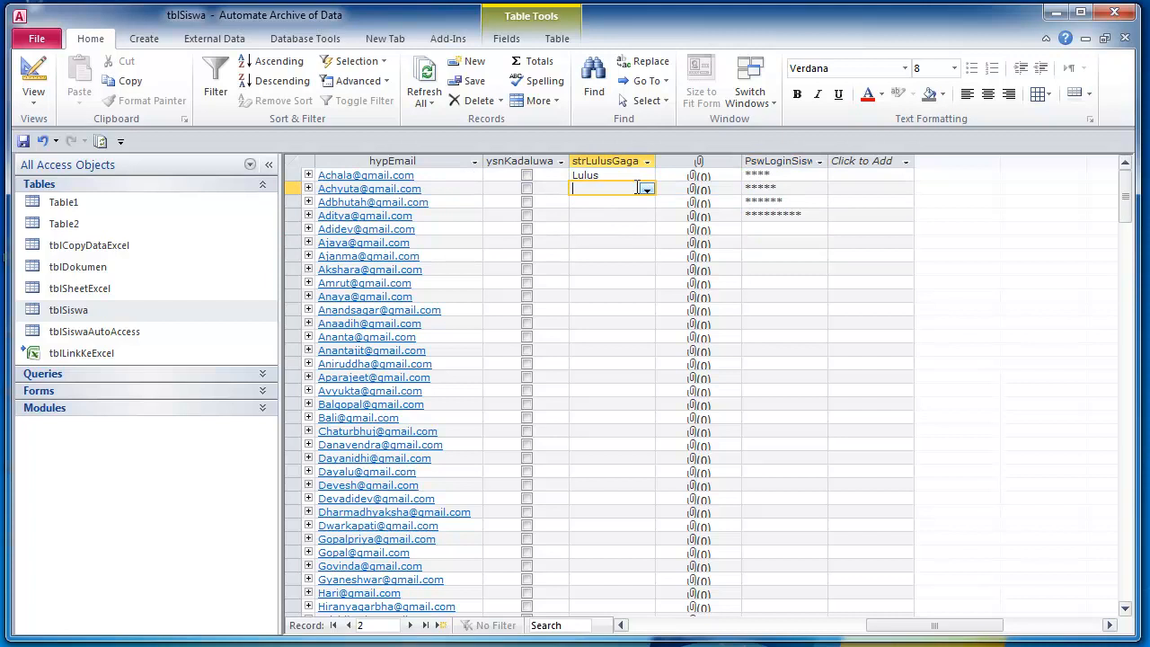
left_click(647, 191)
left_click(629, 213)
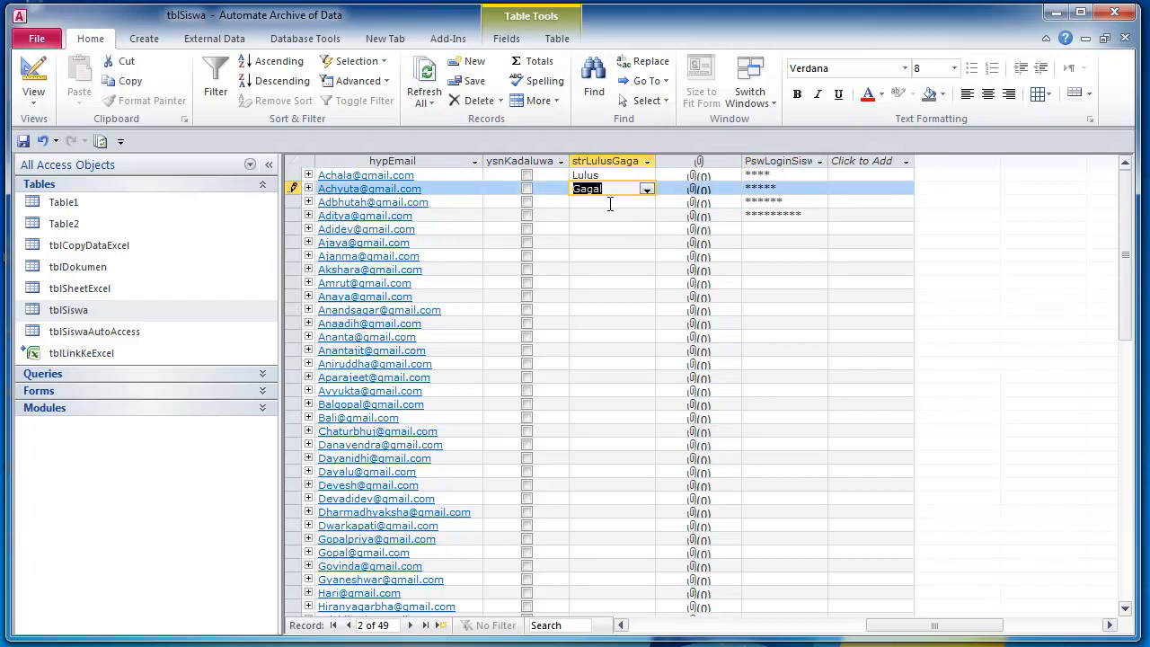
left_click(649, 204)
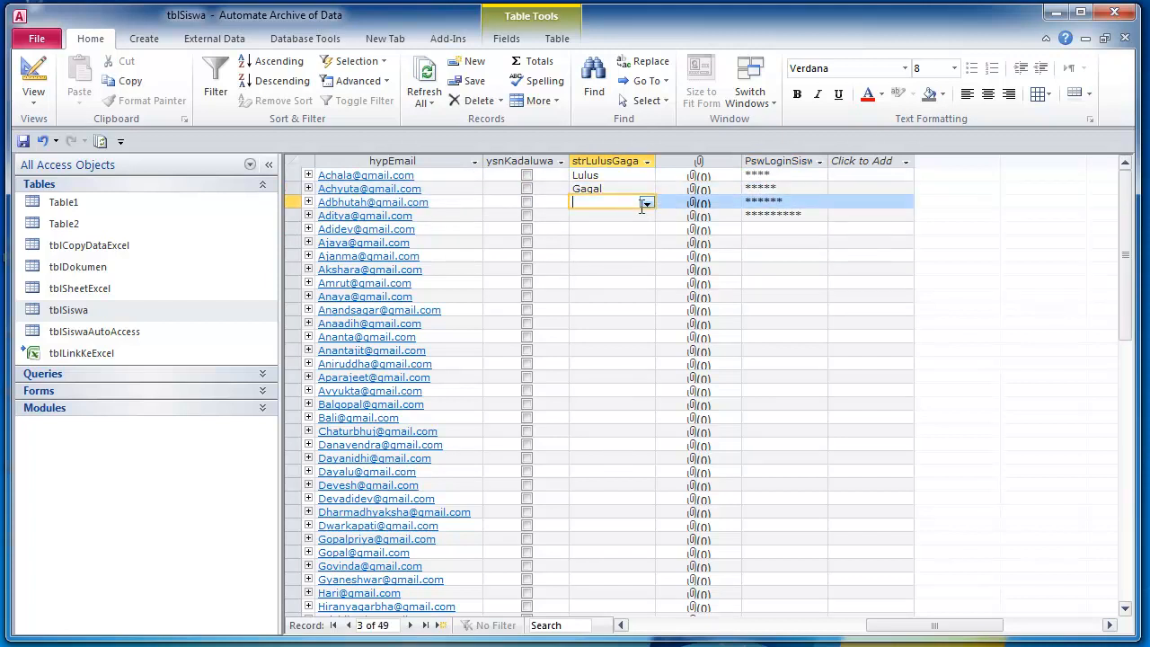
left_click(647, 204)
left_click(615, 239)
- Open the Edit List Items editor from record 4's strLulusGagal list
left_click(647, 222)
left_click(647, 220)
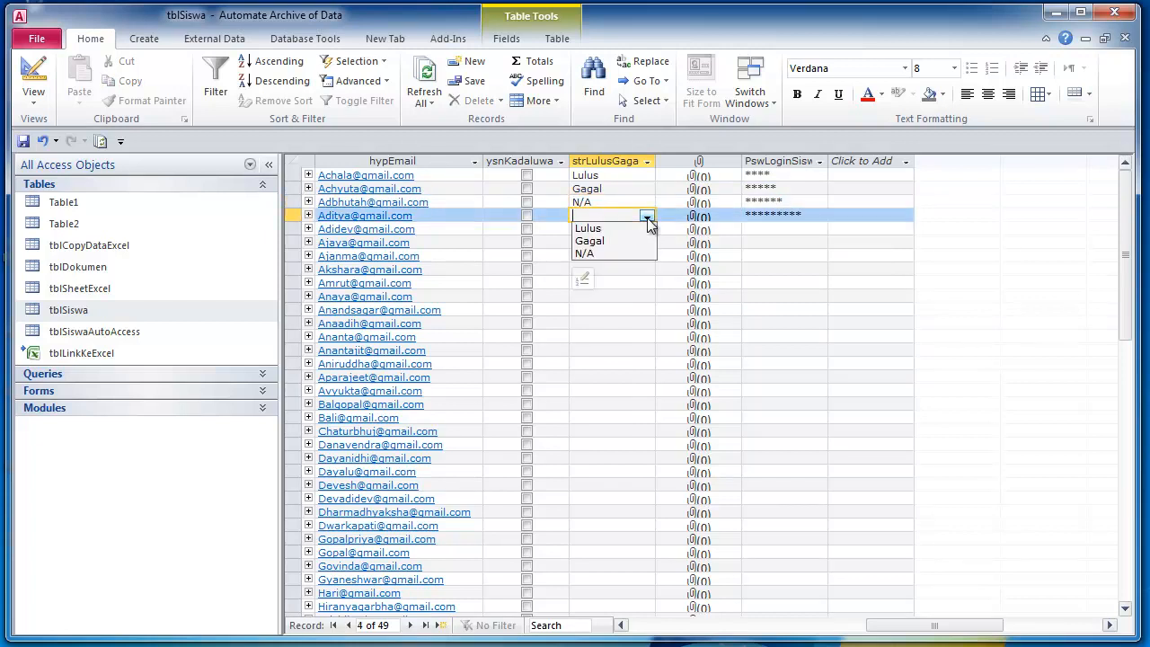
left_click(585, 277)
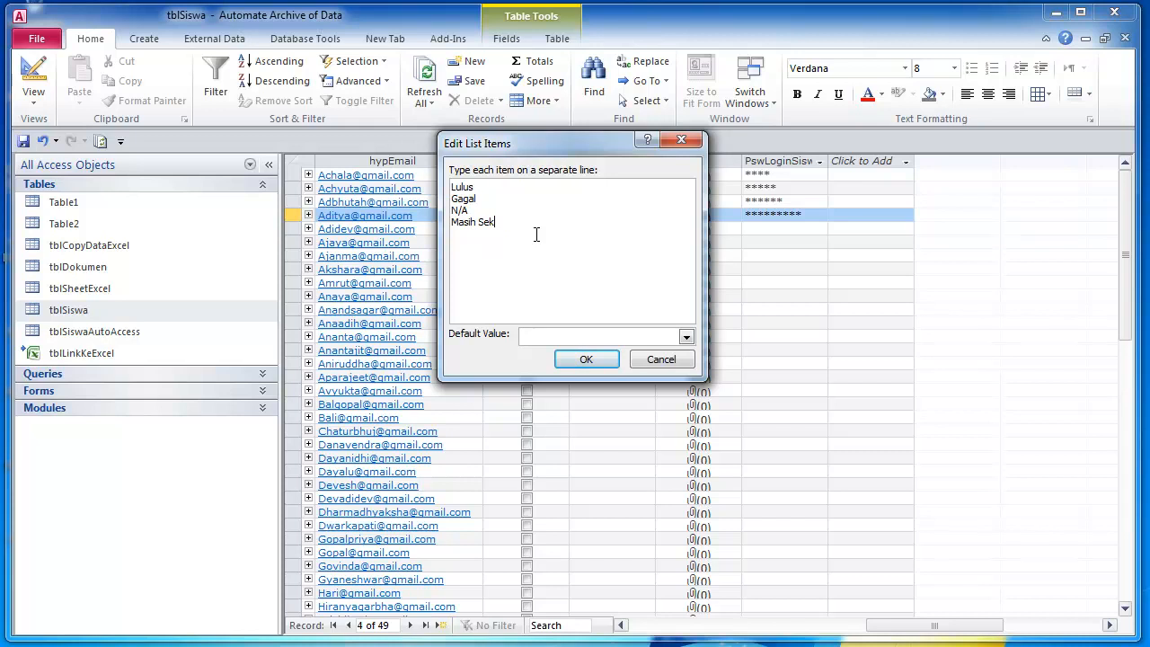
- Save 'Masih Sekolah' to the value list and choose it for record 4
left_click(582, 363)
left_click(646, 216)
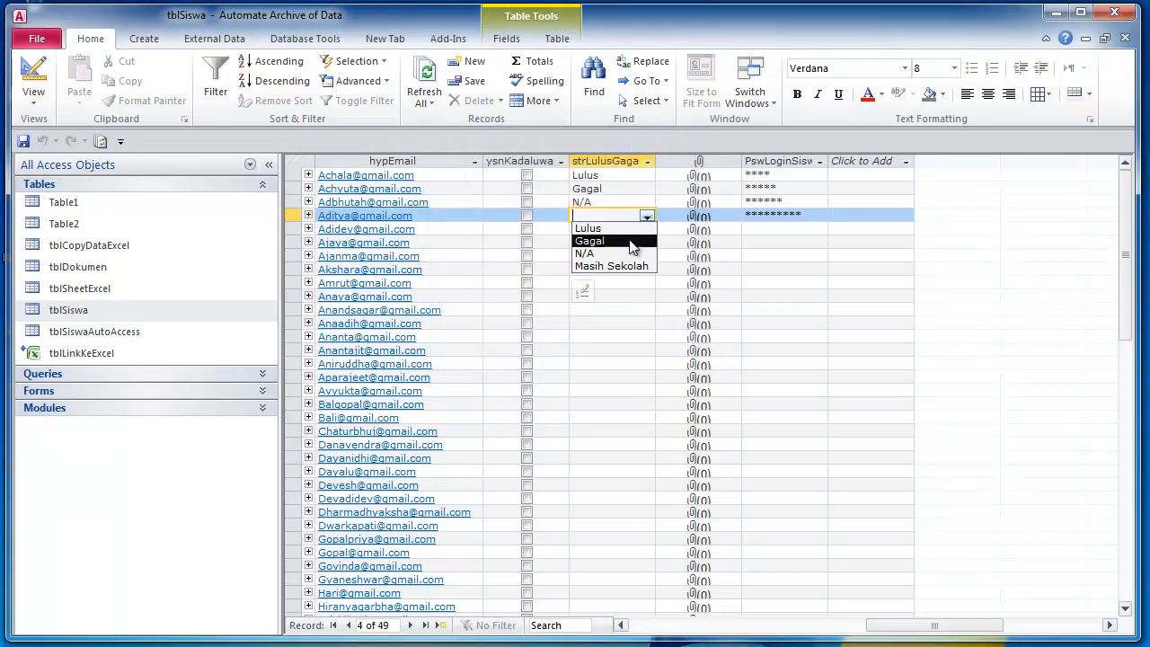
left_click(604, 267)
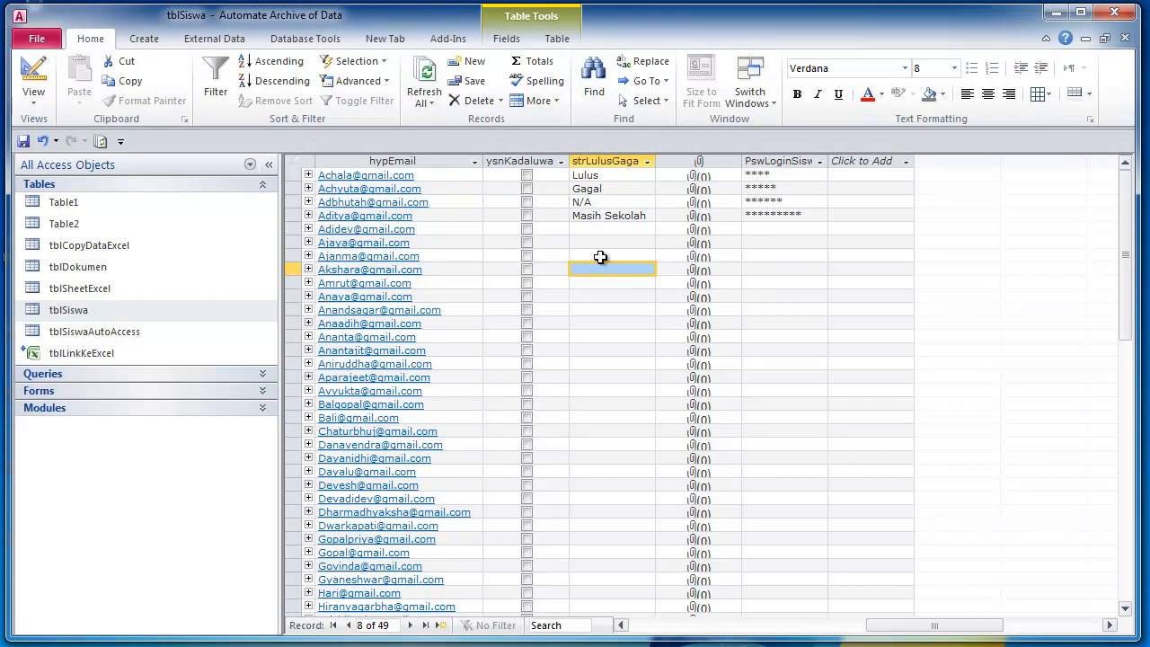
- Tick ysnKadaluwarsa for records 1 to 3 and scroll the datasheet back left
left_click(526, 175)
left_click(526, 203)
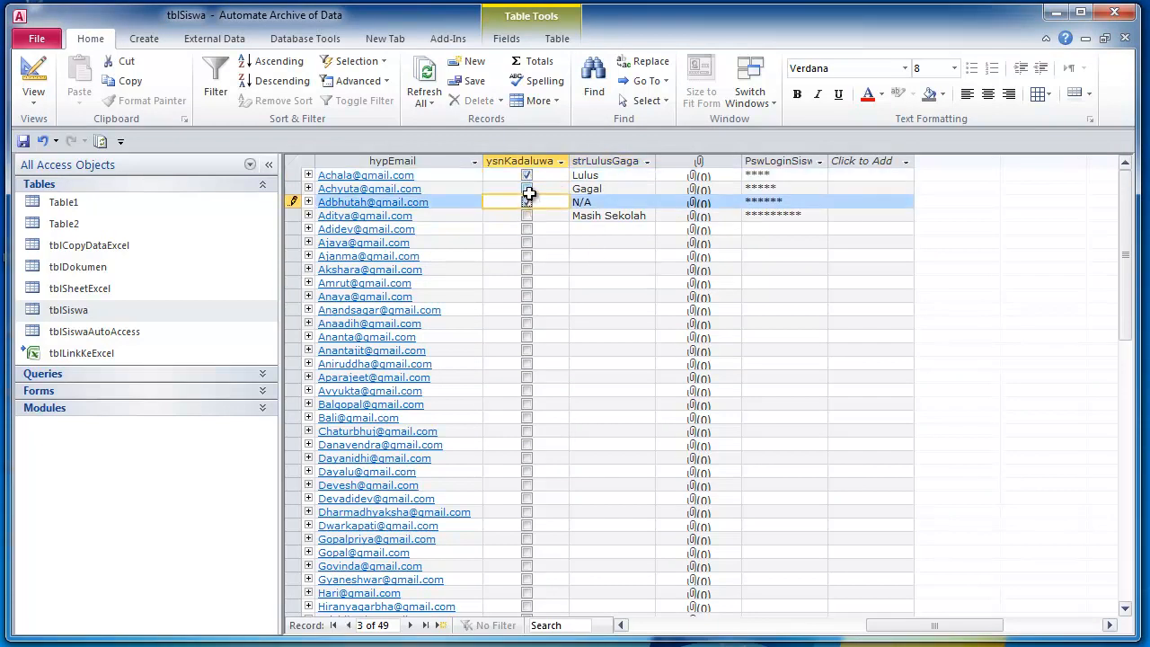
left_click(528, 192)
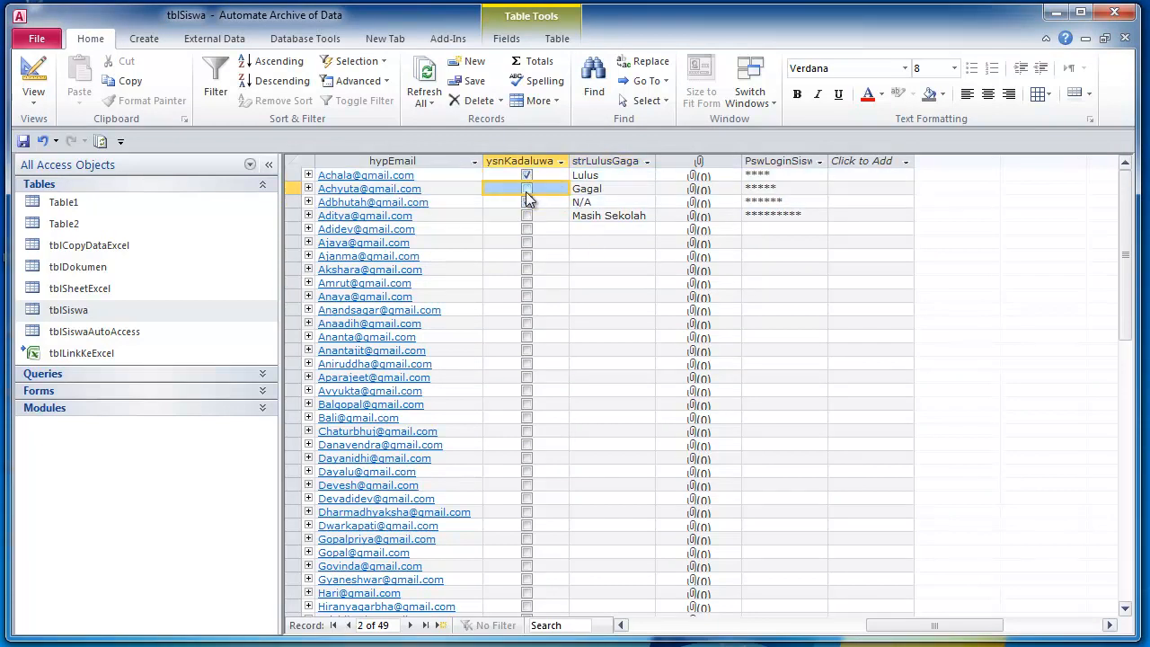
left_click(528, 190)
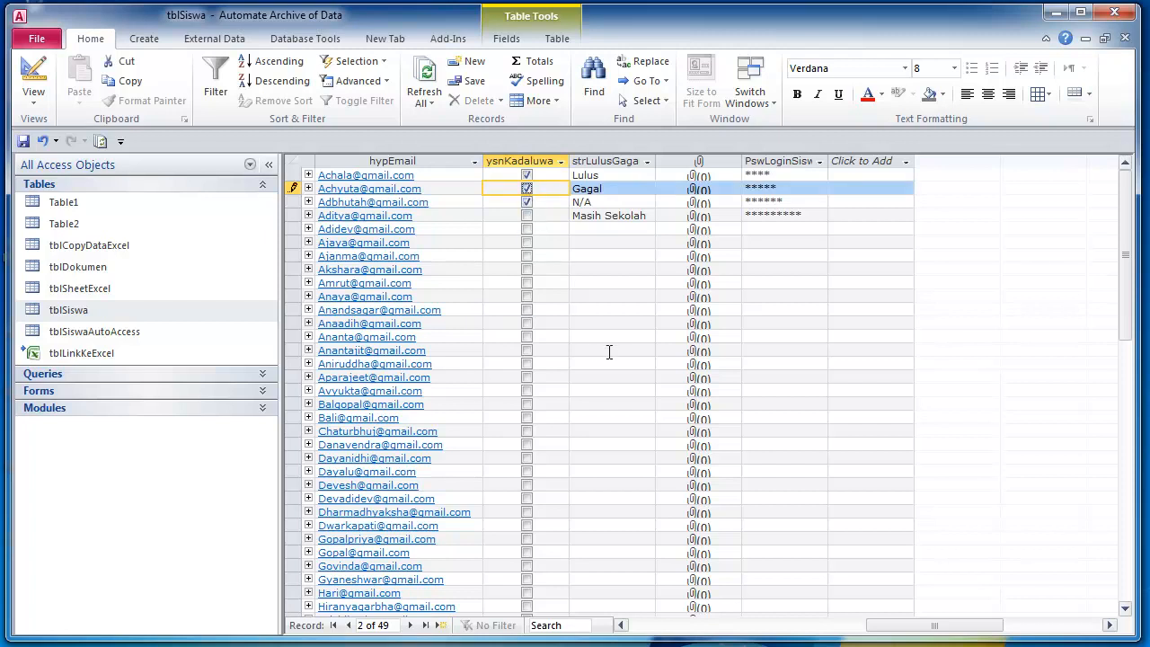
left_click_drag(892, 632, 659, 632)
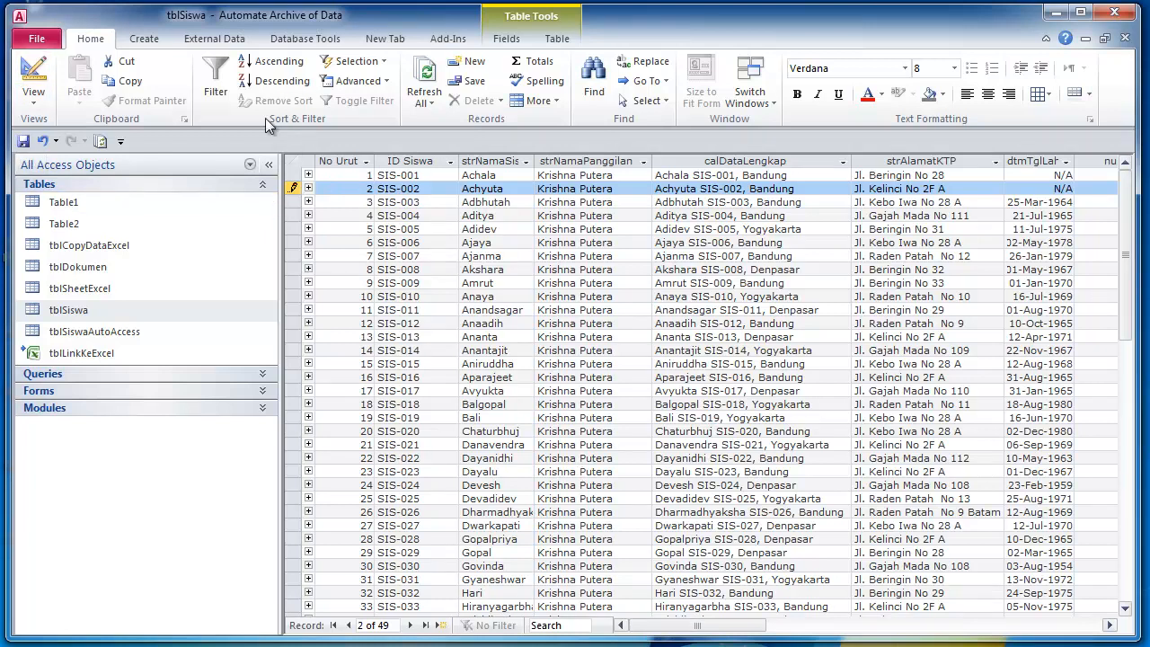
- Show the Create tab, select Table1 in the Navigation Pane, and minimize Access
left_click(153, 42)
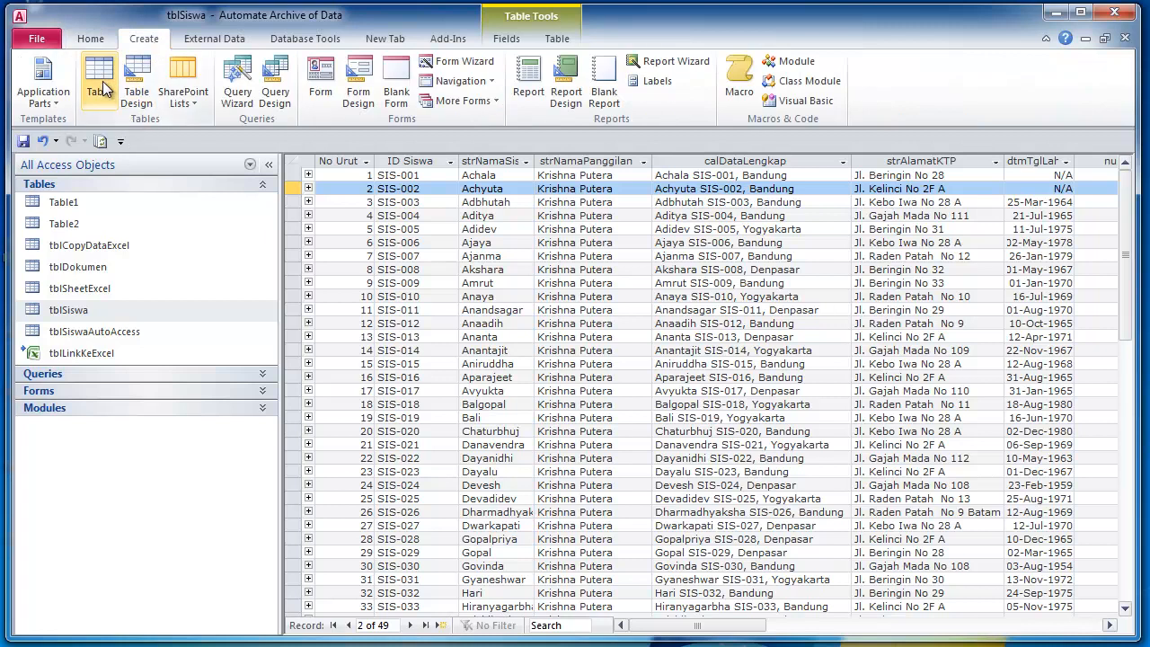
left_click(68, 222)
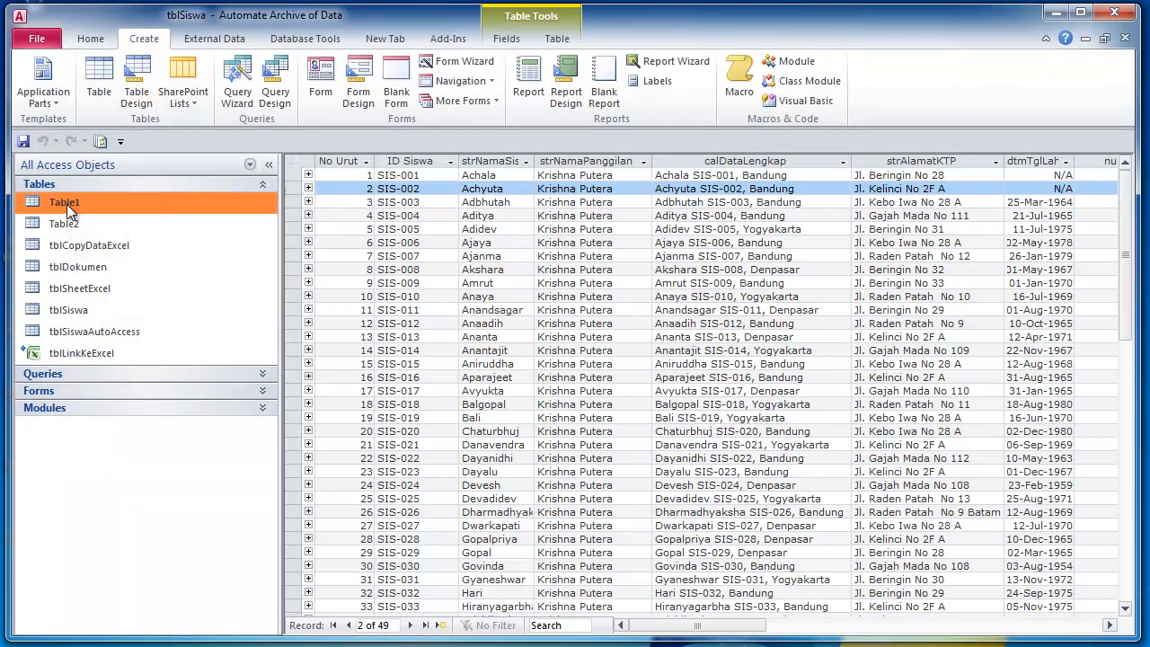
left_click(74, 203)
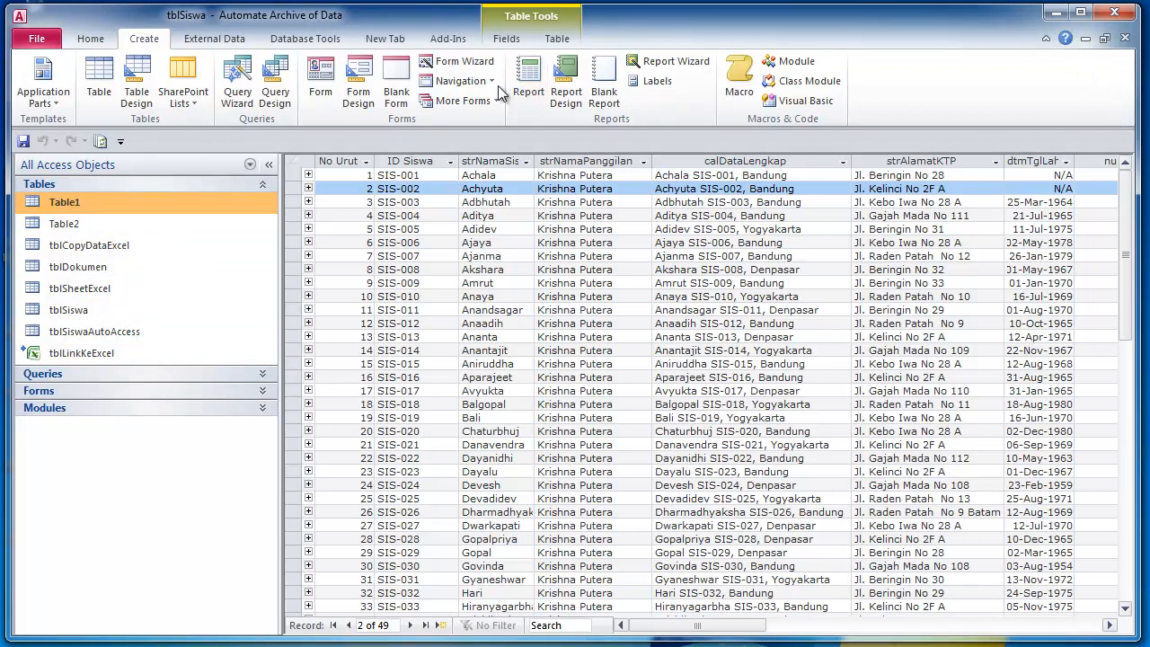
left_click(1057, 14)
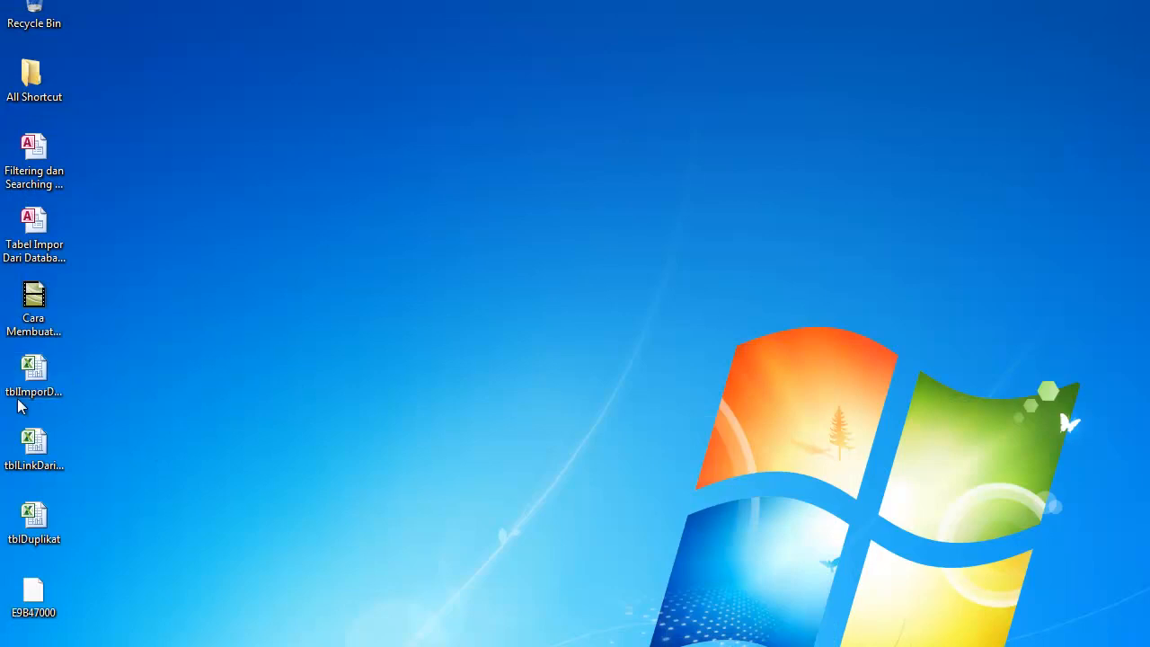
- Open tblDuplikat.xlsx and auto-fit every column to its contents
double_click(33, 520)
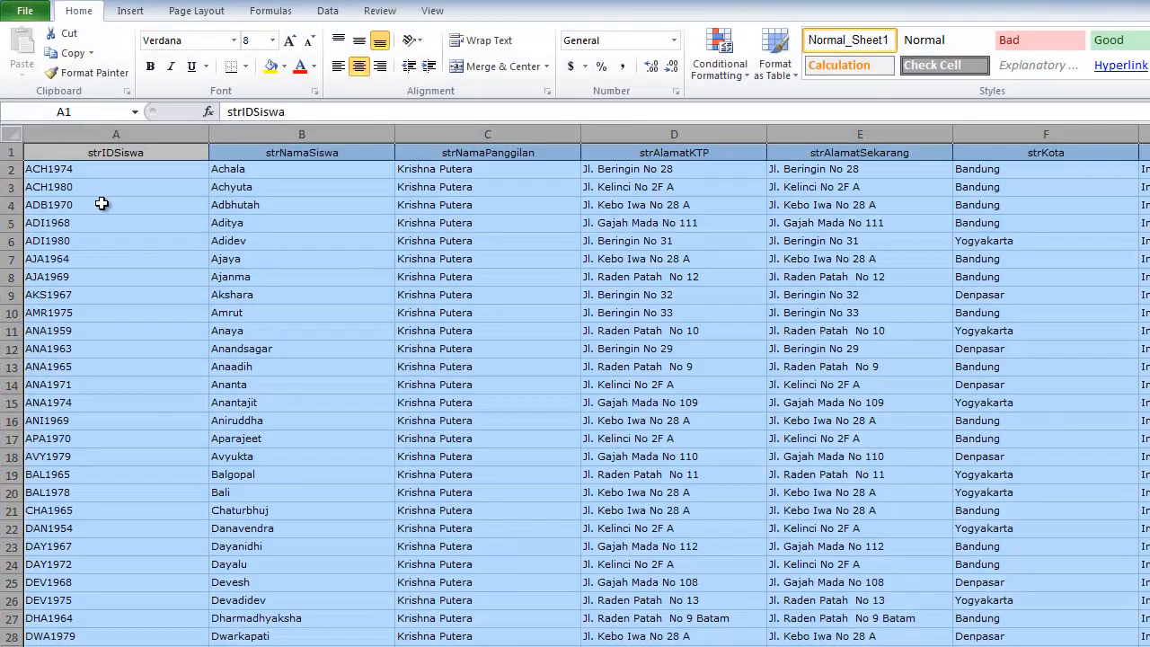
left_click(103, 205)
left_click_drag(37, 149, 979, 348)
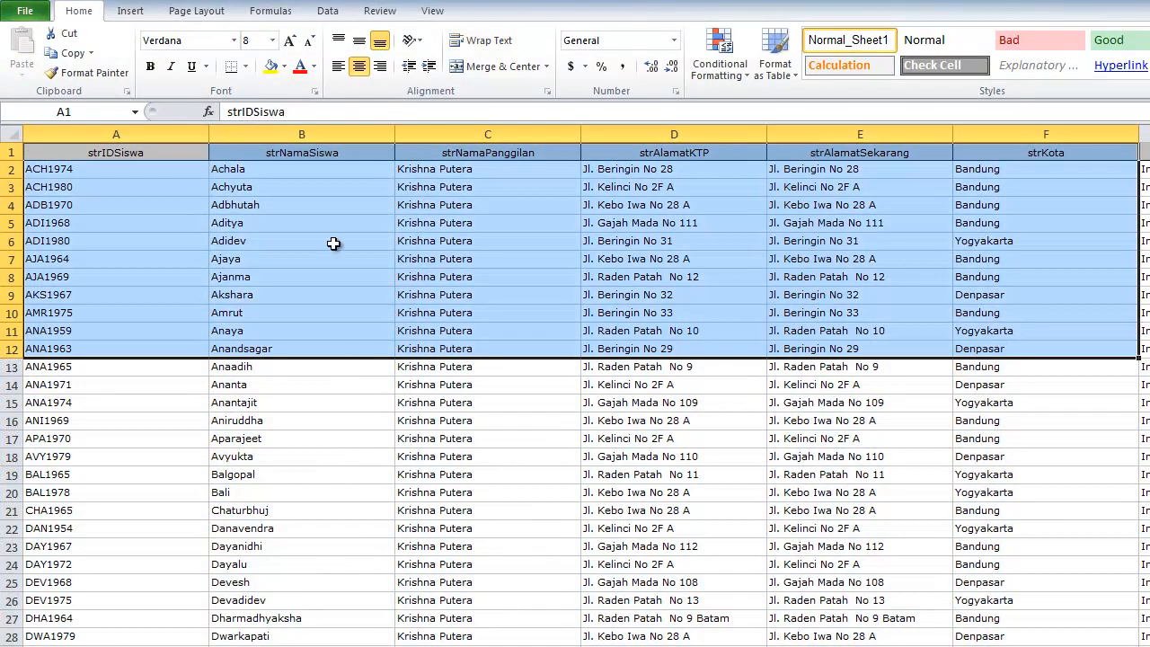
left_click(11, 133)
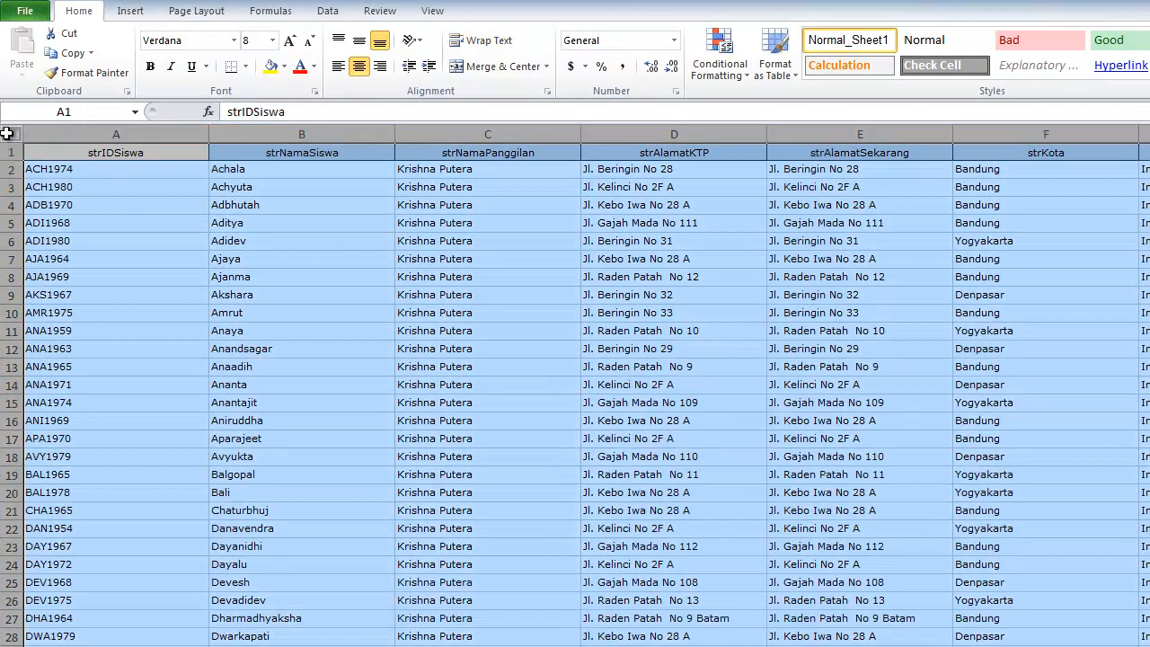
double_click(209, 135)
left_click(144, 170)
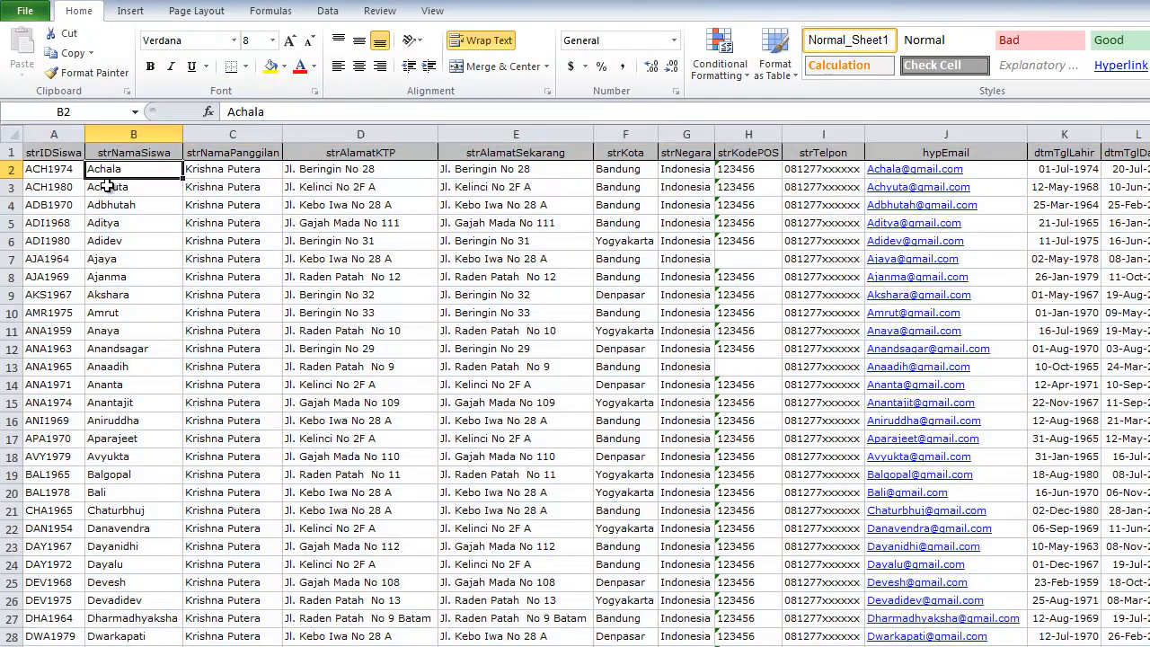
- Fill the header row 1 with yellow
left_click(51, 148)
left_click(155, 151)
left_click(255, 153)
left_click(352, 153)
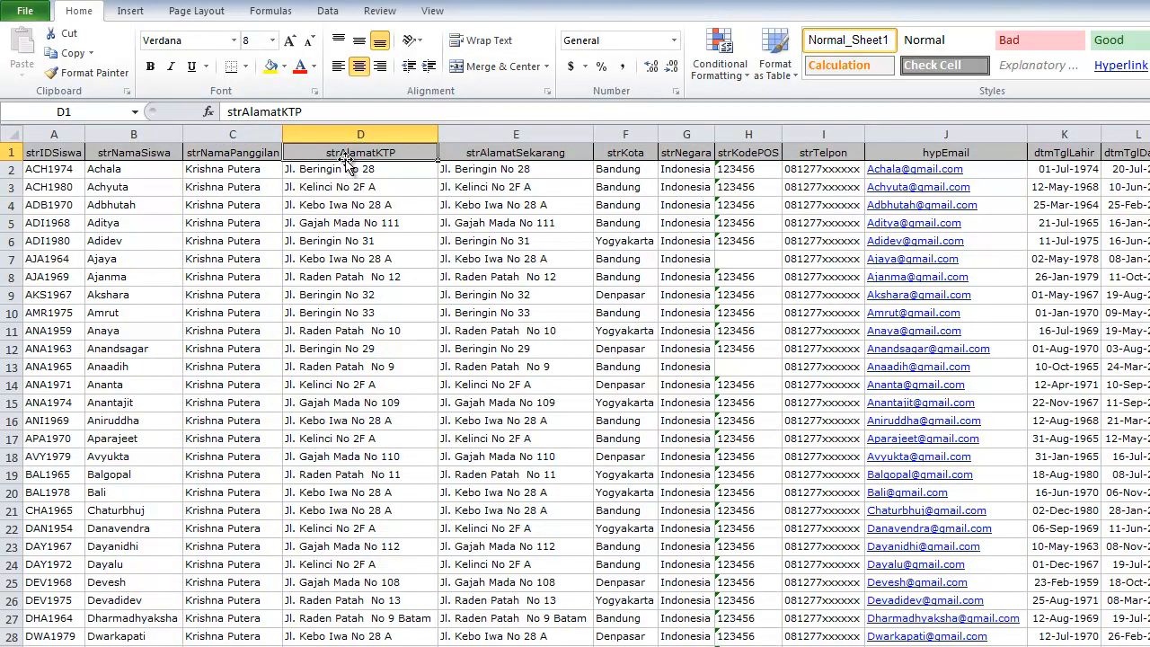
left_click(476, 153)
left_click(475, 186)
left_click(380, 153)
left_click(51, 150)
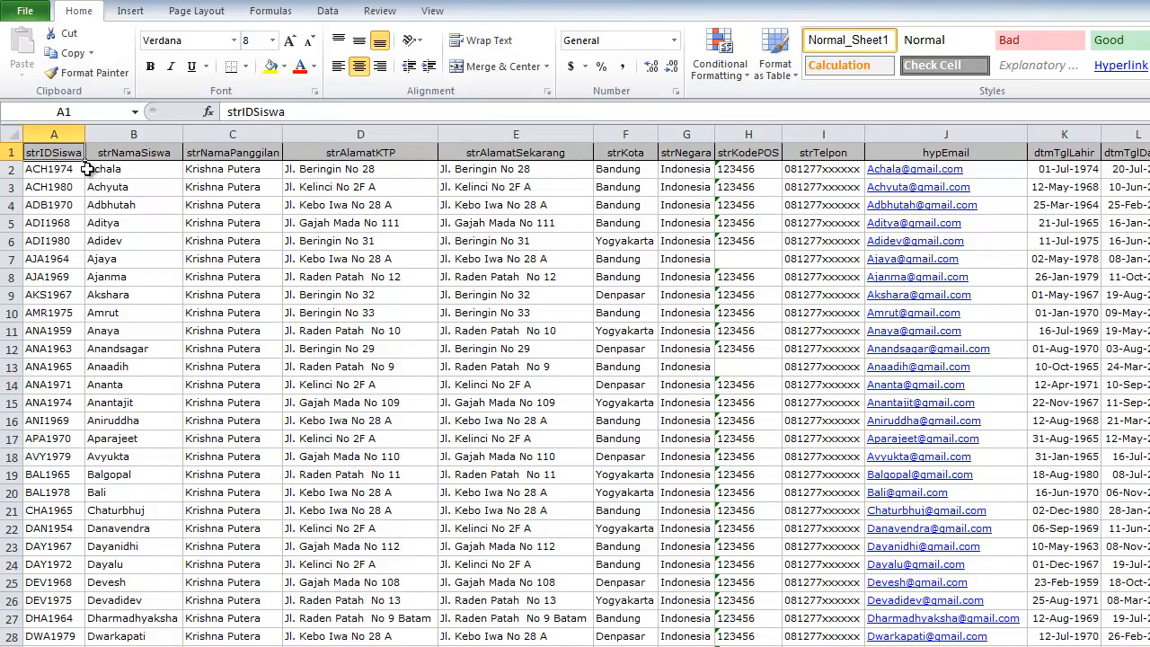
left_click(153, 168)
left_click(59, 151)
left_click(9, 153)
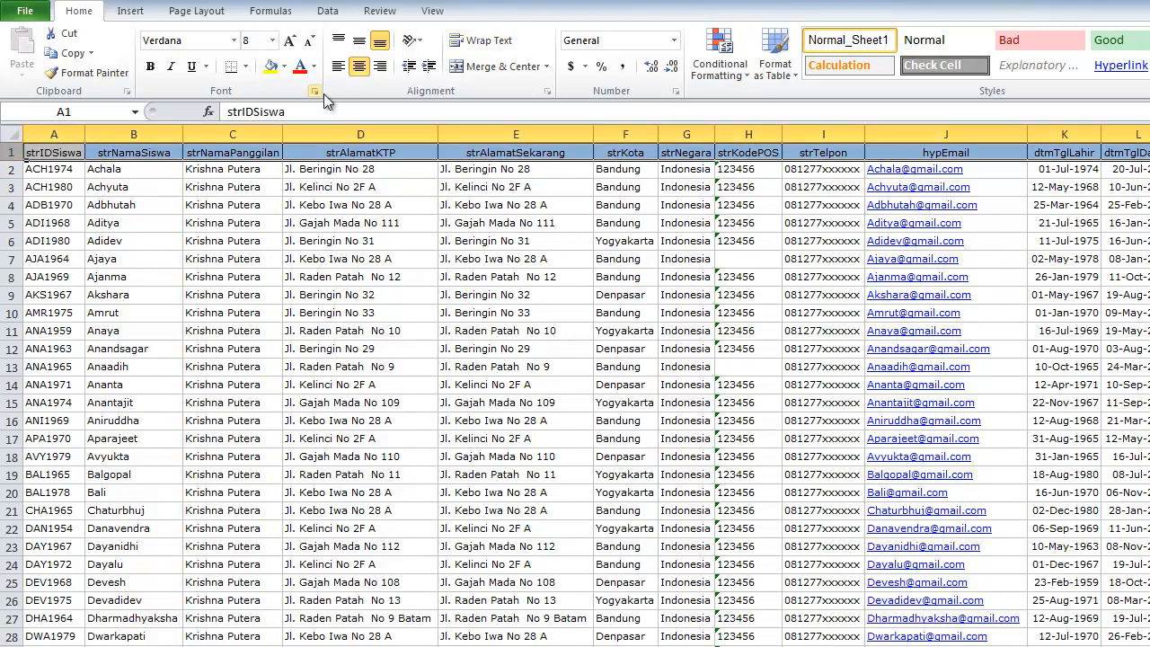
left_click(271, 65)
- Copy the 28-row by 14-column data block starting at A1
left_click(261, 208)
left_click(190, 289)
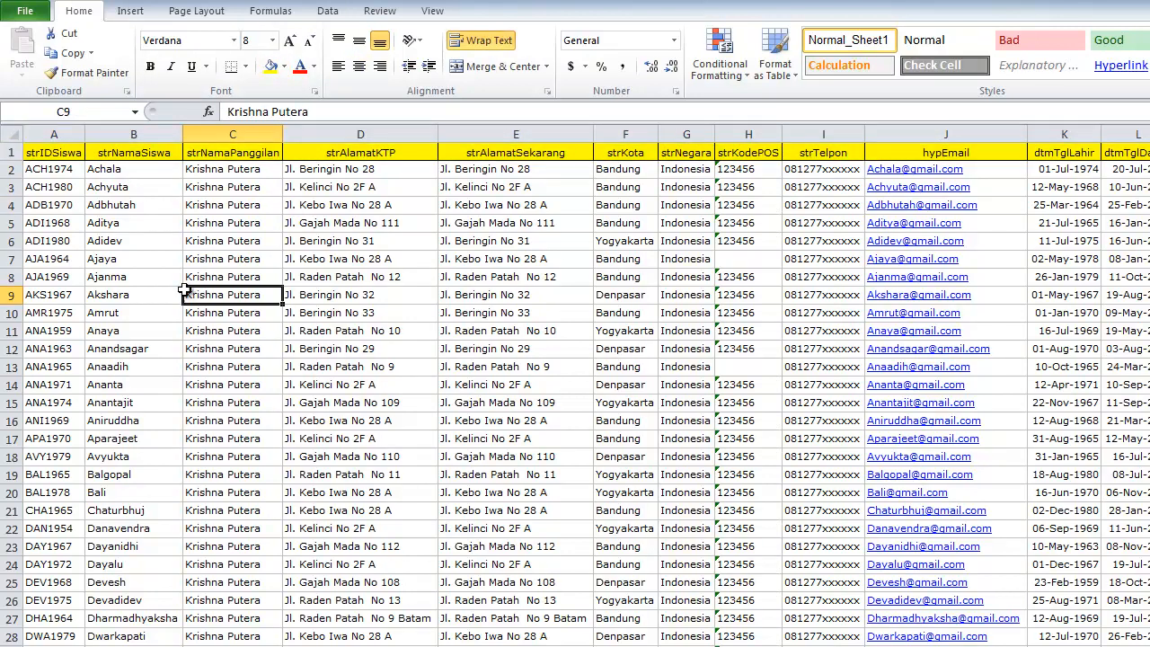
left_click_drag(54, 151, 1149, 384)
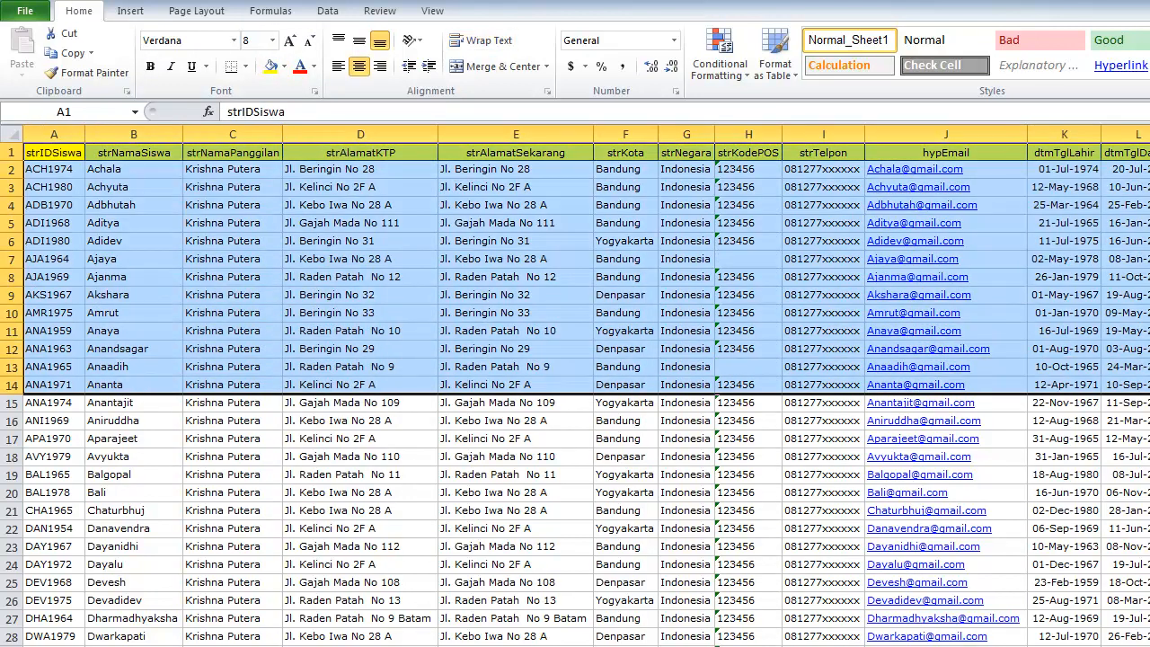
key("shift+Down")
key("shift+Down")
key("shift+Down")
key("shift+Down")
key("shift+Down")
key("shift+Down")
key("shift+Down")
key("shift+Down")
key("shift+Down")
key("shift+Down")
key("shift+Down")
key("shift+Down")
key("shift+Down")
key("shift+Down")
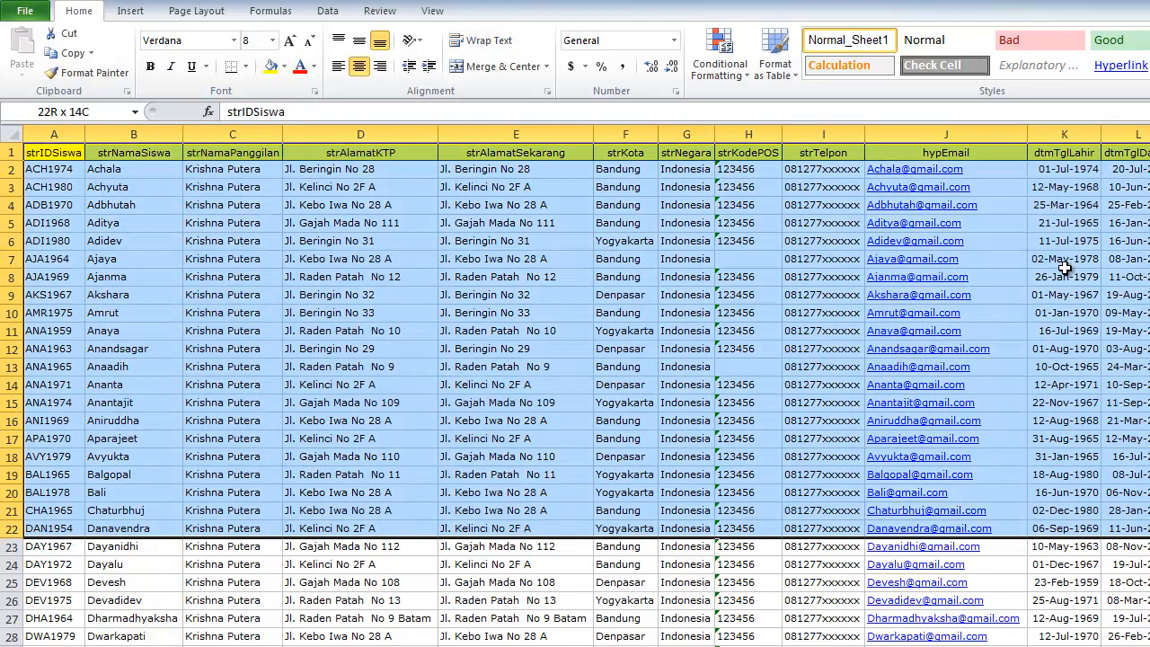
key("ctrl+c")
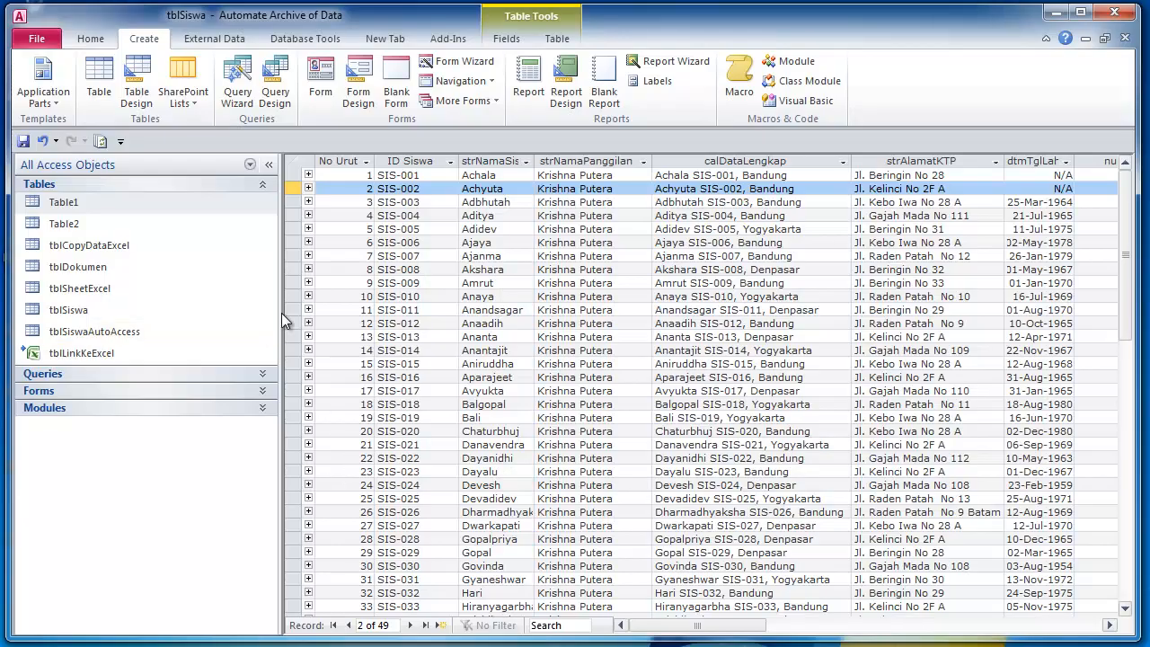
- Create a new blank table and paste the 27 copied student records into it
left_click(99, 81)
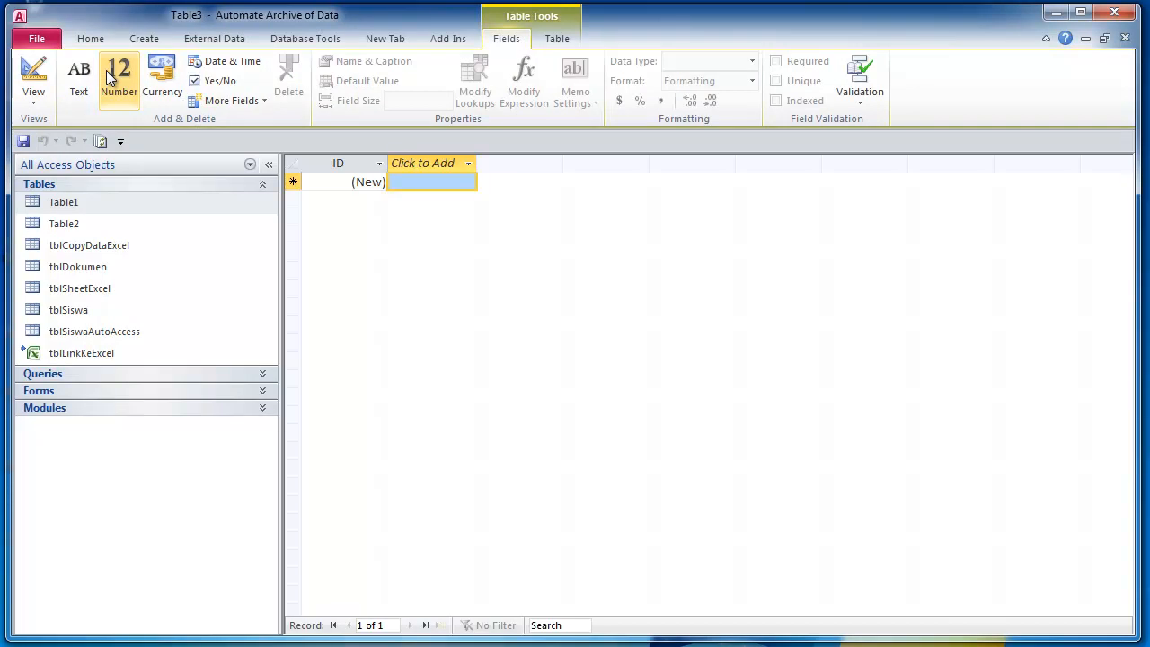
left_click(294, 169)
left_click(323, 183)
left_click(292, 167)
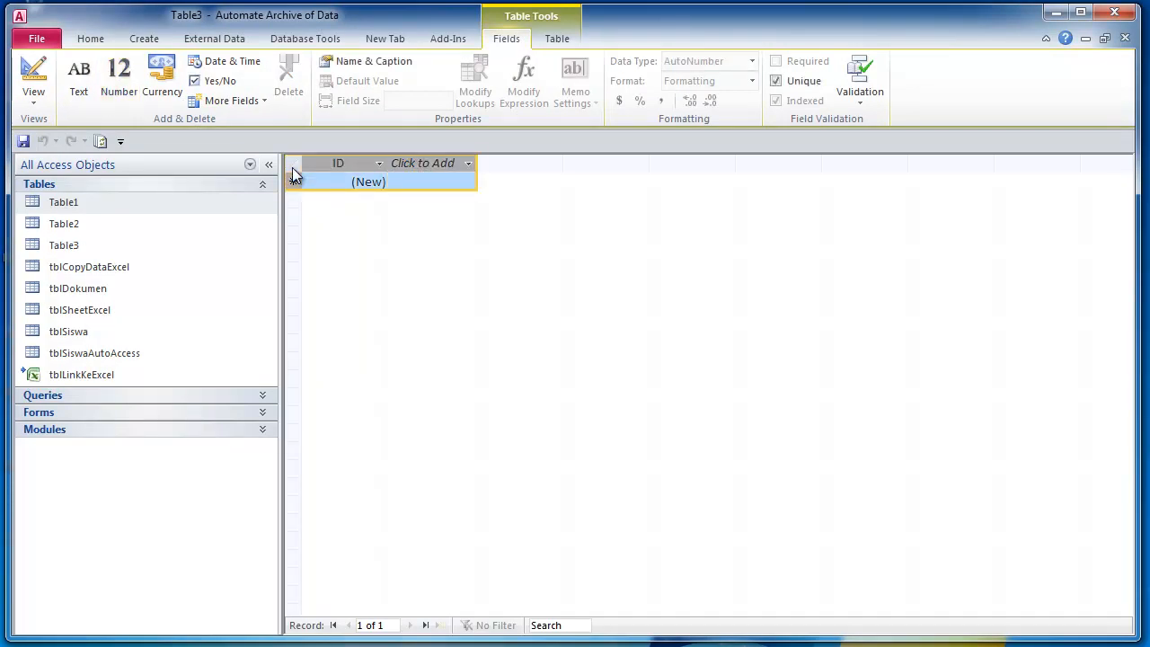
key("ctrl+v")
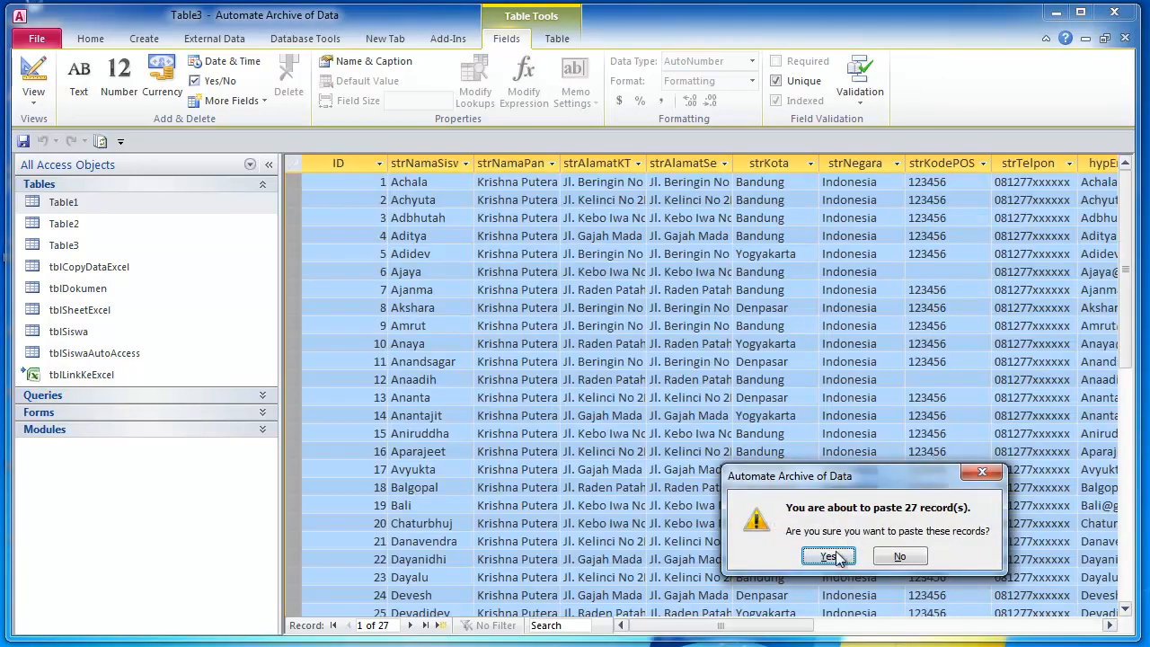
left_click_drag(843, 479, 654, 337)
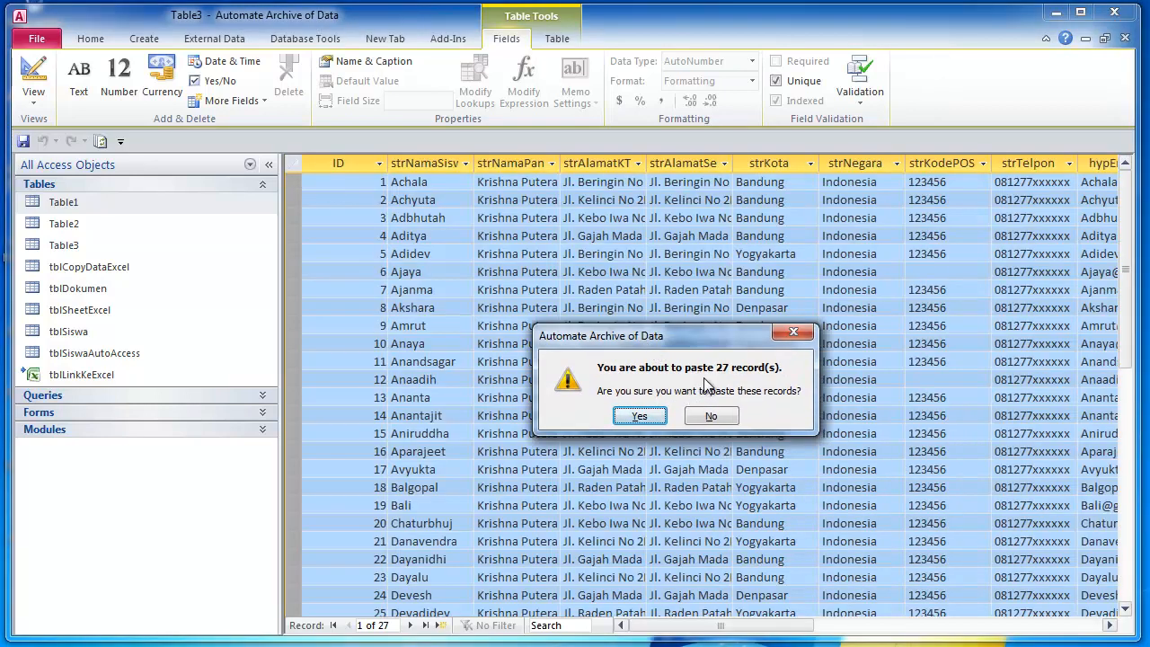
left_click(643, 422)
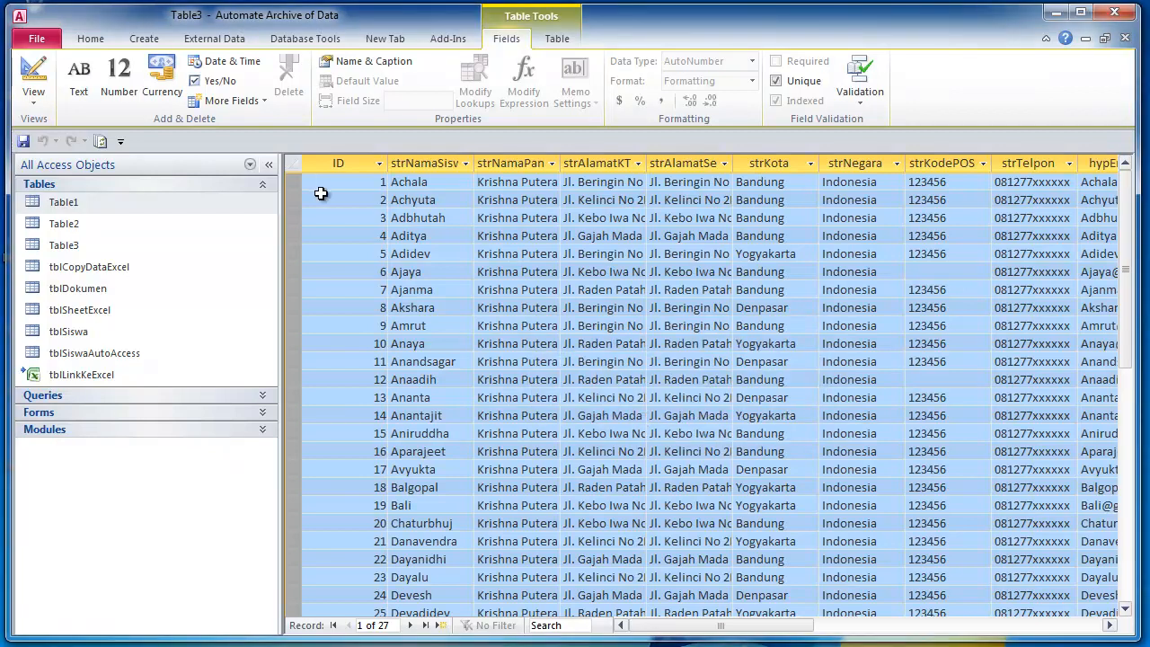
- Save the new table as Table3 and open it in Design view
left_click(24, 141)
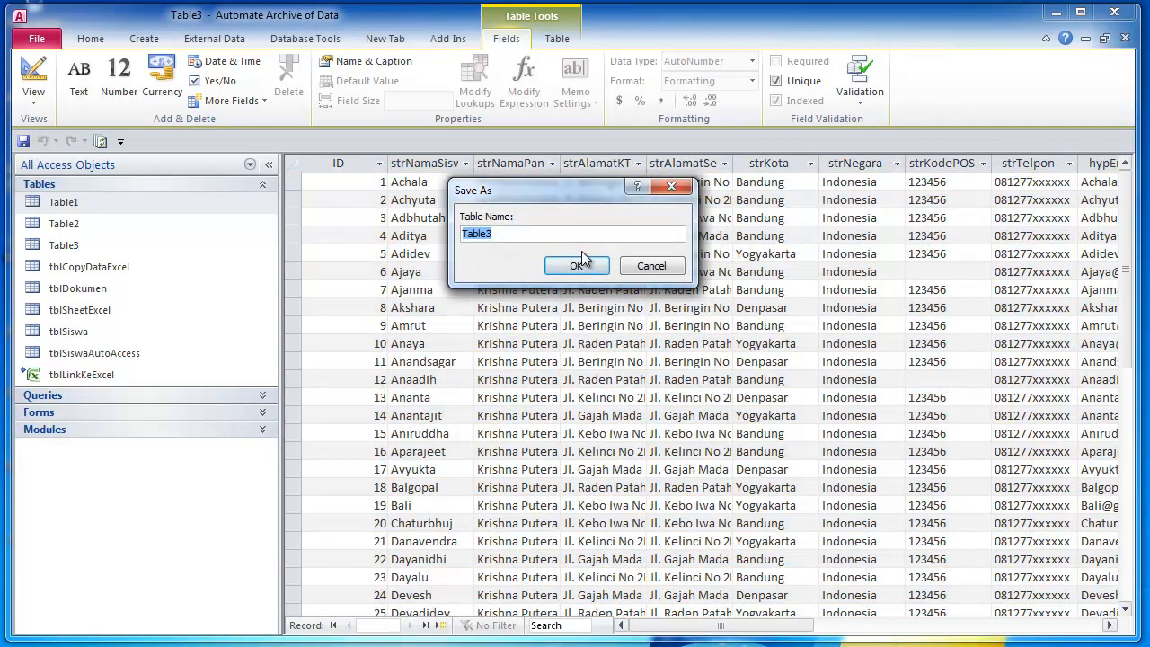
left_click(574, 268)
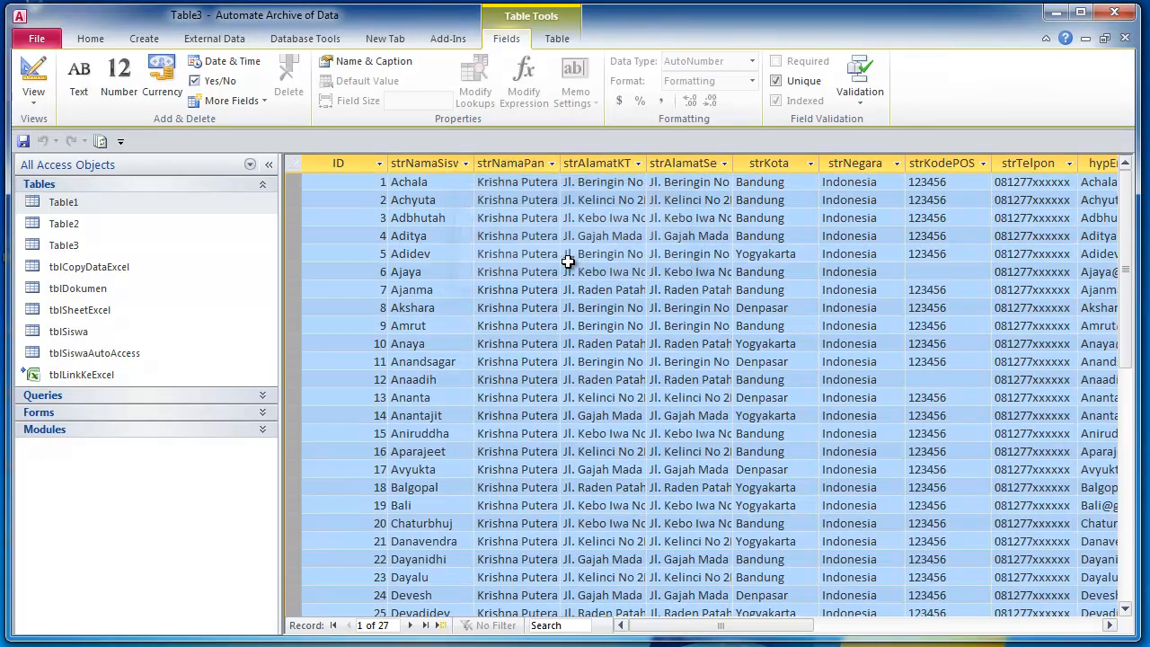
left_click(77, 244)
left_click(33, 76)
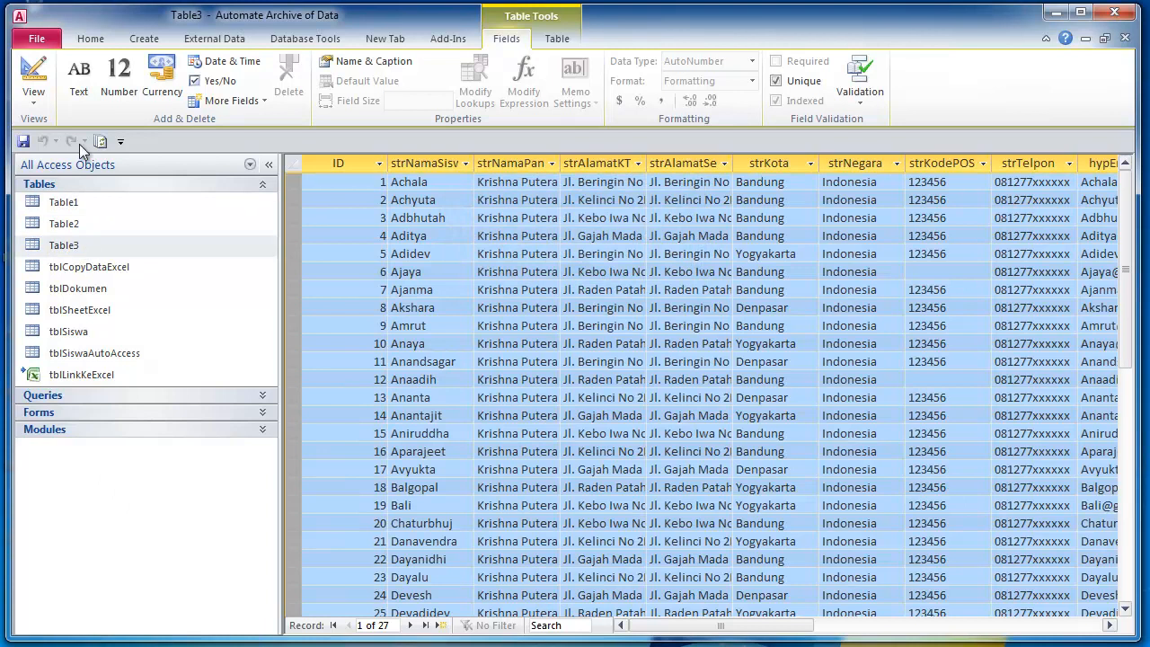
left_click(431, 212)
scroll(451, 275, "down", 3)
scroll(451, 275, "up", 3)
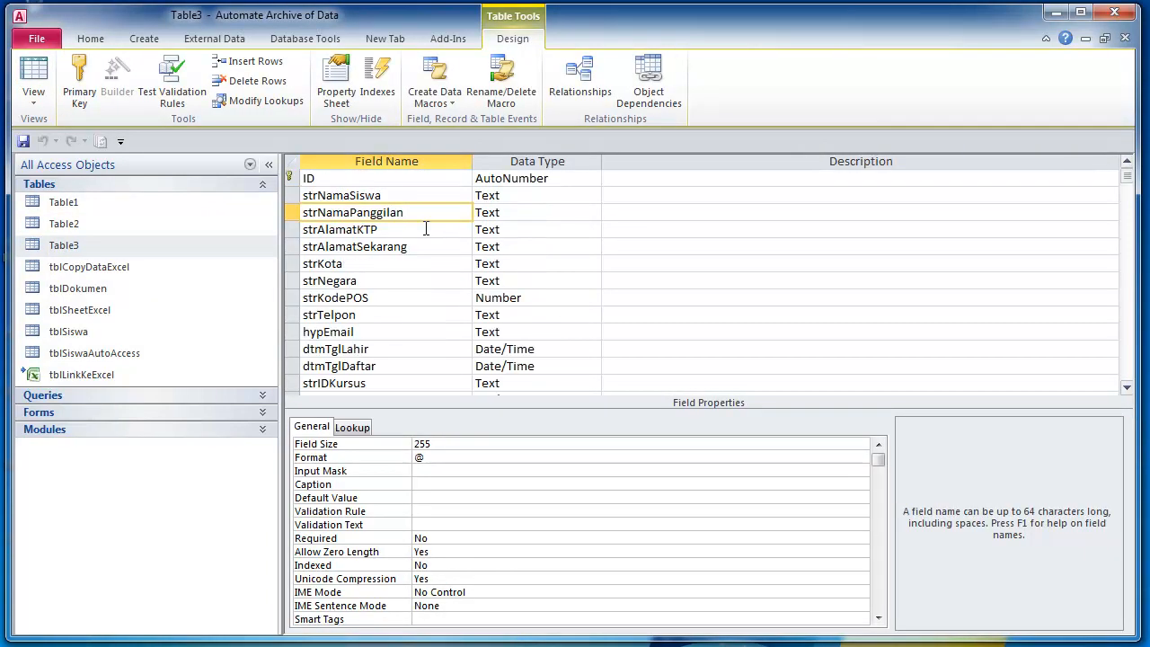
- Review Table3's field types from ID through dtmTglDaftar, then return to Datasheet view and Excel
left_click(402, 198)
left_click(407, 181)
left_click(399, 197)
left_click(406, 214)
left_click(411, 229)
left_click(399, 247)
left_click(400, 264)
left_click(399, 282)
left_click(389, 310)
left_click(386, 334)
left_click(387, 364)
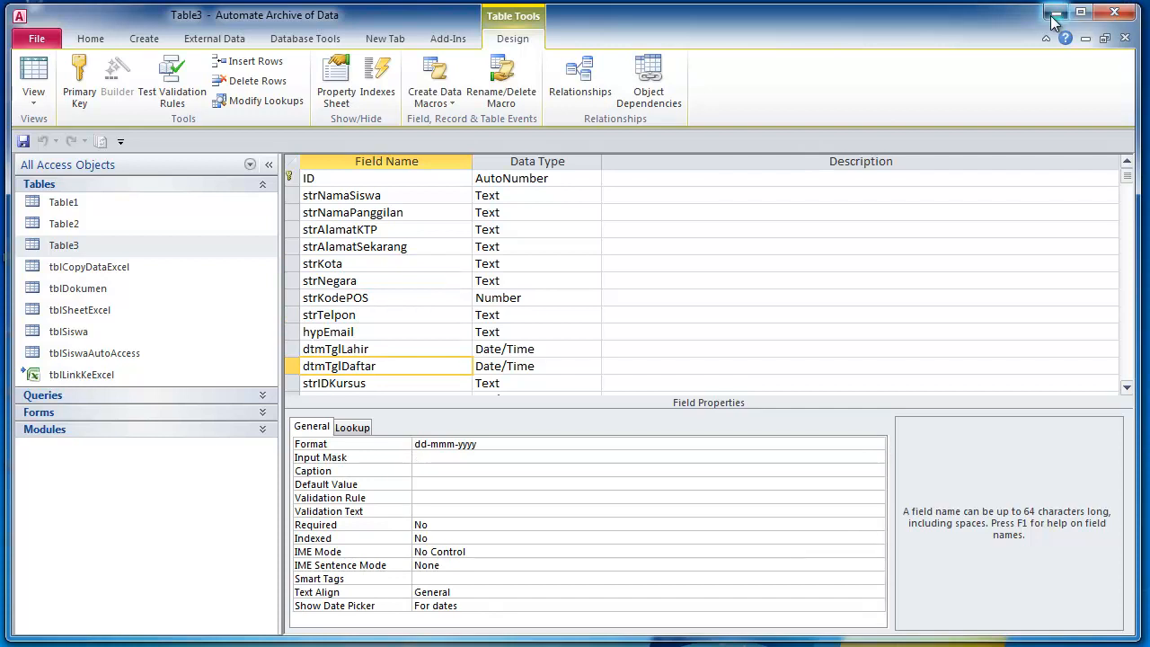
left_click(34, 77)
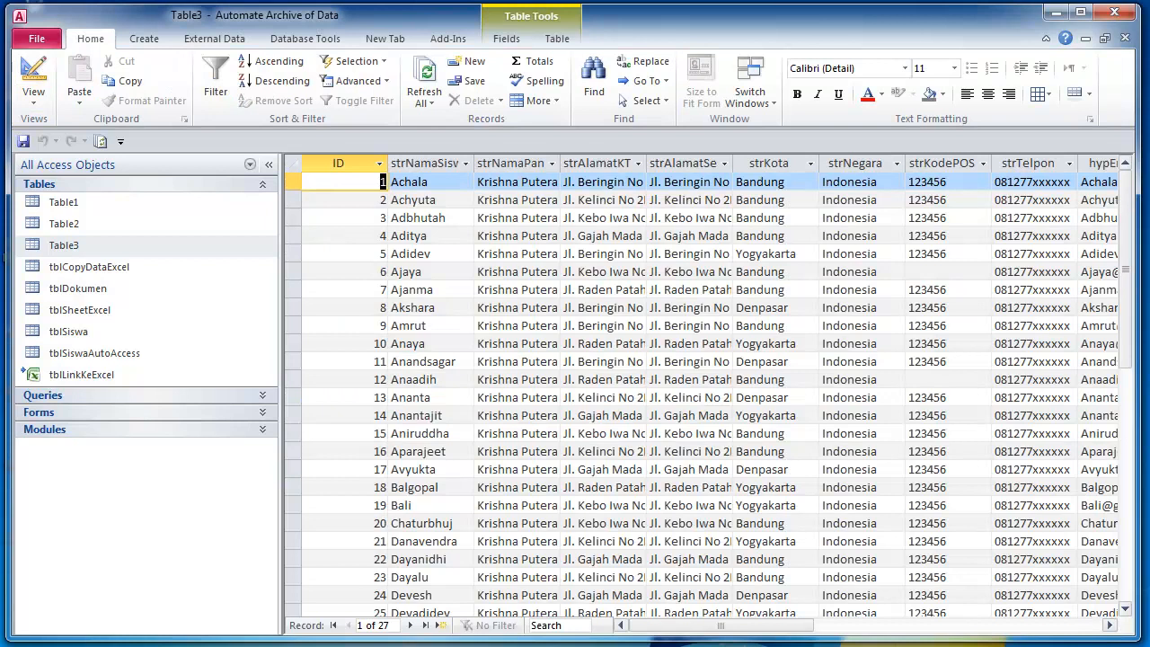
key("alt+Tab")
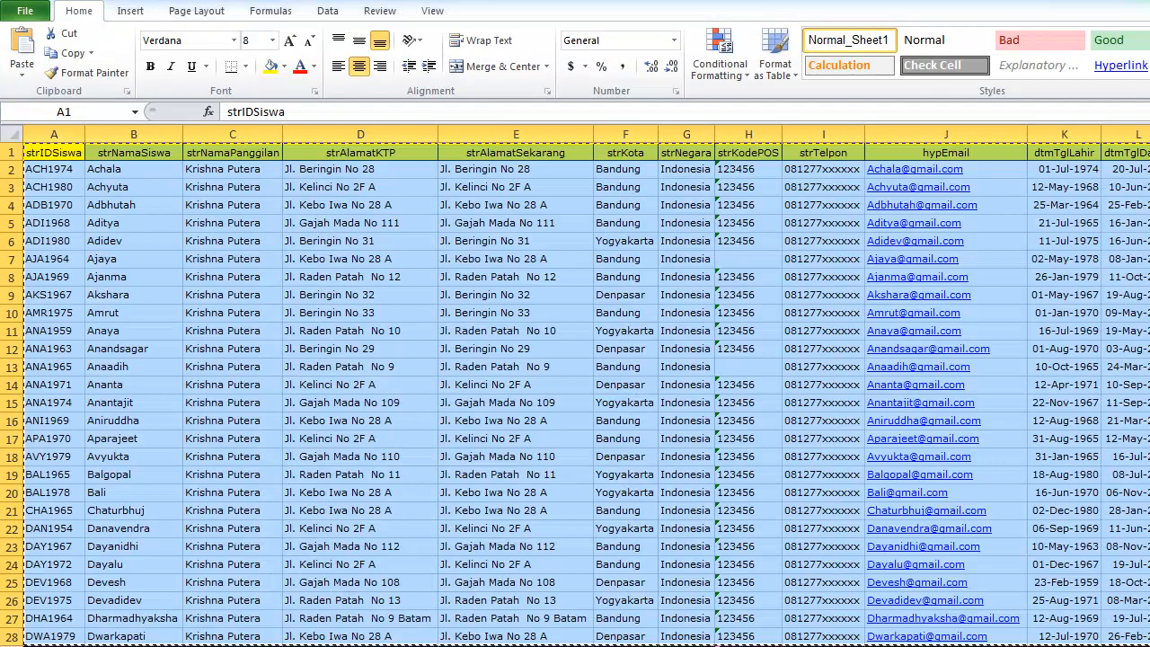
- Make the header row 1 bold
left_click(419, 417)
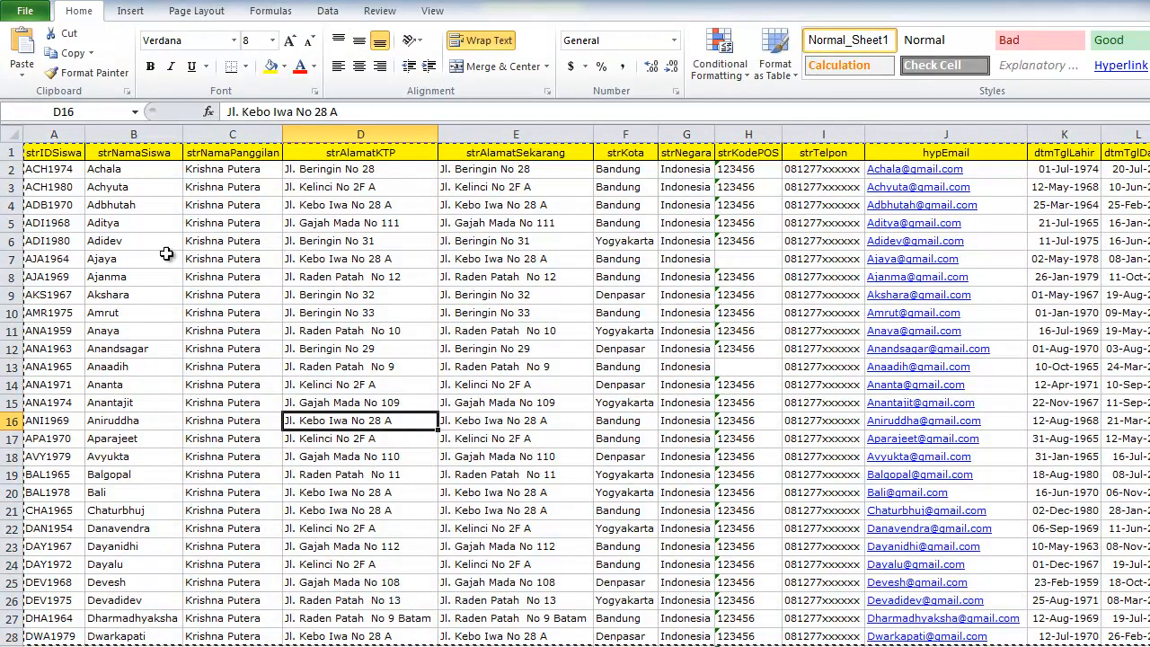
left_click(77, 153)
left_click(96, 153)
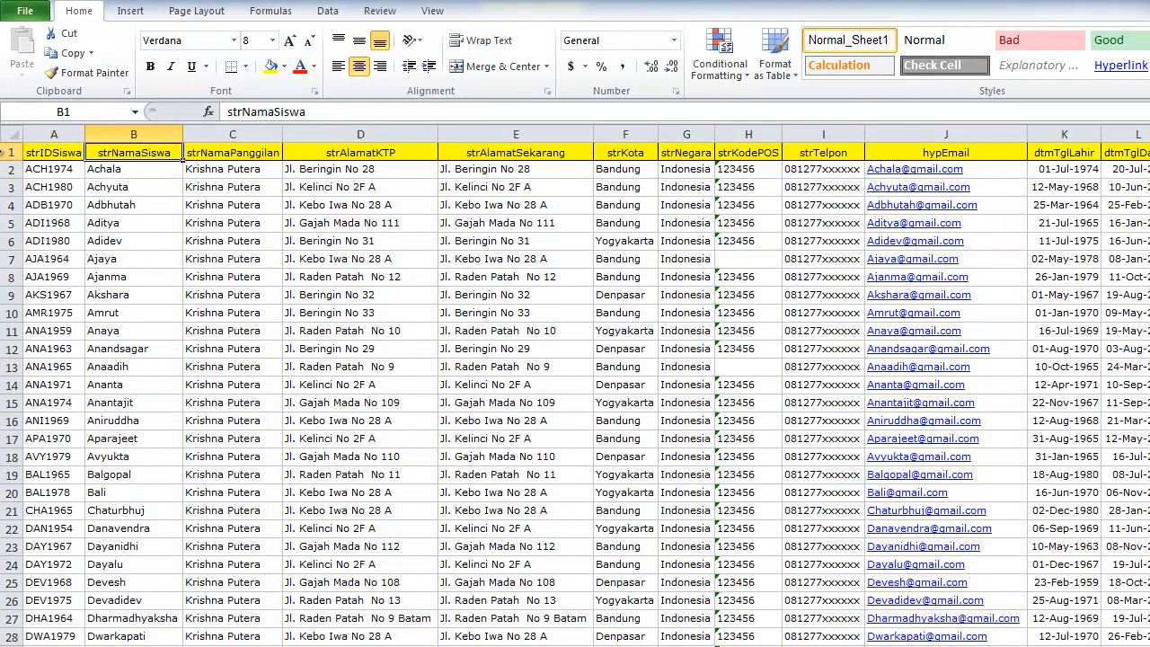
left_click(13, 153)
left_click(150, 67)
left_click(228, 201)
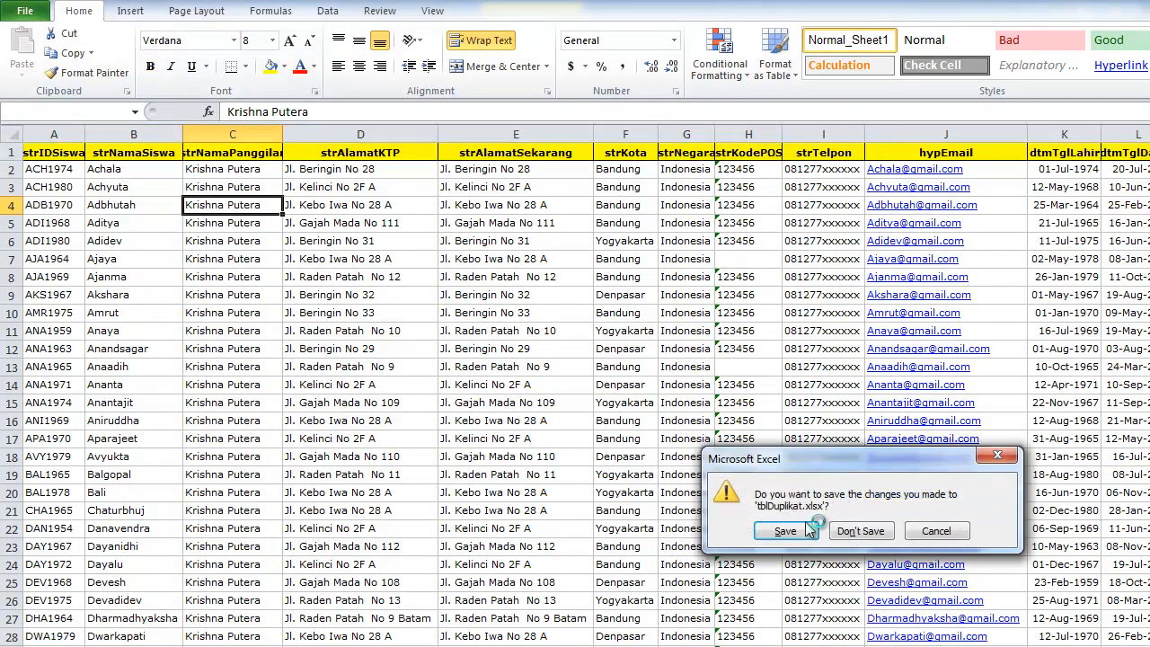
- Close Excel, attempting to save tblDuplikat.xlsx through the sharing and format warnings
left_click(800, 531)
left_click(864, 569)
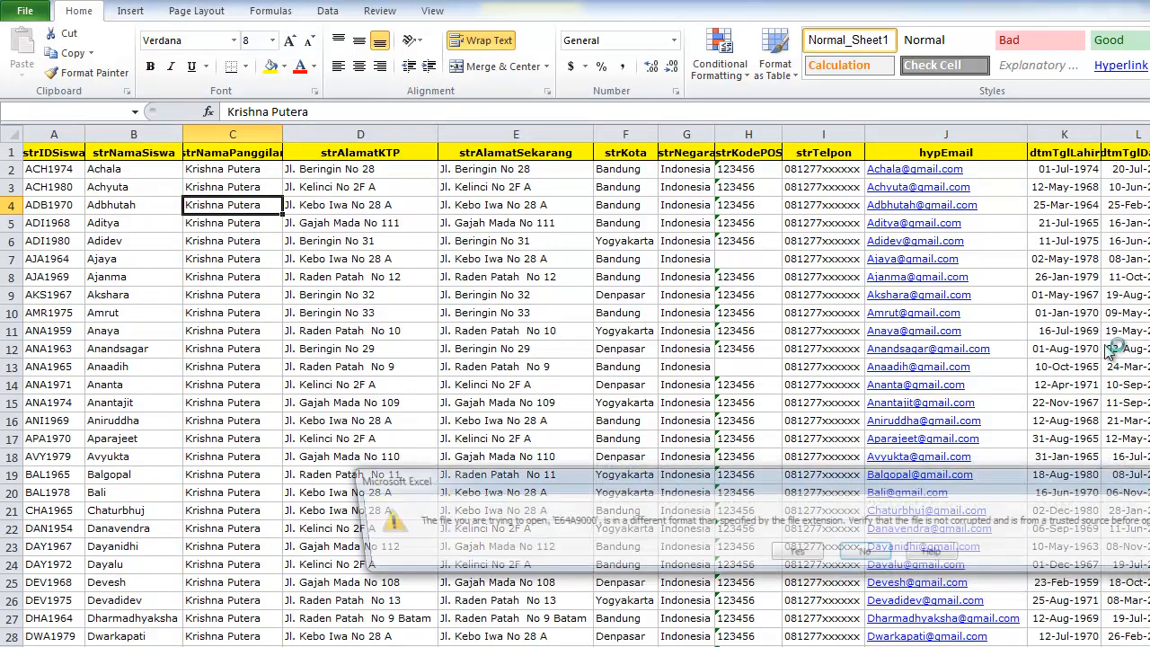
left_click(864, 553)
left_click(926, 567)
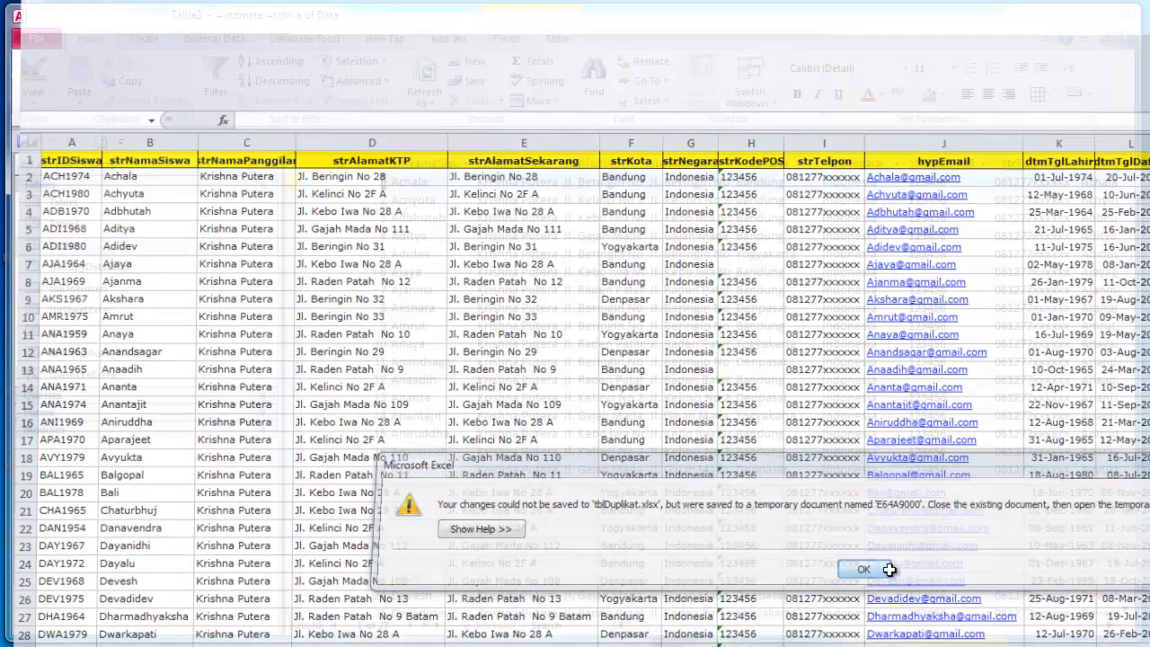
left_click(626, 237)
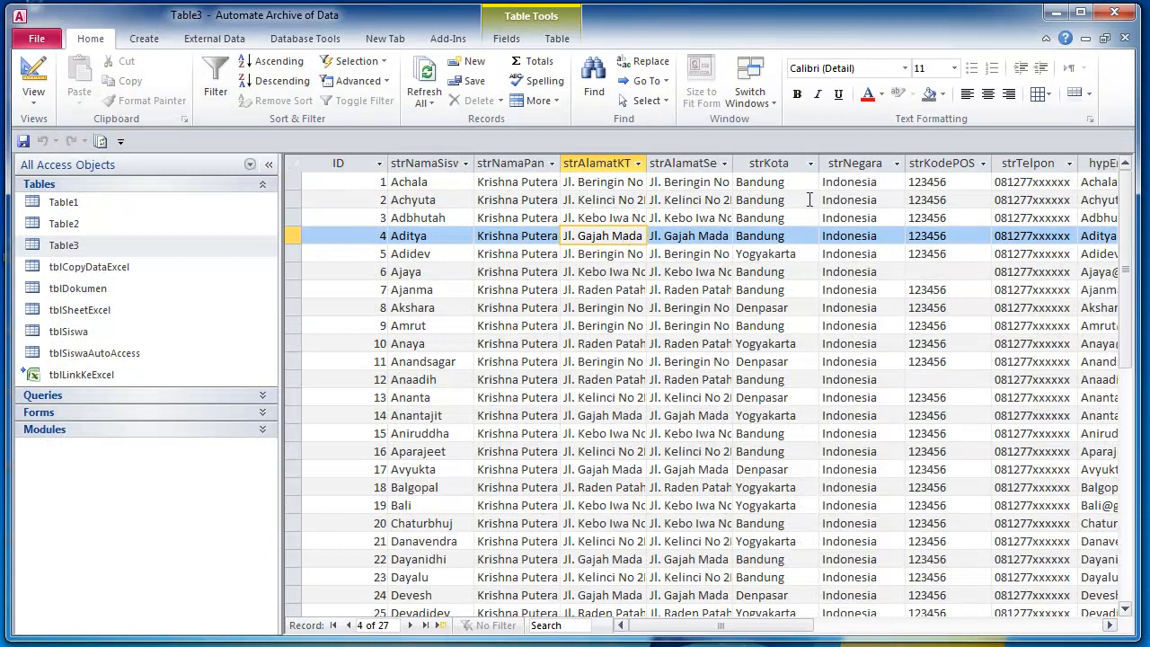
- Close Table3, the student table, Table1 and Table2's Design view
left_click(495, 254)
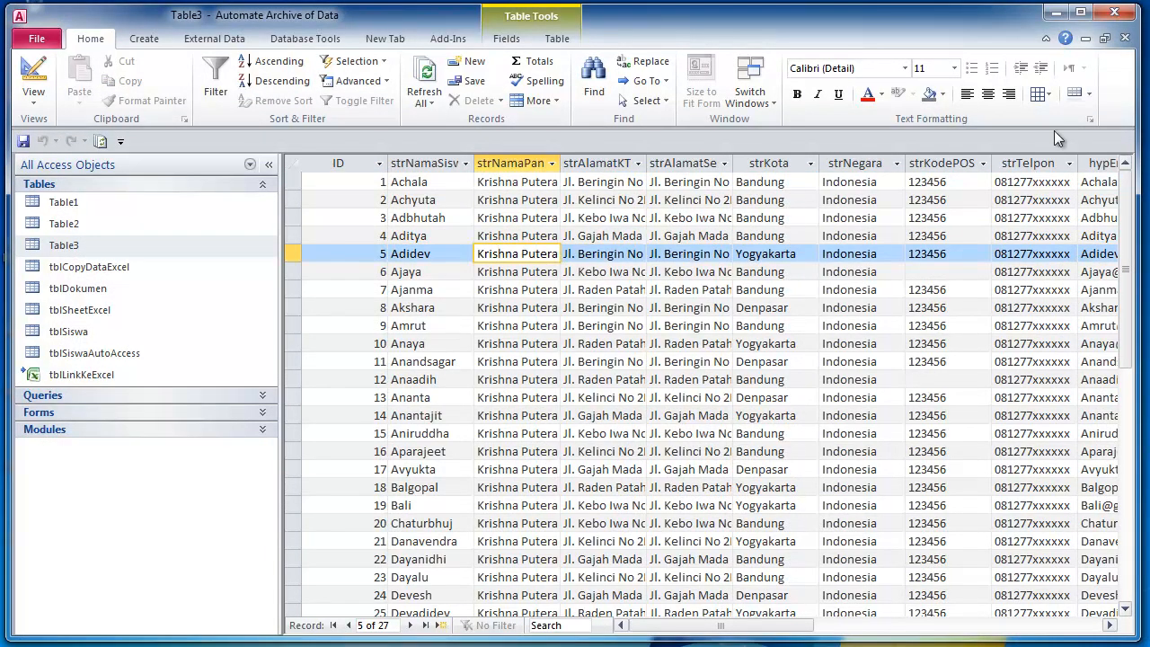
left_click(1125, 39)
left_click(1125, 39)
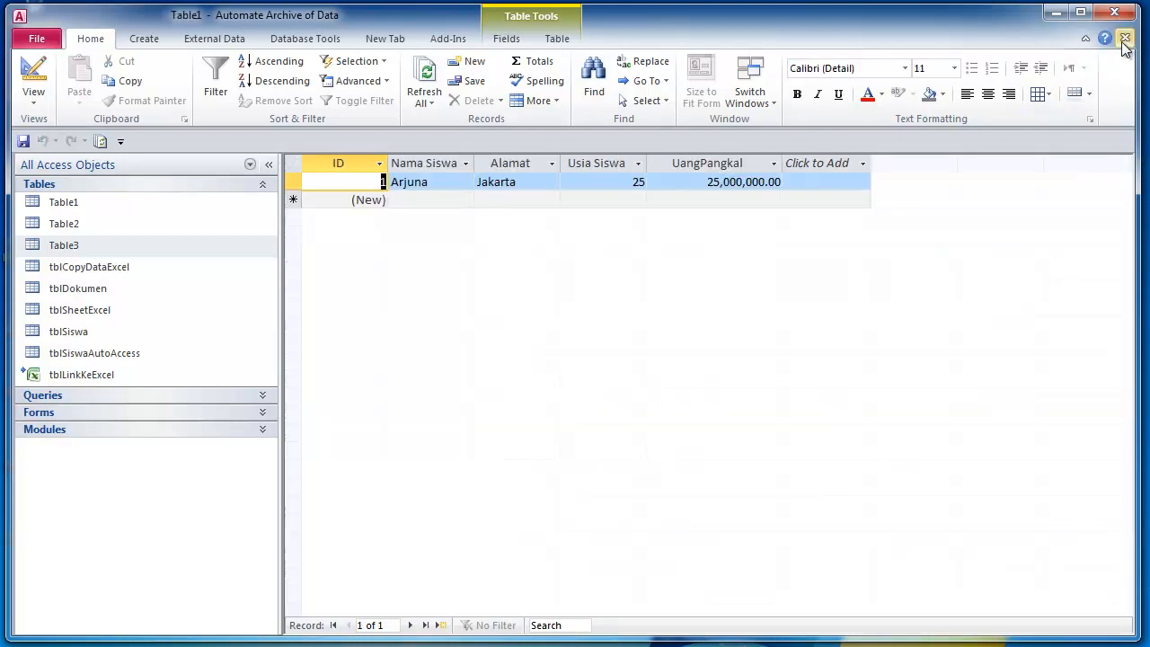
left_click(1125, 39)
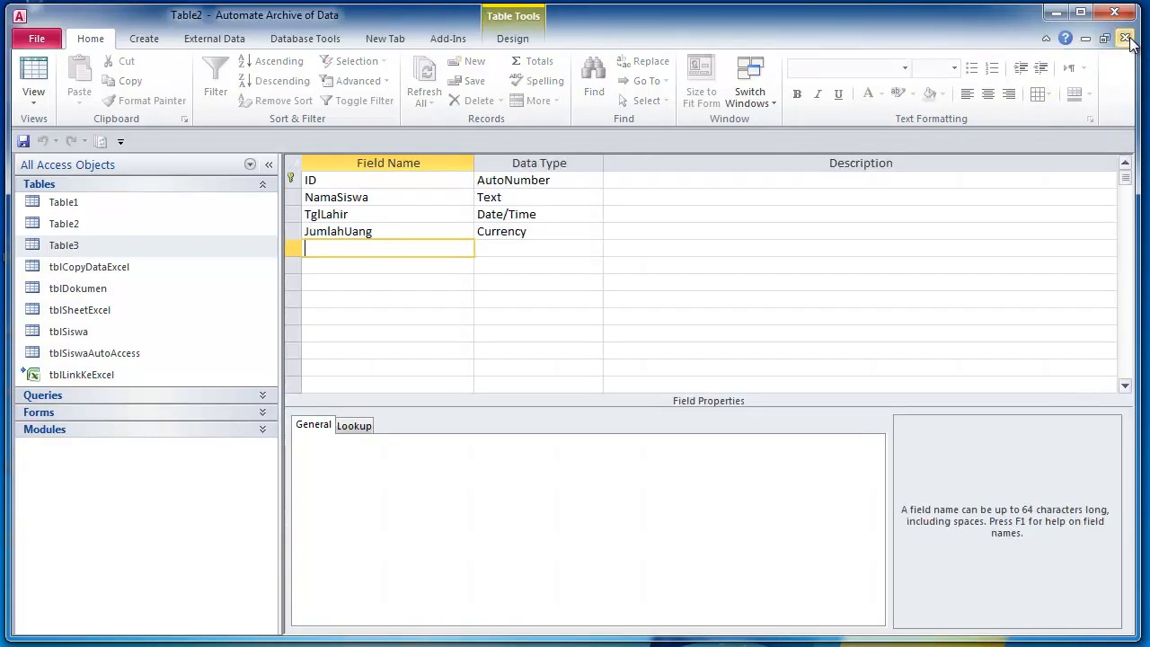
left_click(1126, 39)
- Select Table1 in the table list and bring up its shortcut menu
left_click(99, 208)
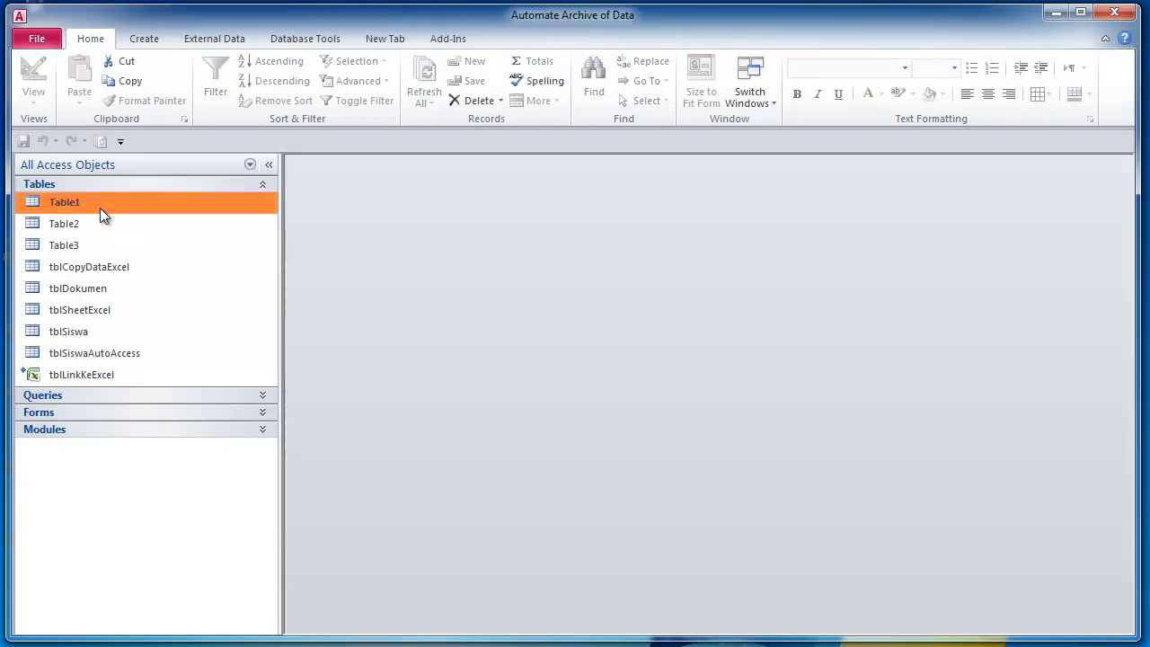
left_click(84, 229)
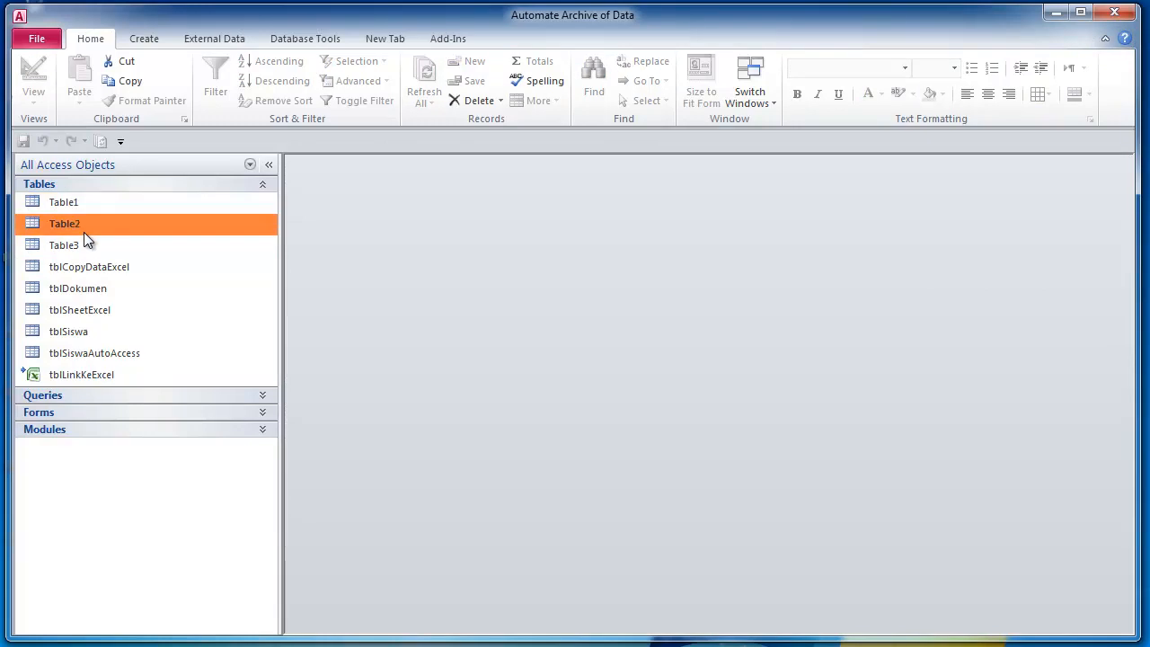
left_click(72, 200)
left_click(70, 219)
left_click(69, 205)
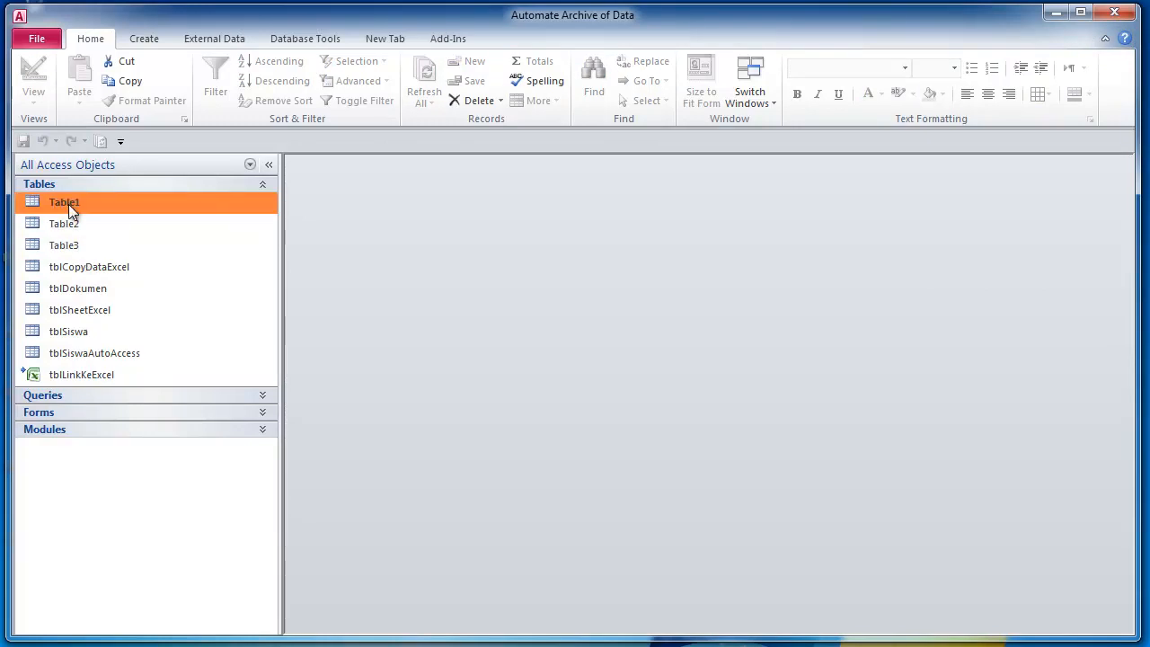
right_click(68, 204)
- Start an Excel import with tblImporDariExcel.xlsx from the Desktop as the source file
mouse_move(103, 260)
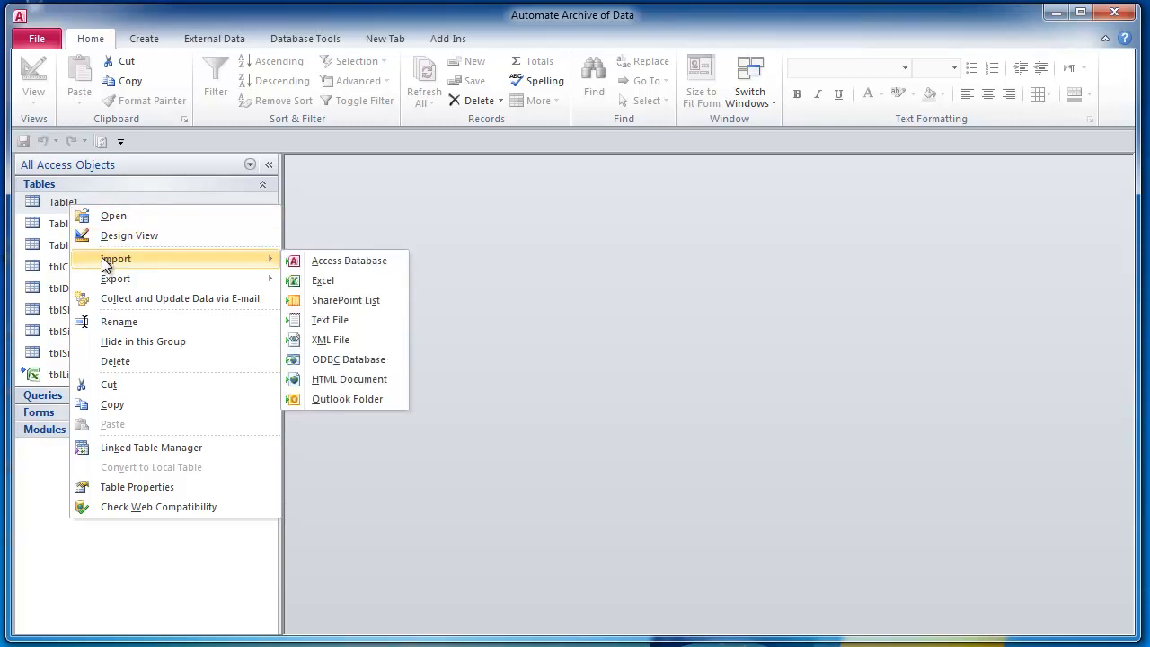
left_click(319, 282)
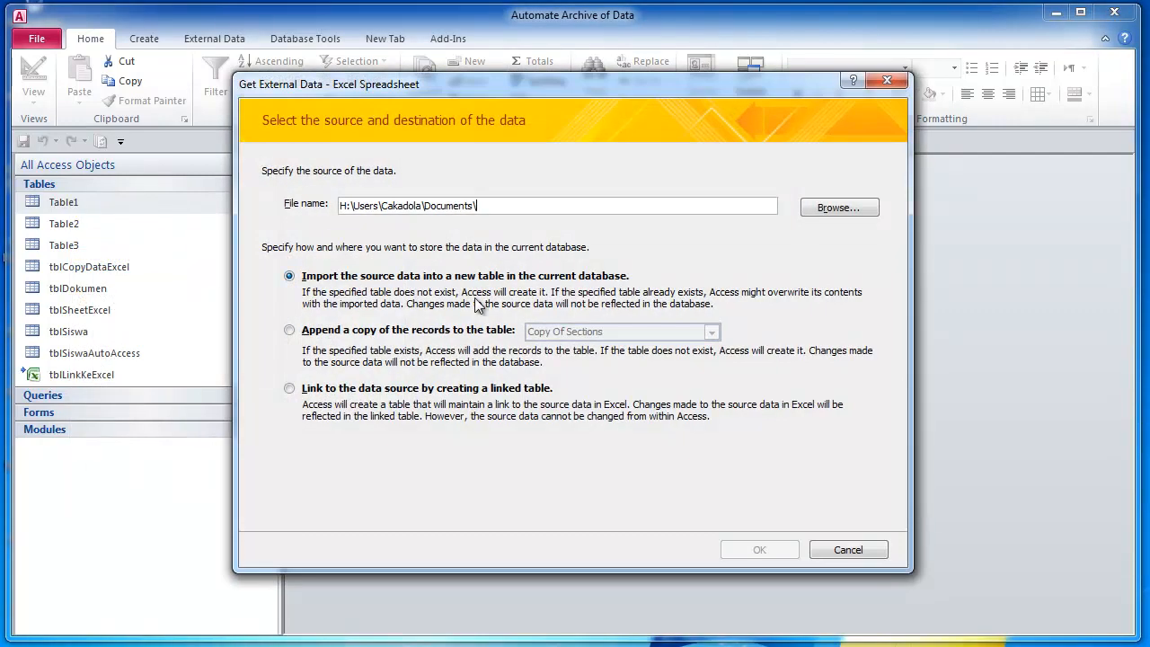
left_click(840, 208)
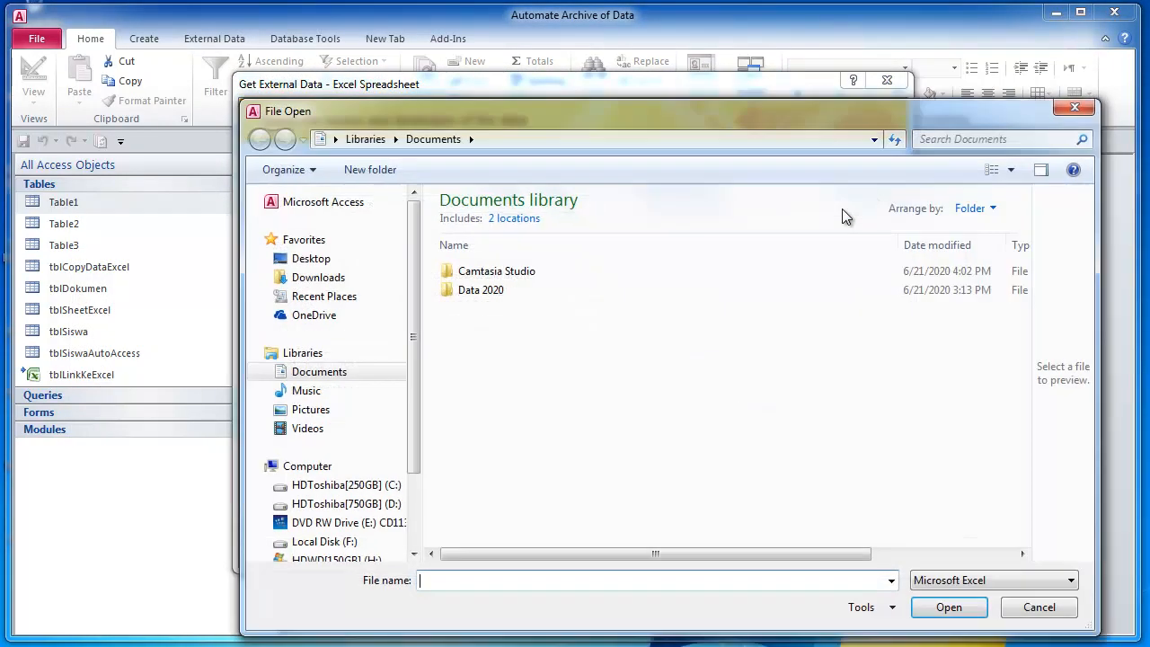
left_click(328, 262)
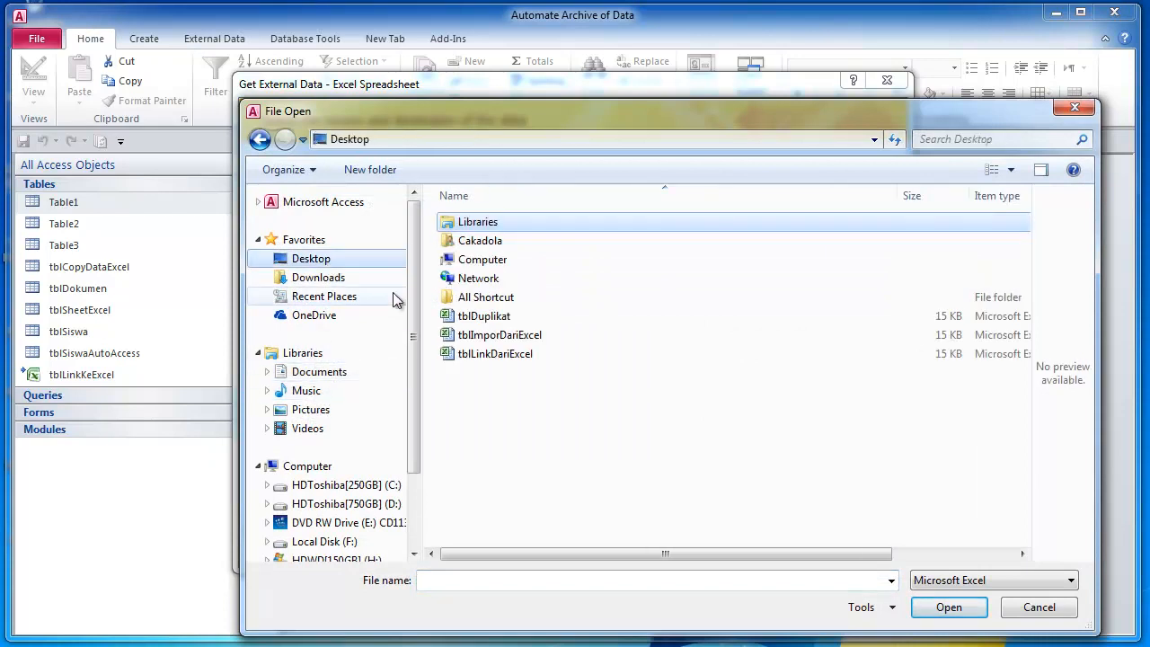
left_click(508, 336)
left_click(954, 611)
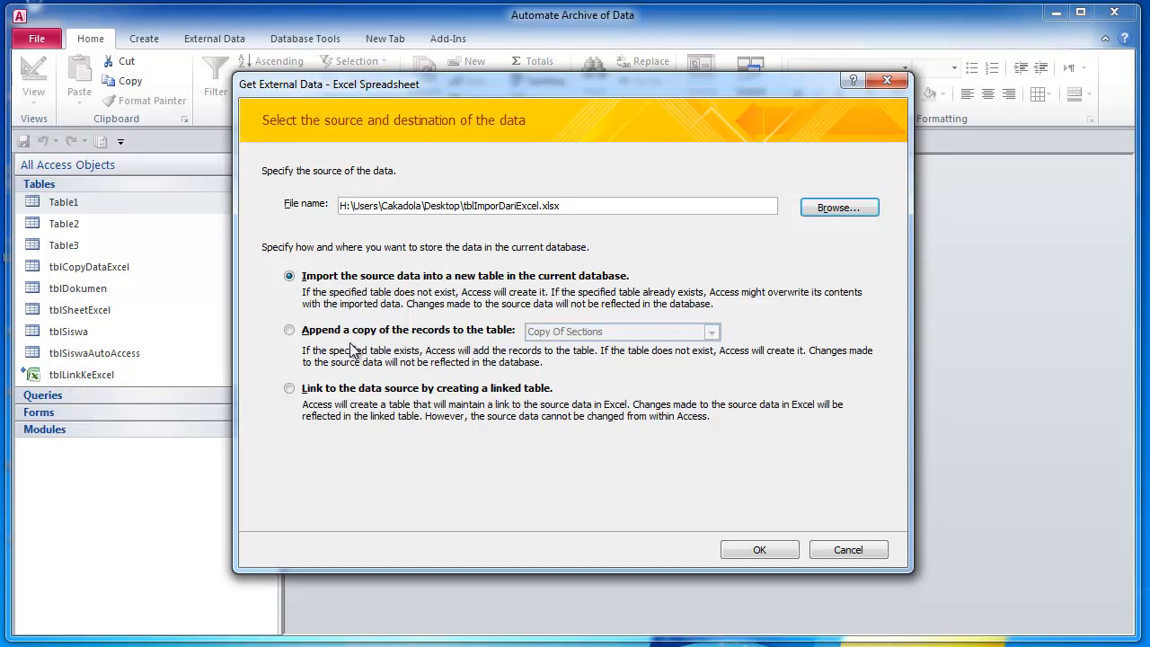
- Choose Sheet1 as the worksheet and use its first row as column headings
left_click(738, 546)
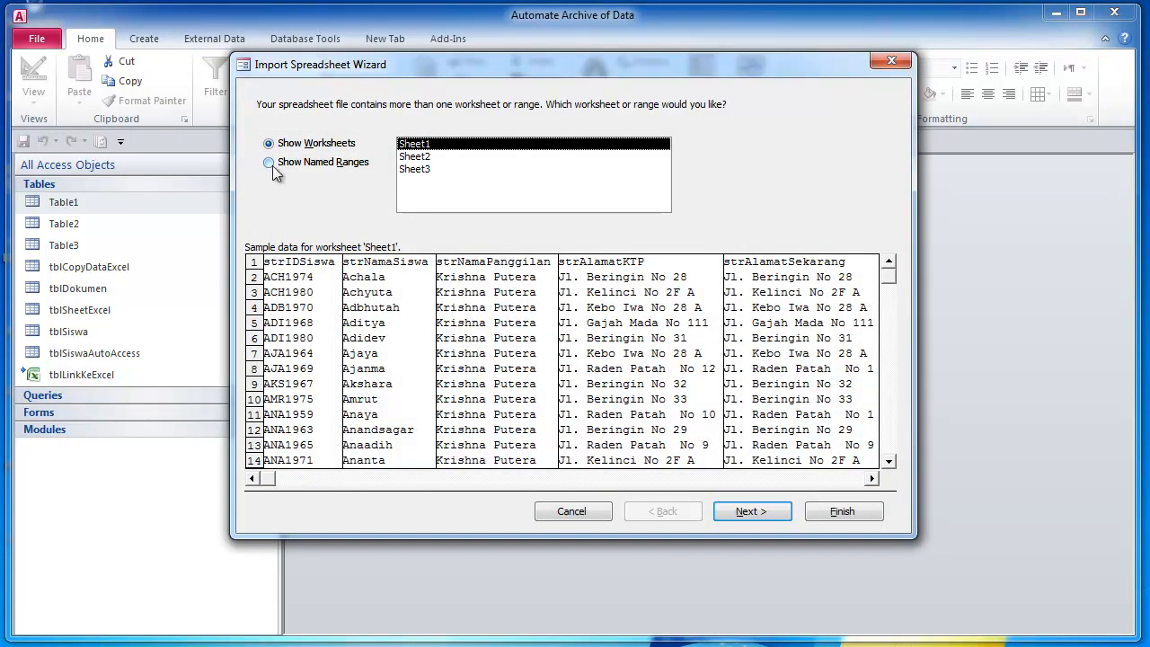
left_click(419, 156)
left_click(417, 170)
left_click(415, 158)
left_click(414, 170)
left_click(415, 145)
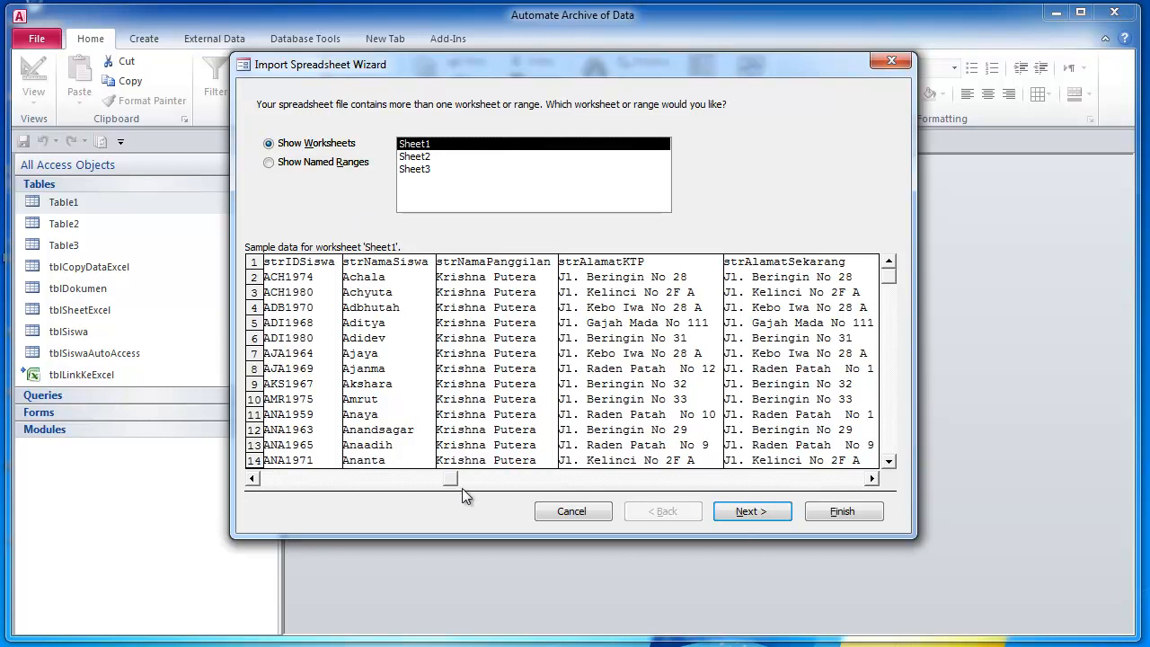
left_click(753, 512)
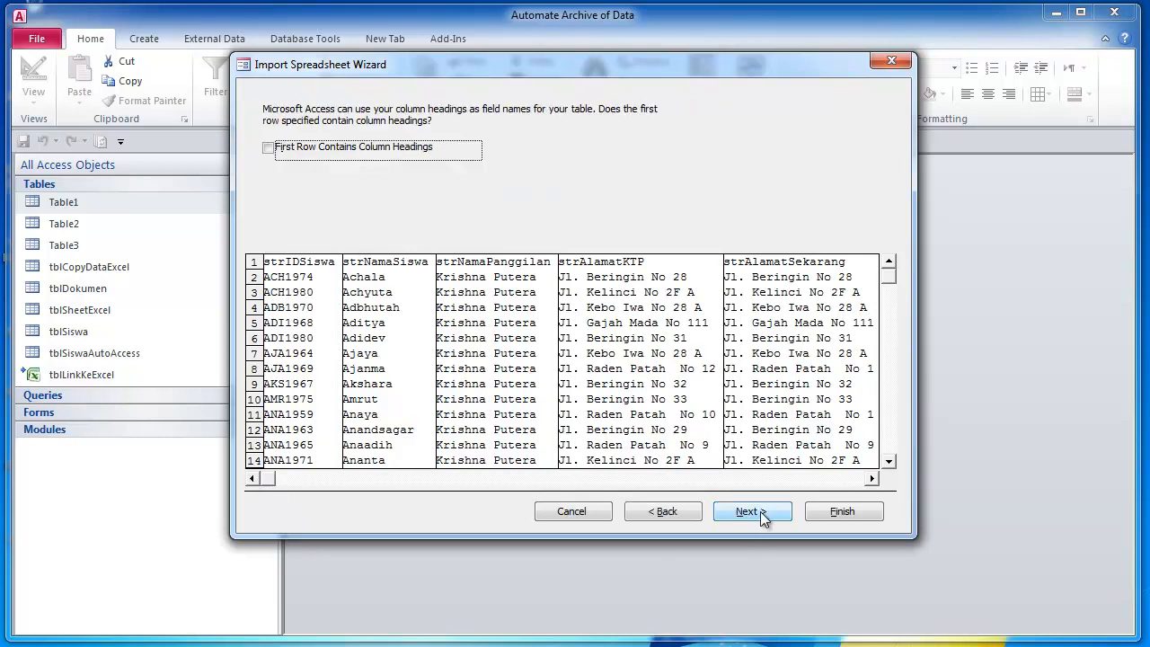
left_click(272, 152)
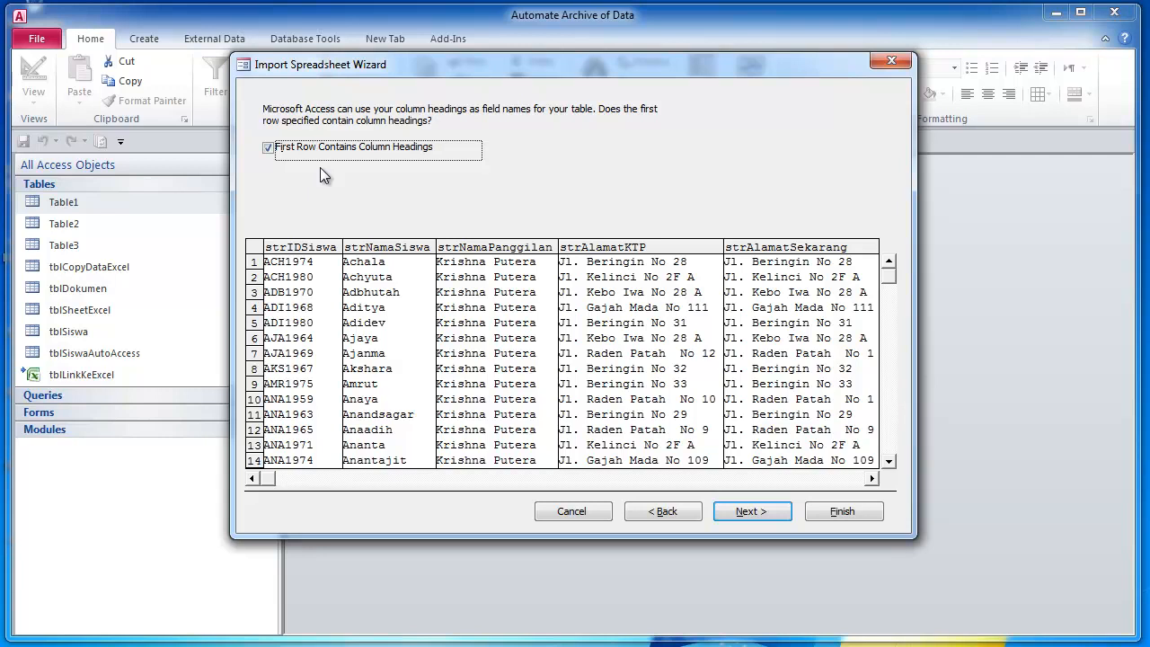
- Let Access add an ID primary key and finish importing into table Sheet1
left_click(746, 511)
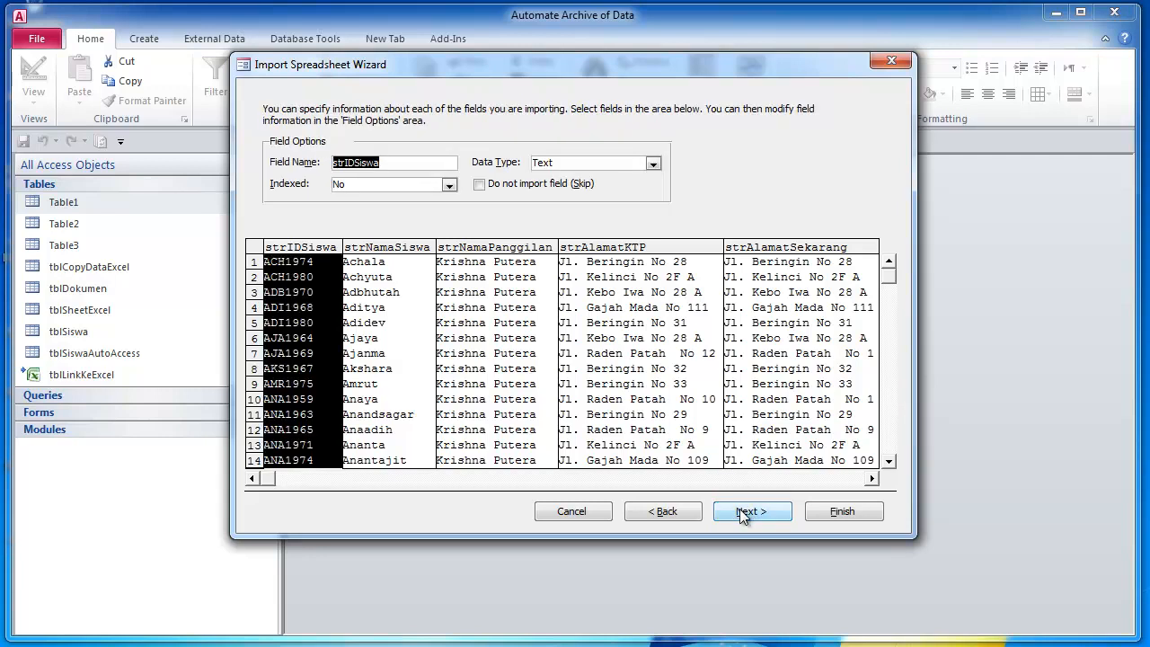
left_click(740, 508)
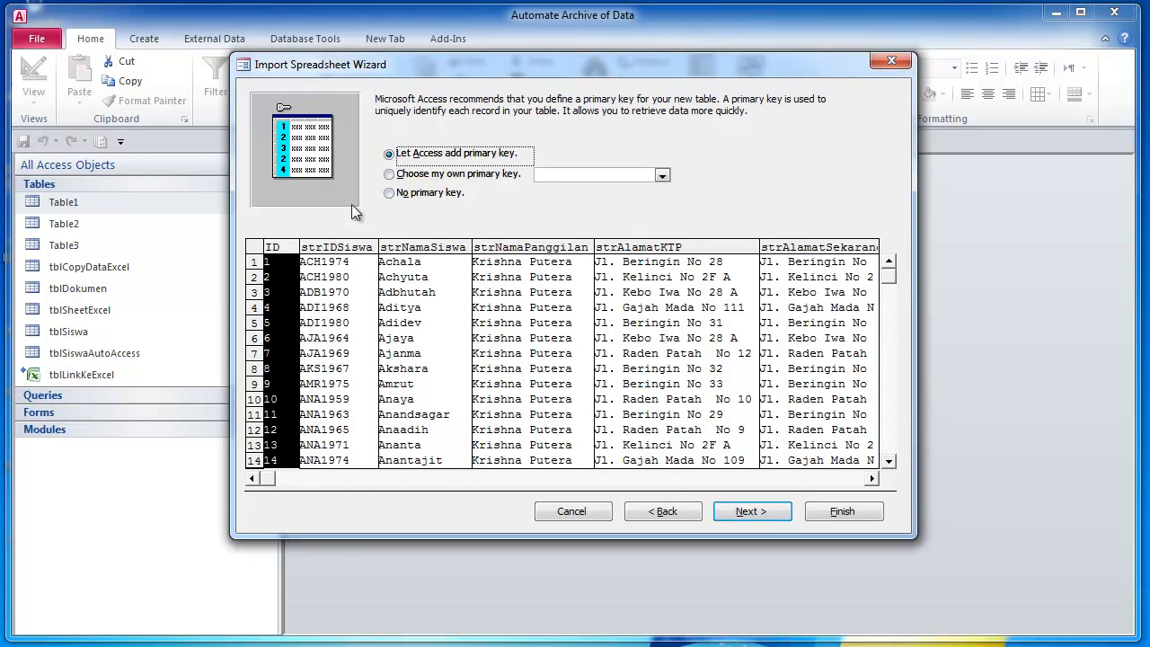
left_click(753, 512)
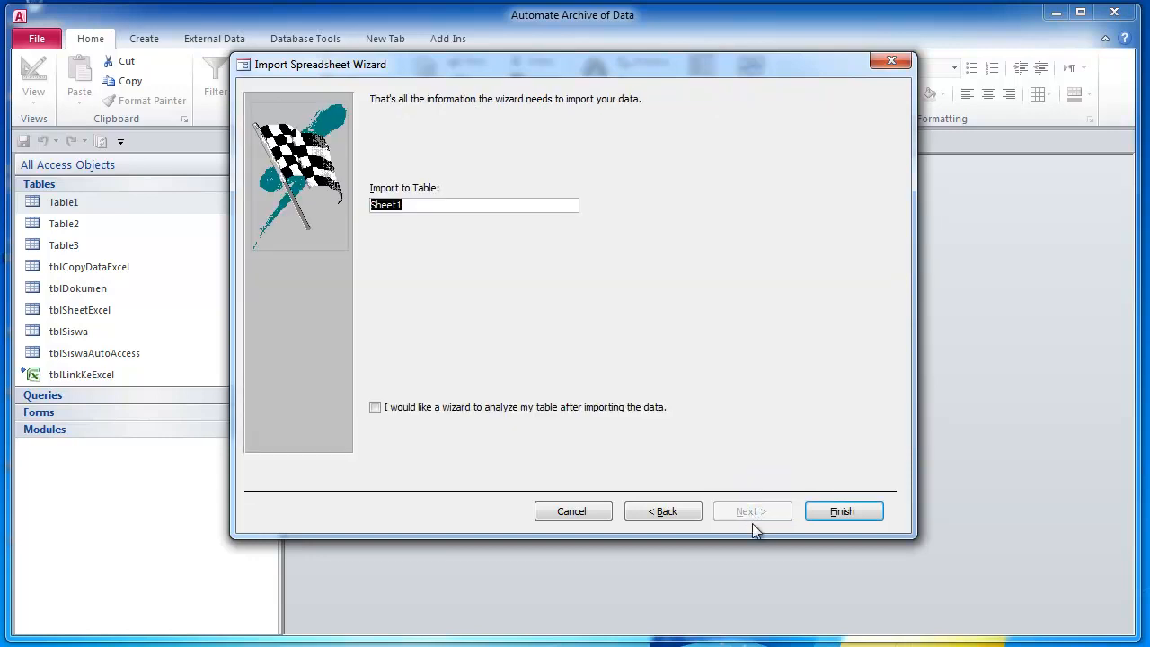
left_click(841, 511)
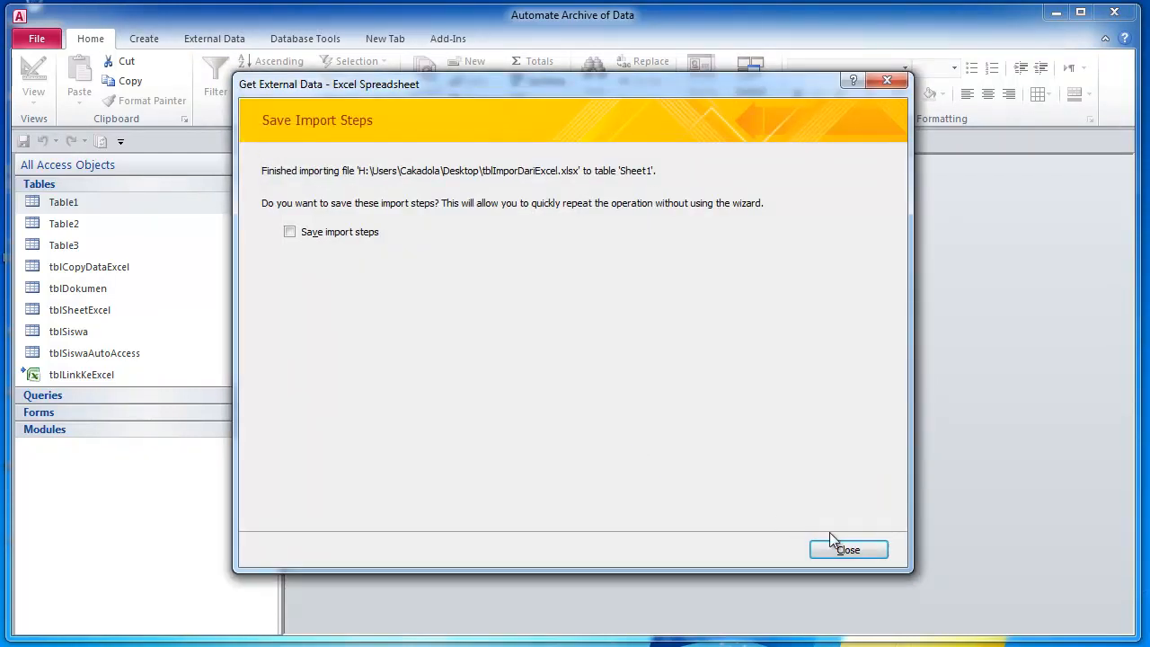
left_click(834, 545)
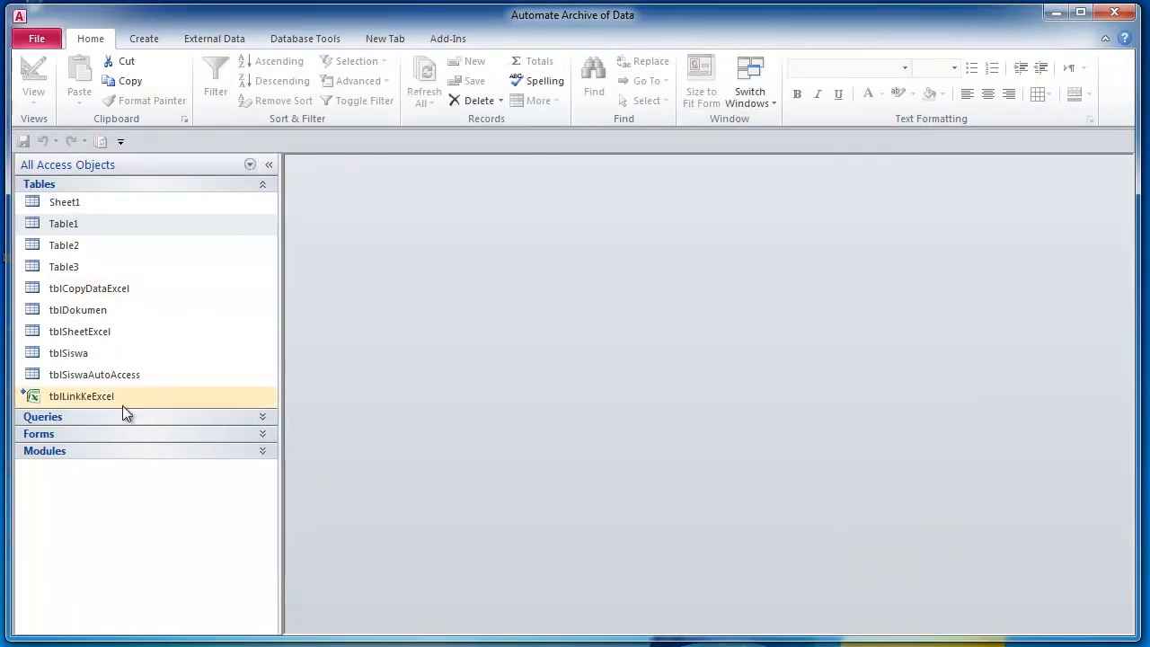
- Open the Sheet1 table maximized in Design view and inspect its fields
double_click(96, 204)
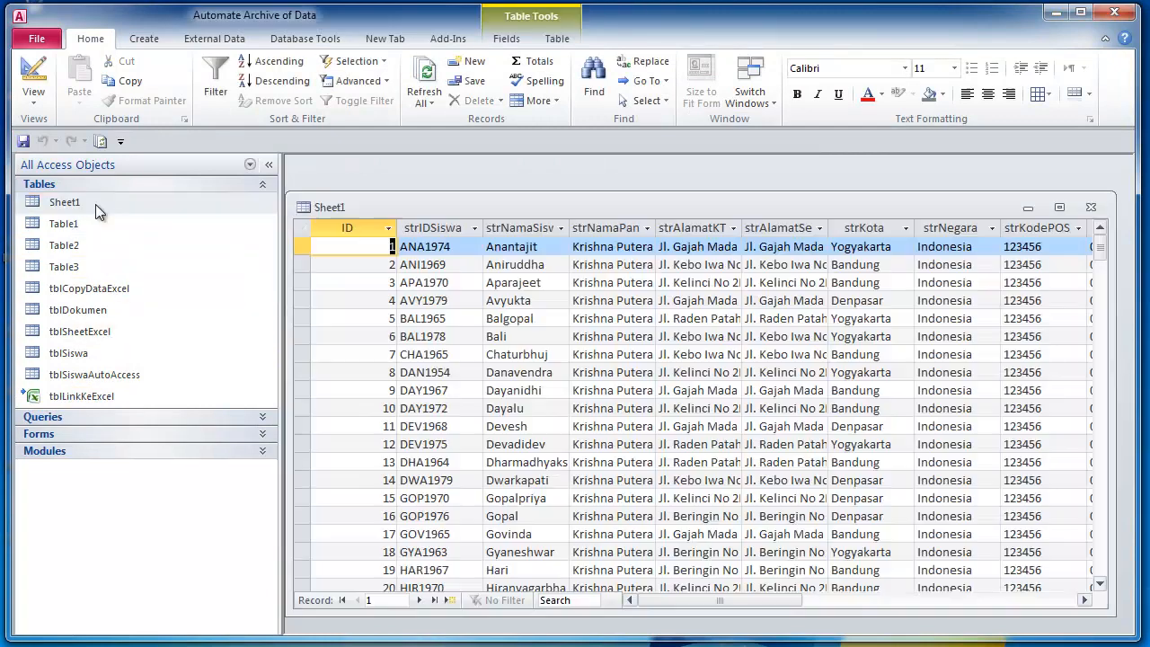
left_click(1059, 206)
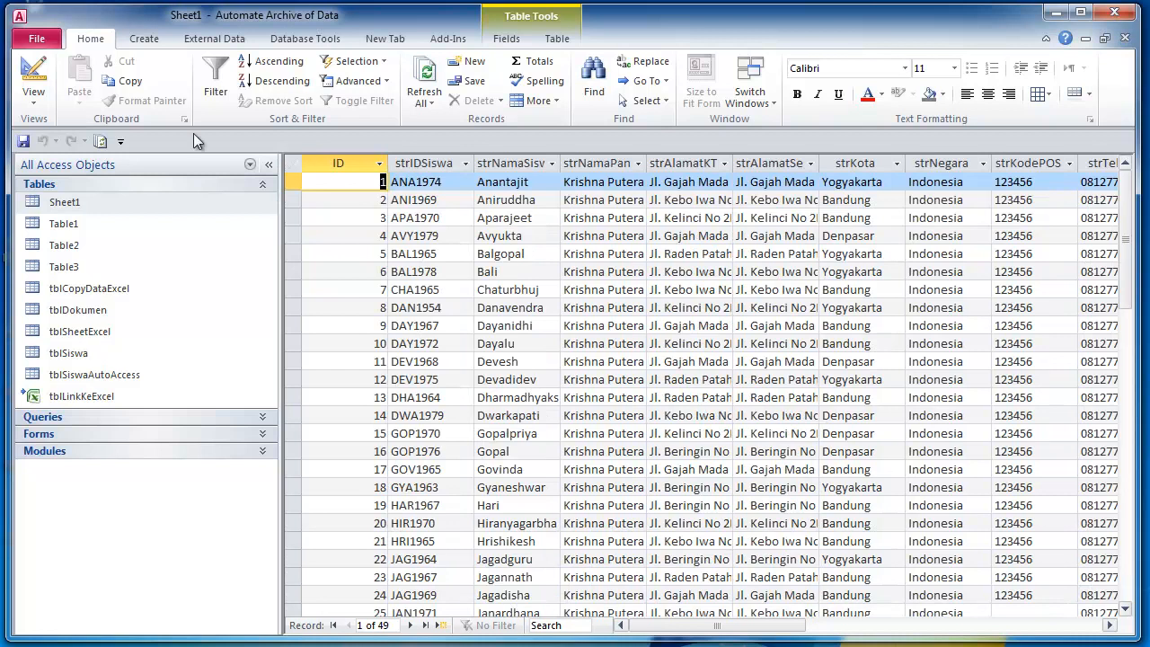
left_click(33, 76)
left_click(380, 231)
left_click(400, 179)
left_click(564, 178)
- Check the ID field's AutoNumber data type, then return Sheet1 to Datasheet view
left_click(361, 181)
left_click(368, 191)
left_click(368, 179)
left_click(373, 194)
left_click(432, 180)
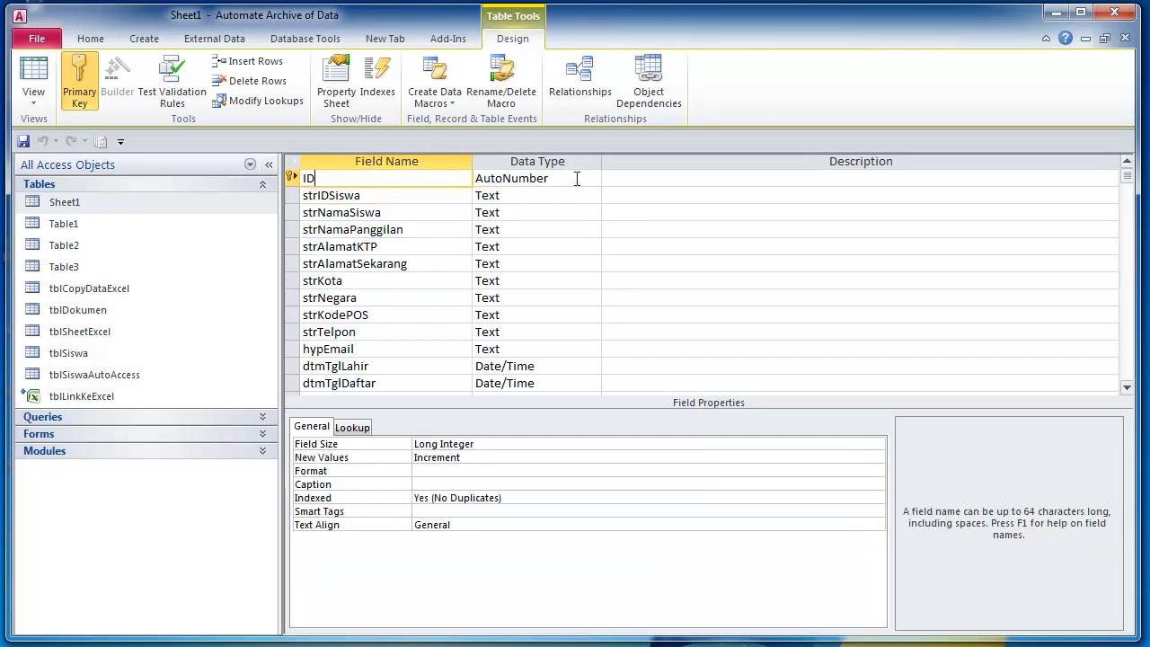
key("Tab")
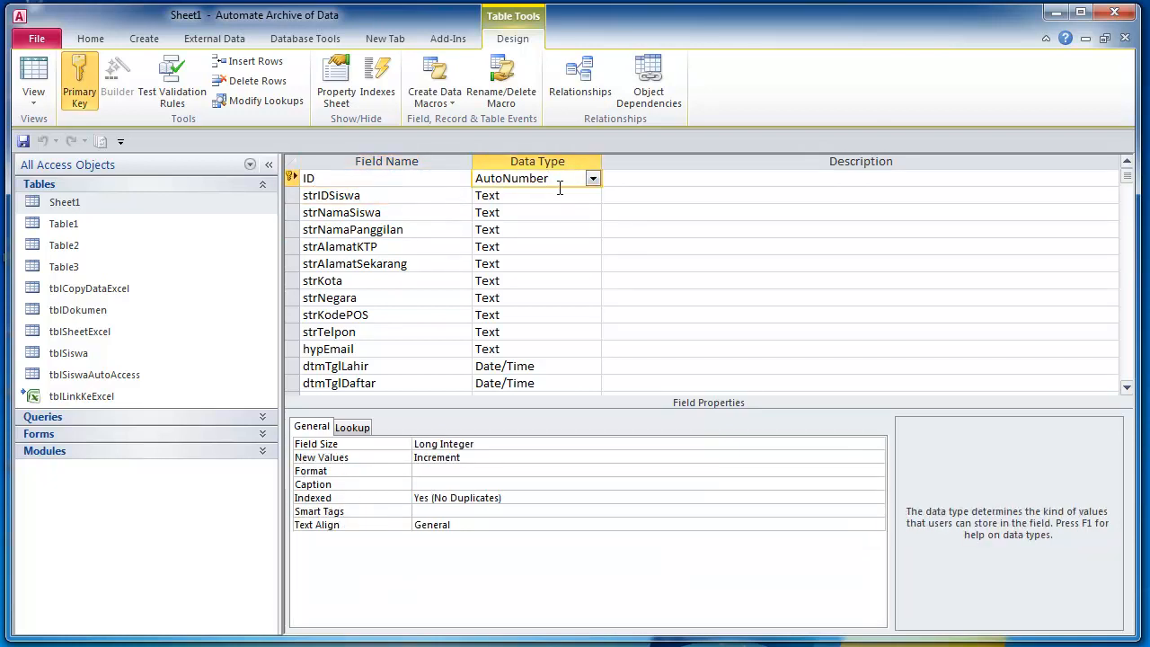
left_click(393, 188)
left_click(393, 184)
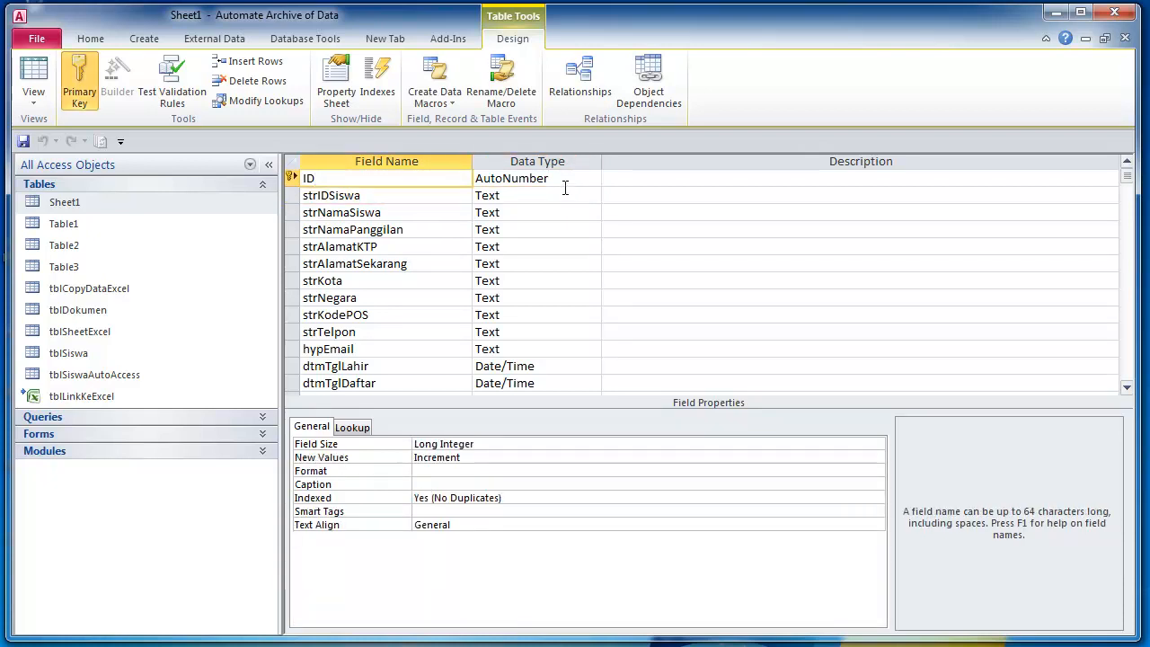
left_click(567, 178)
left_click(388, 179)
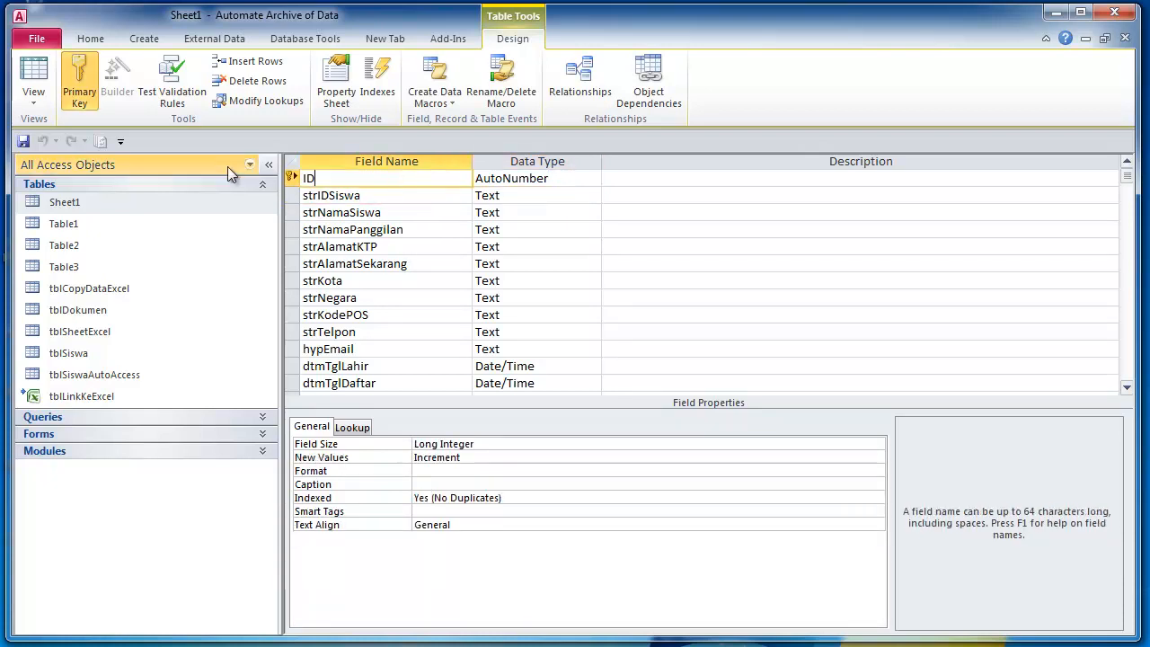
left_click(41, 79)
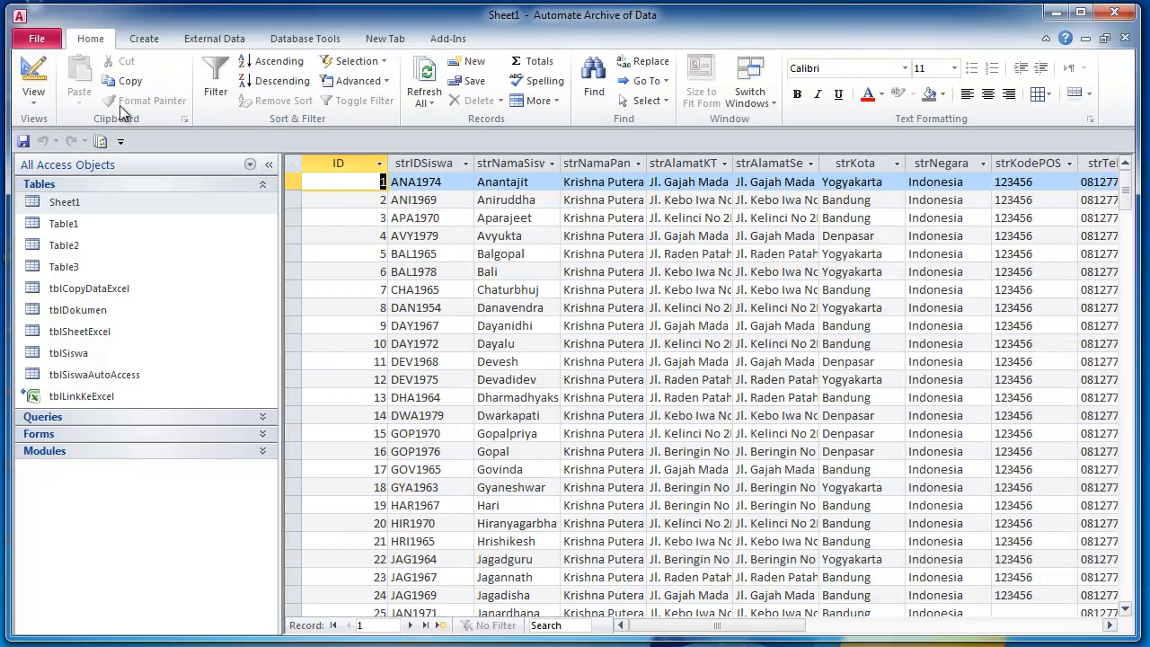
- Delete records 3 and 4 from the Sheet1 datasheet
left_click_drag(296, 219, 300, 241)
key("Delete")
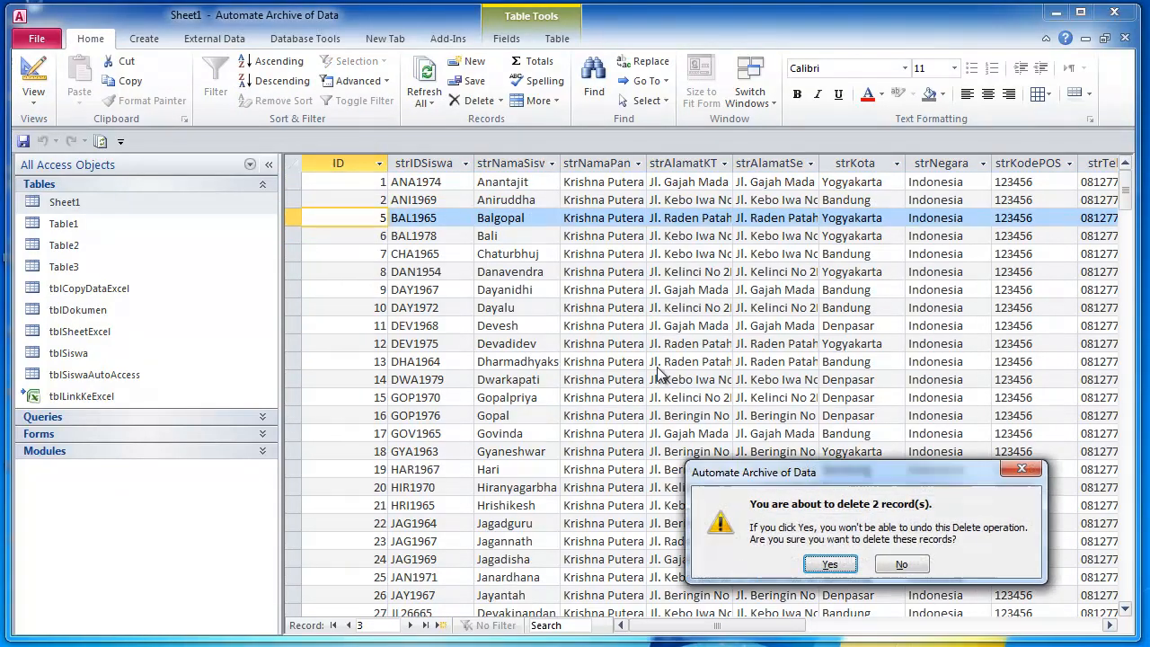
left_click(849, 562)
left_click(400, 238)
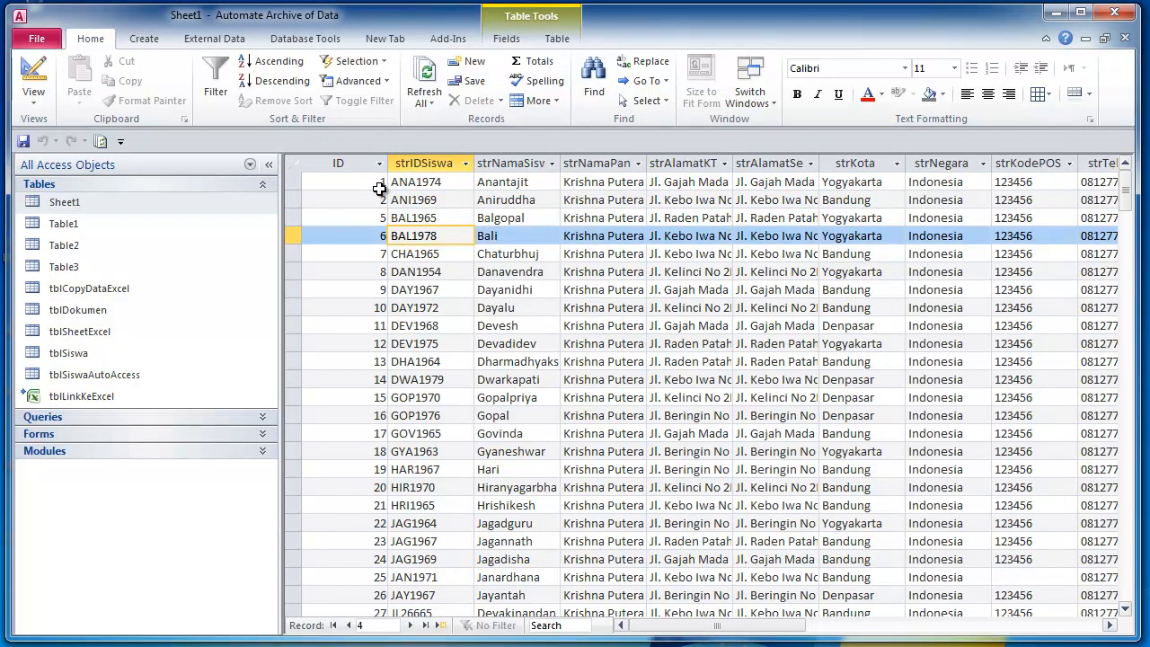
left_click(381, 218)
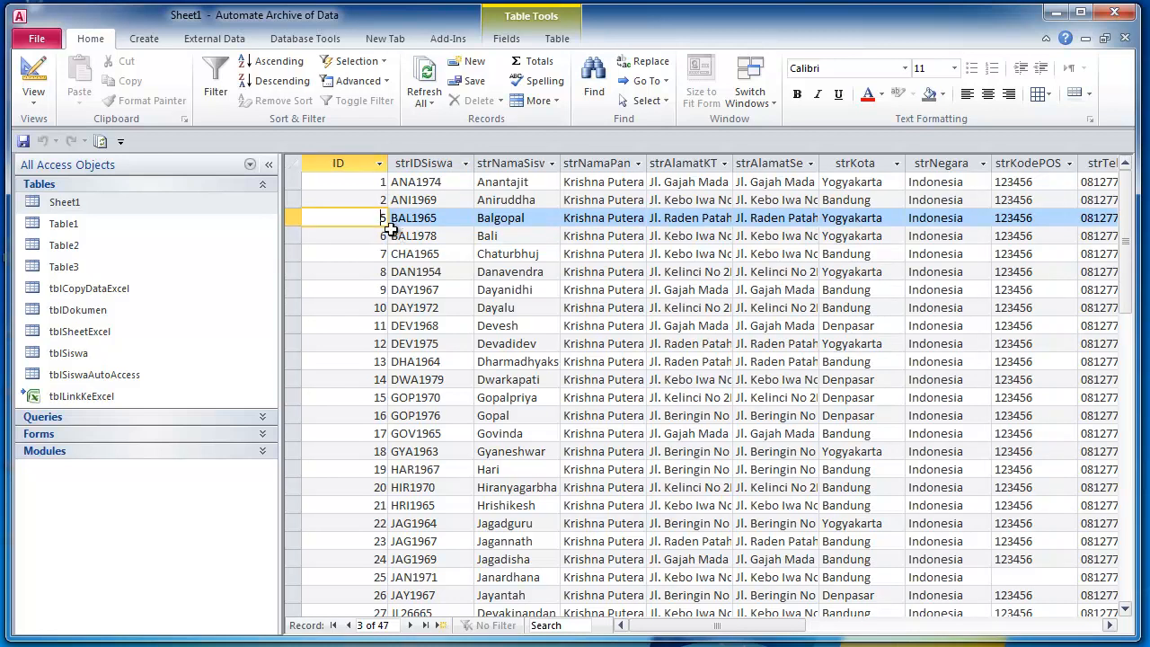
left_click(478, 235)
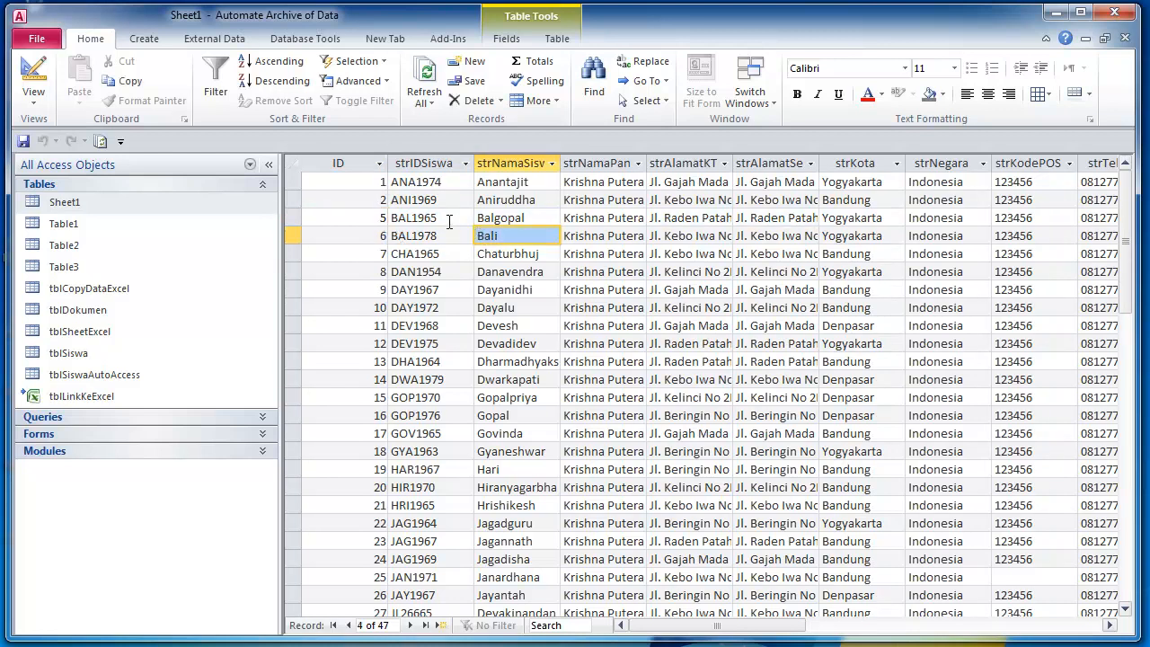
left_click(450, 218)
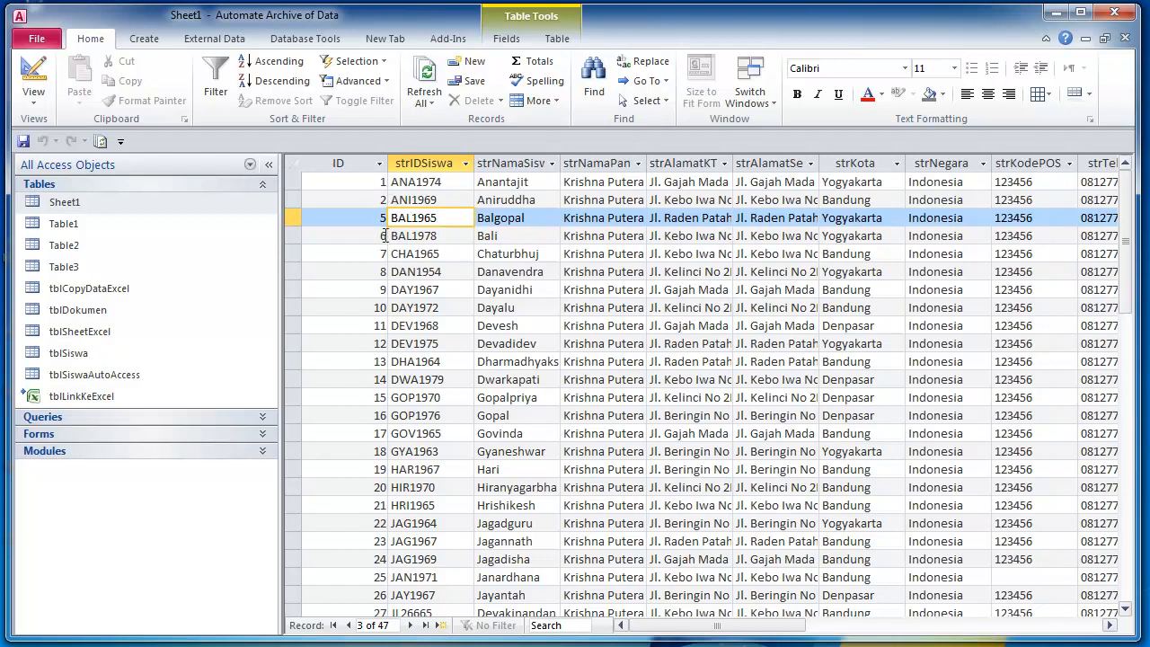
- Delete the three records DAN1954 through DAY1972 (IDs 8–10)
left_click_drag(296, 272, 299, 307)
key("Delete")
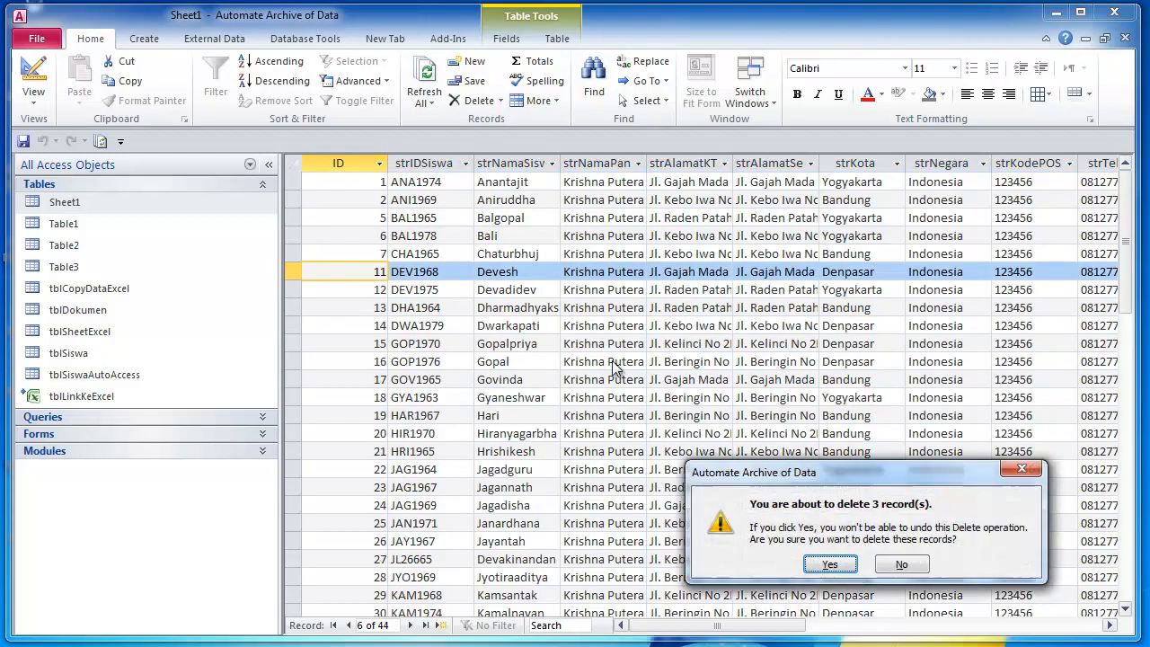
left_click(832, 559)
left_click(431, 307)
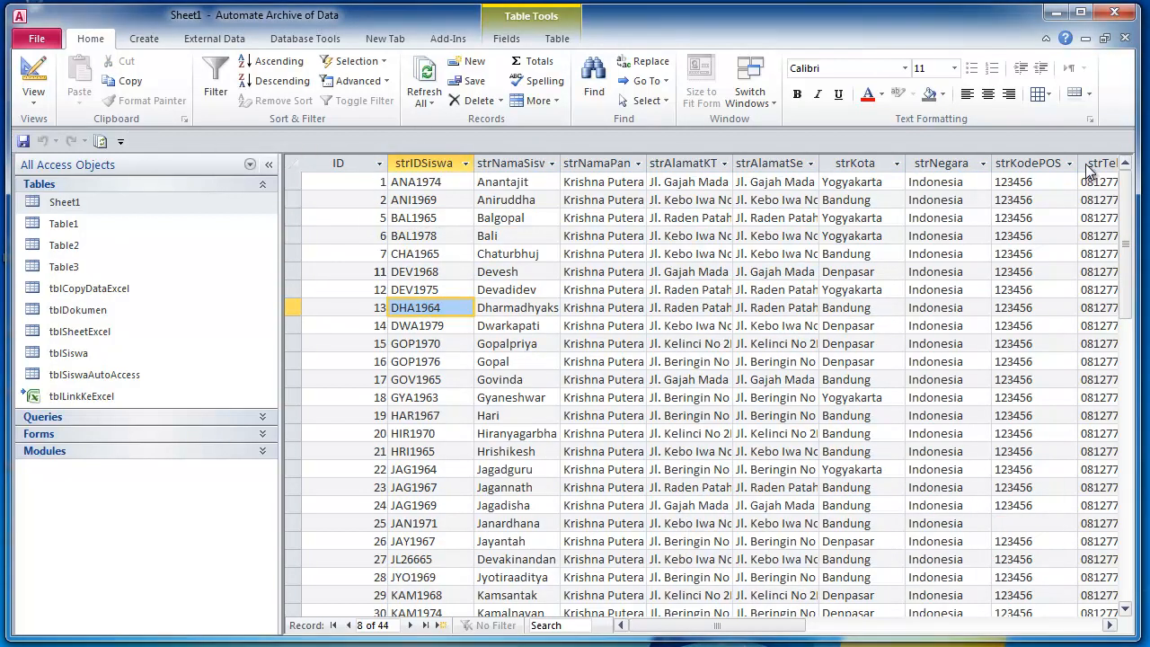
- Close the Sheet1 datasheet, then start an Excel link setup and cancel it
left_click(1125, 39)
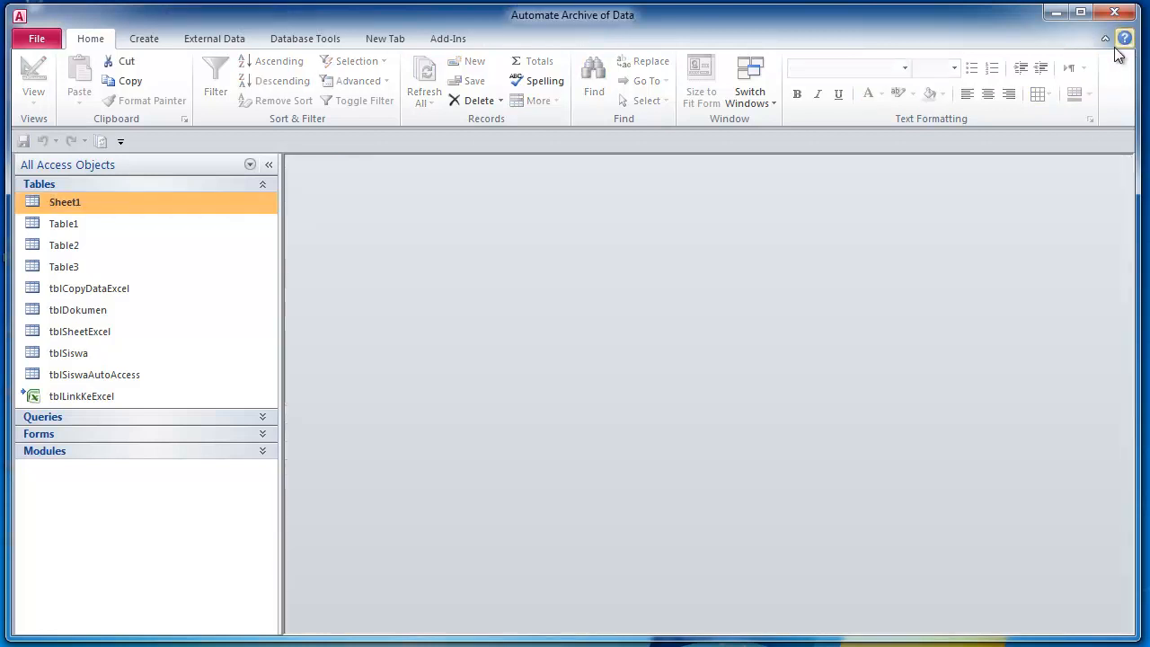
right_click(102, 208)
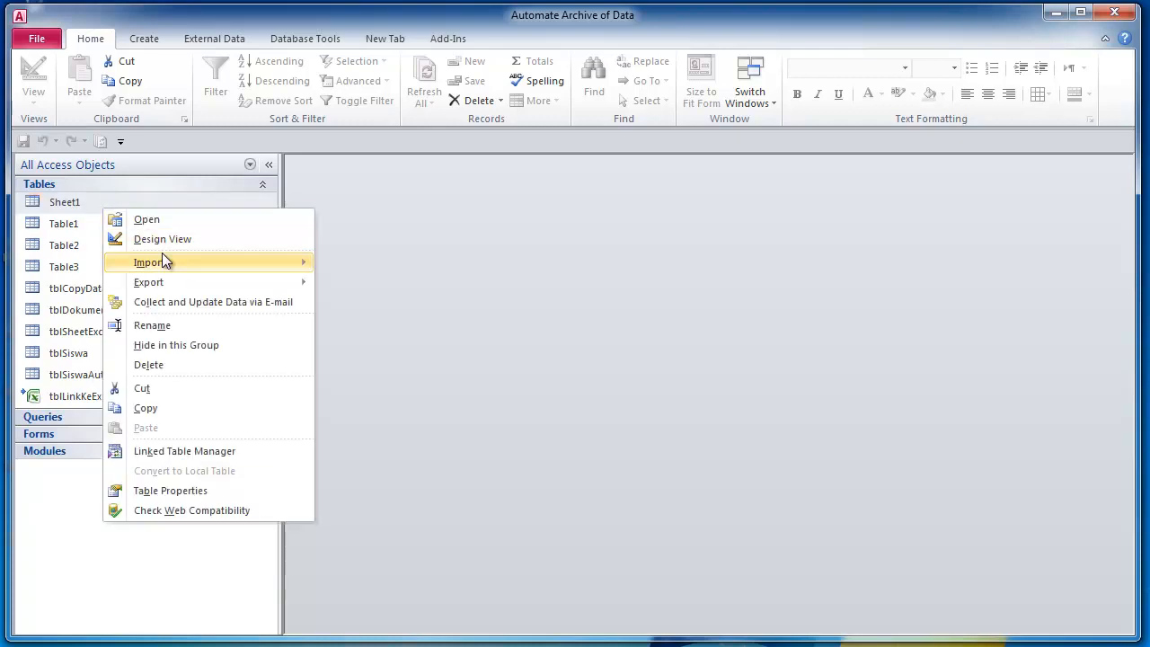
mouse_move(174, 260)
left_click(344, 284)
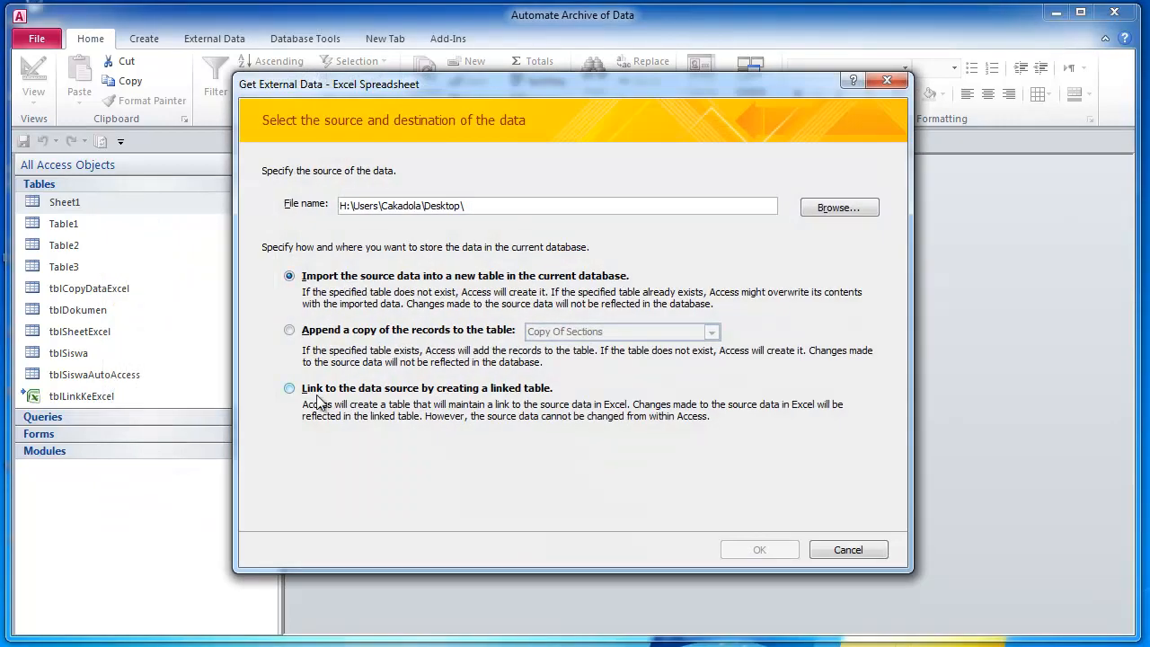
left_click(289, 388)
left_click(844, 556)
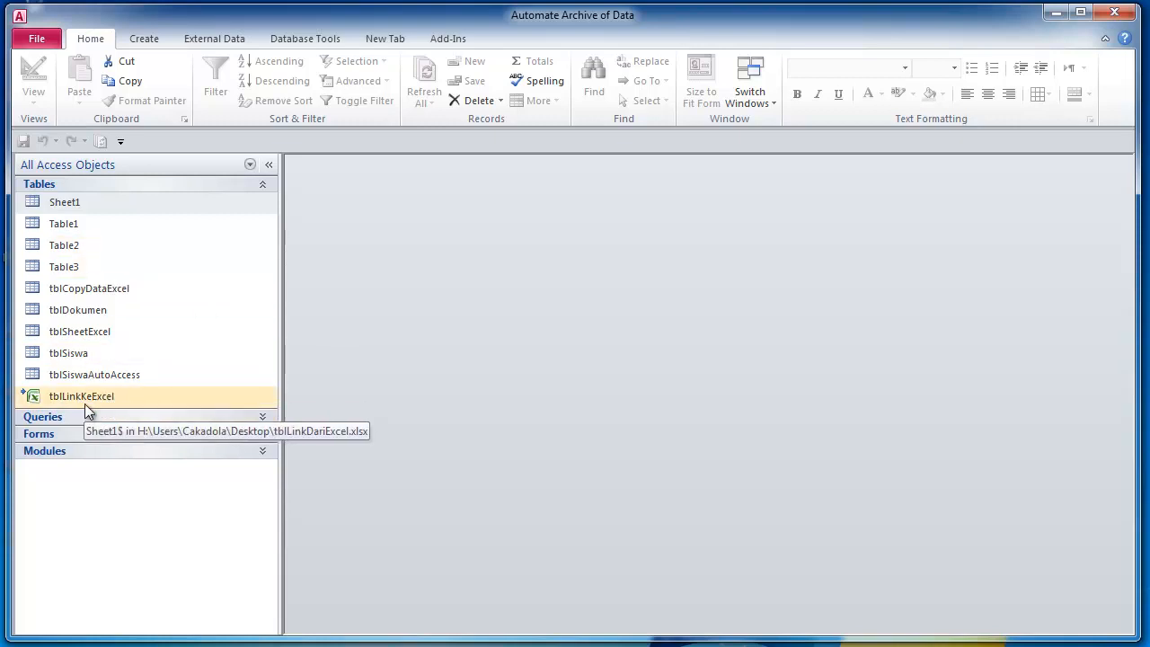
- Set up linking to tblLinkDariExcel.xlsx, cancel the wizard, and select tblLinkKeExcel
right_click(82, 208)
mouse_move(176, 265)
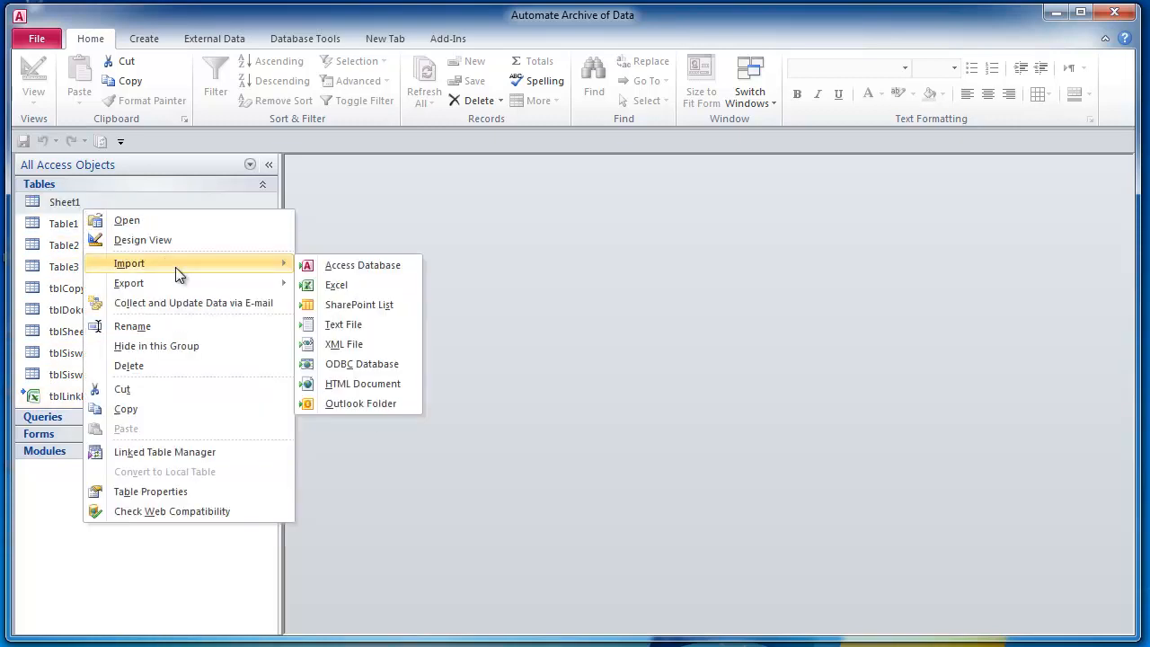
left_click(334, 285)
left_click(304, 391)
left_click(850, 211)
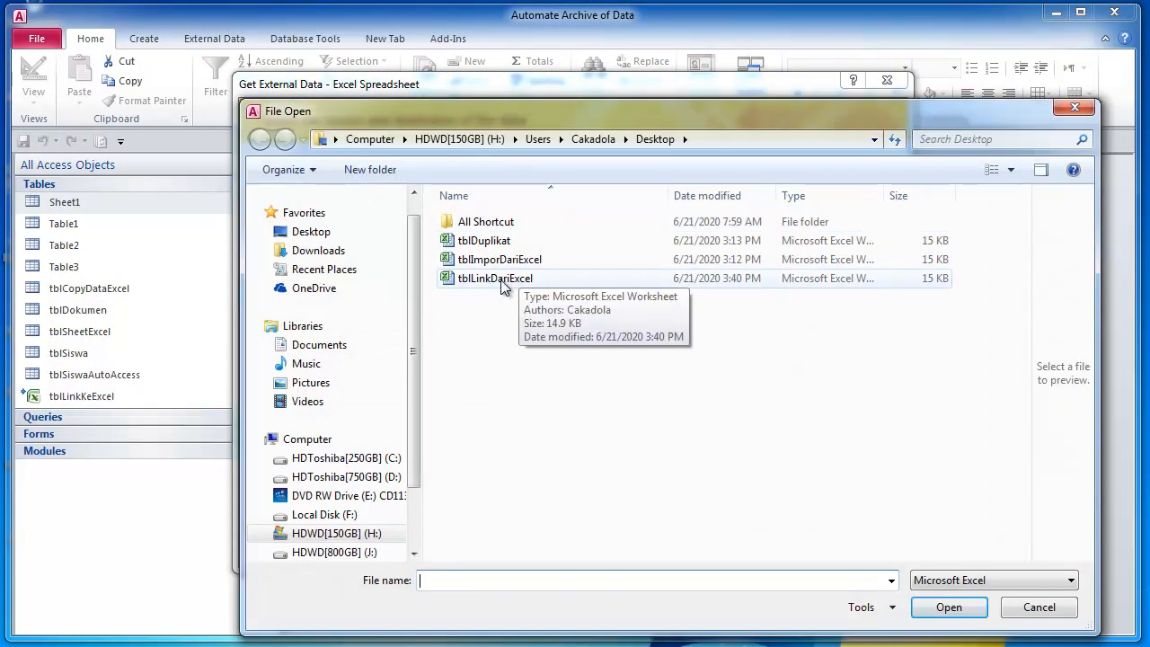
left_click(501, 280)
left_click(949, 608)
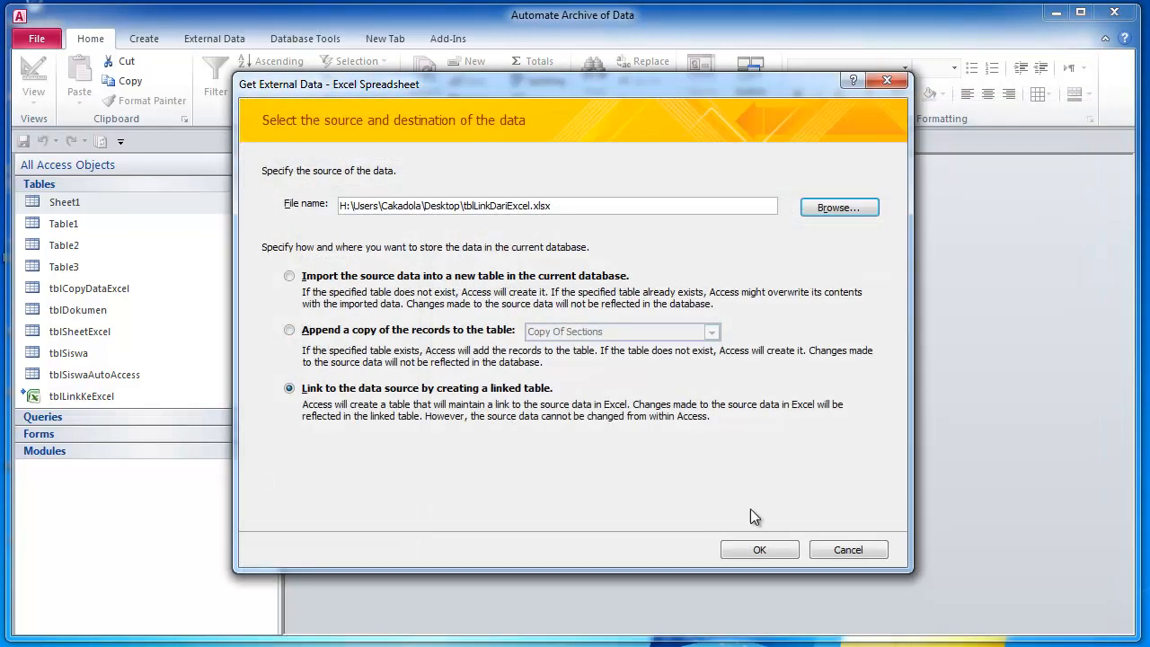
left_click(759, 550)
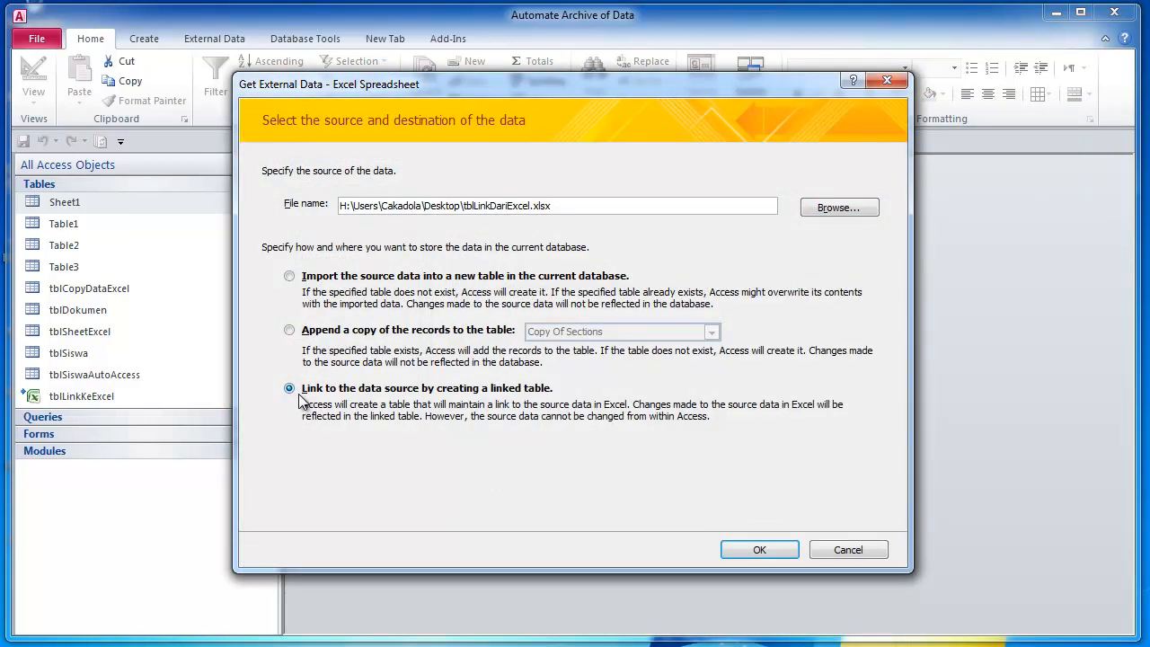
left_click(759, 550)
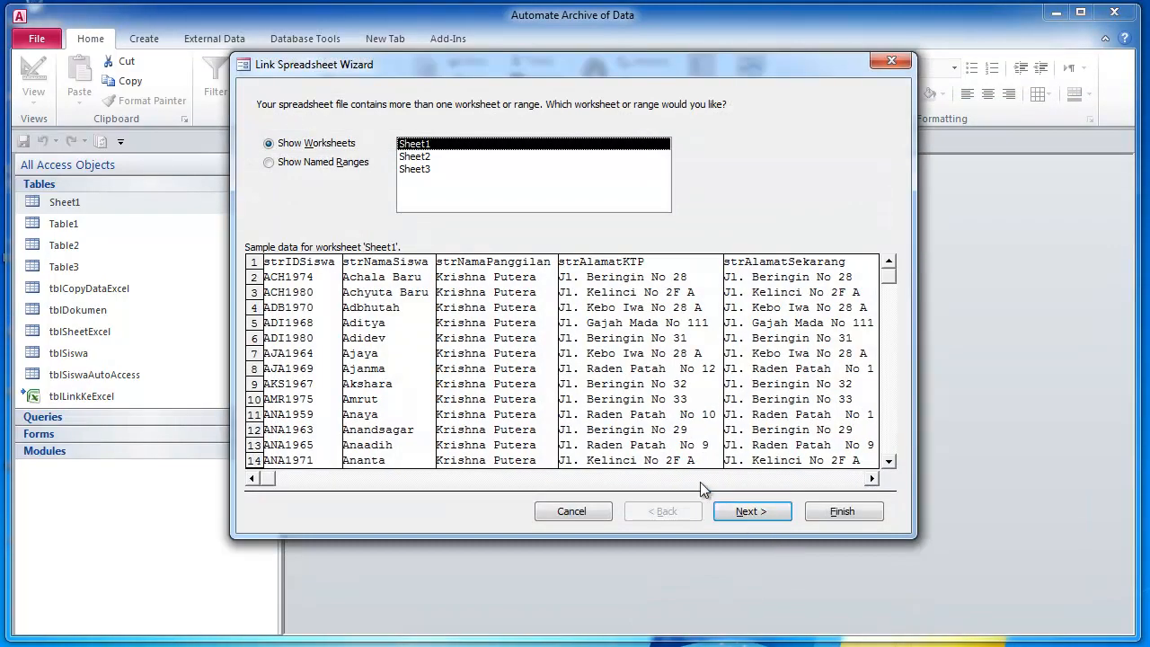
left_click(597, 508)
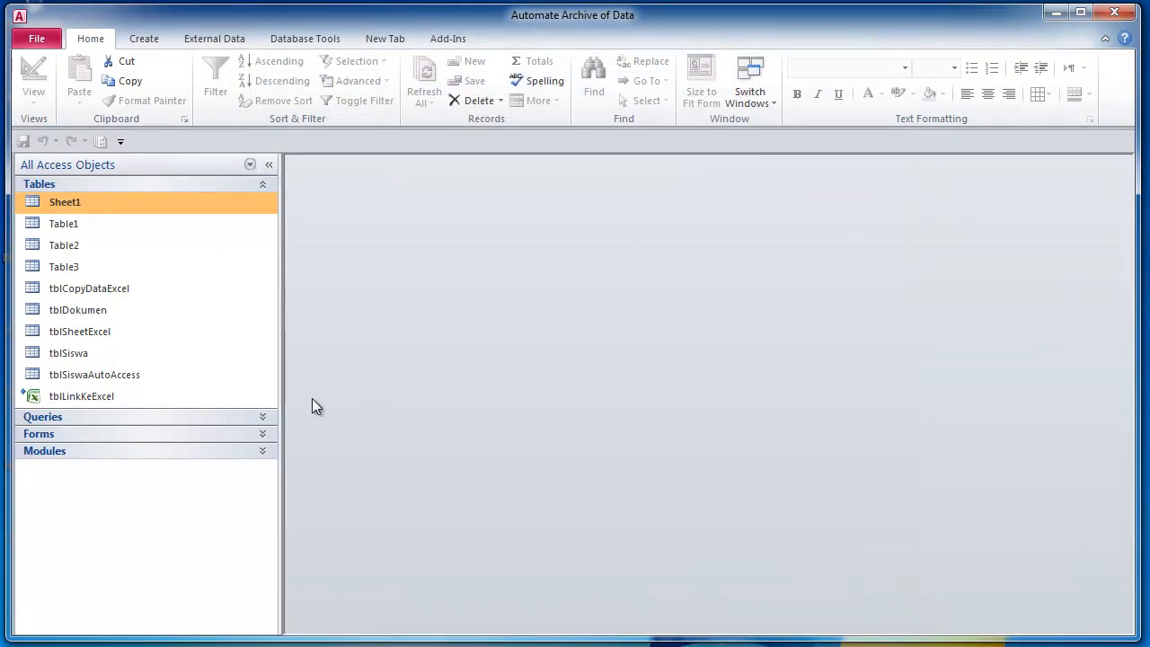
left_click(136, 395)
double_click(135, 395)
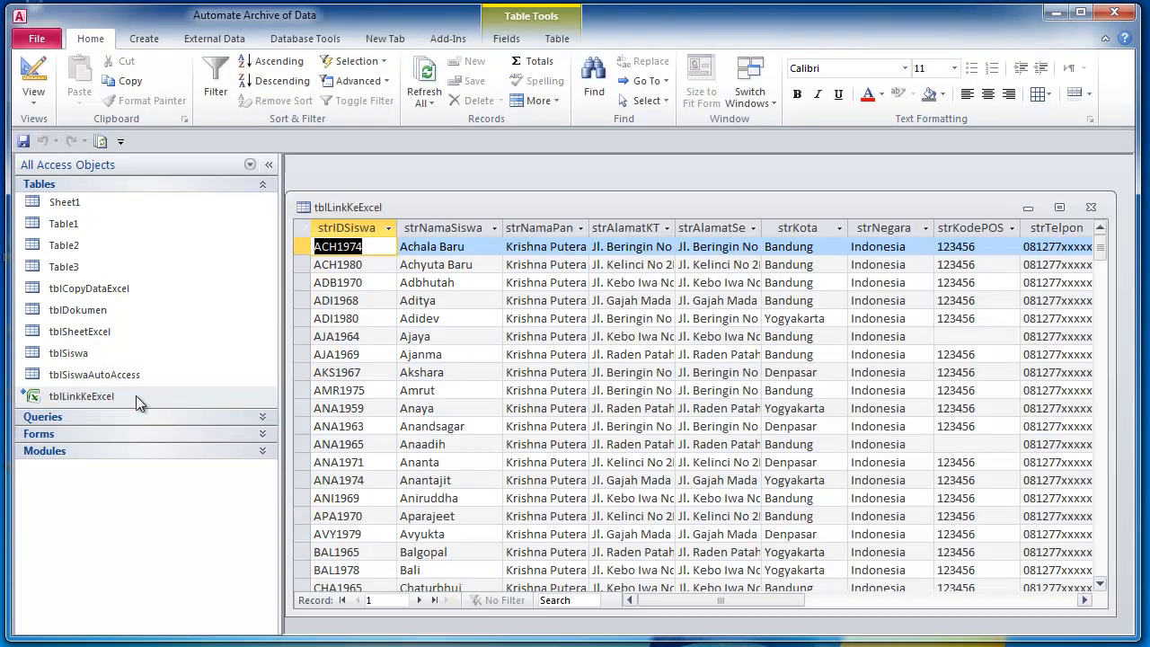
left_click(1060, 208)
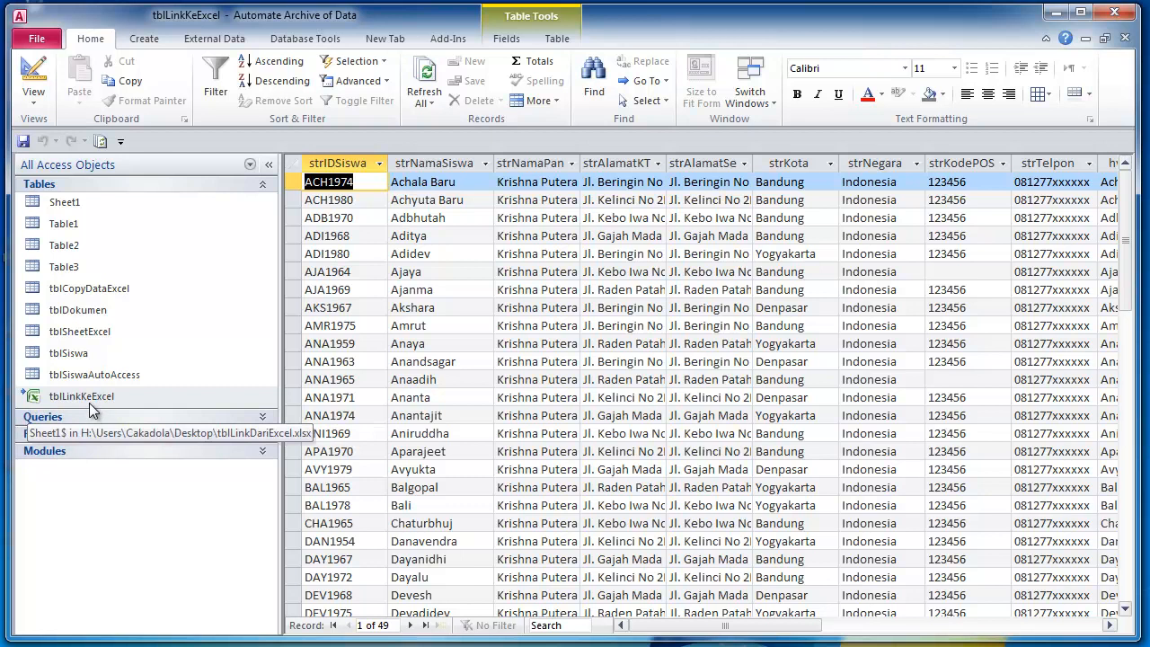
left_click(473, 183)
left_click(471, 220)
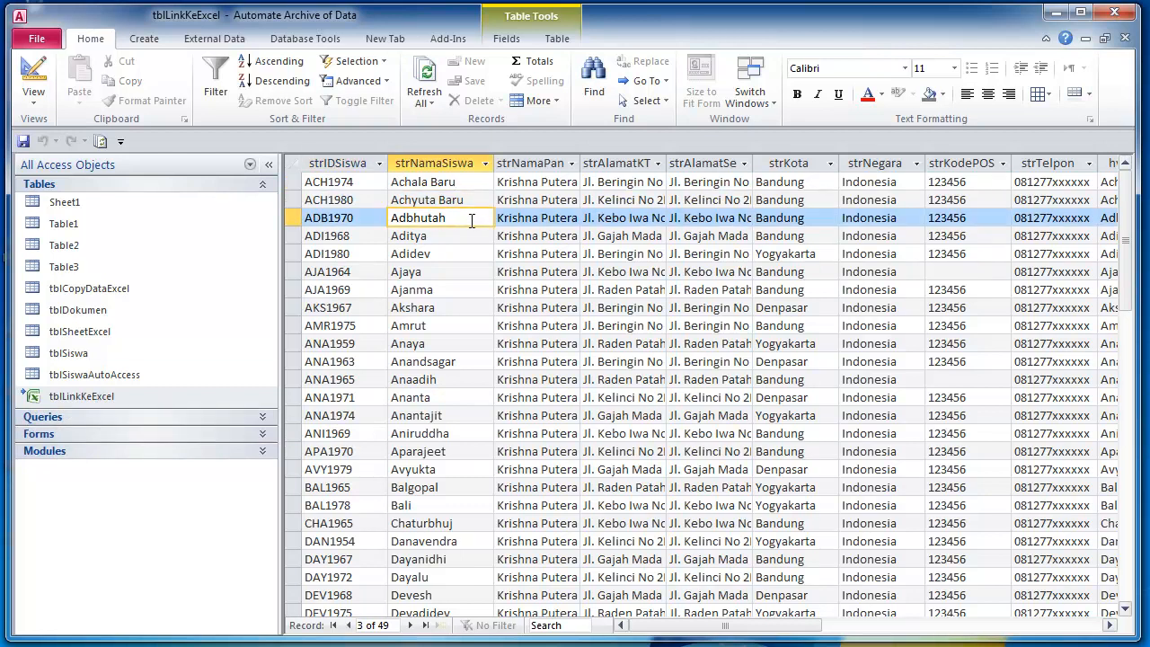
left_click(471, 247)
left_click(459, 265)
left_click(456, 241)
left_click(437, 301)
- Review records Amrut through Anaadih, return up to Adbhutah, then close Access
left_click(444, 327)
left_click(441, 361)
left_click(439, 379)
left_click(442, 307)
left_click(444, 285)
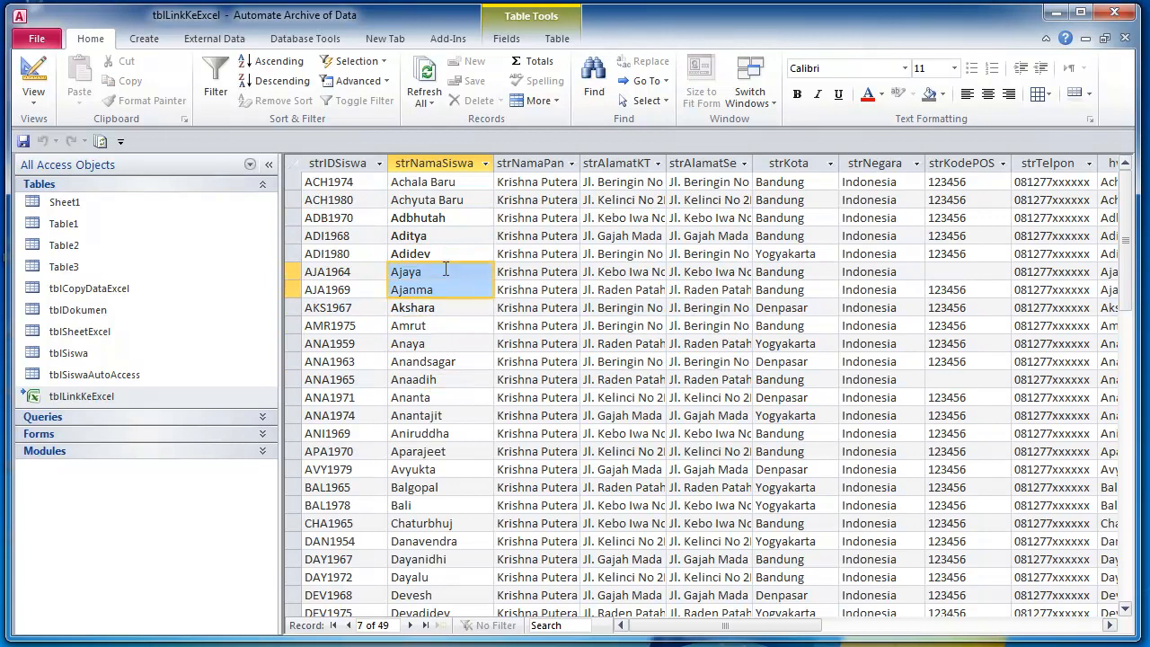
left_click(445, 254)
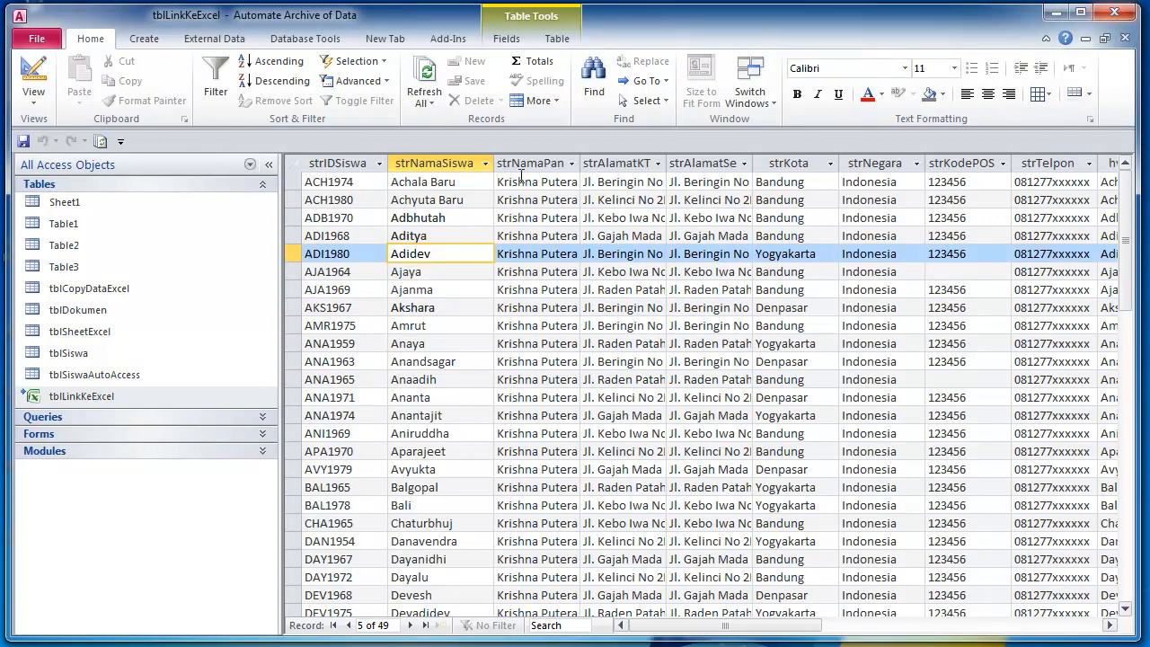
key("Up")
key("Up")
left_click(1119, 14)
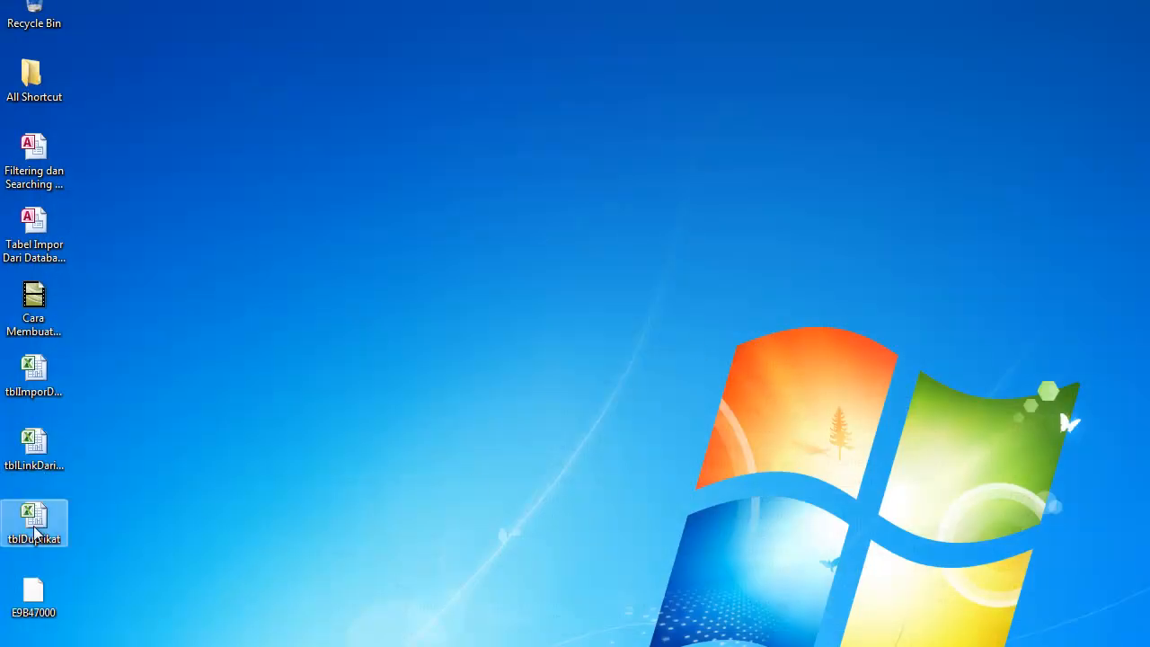
- Open the tblLinkDariExcel workbook and check the extent of the name data
double_click(34, 459)
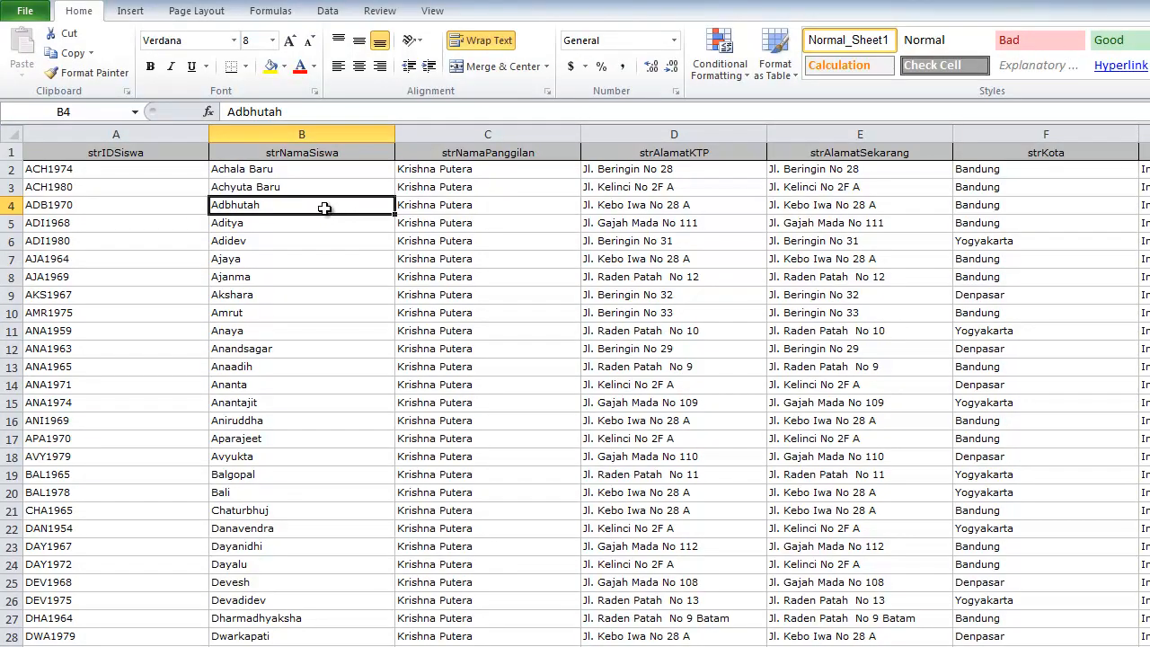
left_click(310, 238)
key("ctrl+Down")
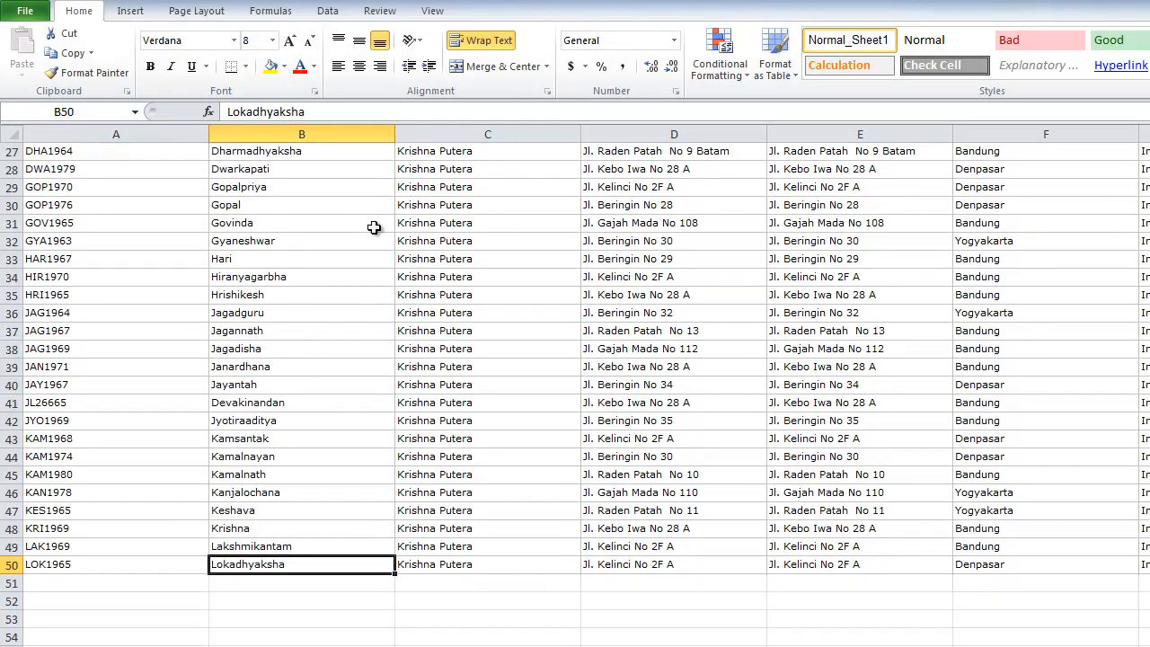
key("ctrl+Home")
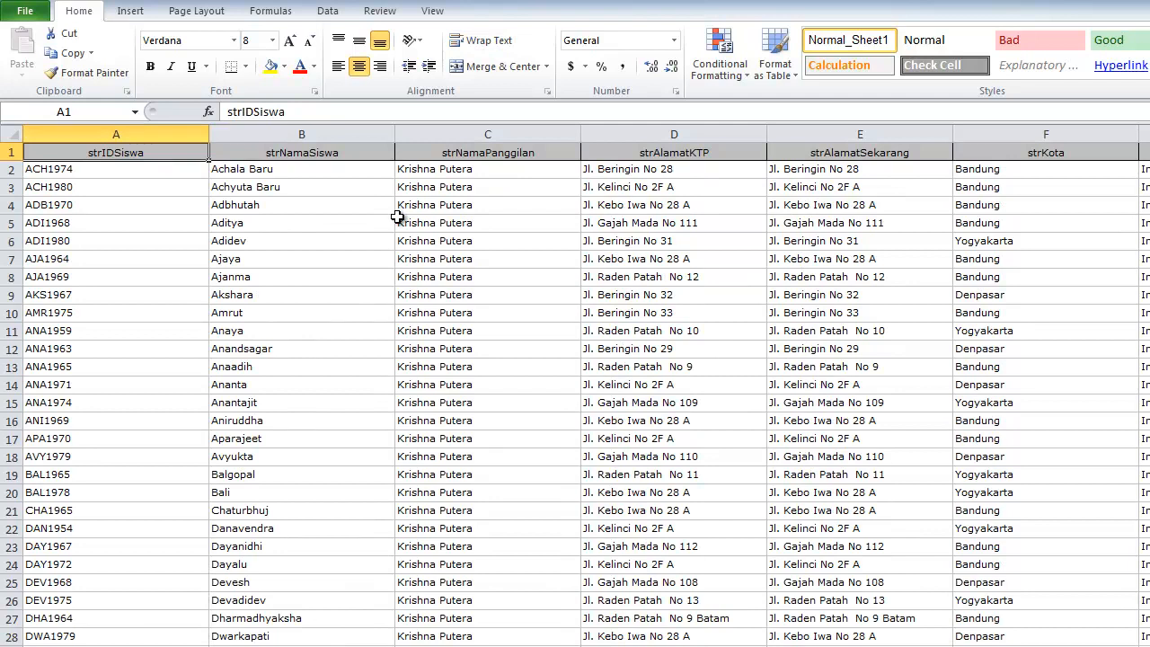
- Change B4 to 'Adbhutah Baru Juga' and B5 to 'Aditya Link baru'
left_click(277, 204)
double_click(279, 209)
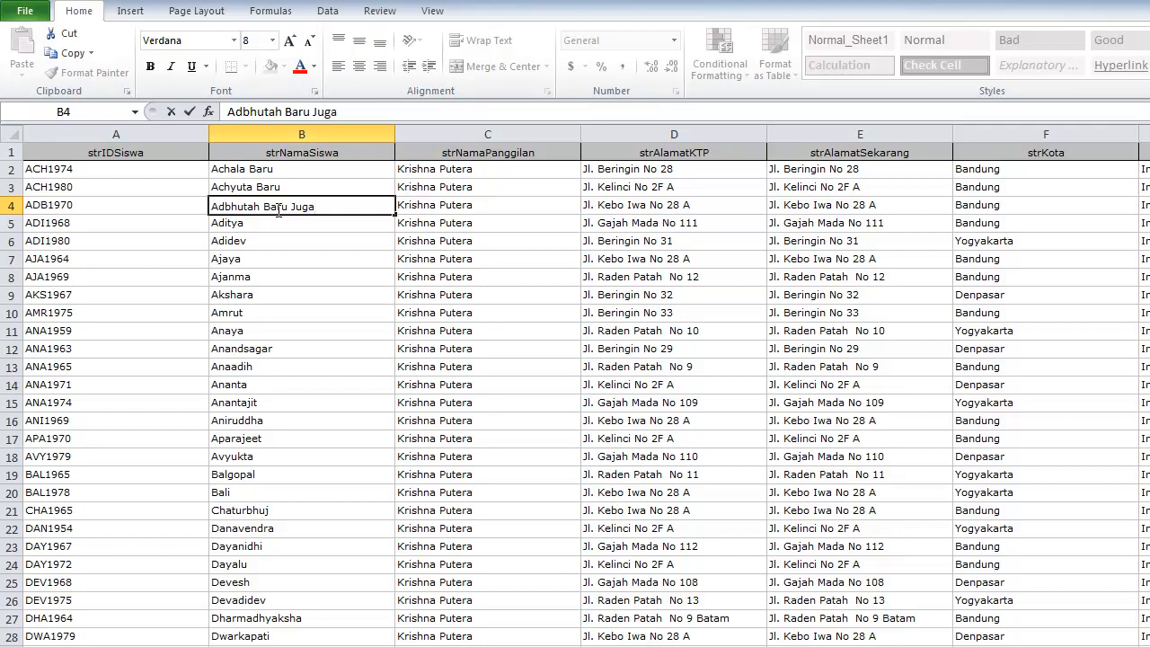
left_click(272, 227)
double_click(274, 227)
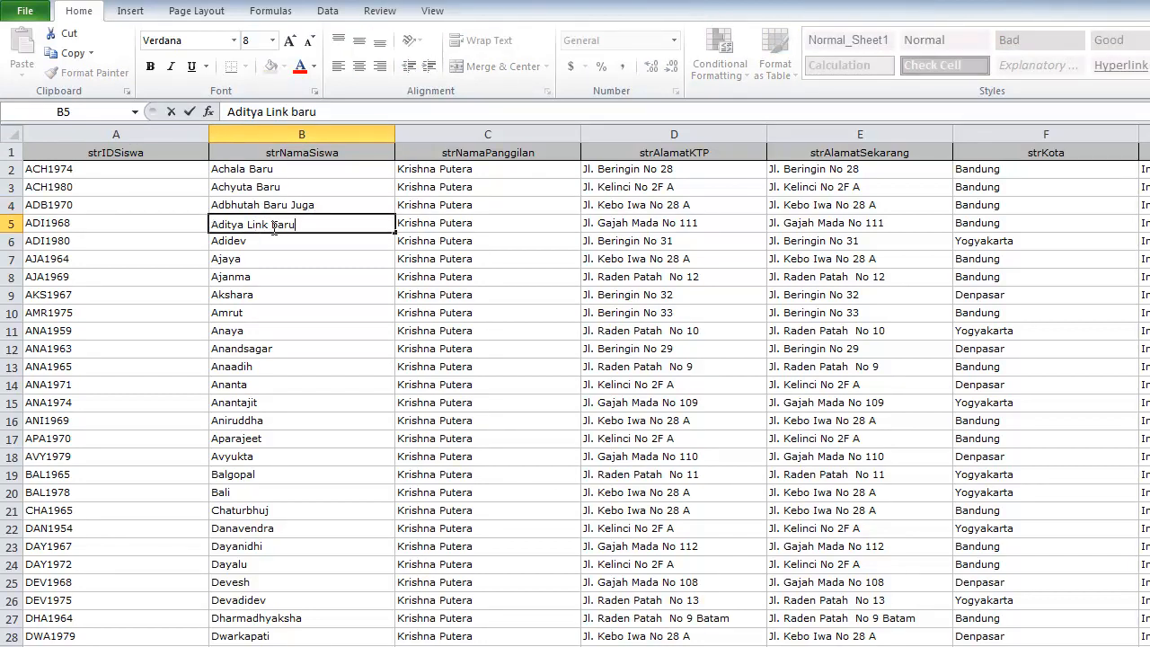
left_click(278, 277)
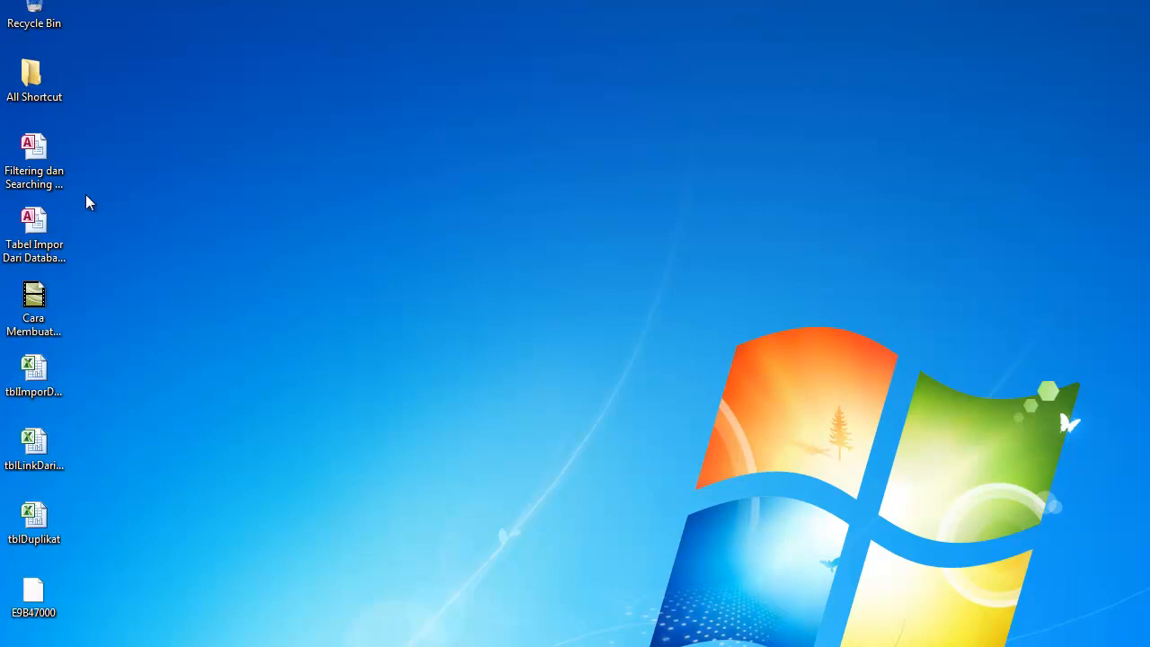
- Reopen the database, open tblLinkKeExcel and autofit the strNamaSiswa column
double_click(45, 166)
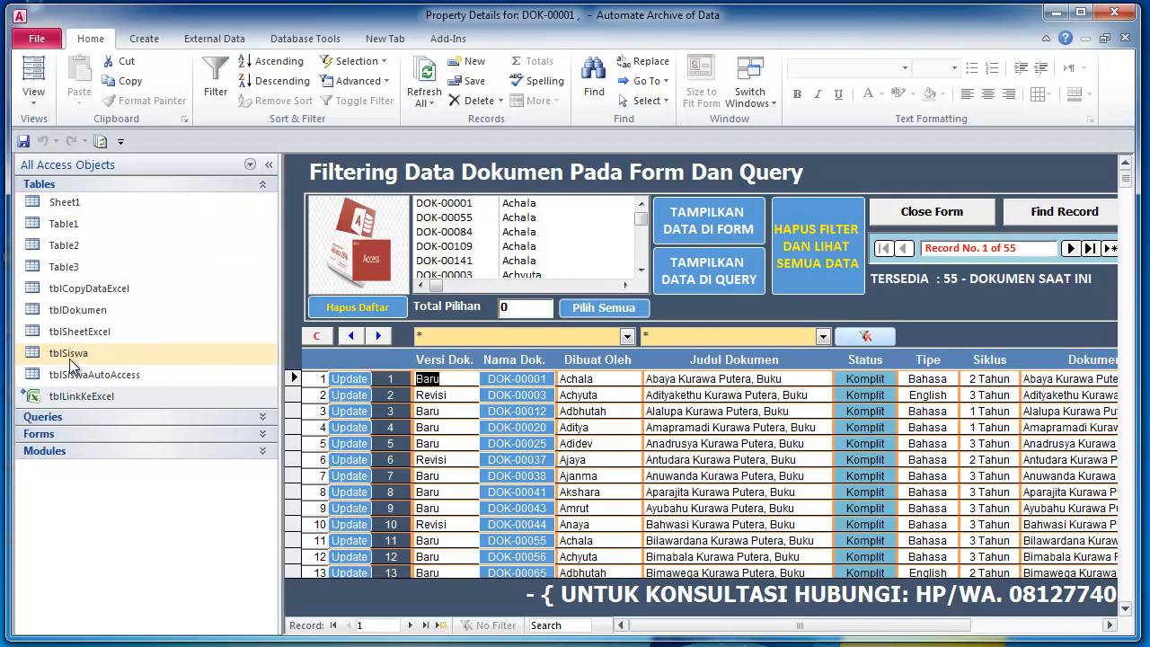
double_click(83, 396)
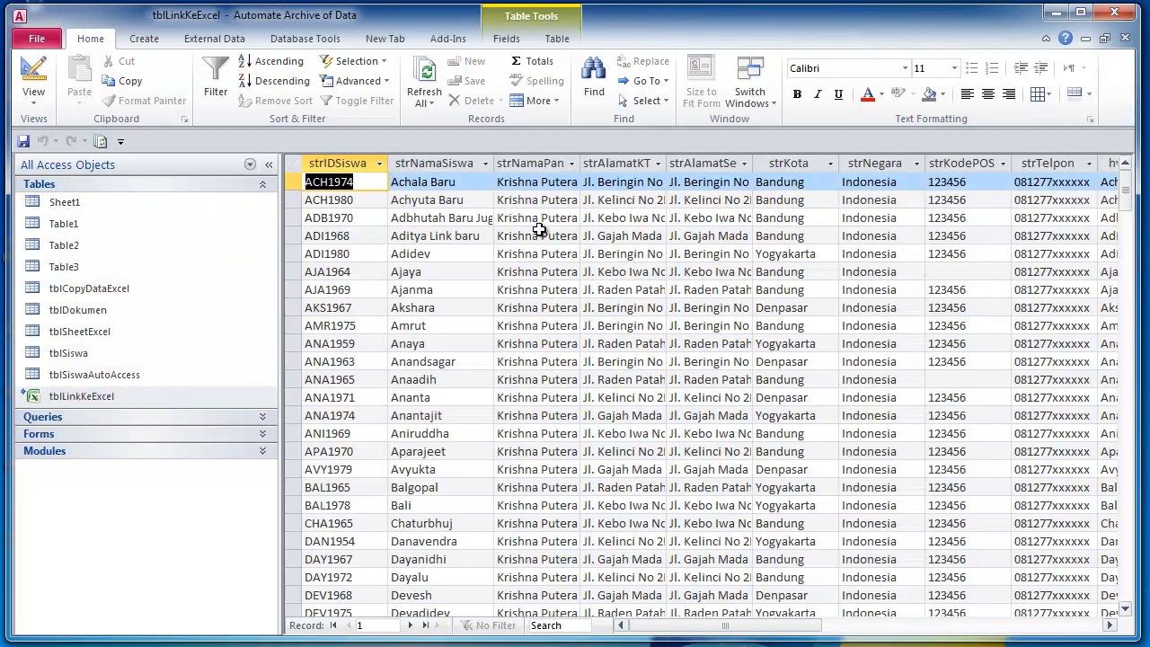
double_click(493, 163)
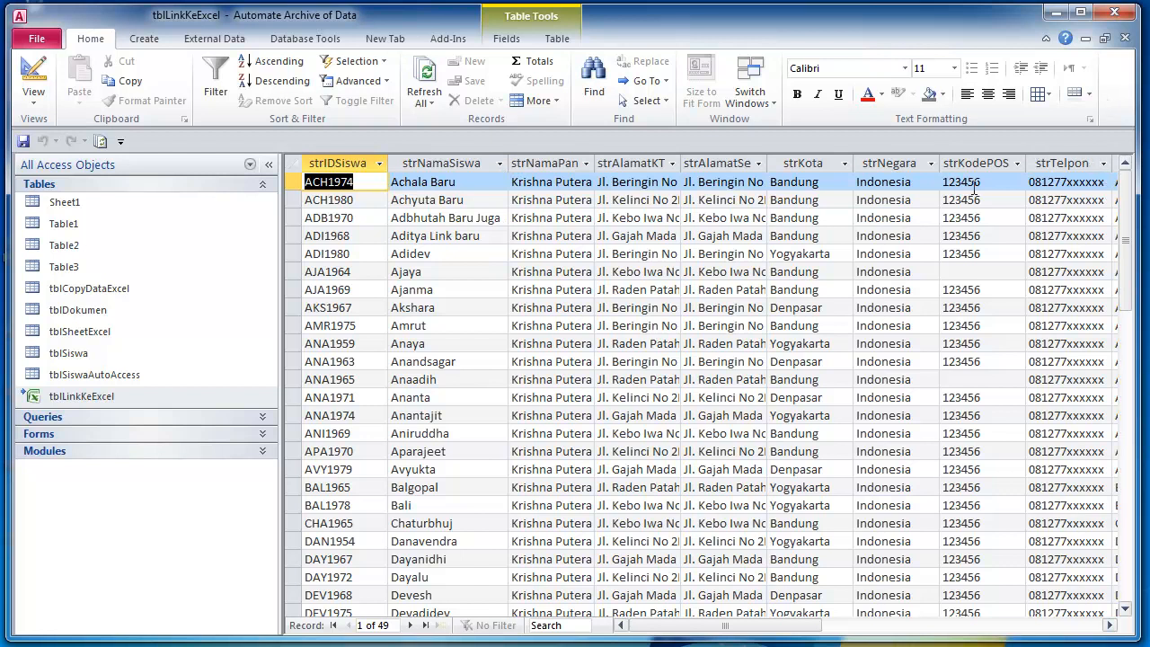
- Check the updated Adbhutah Baru Juga and Aditya Link baru records
left_click(439, 217)
left_click(439, 269)
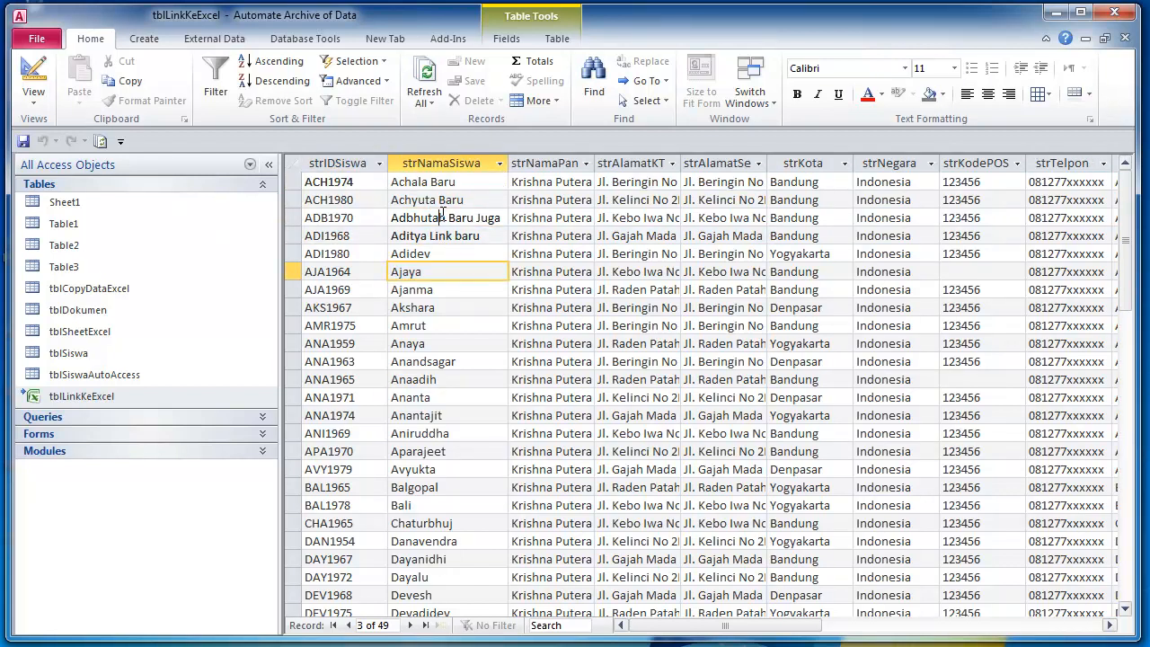
left_click(442, 216)
left_click(487, 234)
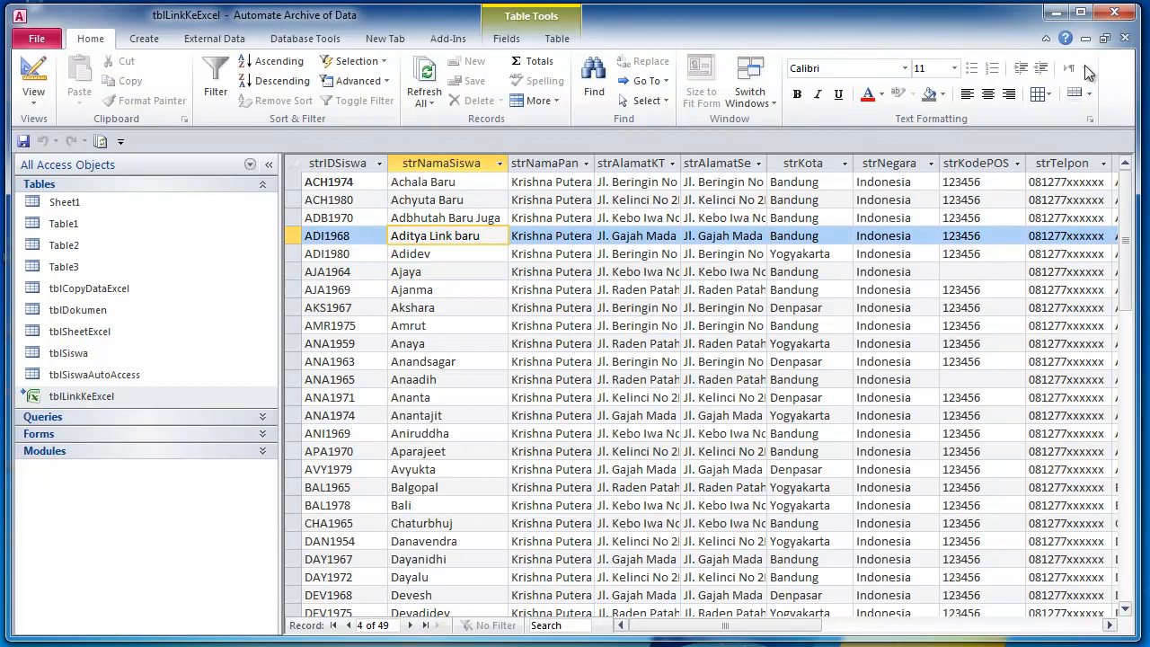
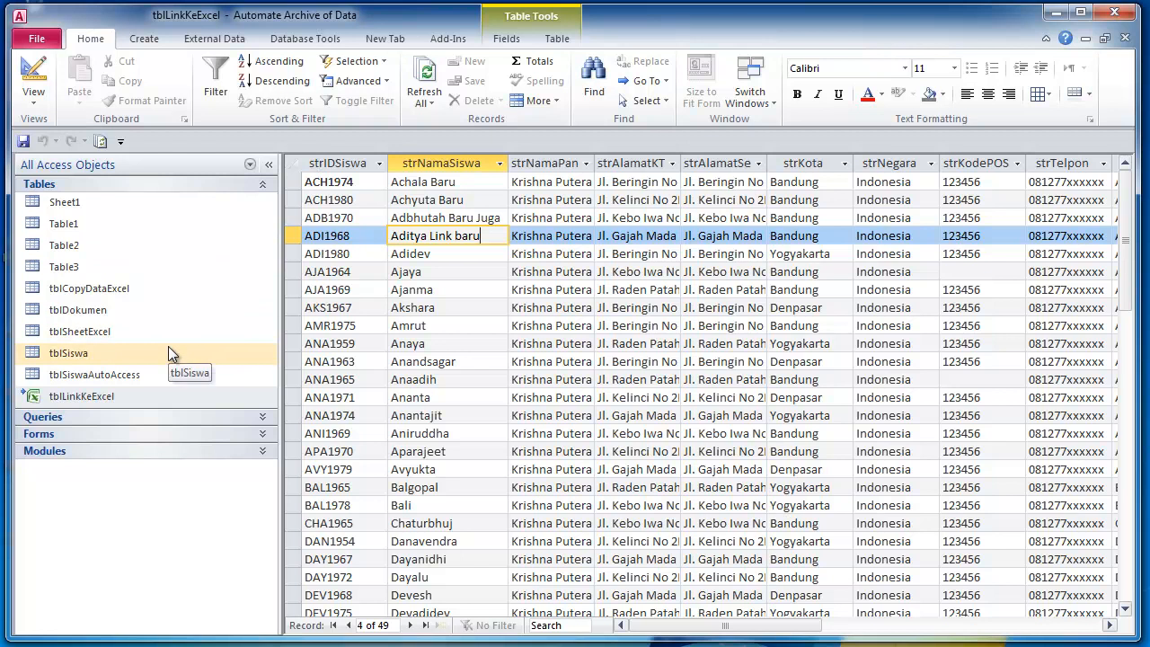
- Close tblLinkKeExcel without saving its layout, then close the Property Details form
left_click(1125, 39)
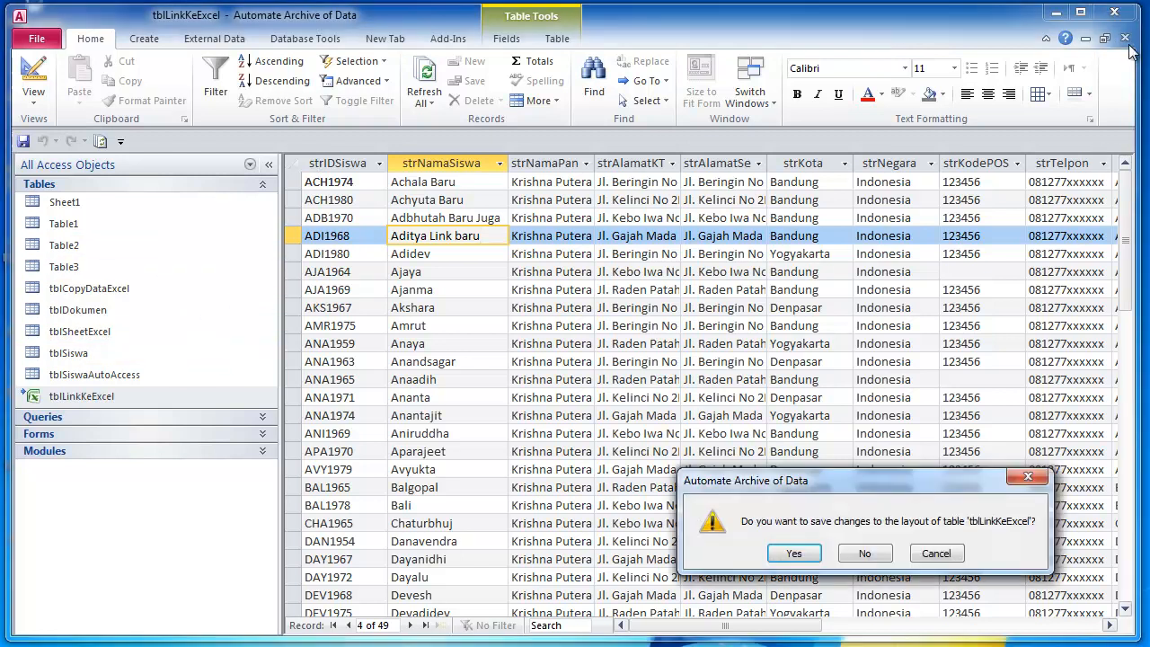
left_click(865, 552)
left_click_drag(1066, 174, 710, 318)
left_click(971, 340)
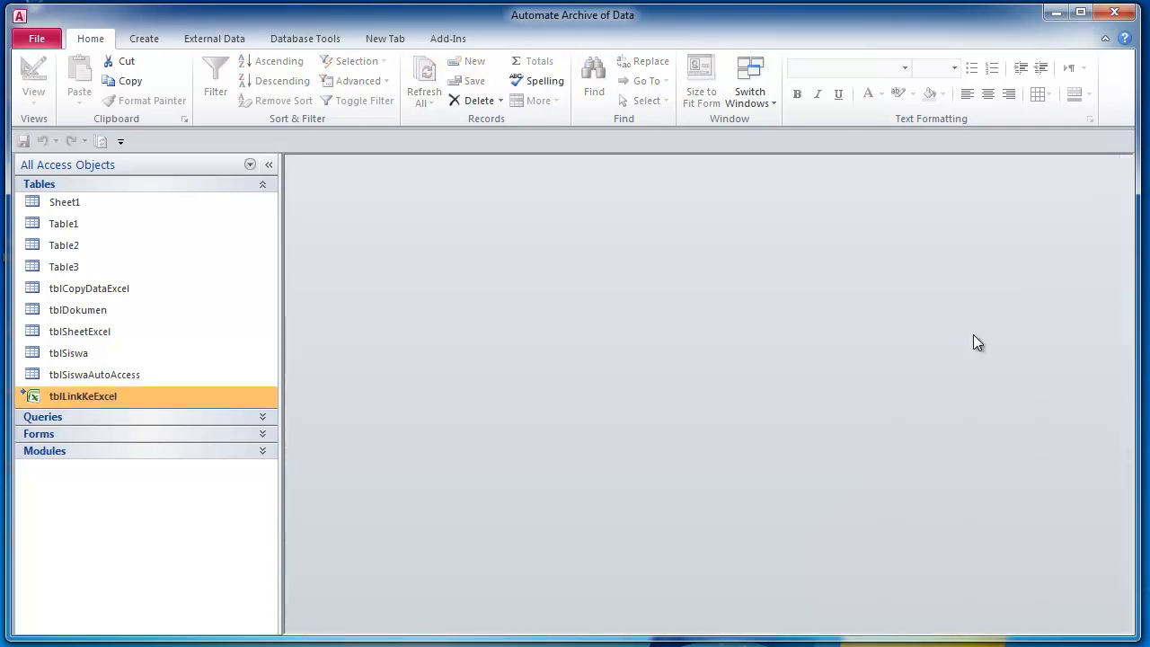
- Open tblSiswa maximized and expand the tblDokumen subdatasheets for all students
double_click(109, 353)
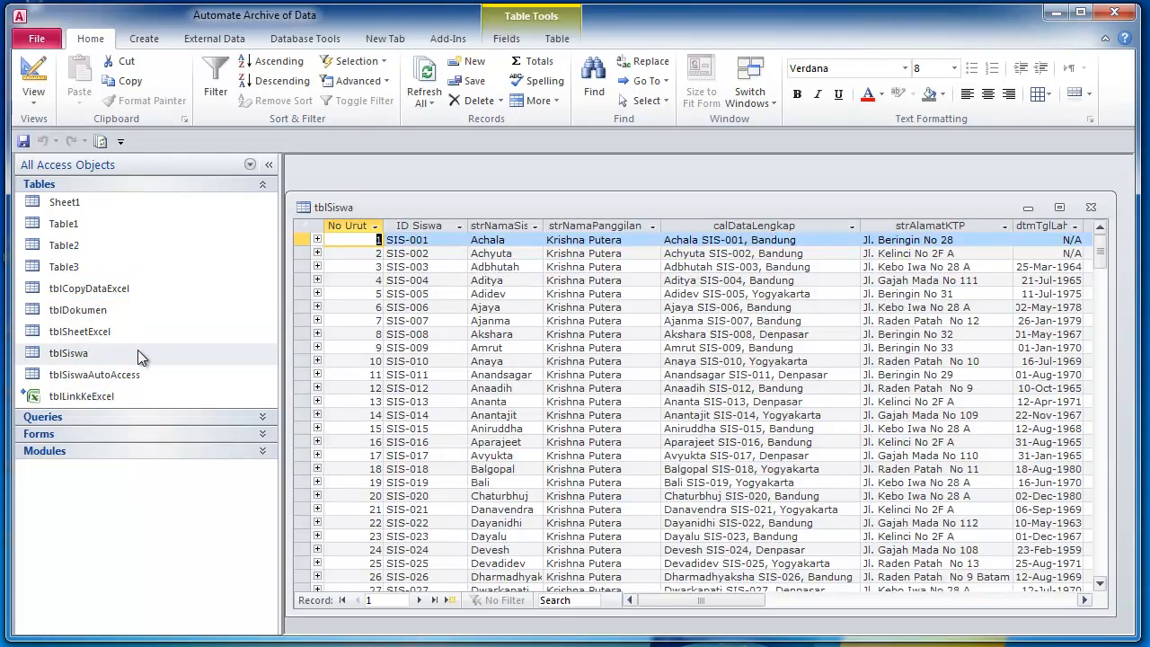
left_click(1059, 208)
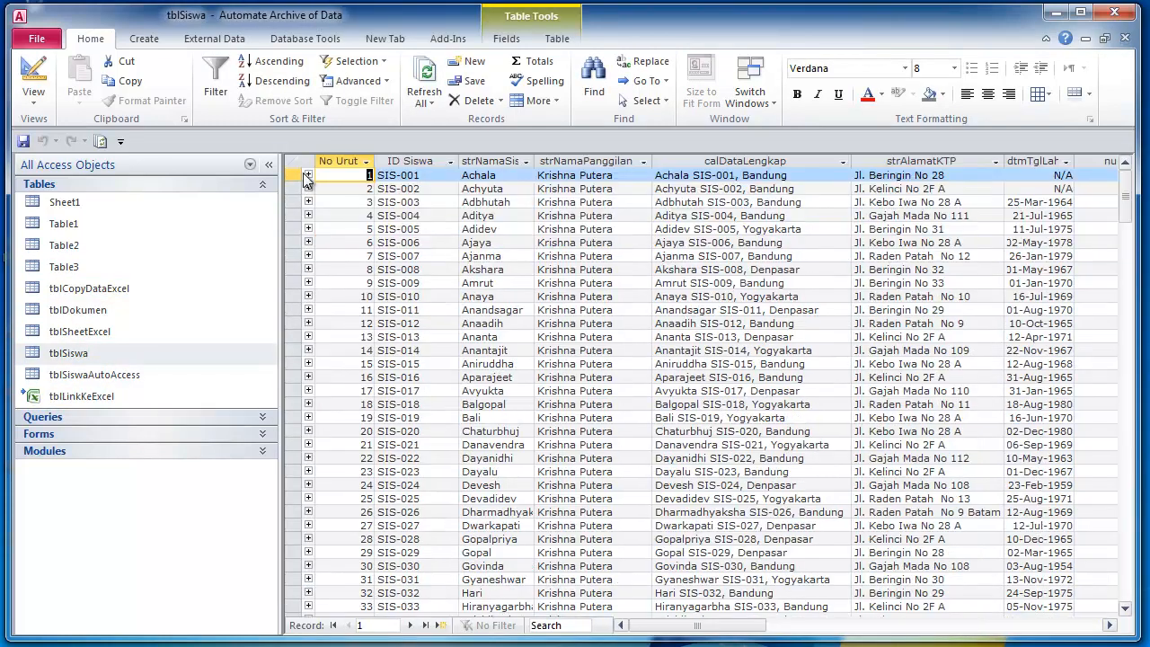
left_click(308, 175)
left_click(294, 160)
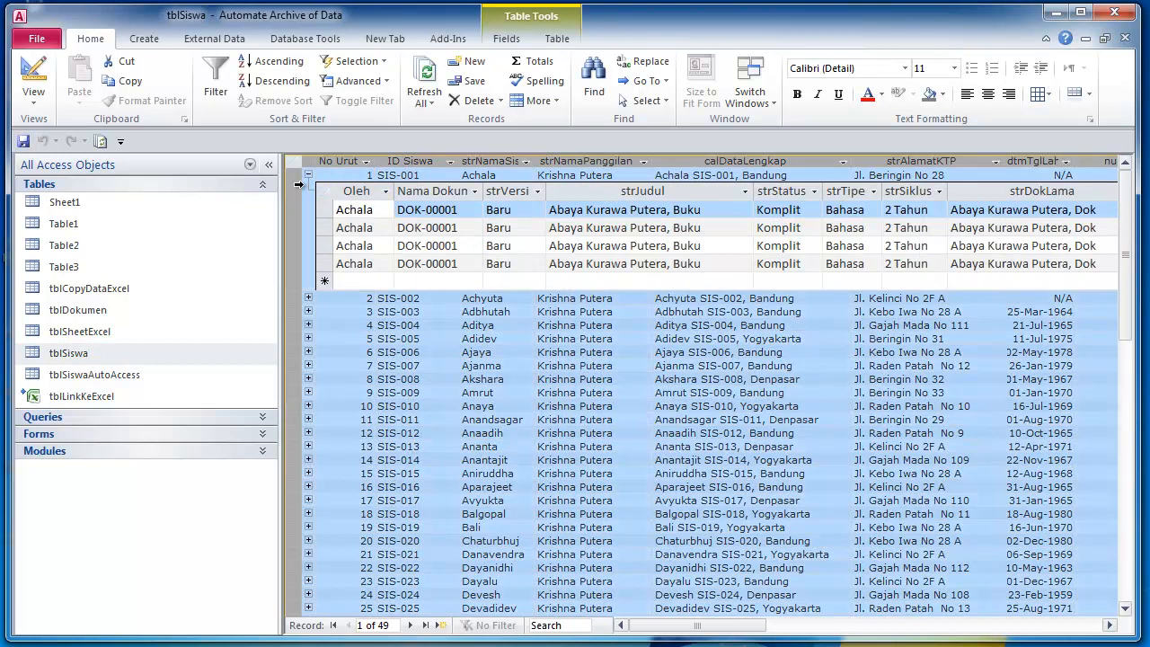
left_click(307, 298)
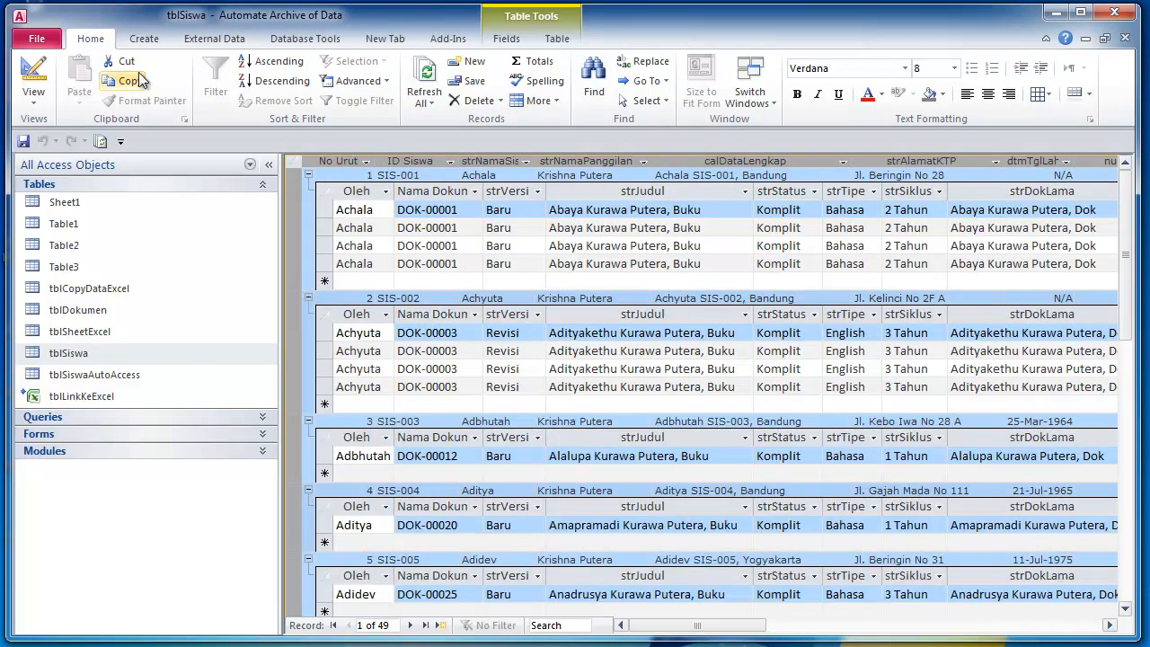
- Collapse all the document subdatasheets again and make record 2 current
left_click(457, 245)
left_click(295, 163)
left_click(310, 176)
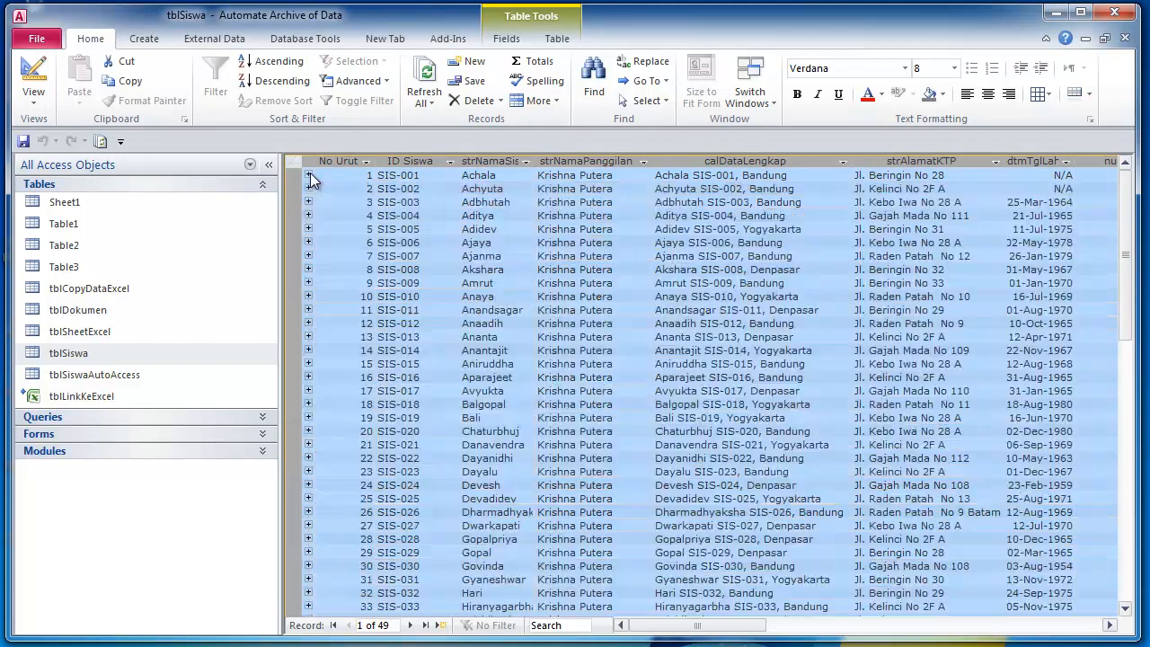
left_click(333, 189)
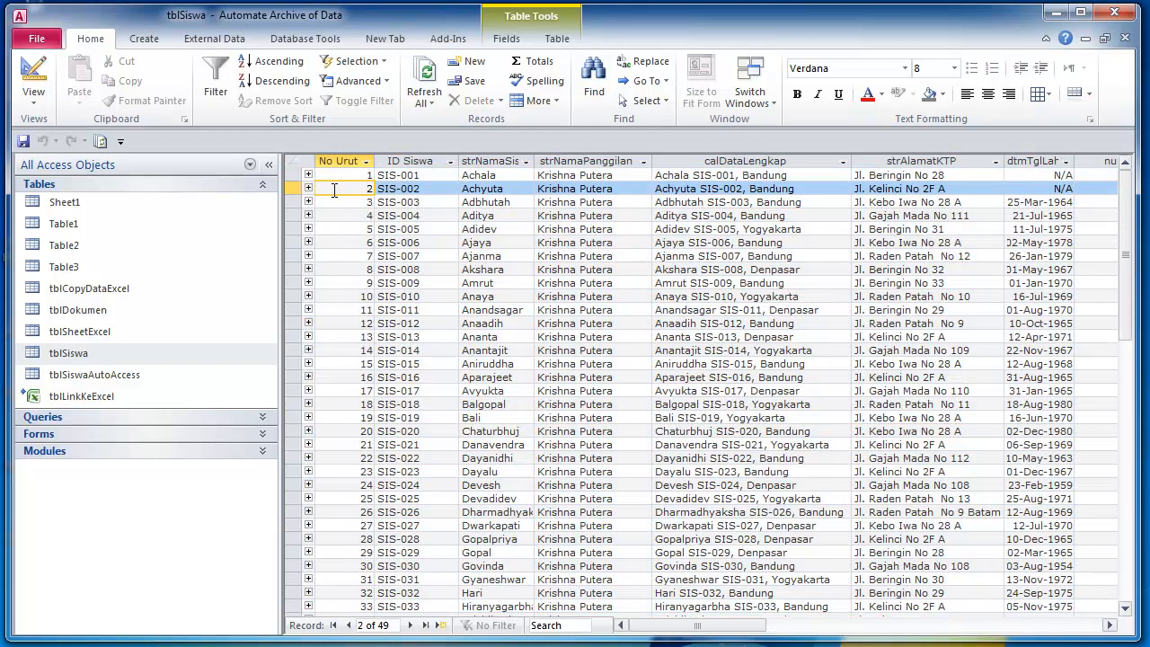
- Open tblSiswa in Design View and compare the numNmrUrut and strIDSiswa data types
left_click(65, 353)
left_click(39, 82)
left_click(396, 195)
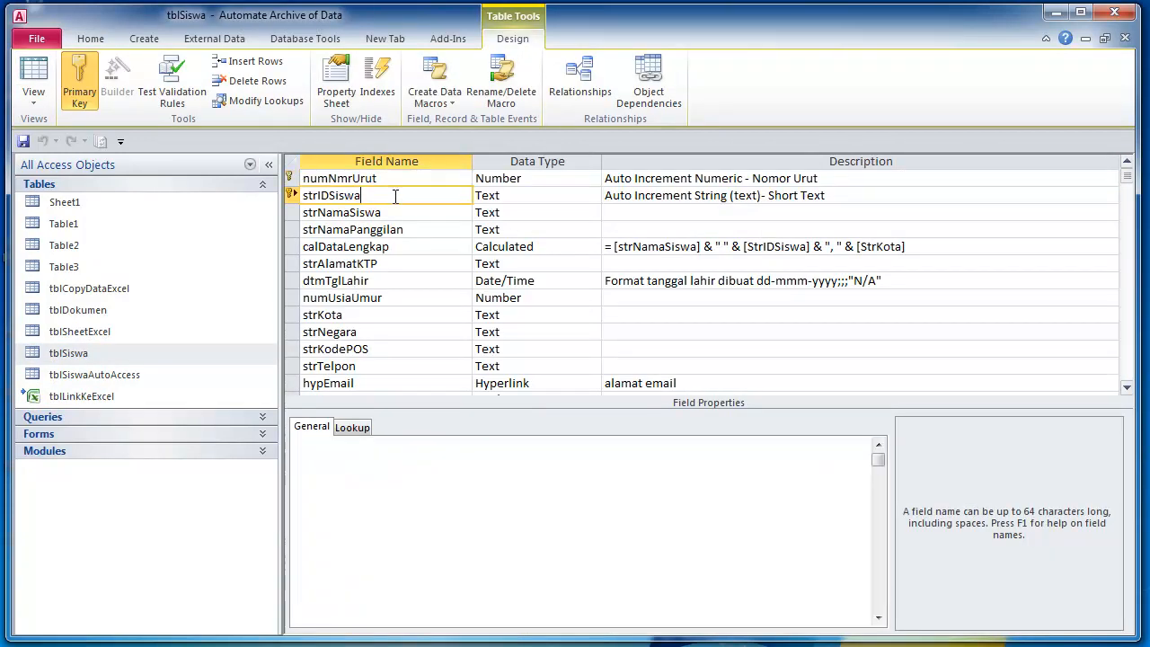
left_click(541, 180)
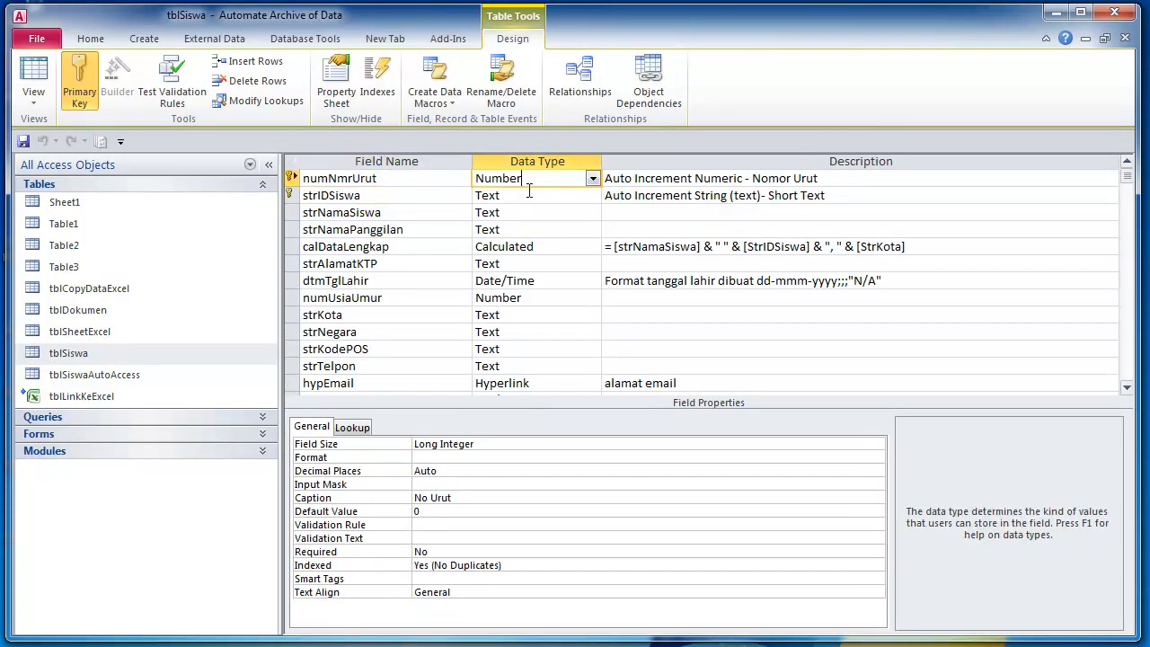
left_click(537, 194)
left_click(539, 181)
left_click(533, 193)
left_click(543, 178)
- Review strIDSiswa's field properties against numNmrUrut's Long Integer properties
left_click(407, 178)
left_click(396, 195)
left_click(397, 177)
left_click(381, 196)
left_click(406, 178)
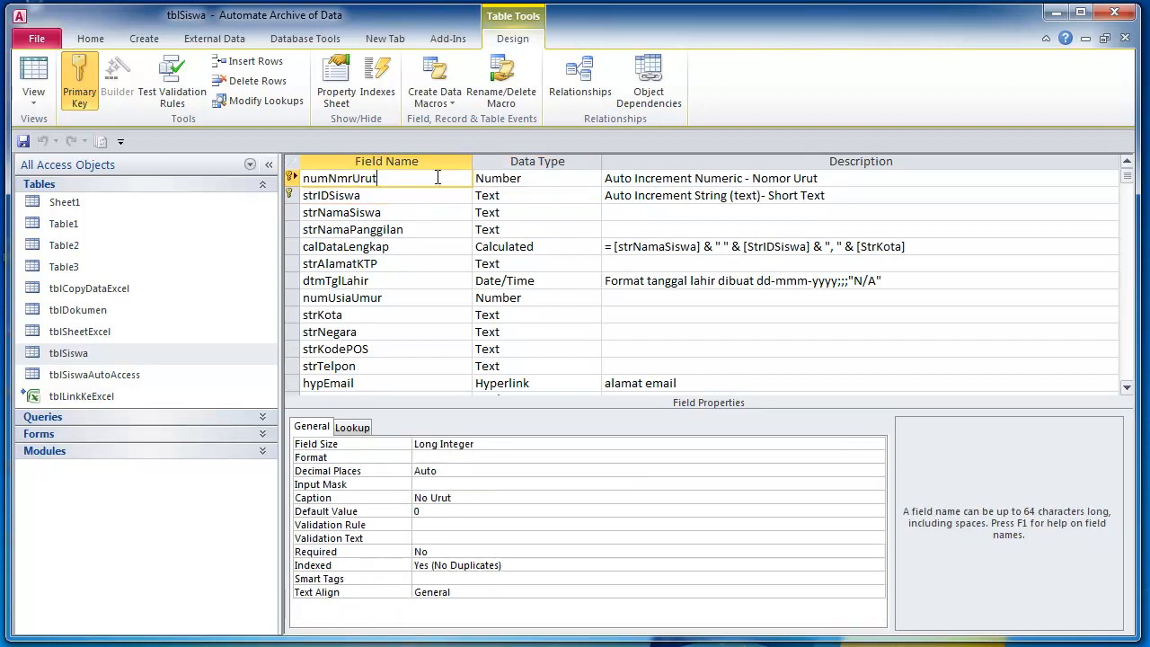
left_click(545, 179)
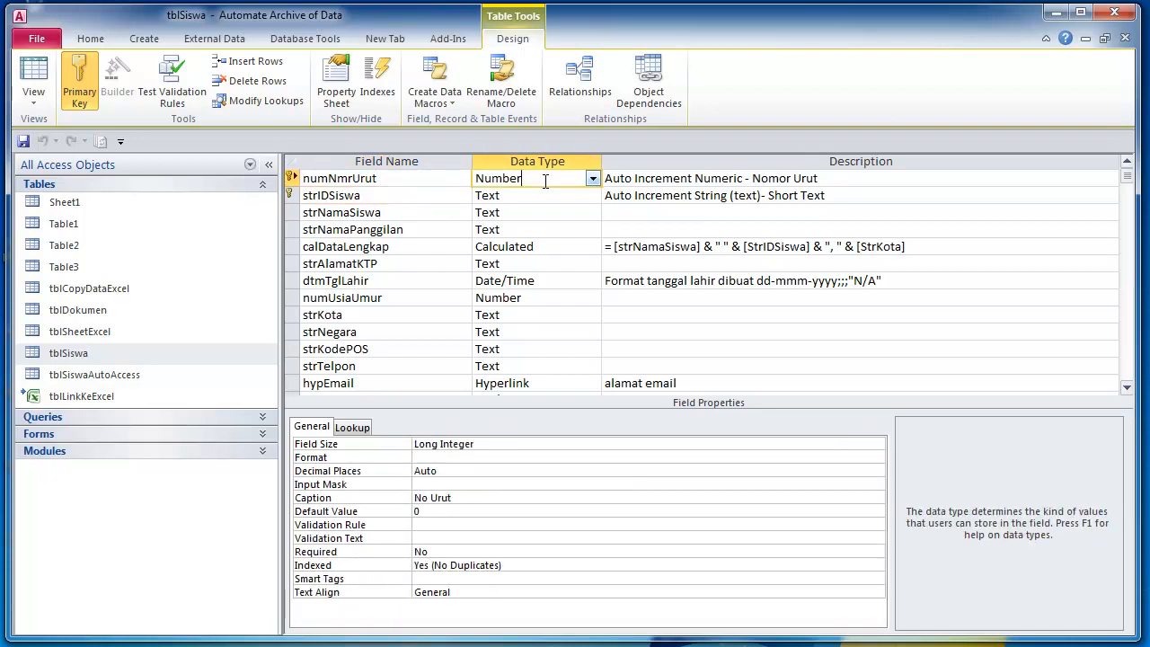
left_click(539, 195)
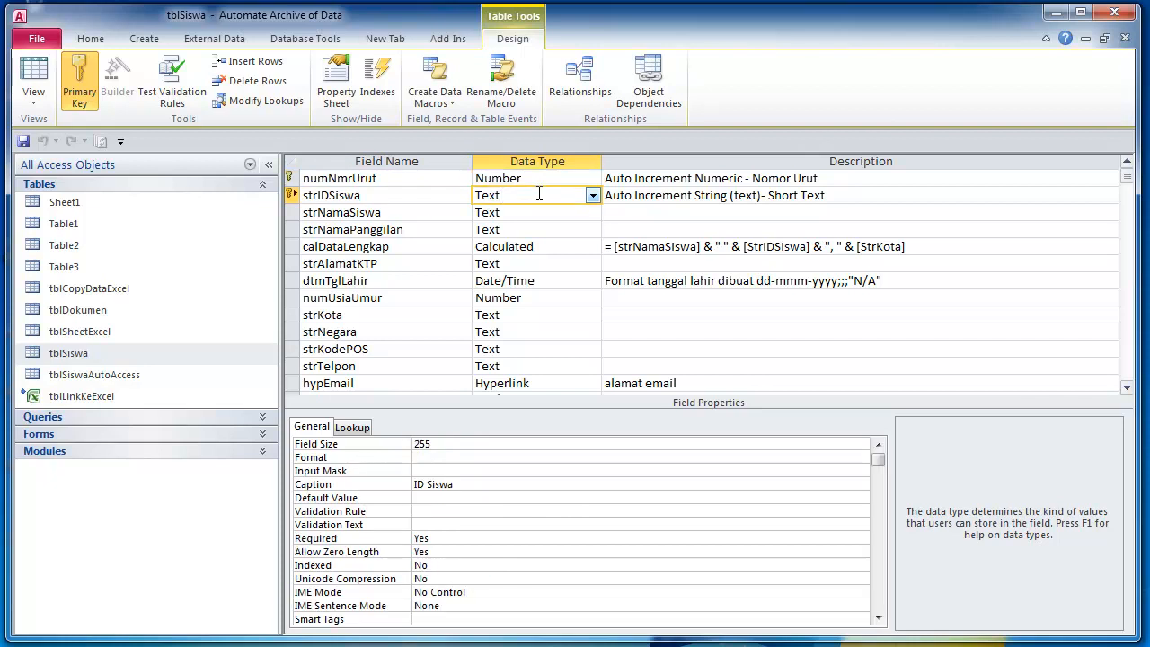
left_click(539, 178)
left_click(386, 180)
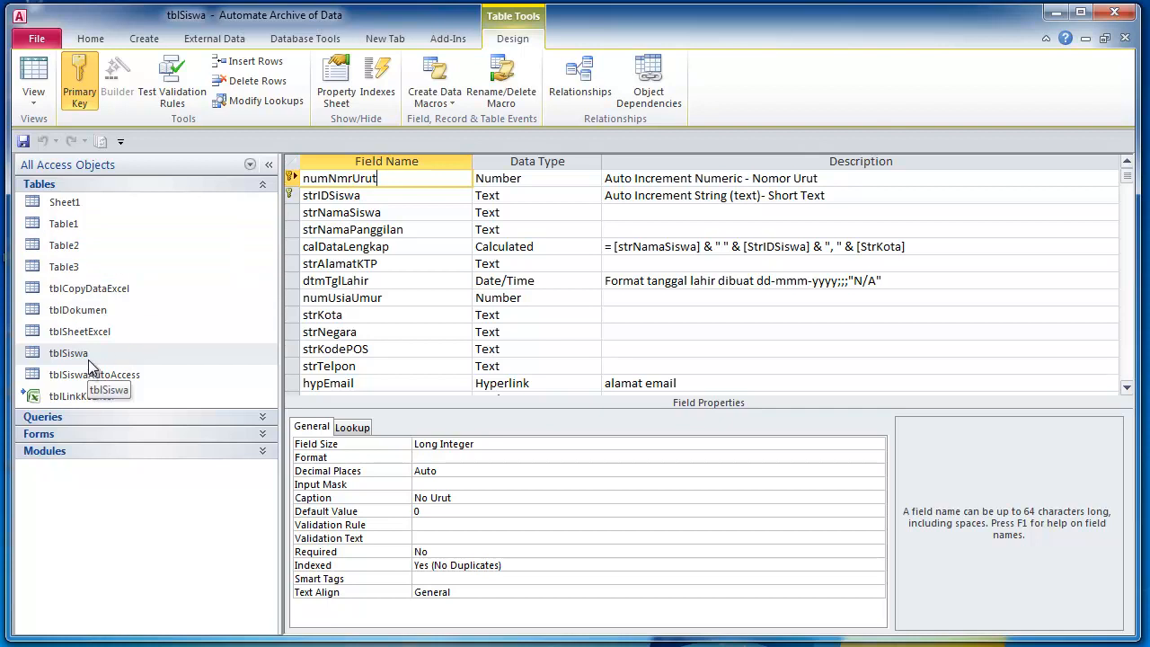
- Confirm numNmrUrut in tblSiswa is a Number field with Long Integer size
left_click(104, 311)
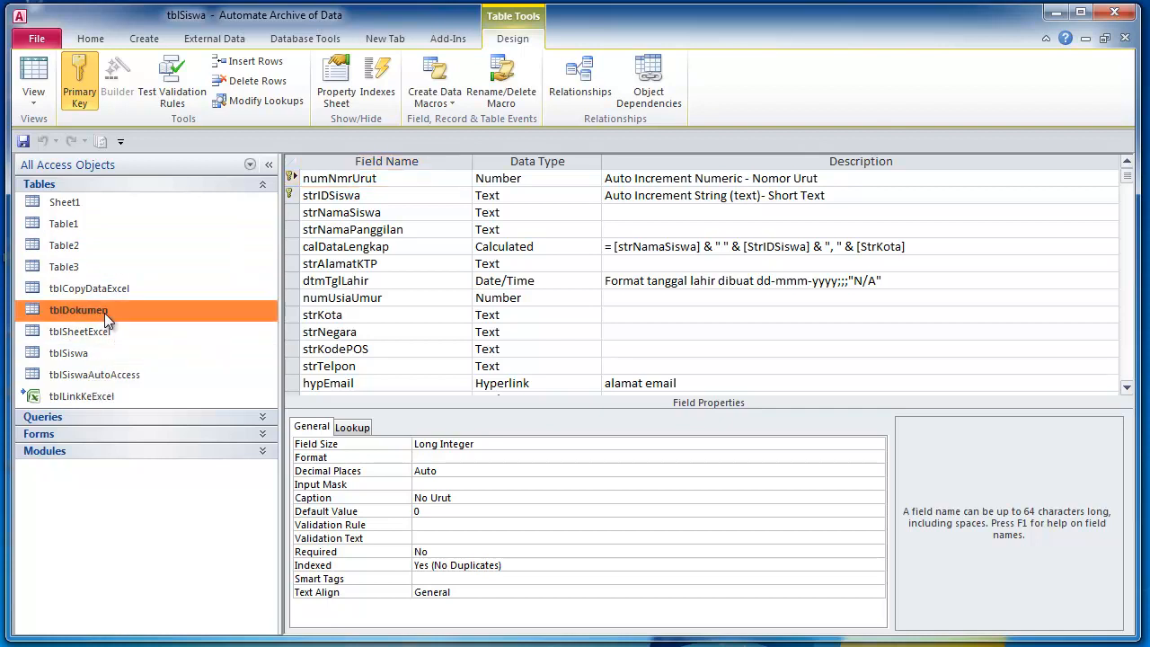
left_click(82, 357)
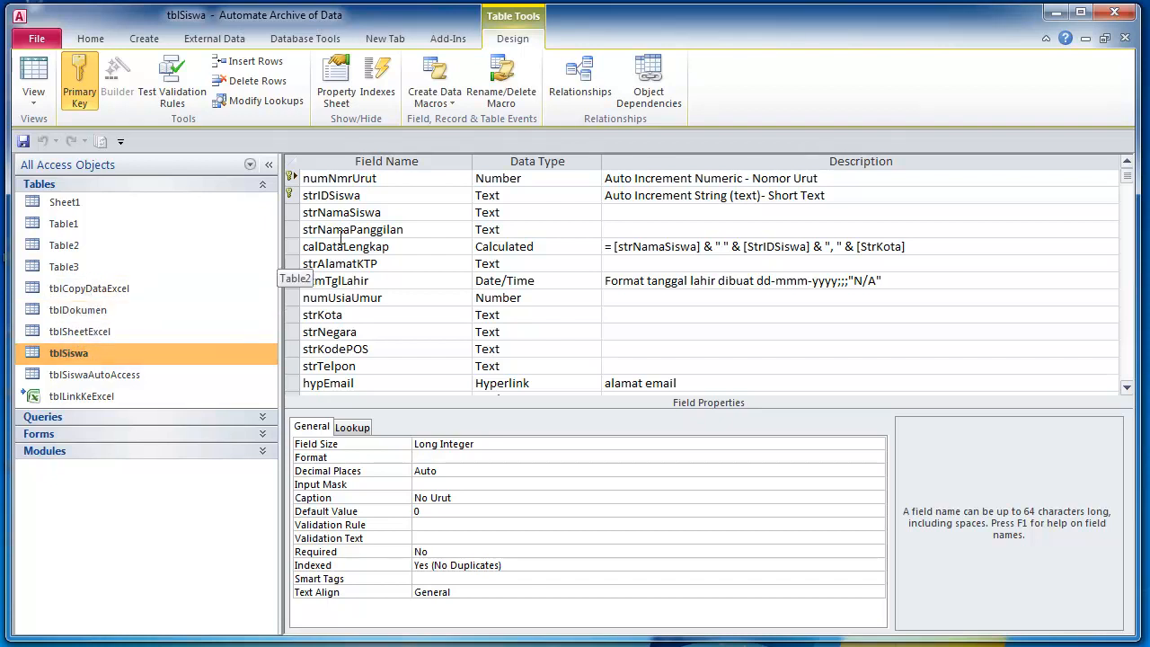
left_click(393, 178)
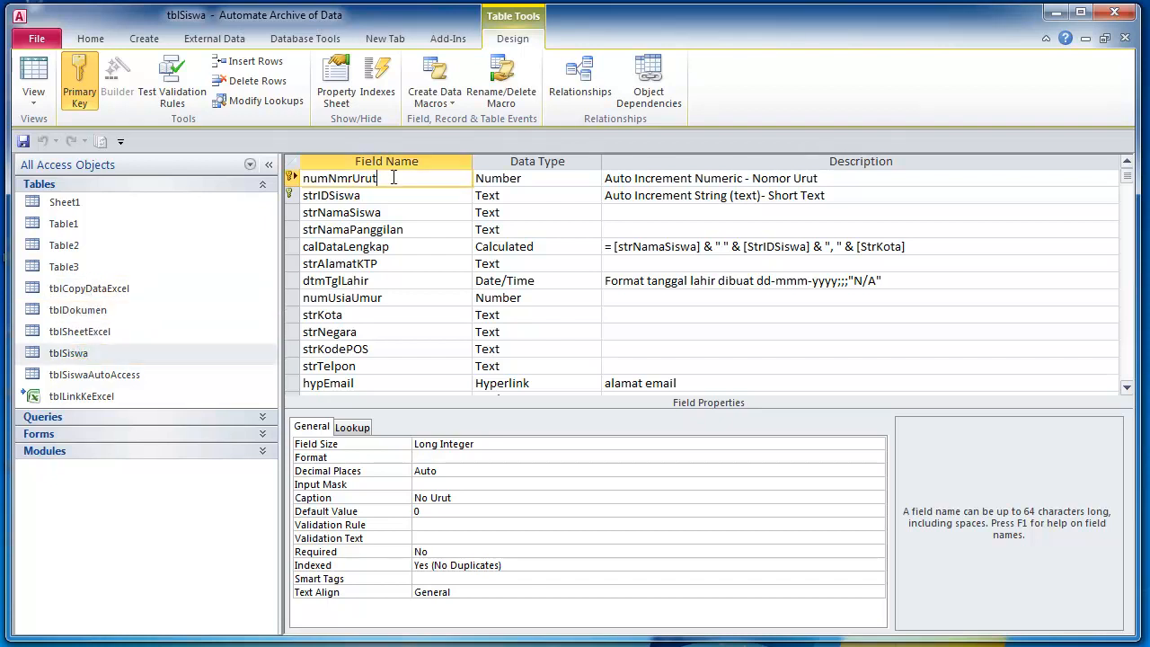
left_click(535, 179)
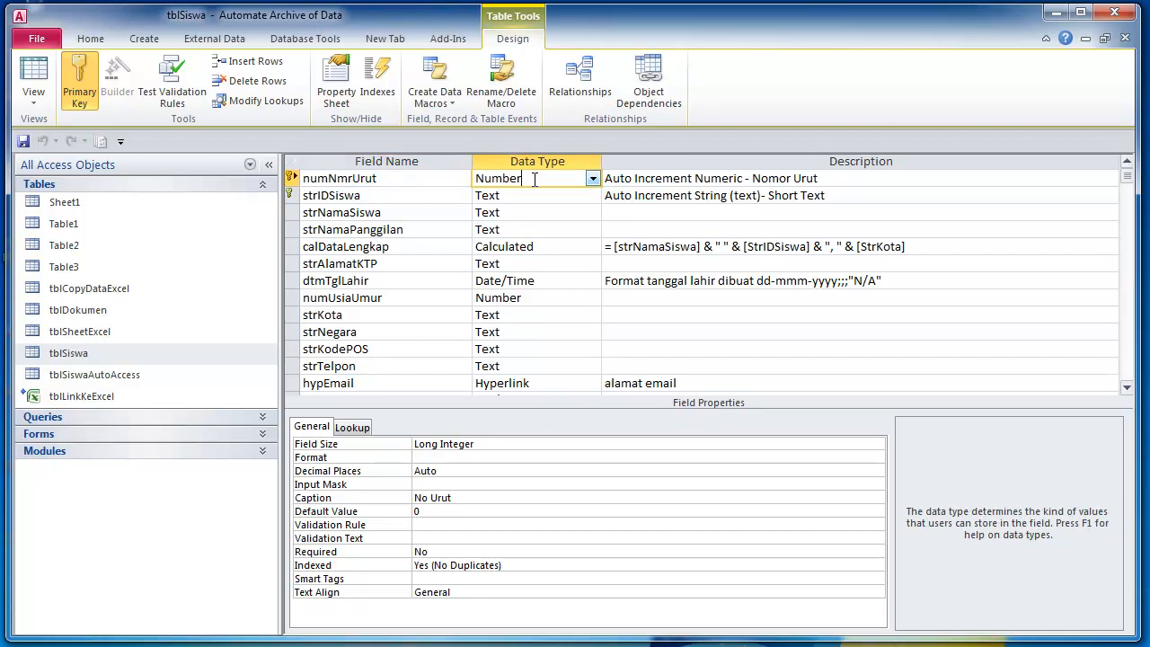
left_click(478, 444)
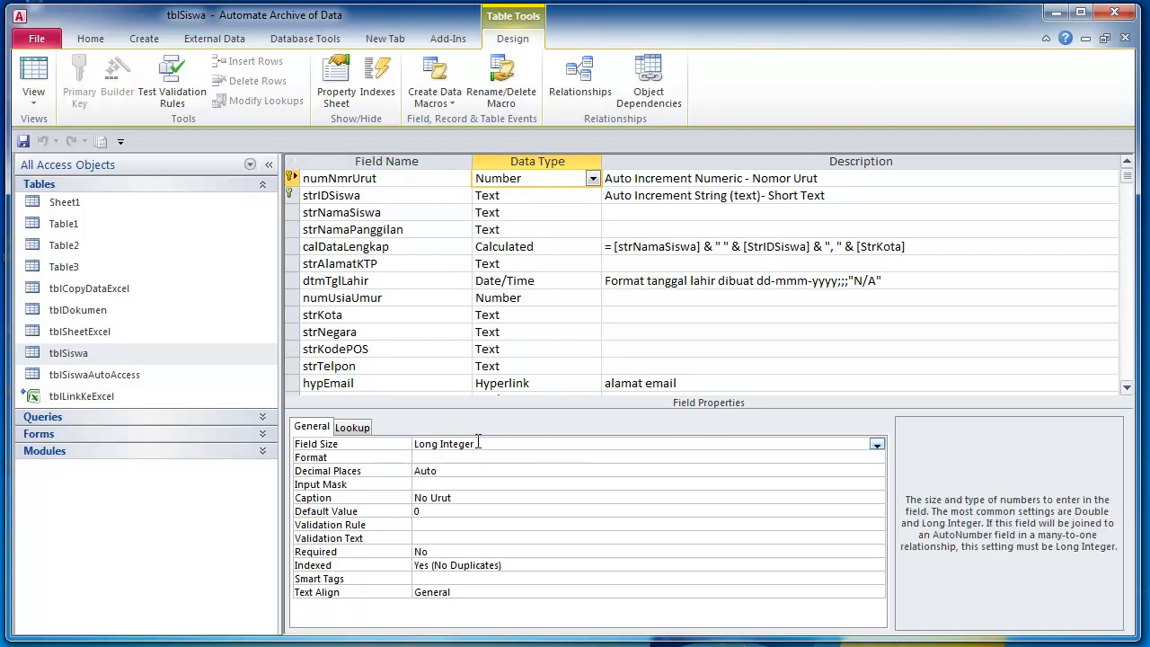
left_click(553, 181)
left_click(499, 444)
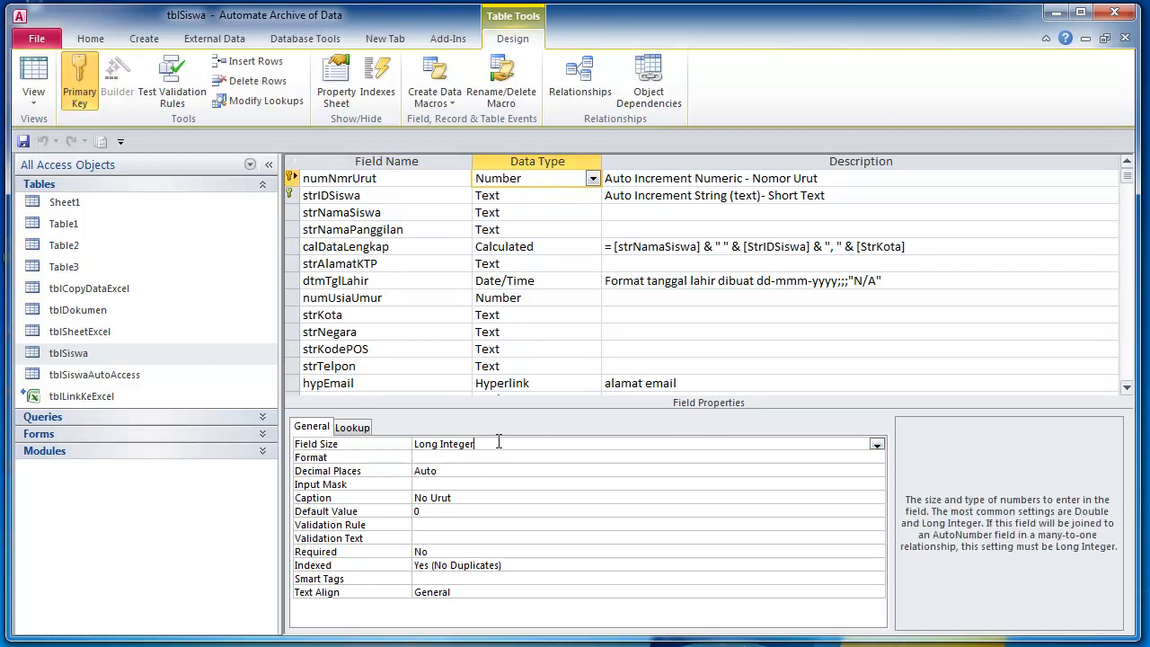
left_click(545, 176)
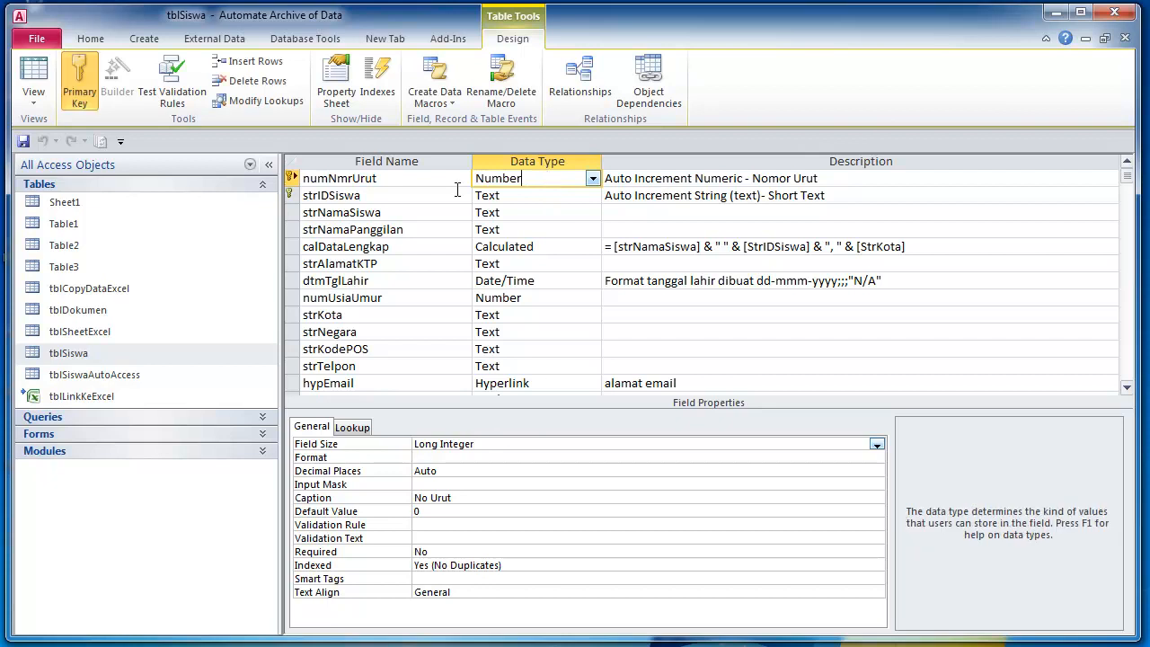
- Open tblDokumen in Design View, confirm its ID field is Long Integer, and close both designs
right_click(76, 316)
left_click(121, 347)
left_click(530, 182)
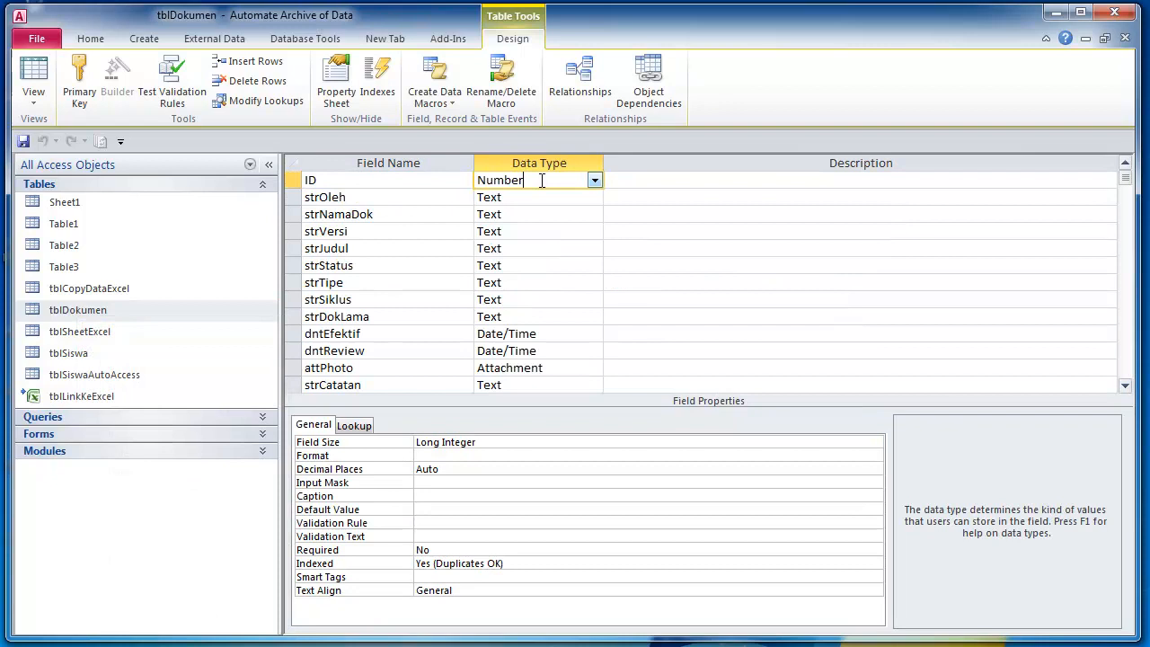
left_click(481, 443)
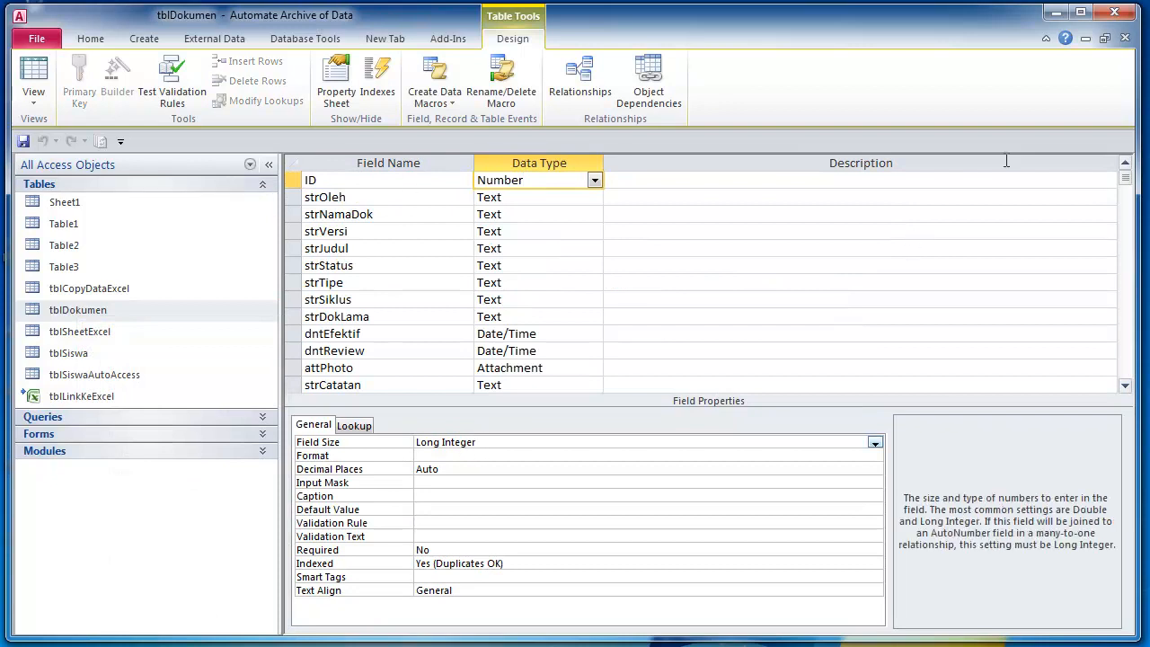
left_click(1125, 38)
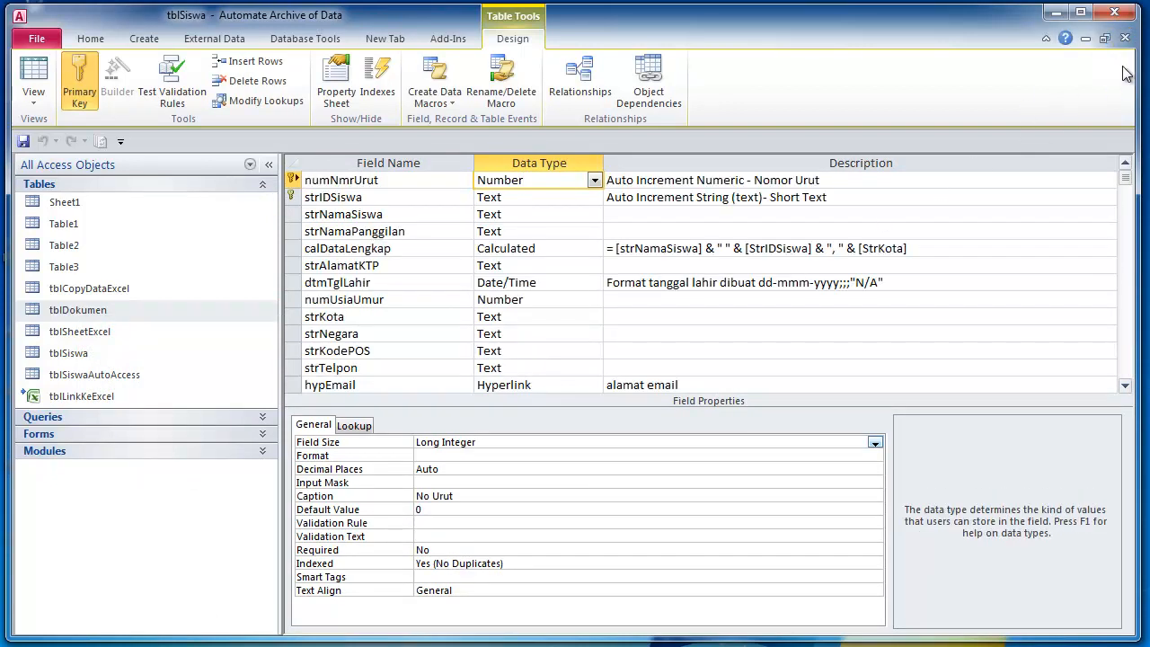
left_click(1125, 38)
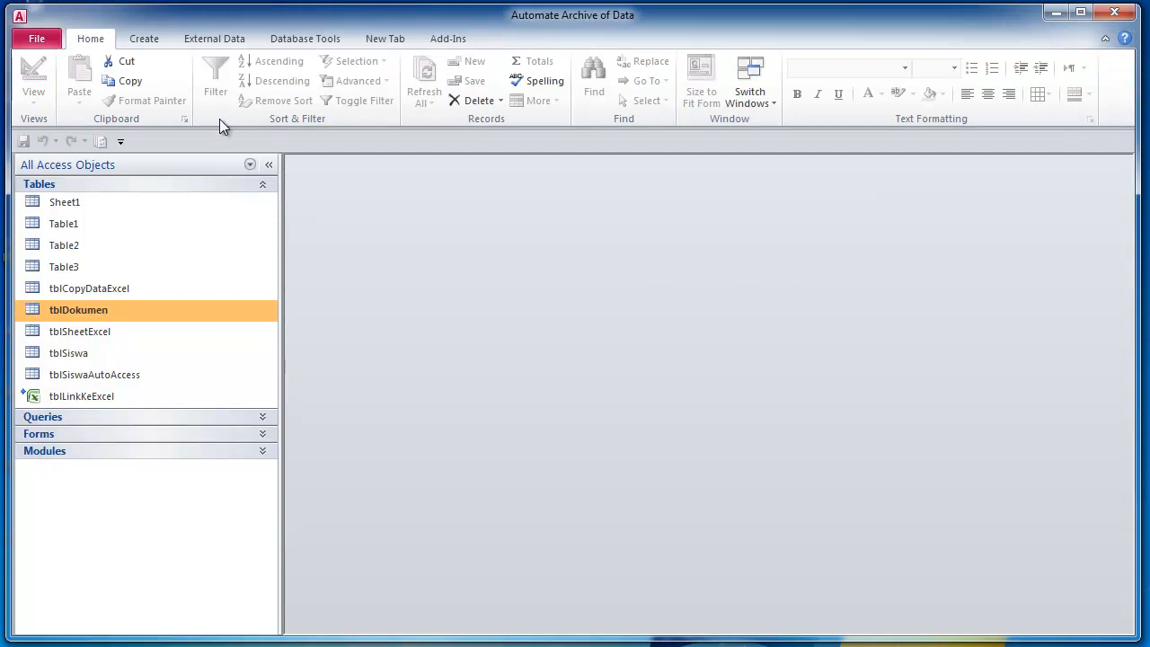
- In the Relationships window, delete tblSiswa and tblDokumen from the layout, then close it
left_click(290, 41)
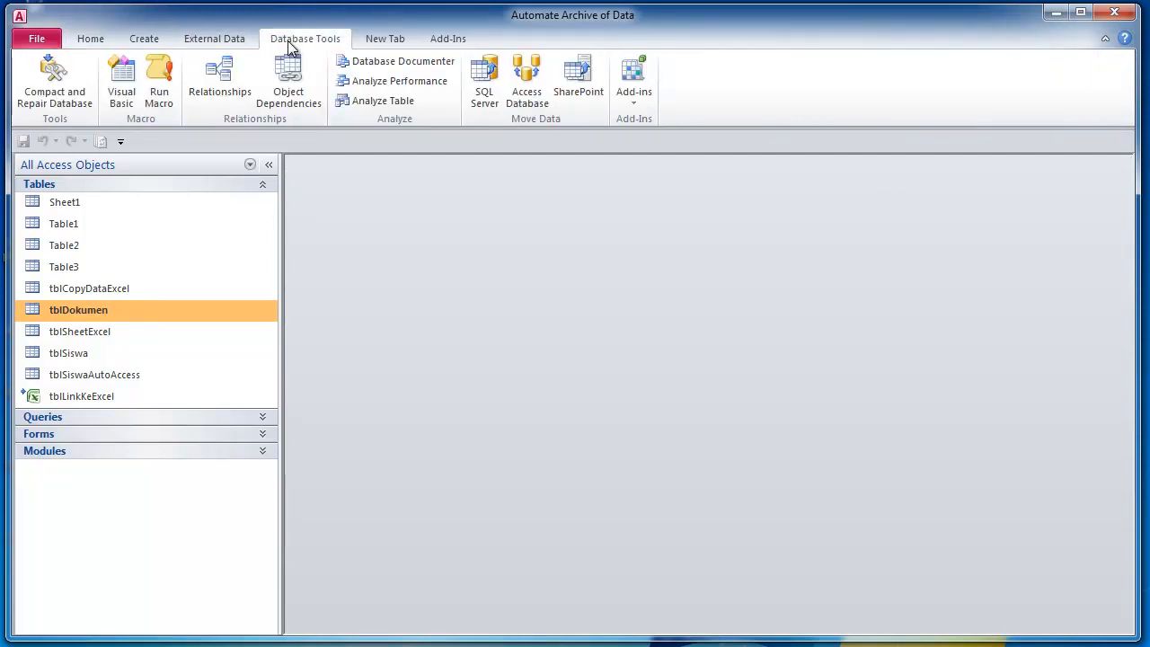
left_click(237, 82)
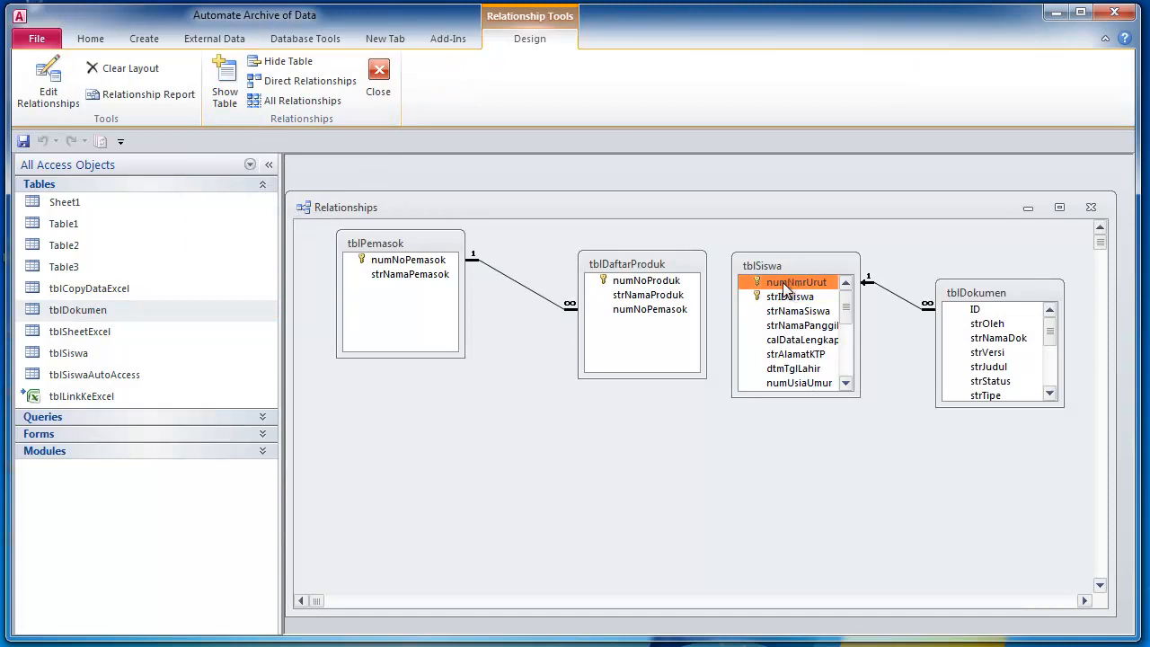
key("Delete")
left_click(956, 310)
key("Delete")
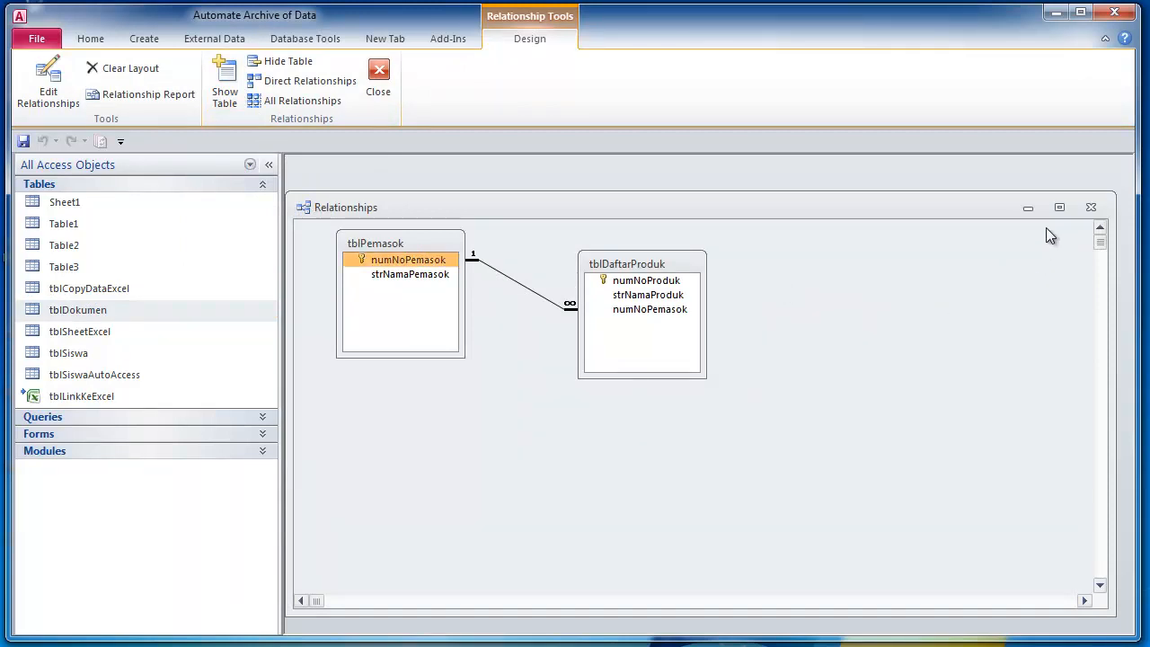
left_click(378, 85)
double_click(82, 353)
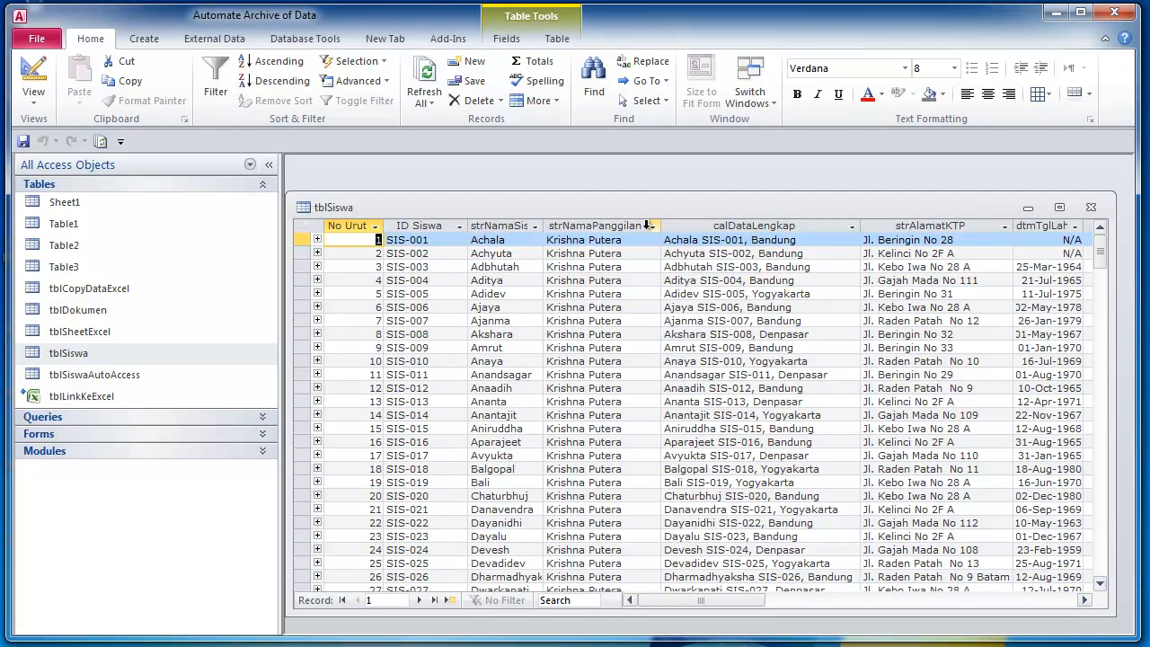
left_click(1060, 207)
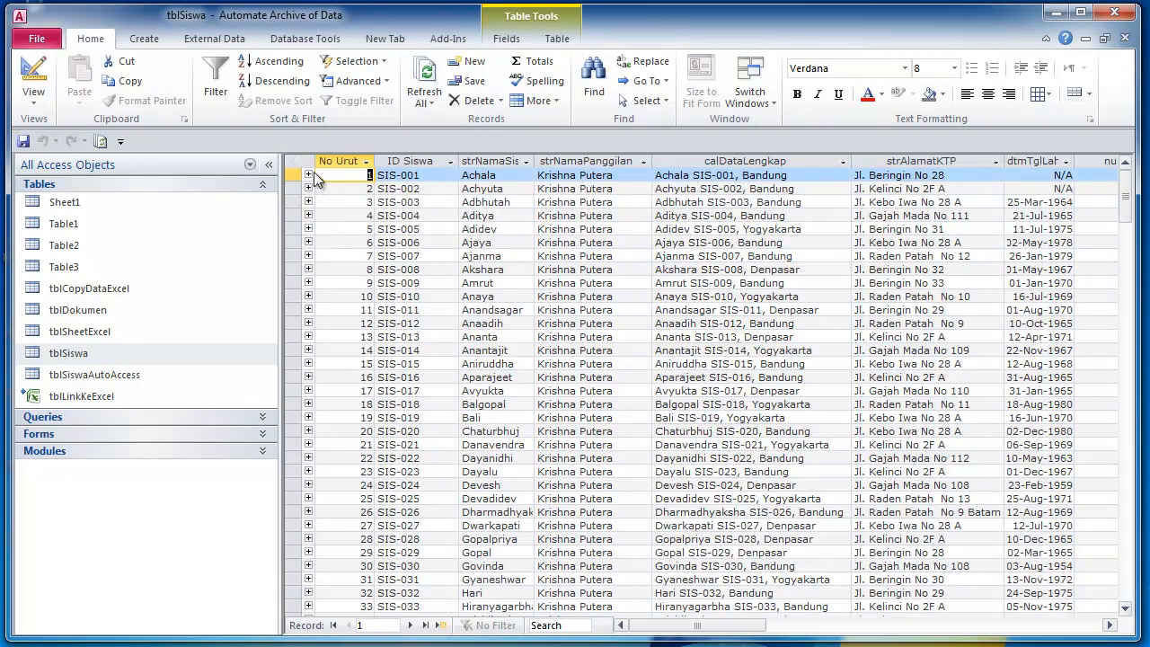
left_click(310, 176)
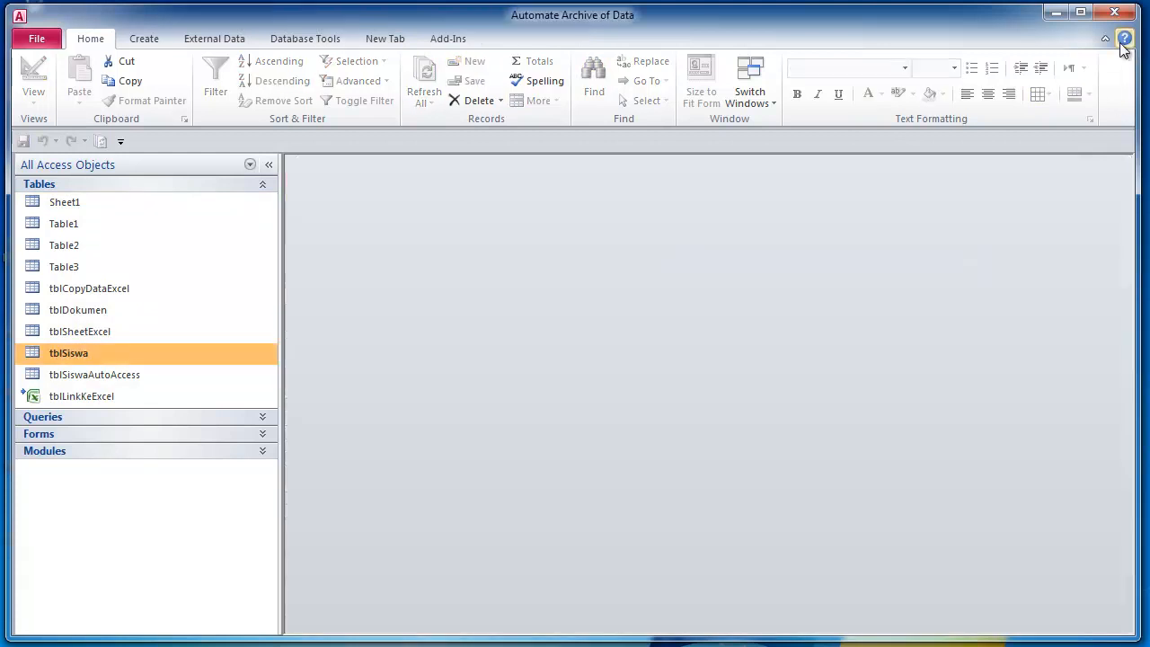
left_click(1124, 38)
left_click(217, 40)
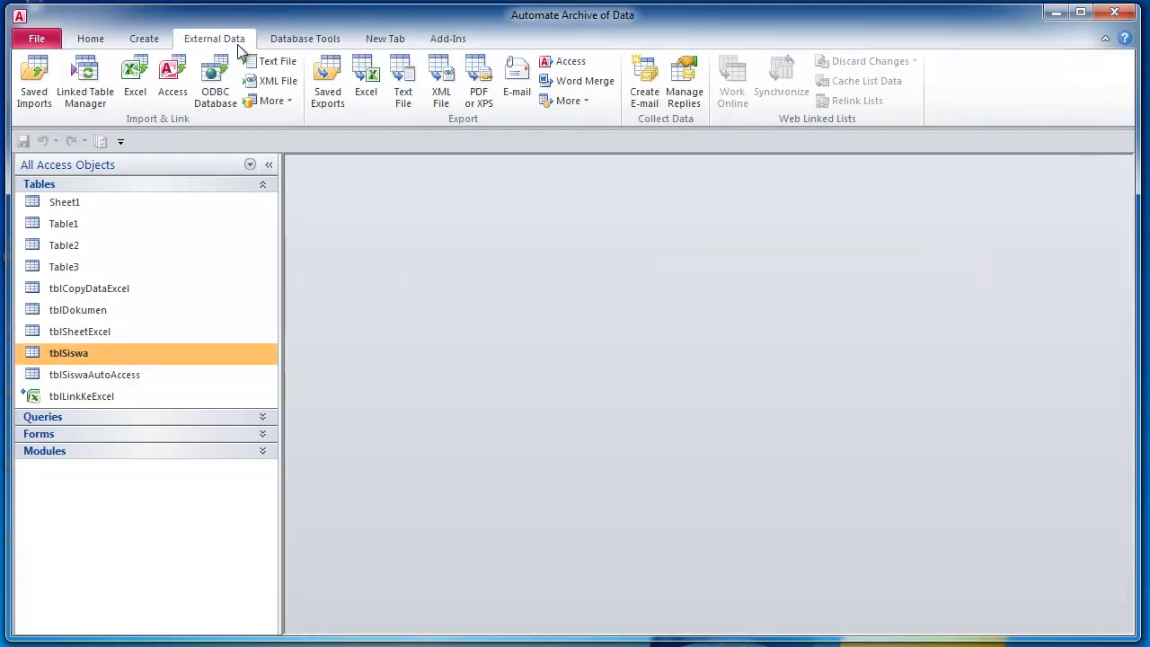
- Add tblSiswa and tblDokumen back to the Relationships layout through Show Table
left_click(289, 40)
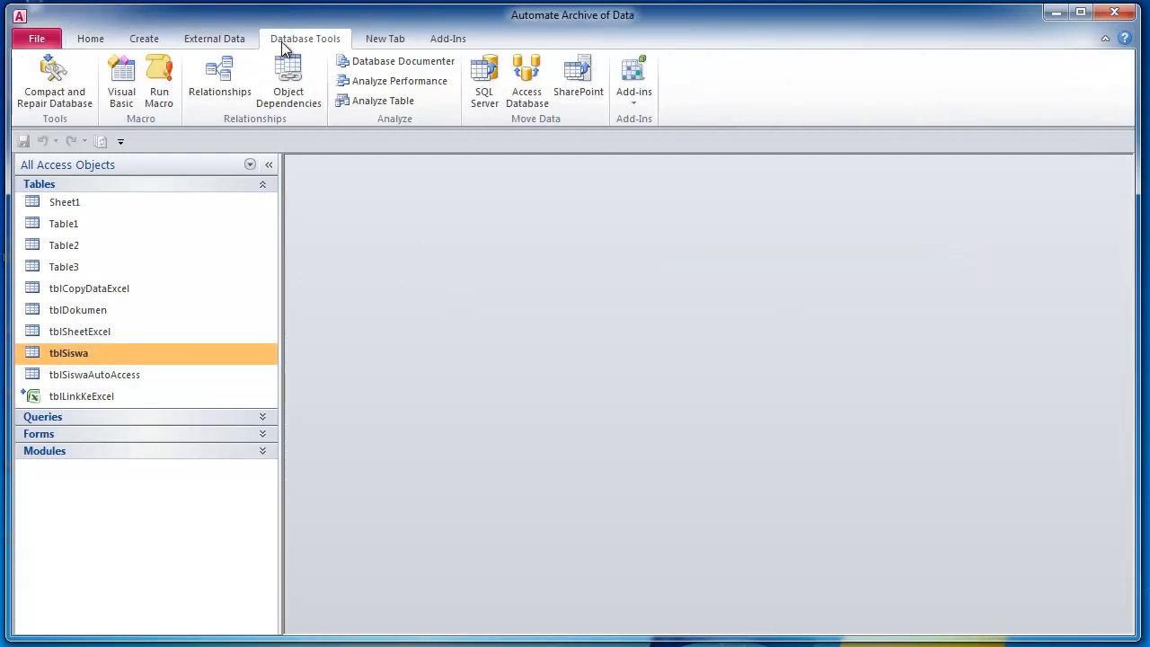
left_click(239, 95)
right_click(812, 310)
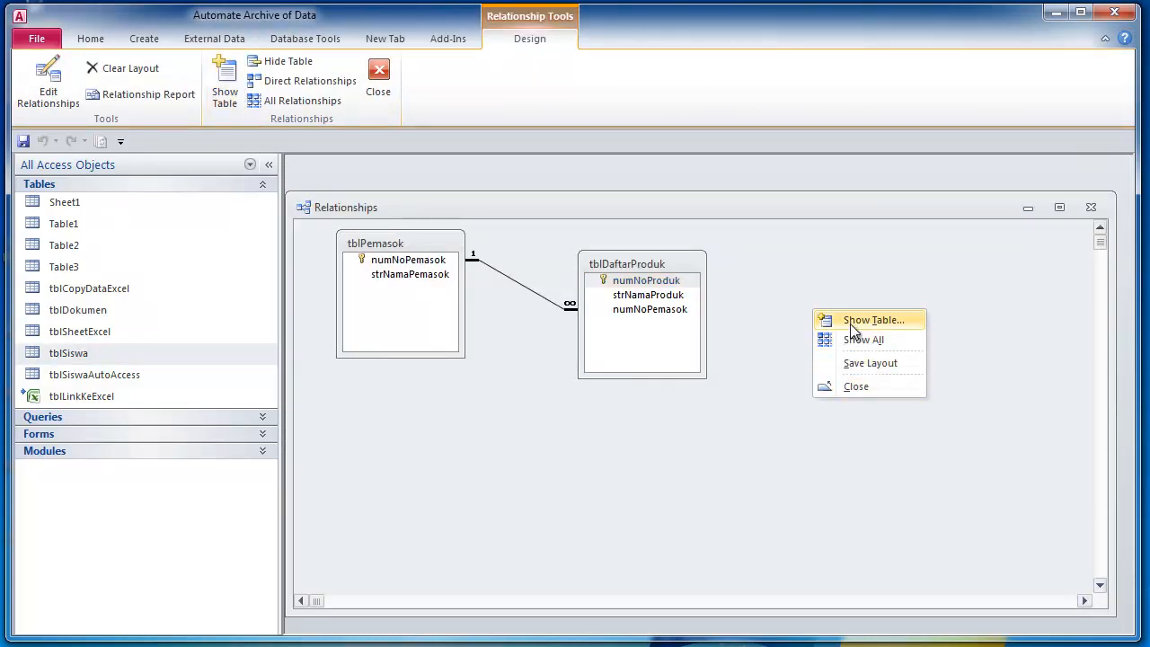
left_click(852, 324)
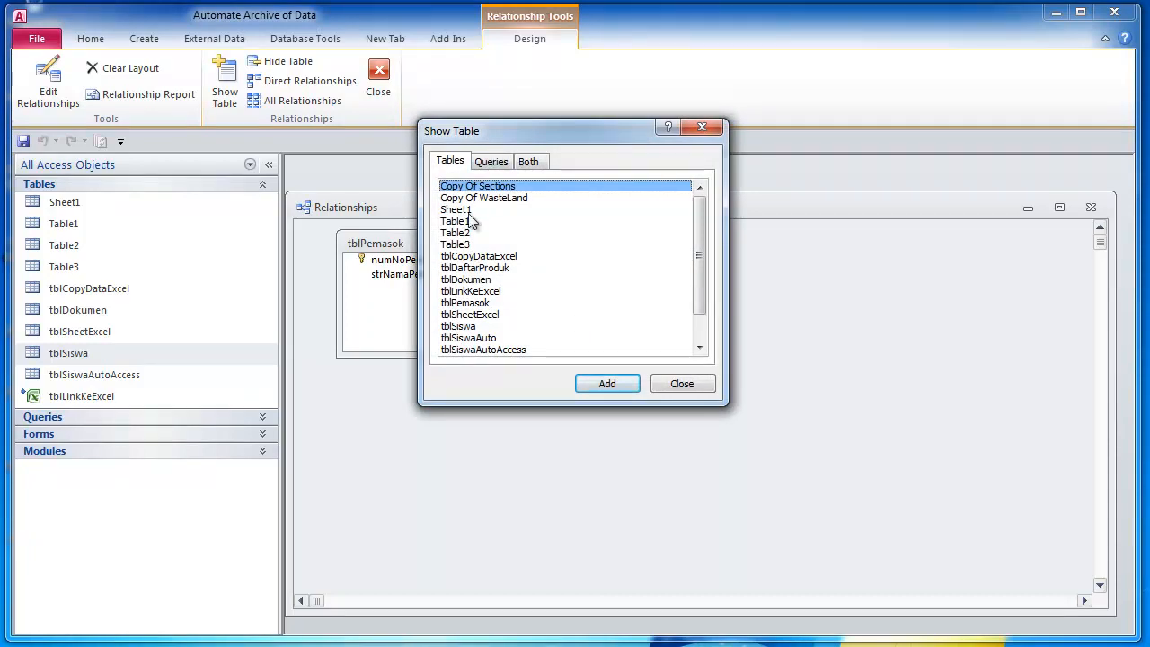
left_click(476, 327)
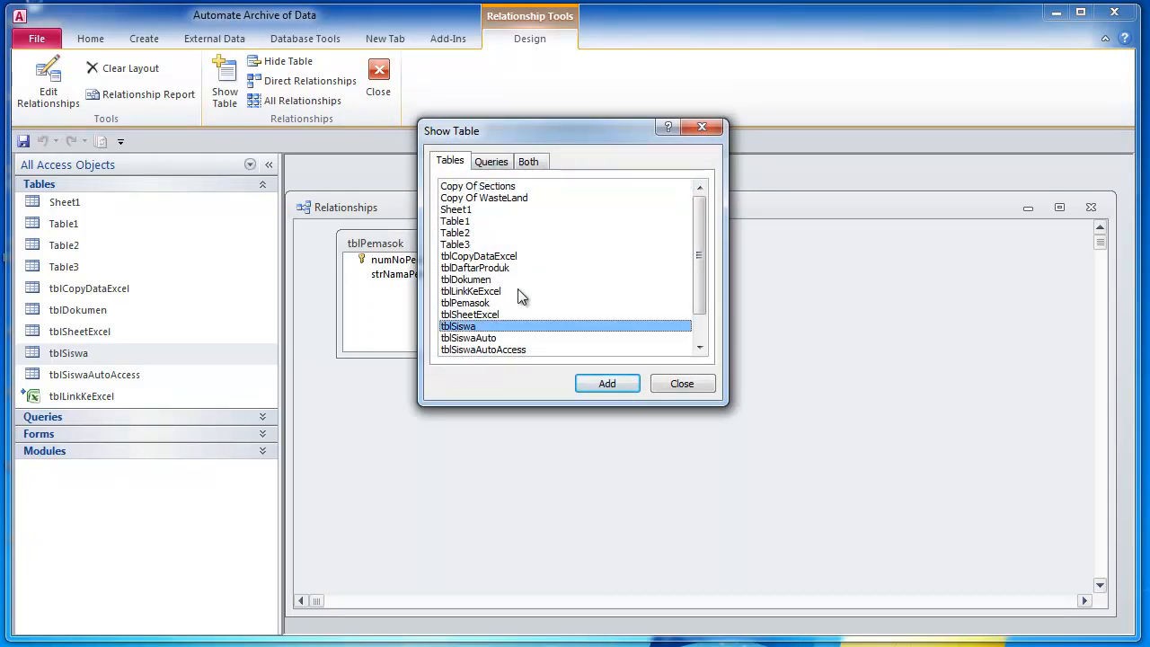
left_click(486, 280, "ctrl")
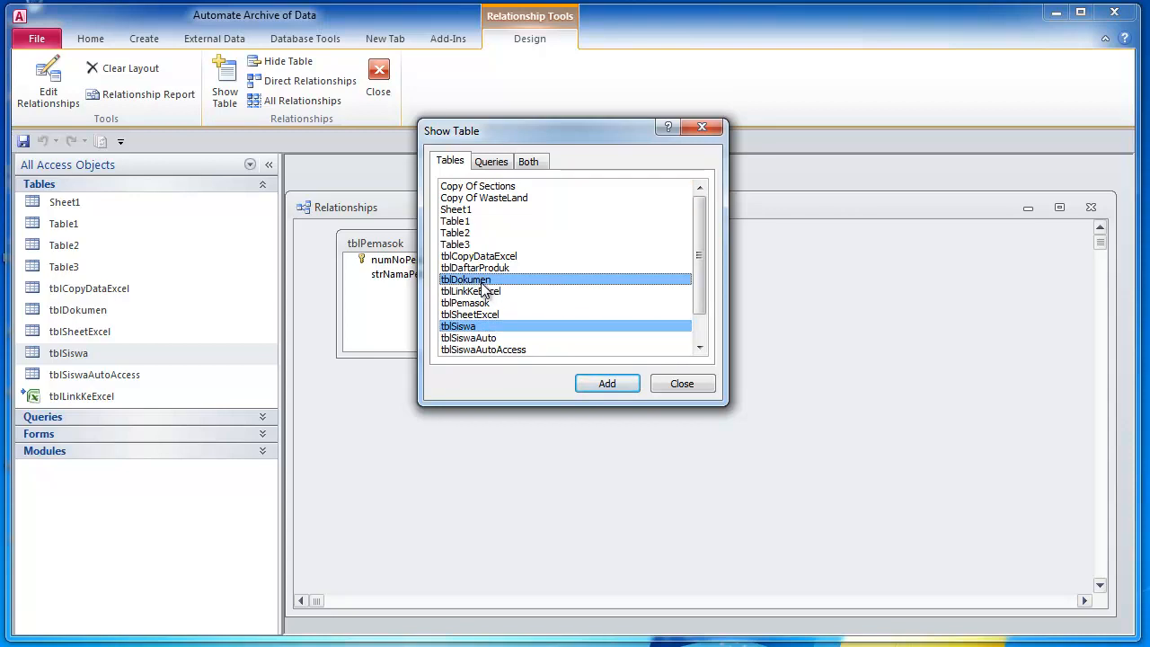
left_click(614, 385)
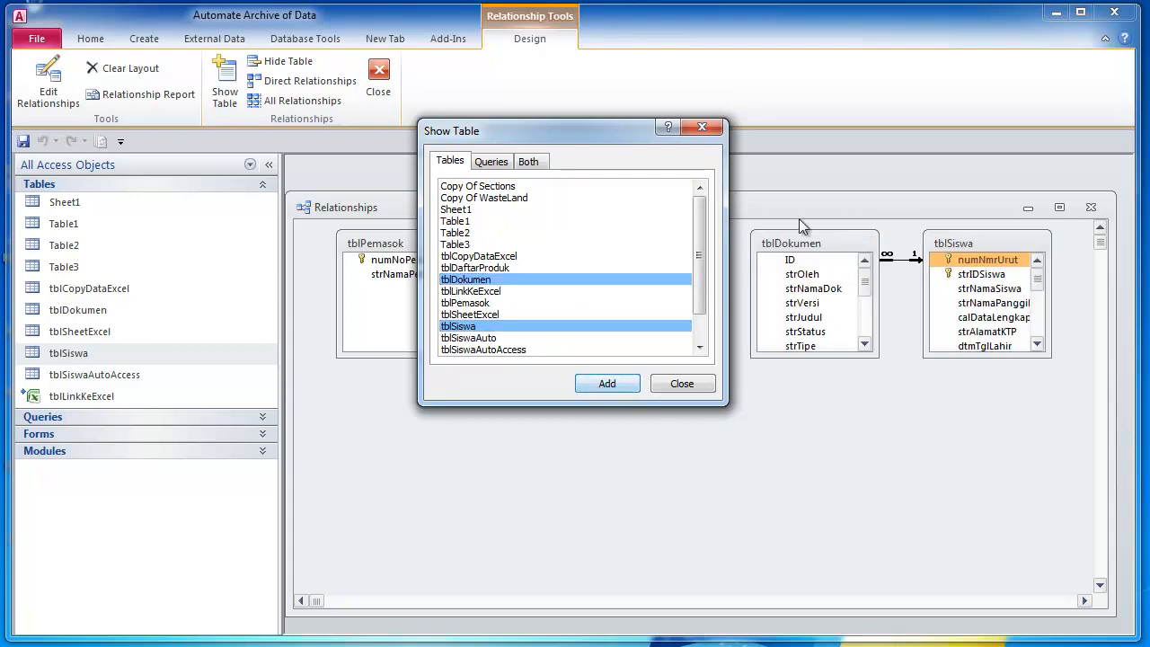
left_click_drag(649, 130, 648, 230)
left_click(711, 227)
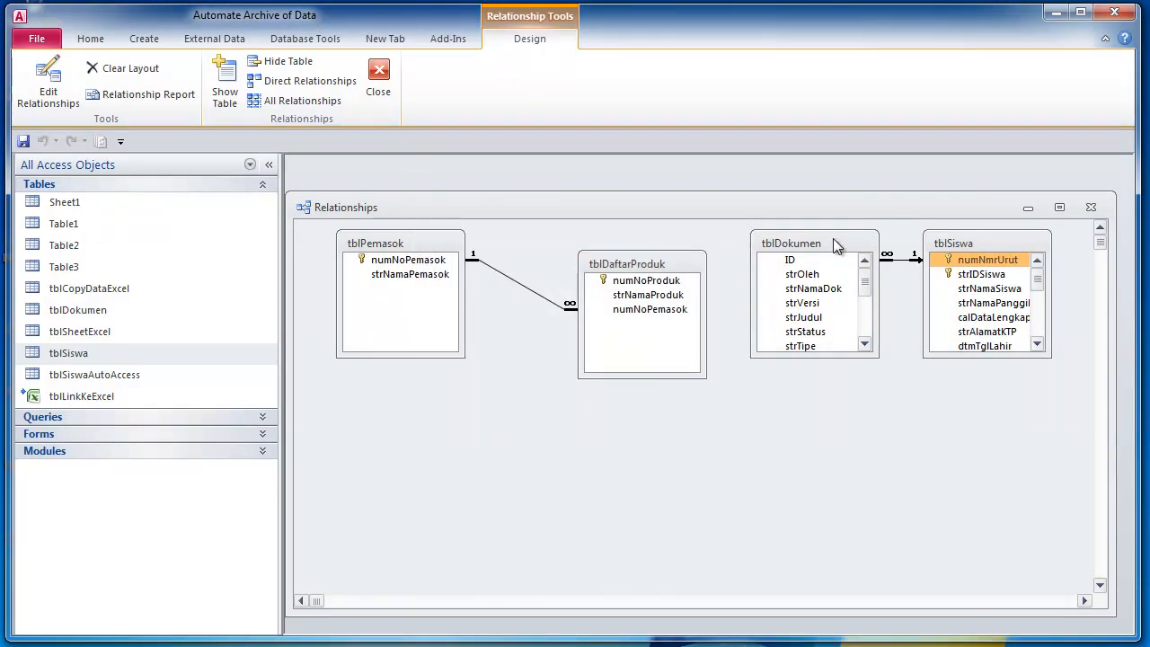
- Arrange tblDokumen to the right of tblSiswa and select the line linking them
left_click_drag(833, 238, 826, 262)
left_click_drag(959, 255, 941, 295)
left_click_drag(815, 267, 933, 427)
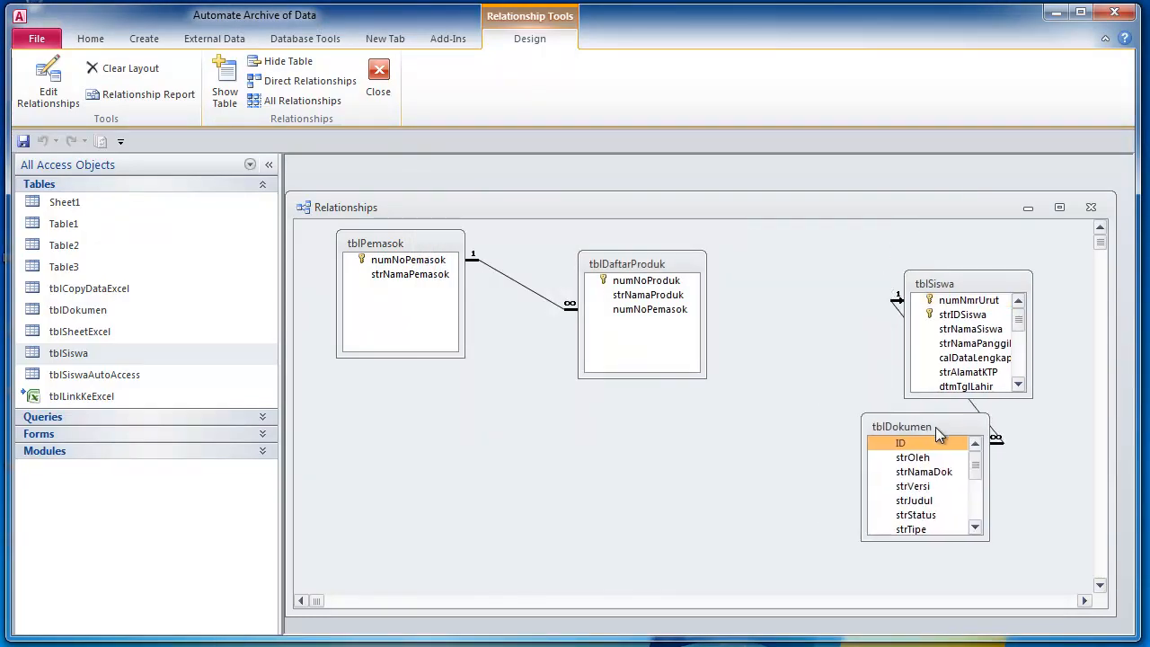
left_click_drag(934, 291, 803, 269)
left_click_drag(935, 428, 1018, 396)
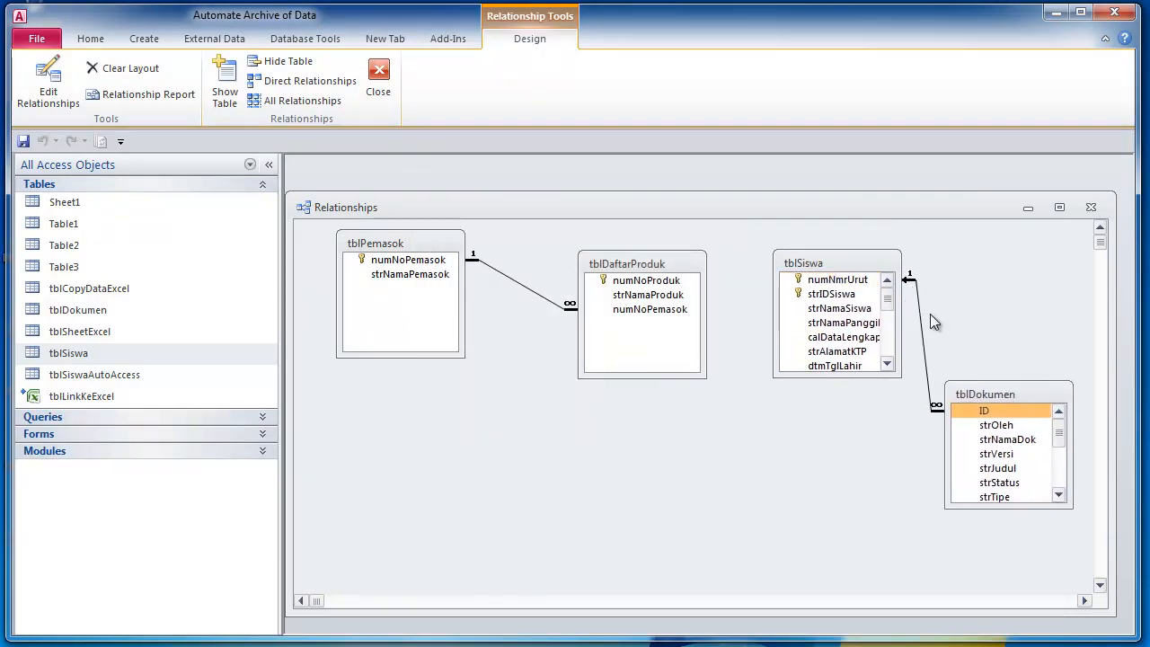
left_click(923, 322)
- Delete the old tblSiswa–tblDokumen relationship, confirm with Yes, and shift tblSiswa left
key("Delete")
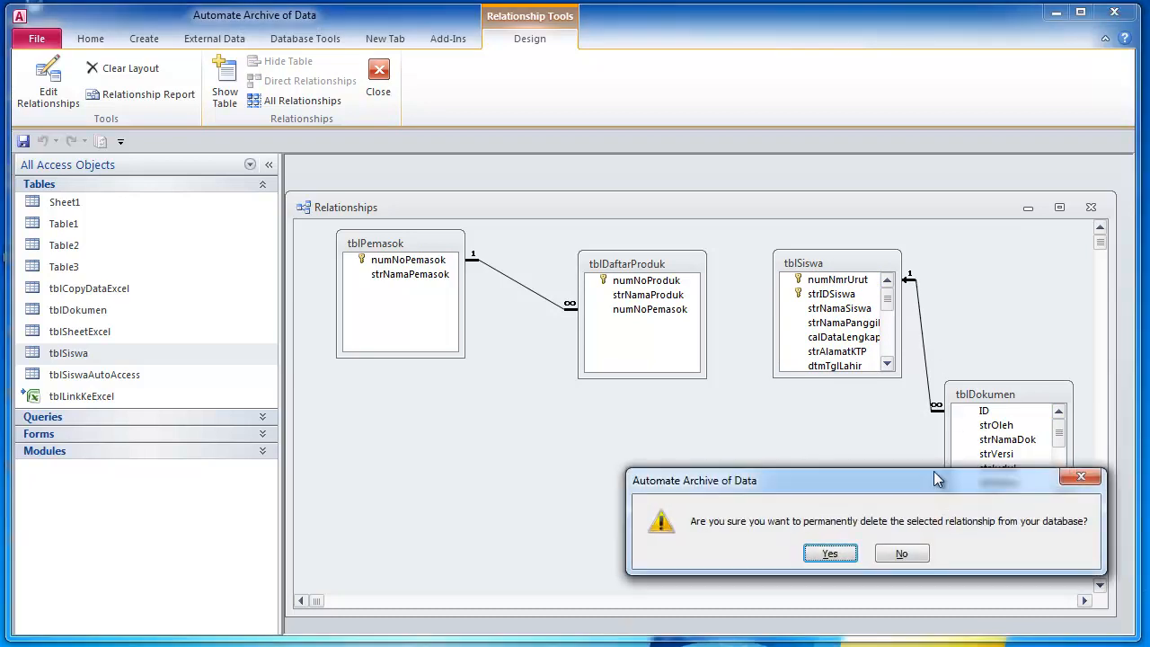
left_click(838, 553)
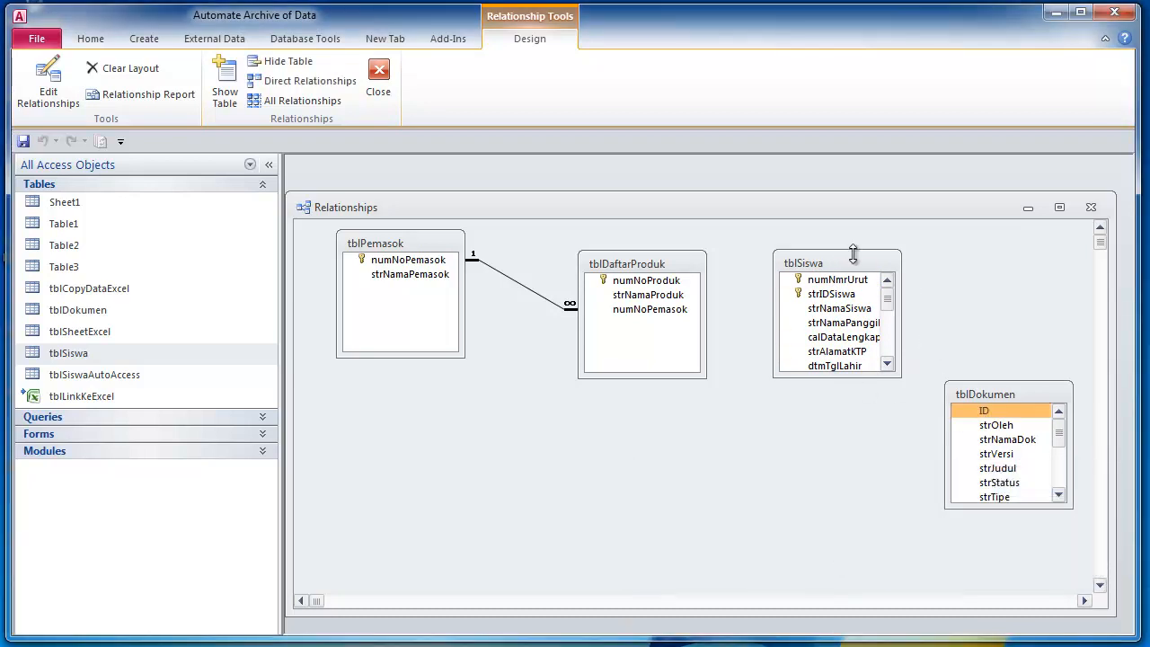
left_click_drag(843, 260, 795, 263)
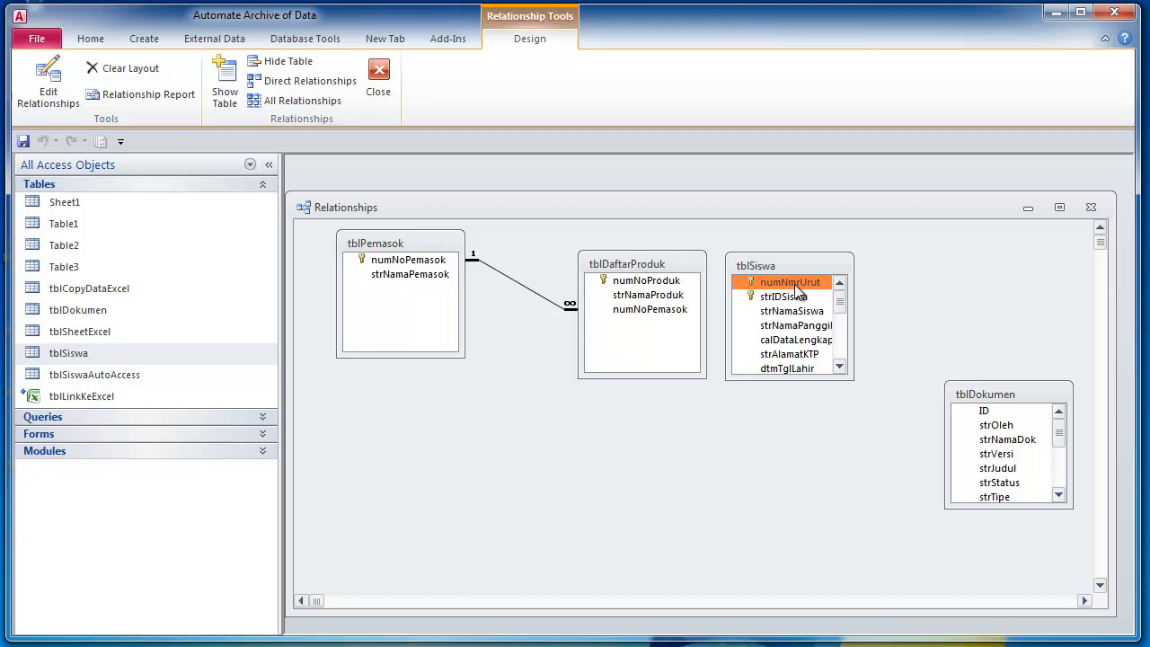
- Join tblSiswa.numNmrUrut to tblDokumen.ID with referential integrity, cascade updates and deletes
left_click_drag(796, 288, 983, 410)
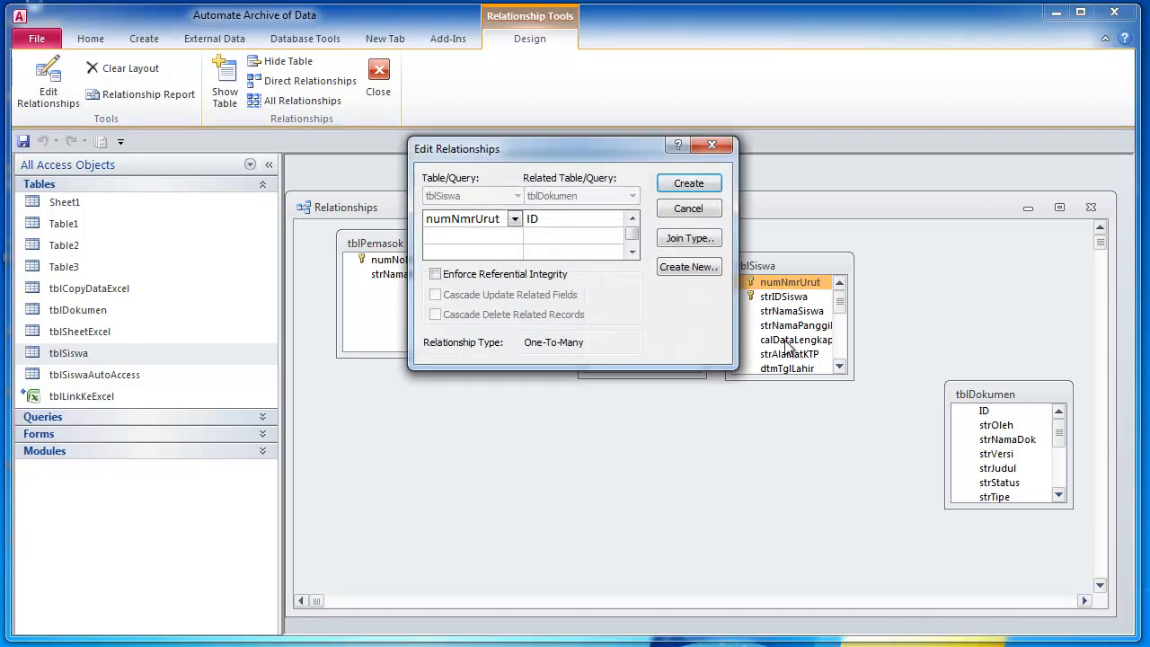
left_click(437, 276)
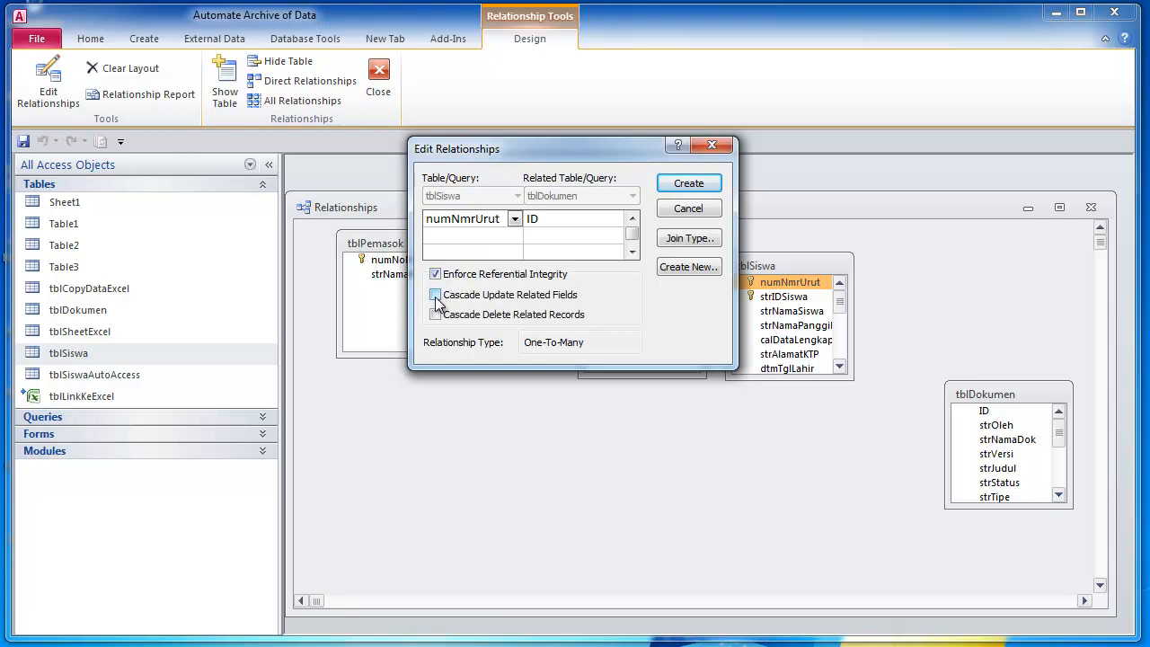
left_click(436, 296)
left_click(436, 315)
- Set the join type to include all tblDokumen records, create the relationship, and reposition tblDokumen
left_click(700, 239)
left_click(426, 259)
left_click_drag(540, 175, 540, 384)
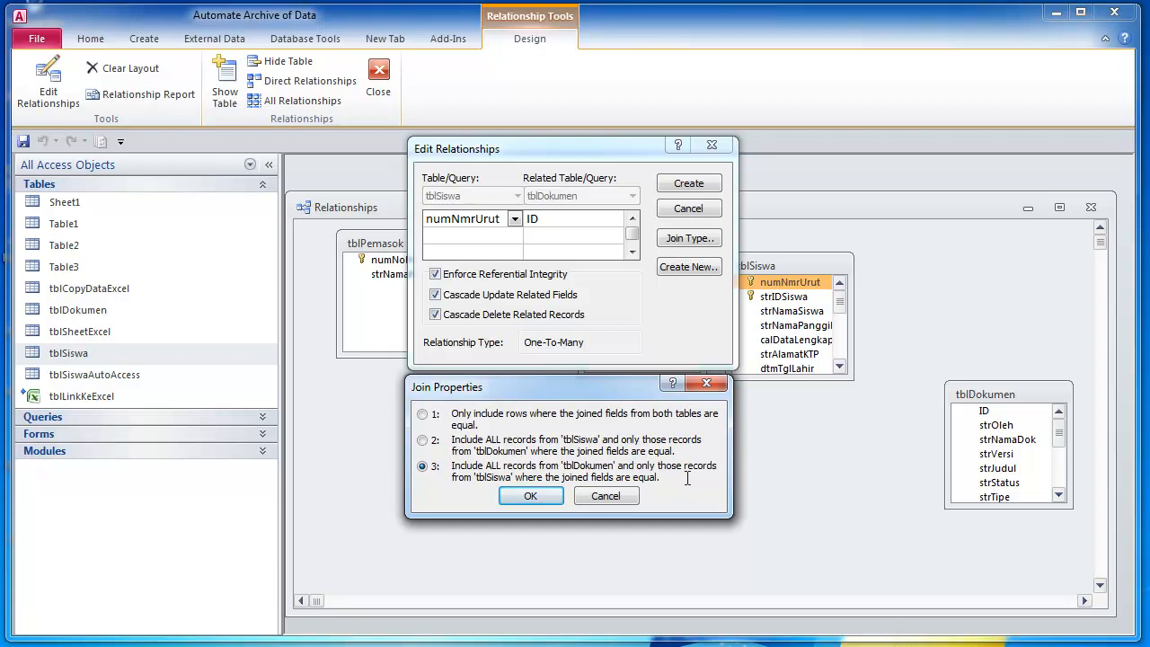
left_click(526, 501)
left_click(686, 184)
left_click_drag(985, 400, 987, 331)
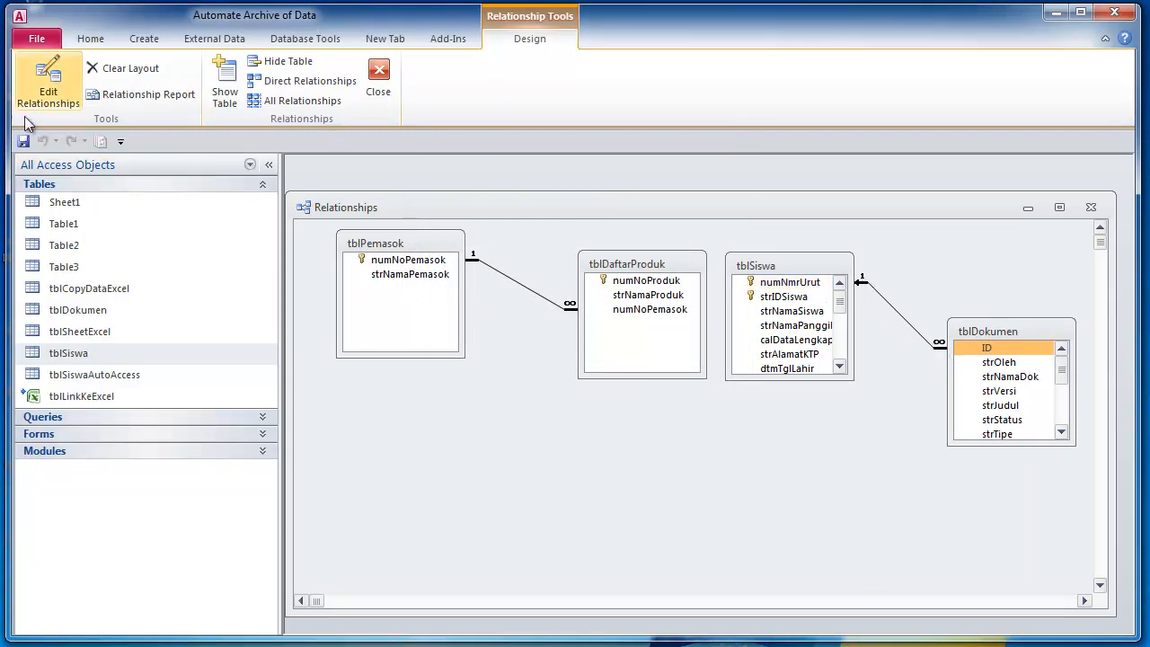
- Close Relationships, open tblSiswa maximized, browse records 2 through 8, then close it
left_click(378, 79)
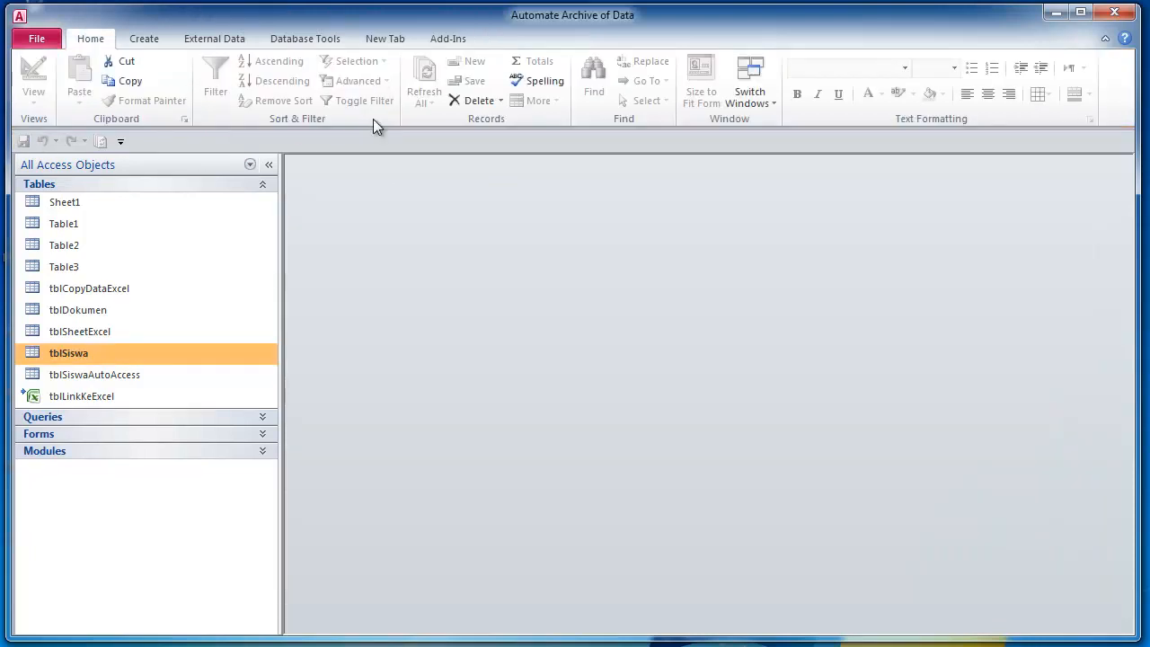
double_click(77, 352)
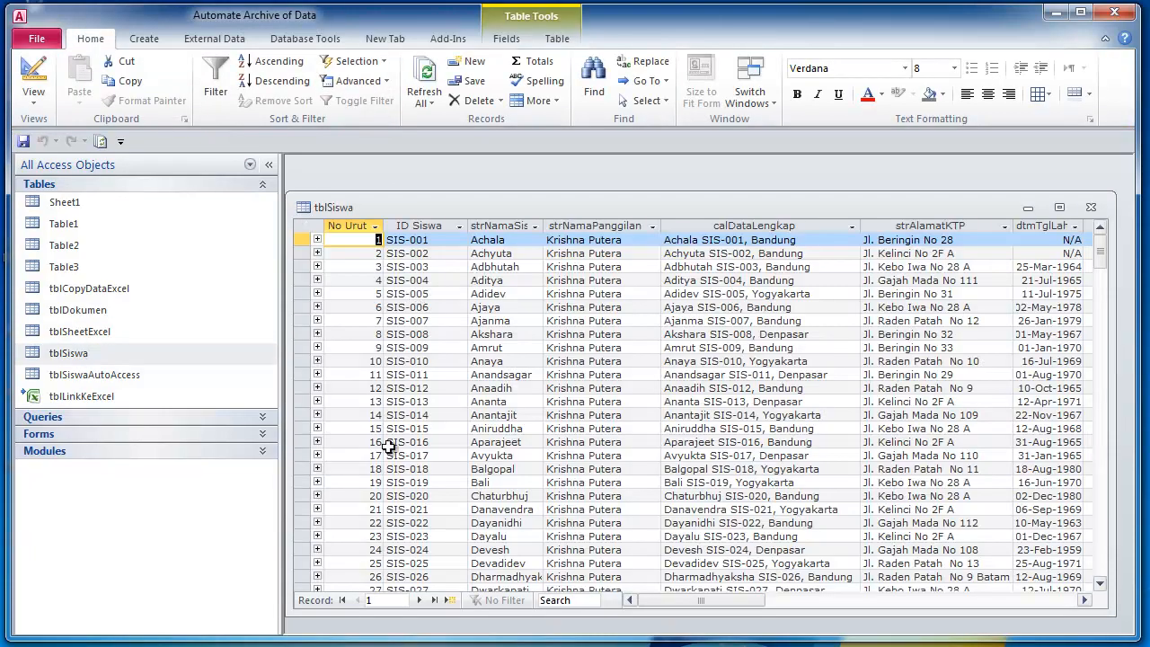
left_click(1060, 207)
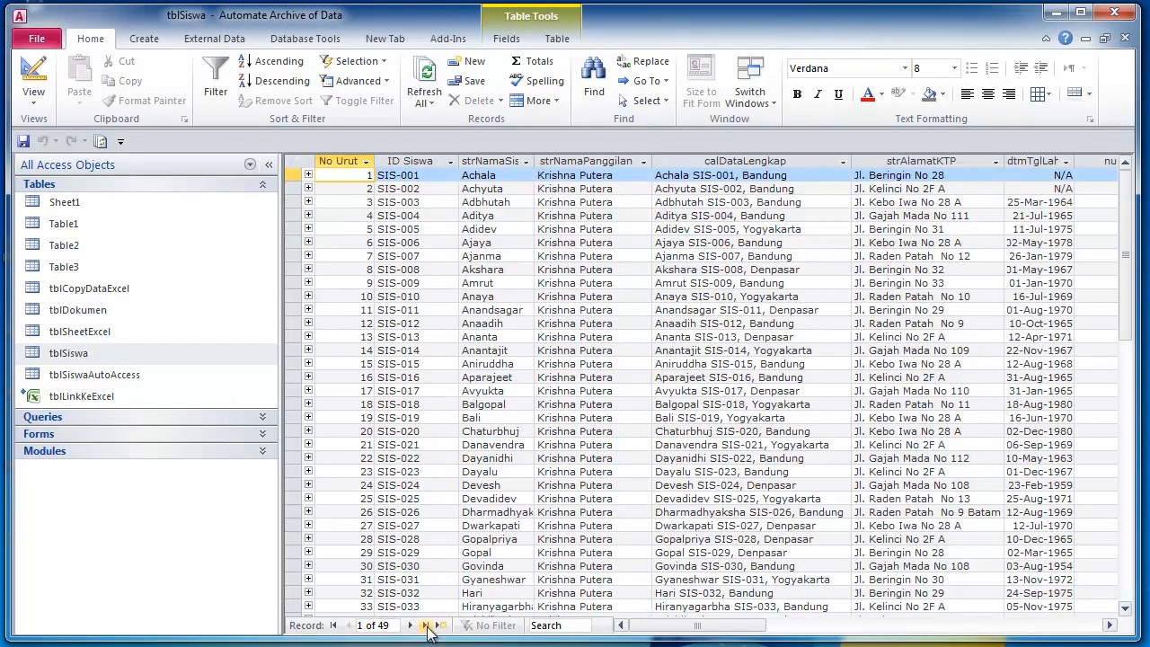
left_click(365, 191)
left_click(367, 216)
left_click(363, 269)
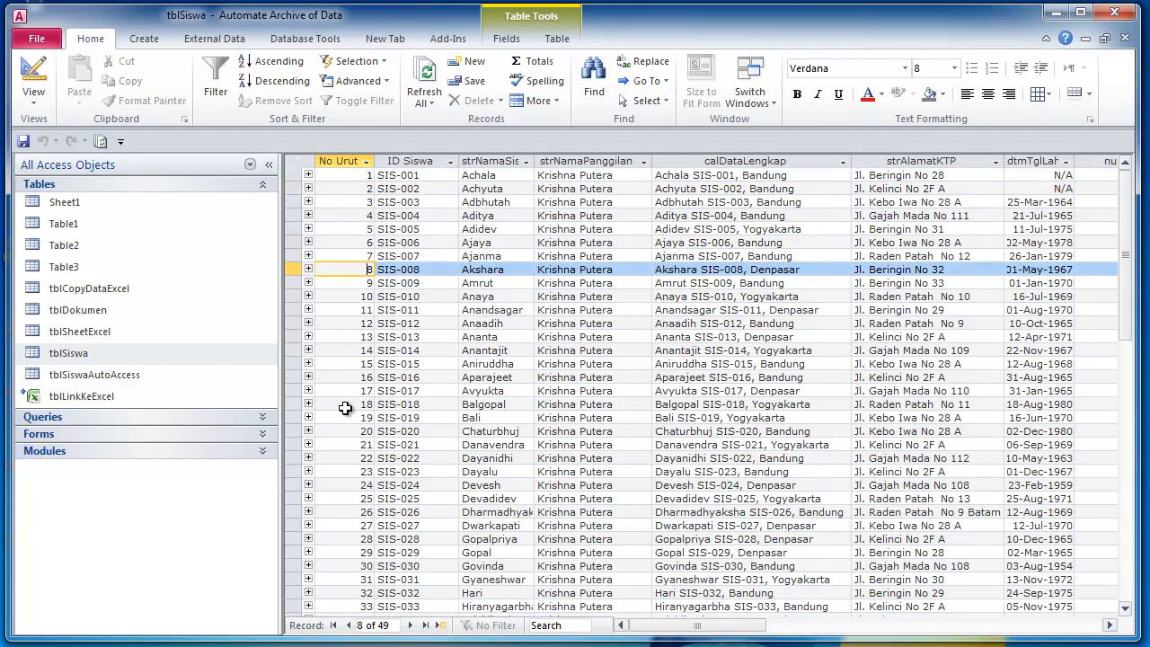
left_click(1124, 38)
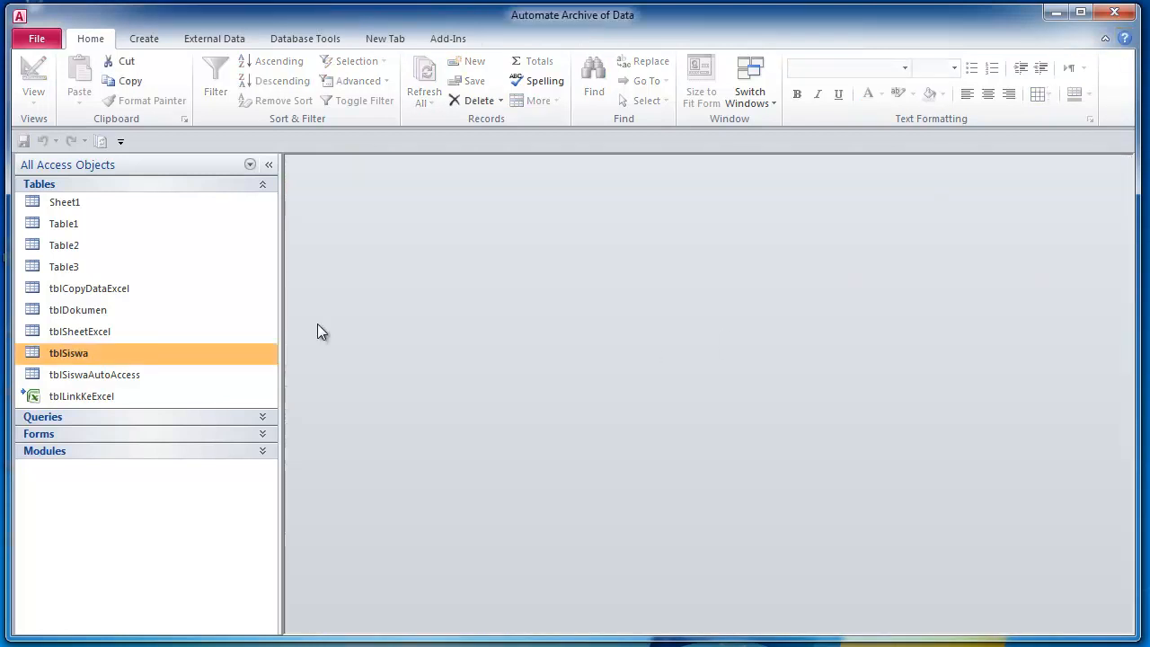
- Open tblDokumen from Design View into a maximized Datasheet View
right_click(81, 315)
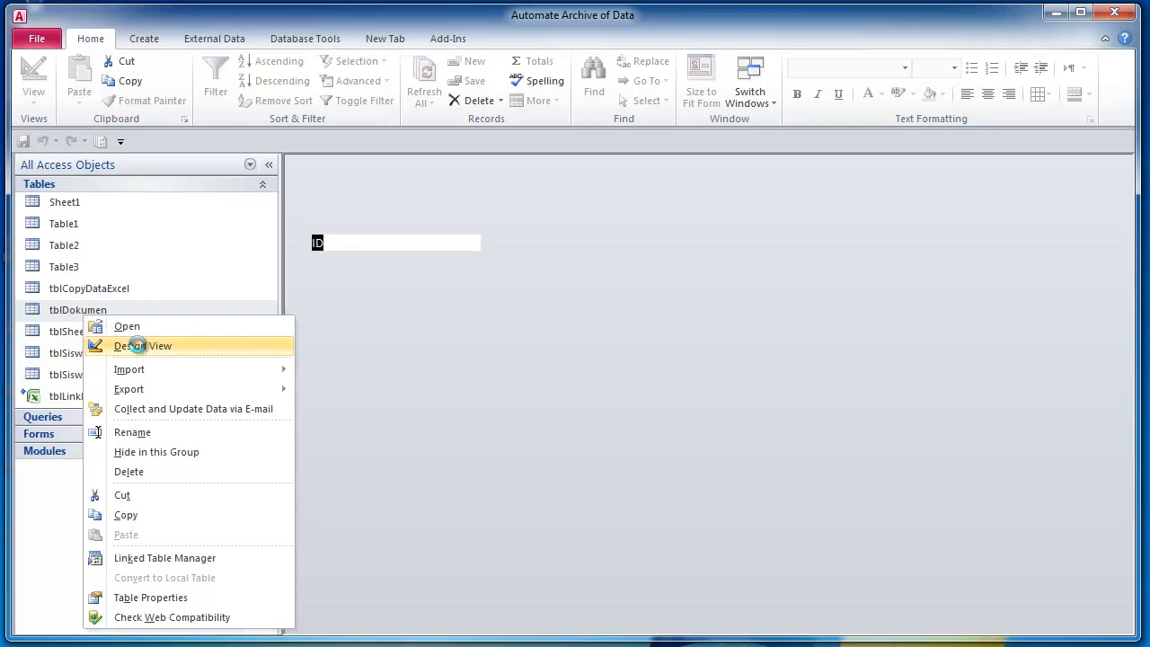
left_click(139, 346)
left_click(422, 244)
left_click(33, 76)
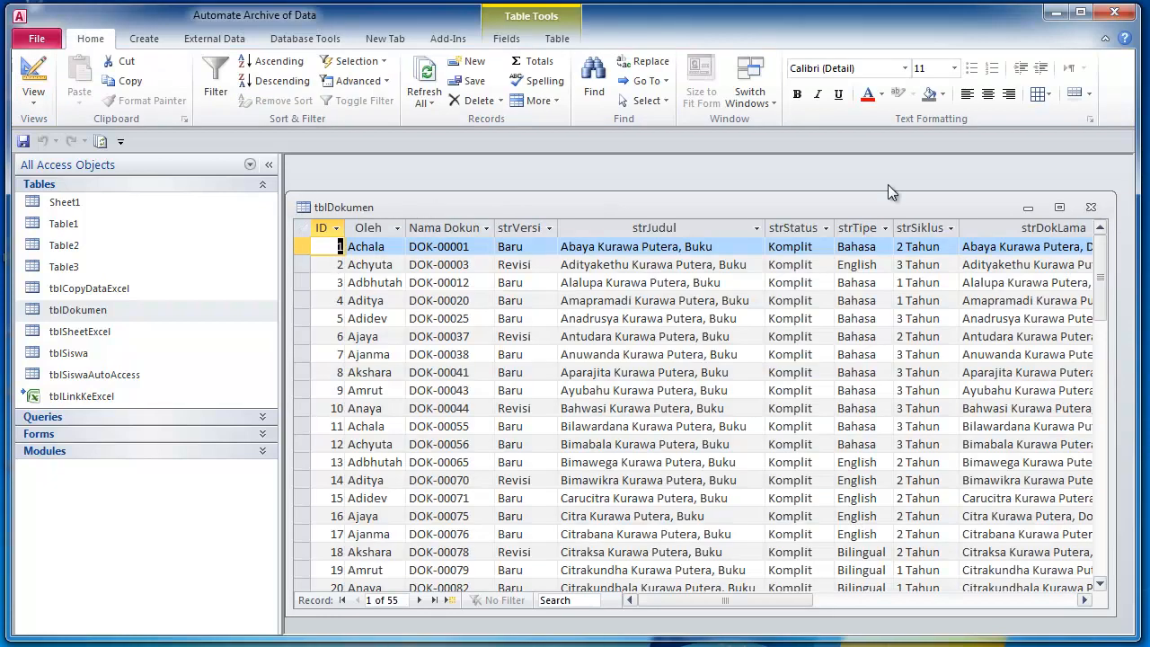
left_click(1061, 207)
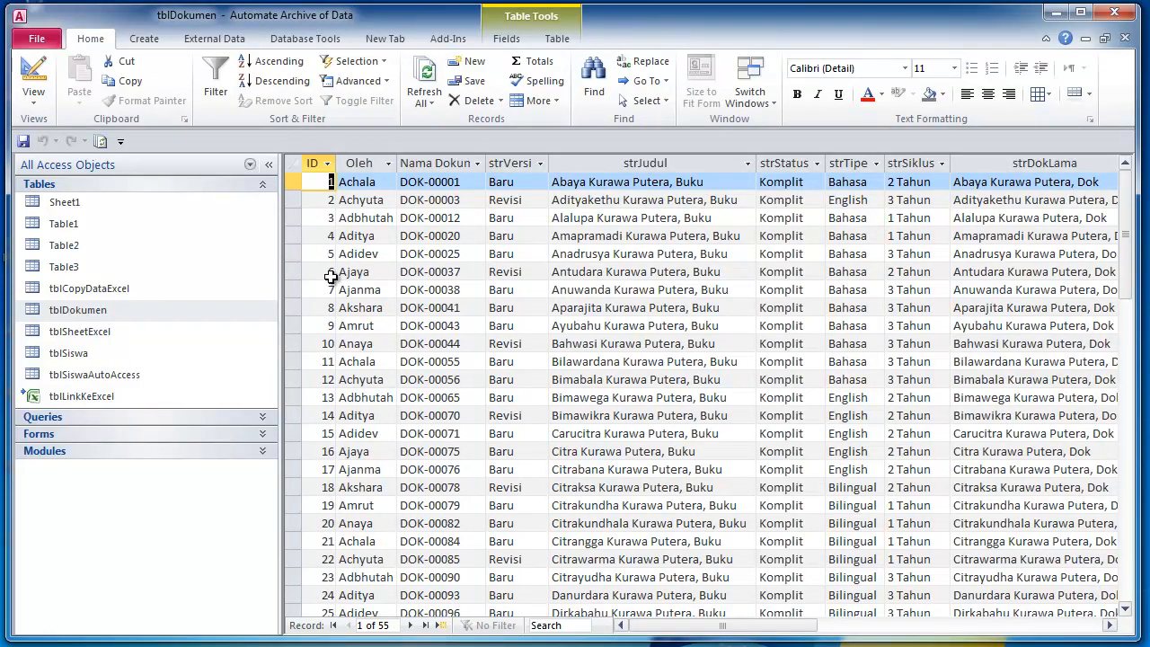
- Delete the last six tblDokumen records, confirm with Yes, and close the table
scroll(360, 440, "down", 10)
scroll(360, 440, "down", 4)
left_click_drag(309, 308, 309, 397)
key("Delete")
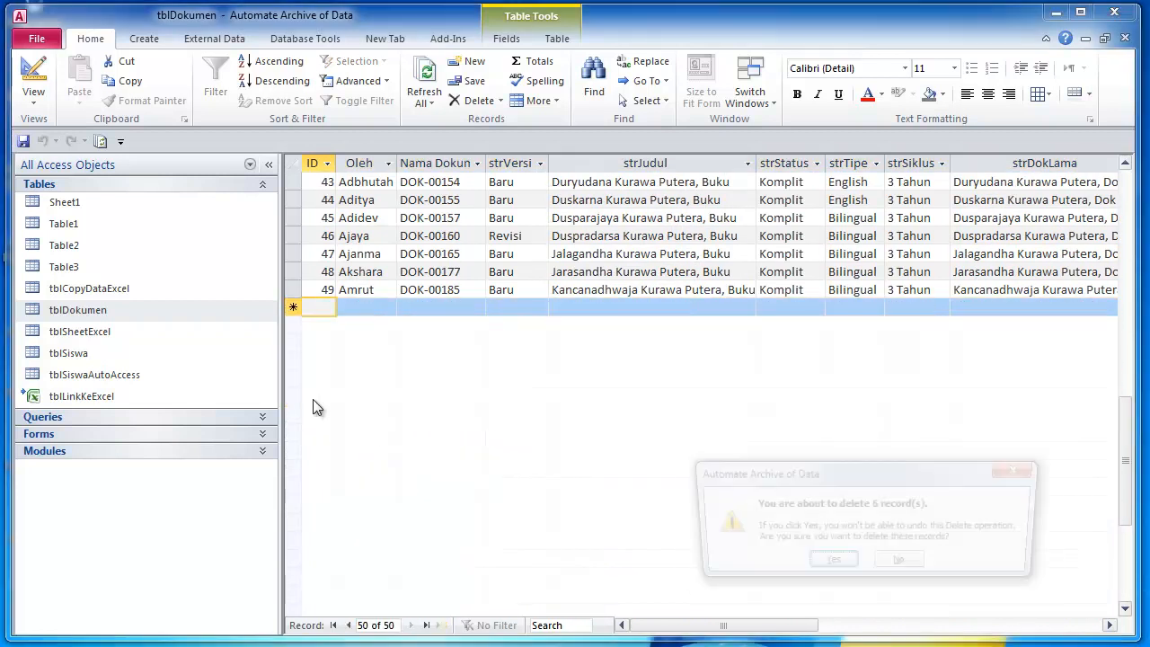
left_click(819, 564)
scroll(432, 318, "up", 6)
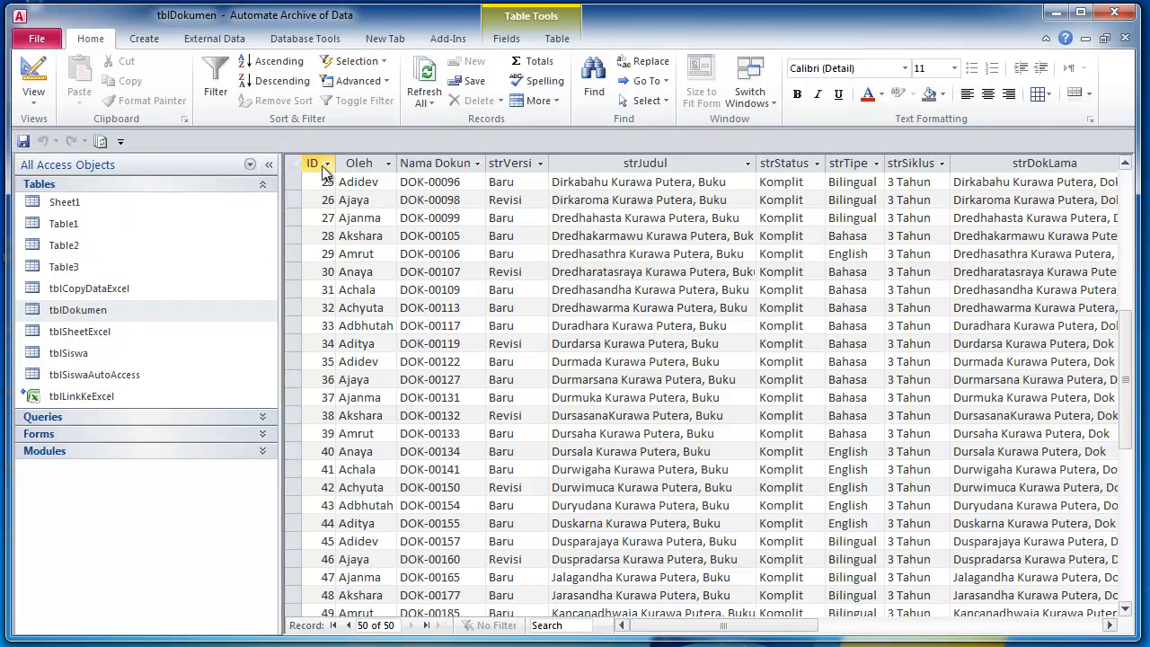
scroll(376, 208, "up", 4)
left_click_drag(1123, 290, 1119, 158)
left_click(1125, 38)
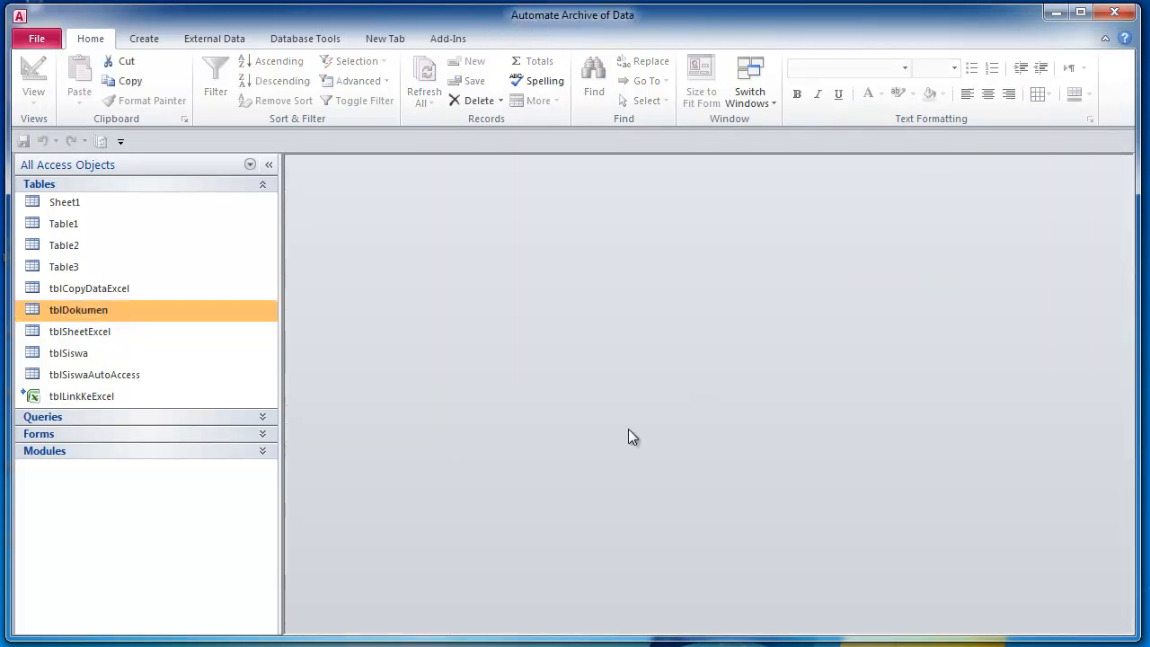
- Open tblSiswa maximized and expand the tblDokumen subdatasheets for every student
double_click(85, 354)
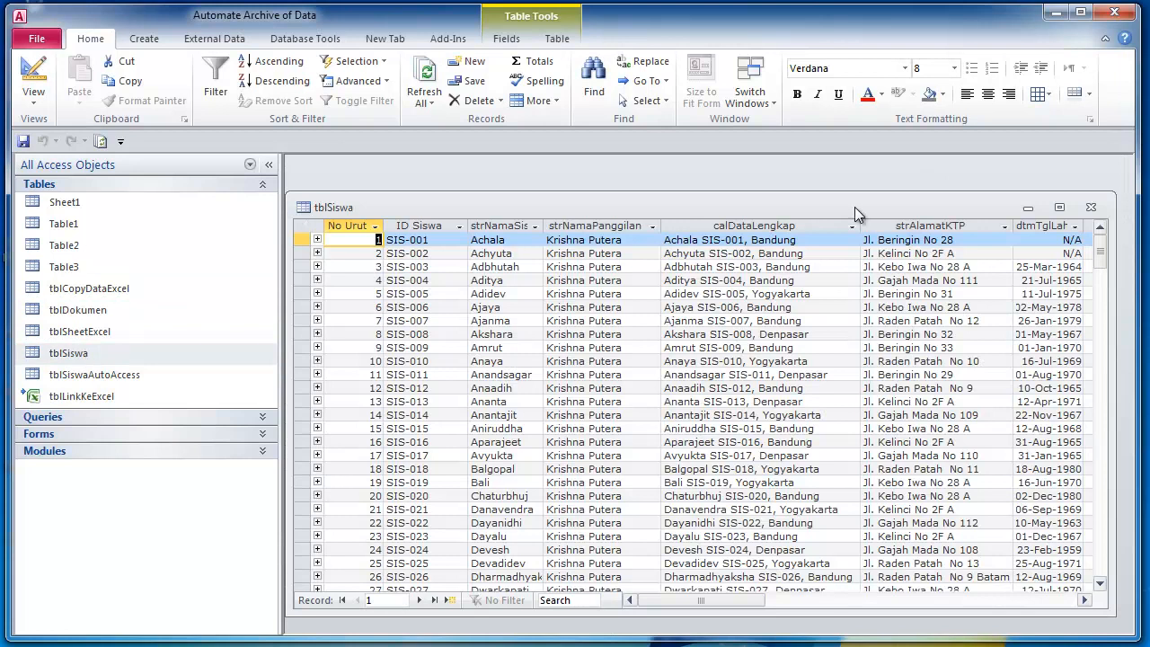
left_click(1062, 208)
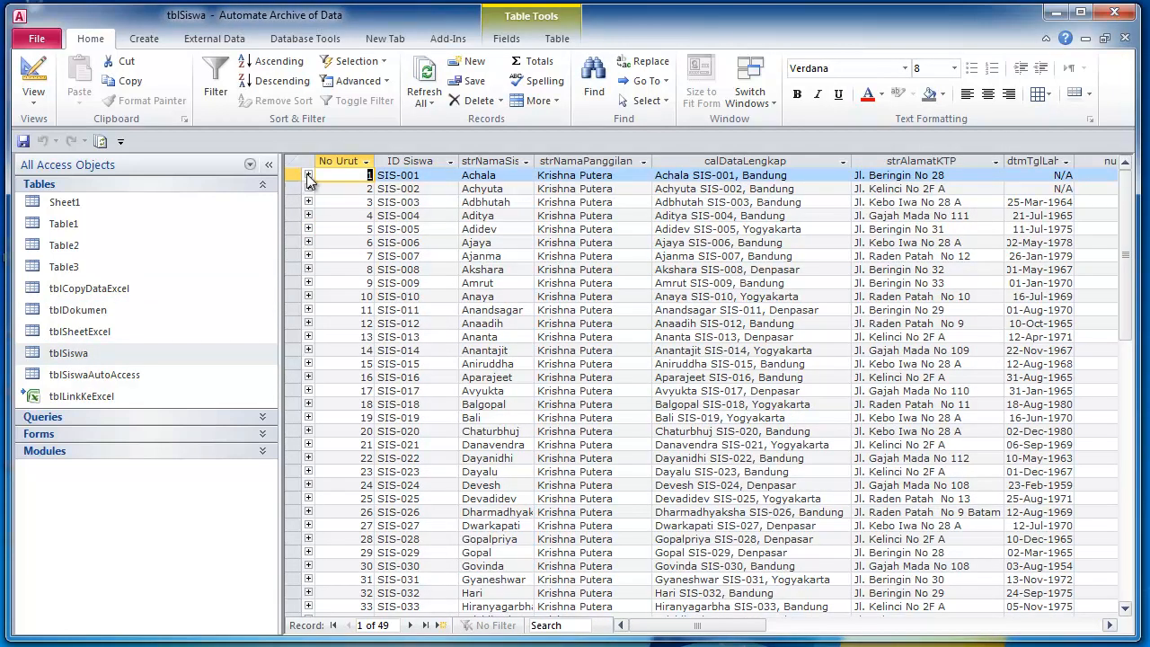
left_click(309, 176)
left_click(309, 243)
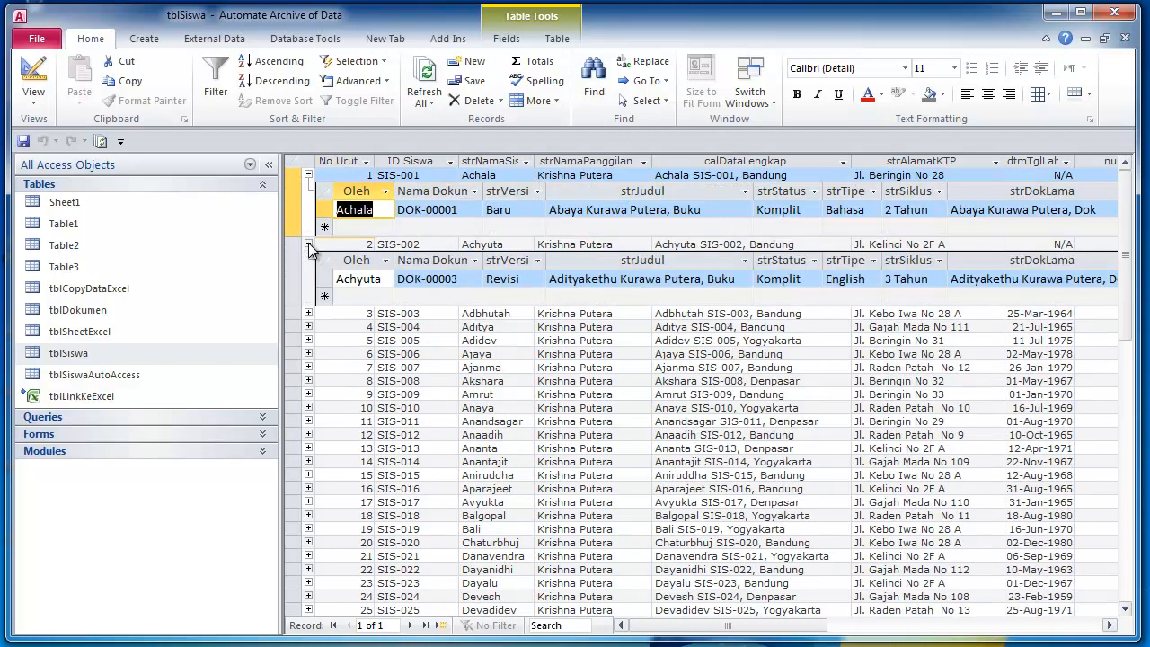
left_click(292, 160)
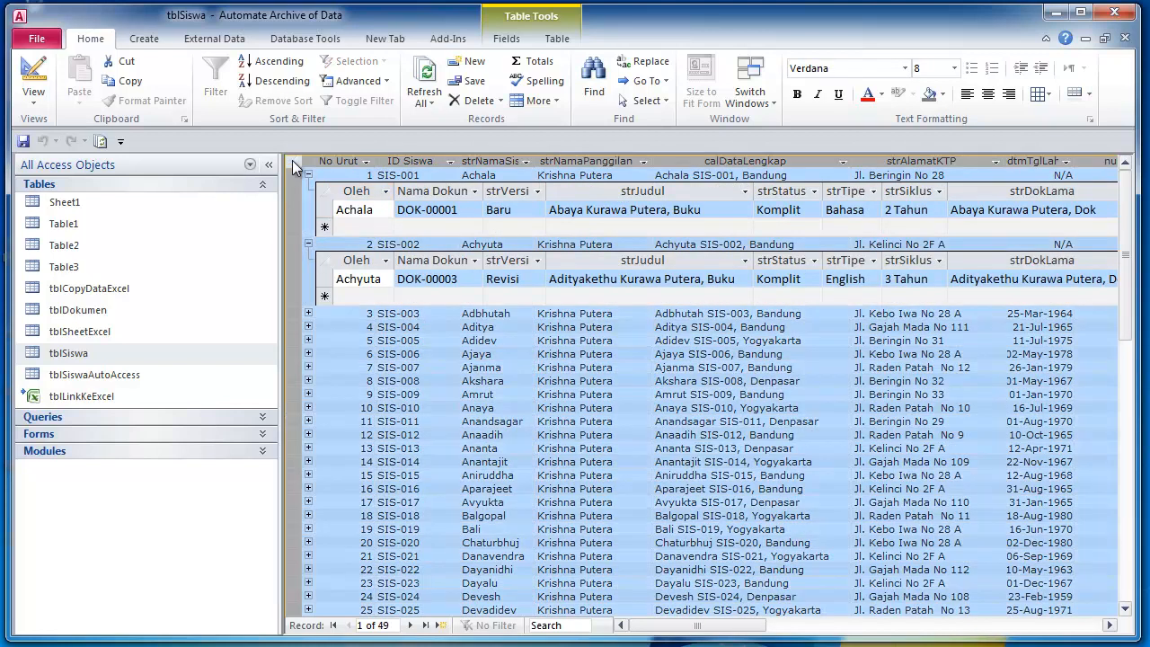
left_click(308, 314)
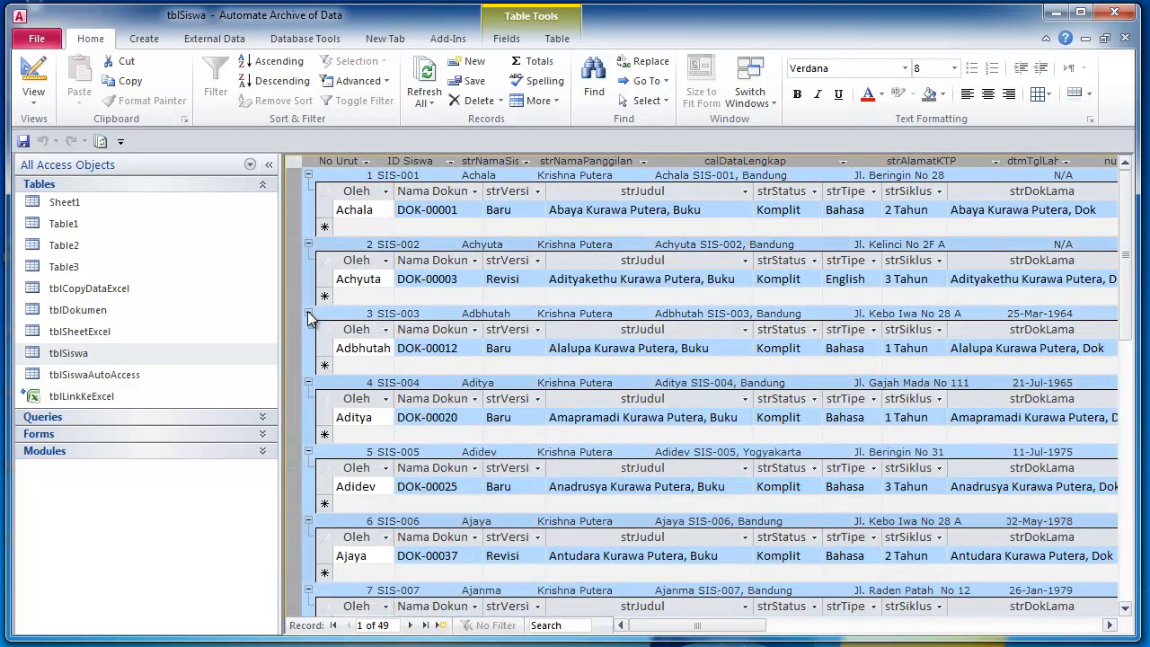
left_click(349, 227)
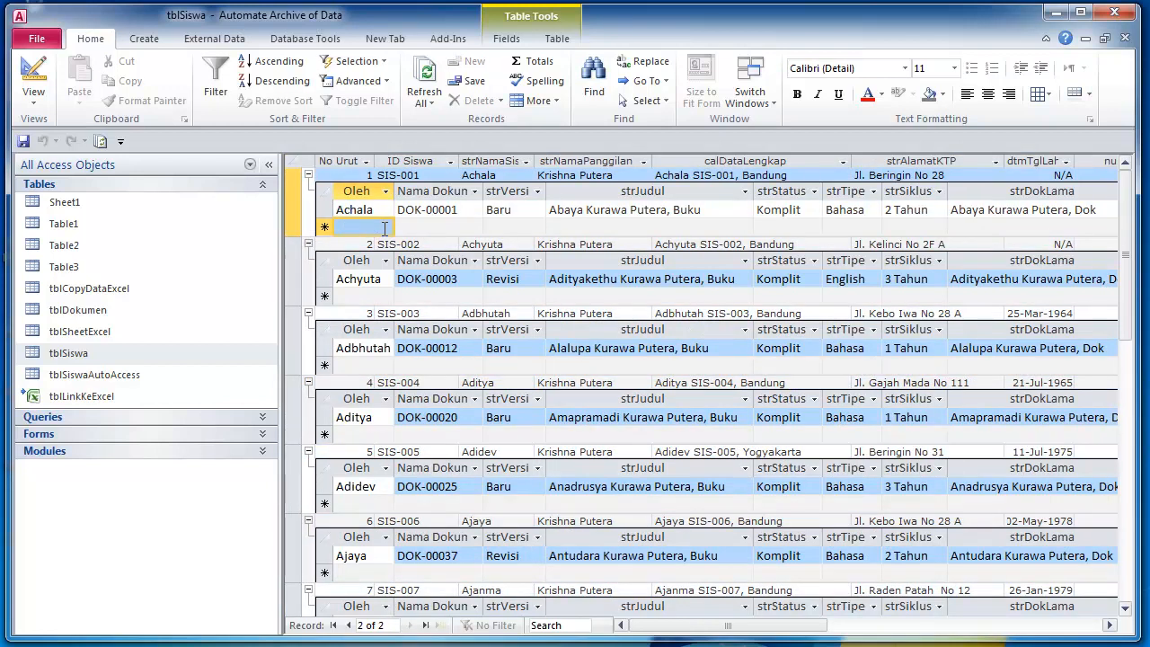
- Paste two extra copies of the DOK-00001 record under SIS-001
left_click(326, 209)
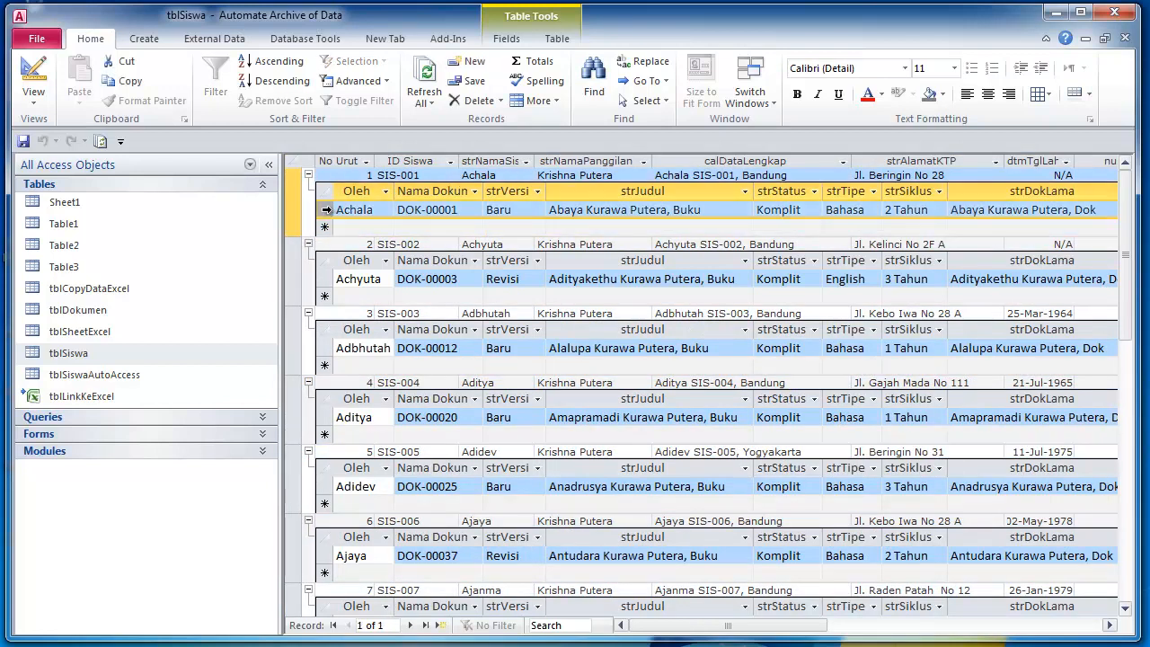
left_click(321, 225)
key("ctrl+v")
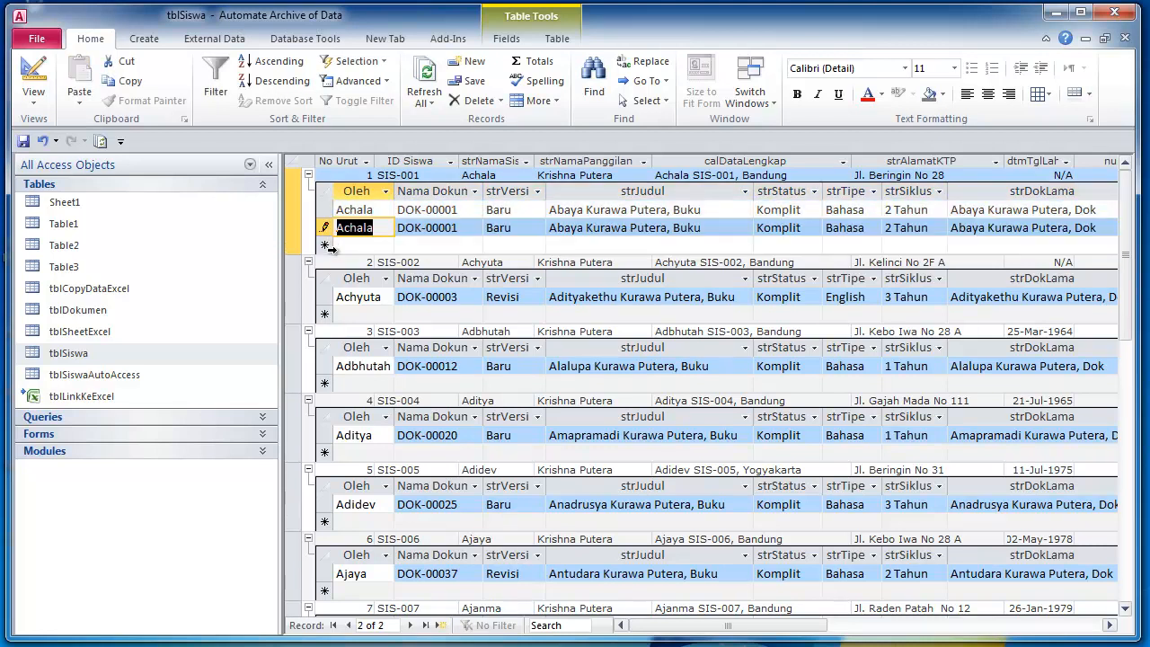
key("ctrl+v")
- Paste three extra copies of the DOK-00003 record under SIS-002
left_click(326, 333)
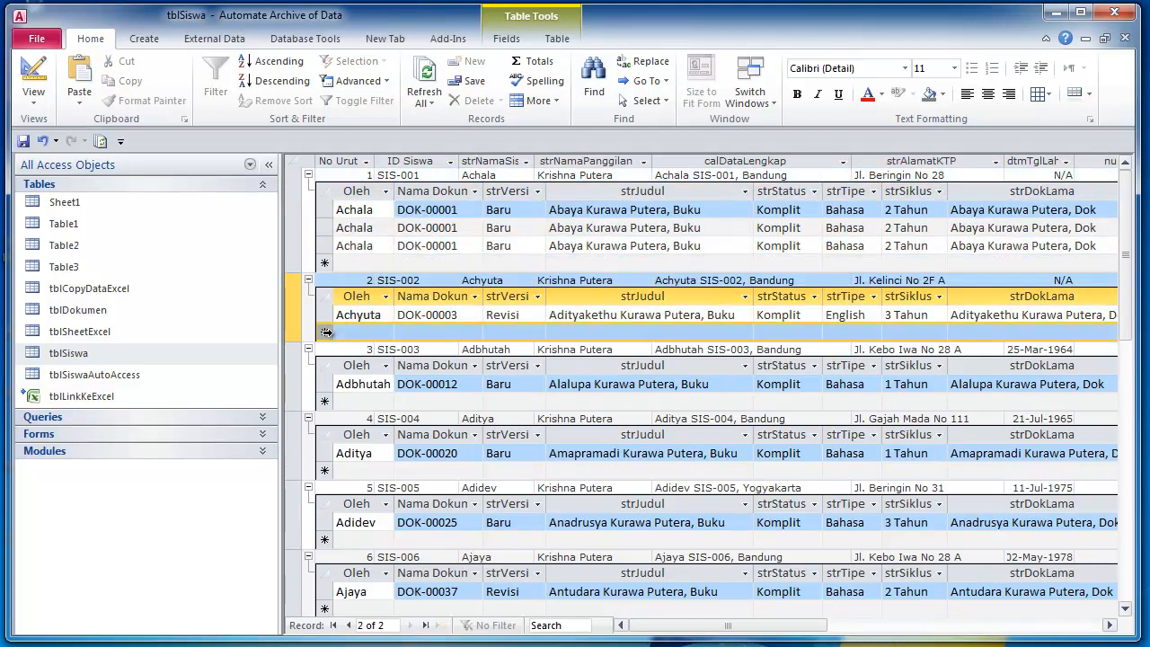
left_click(327, 316)
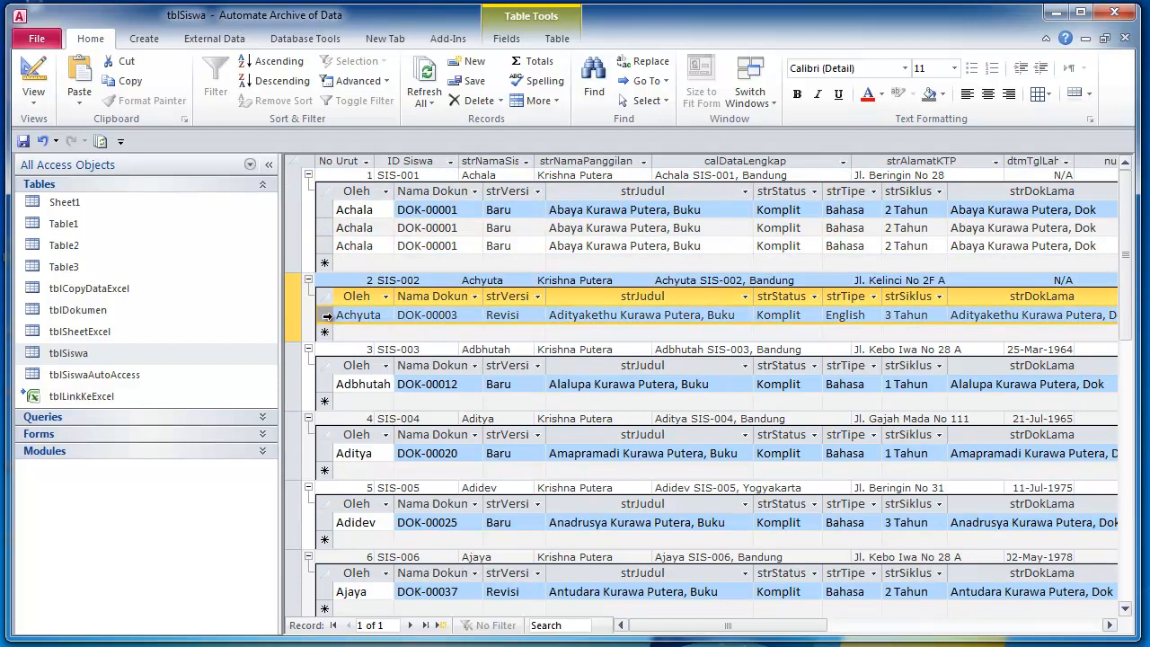
left_click(327, 332)
key("ctrl+v")
left_click(326, 350)
key("ctrl+v")
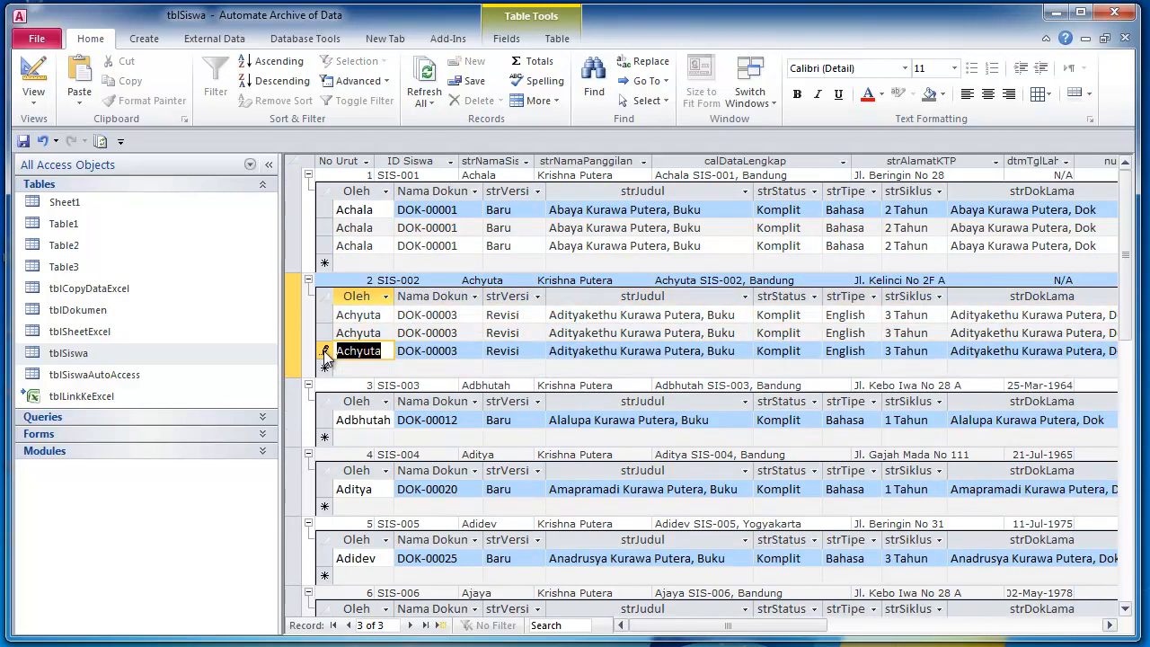
left_click(327, 367)
key("ctrl+v")
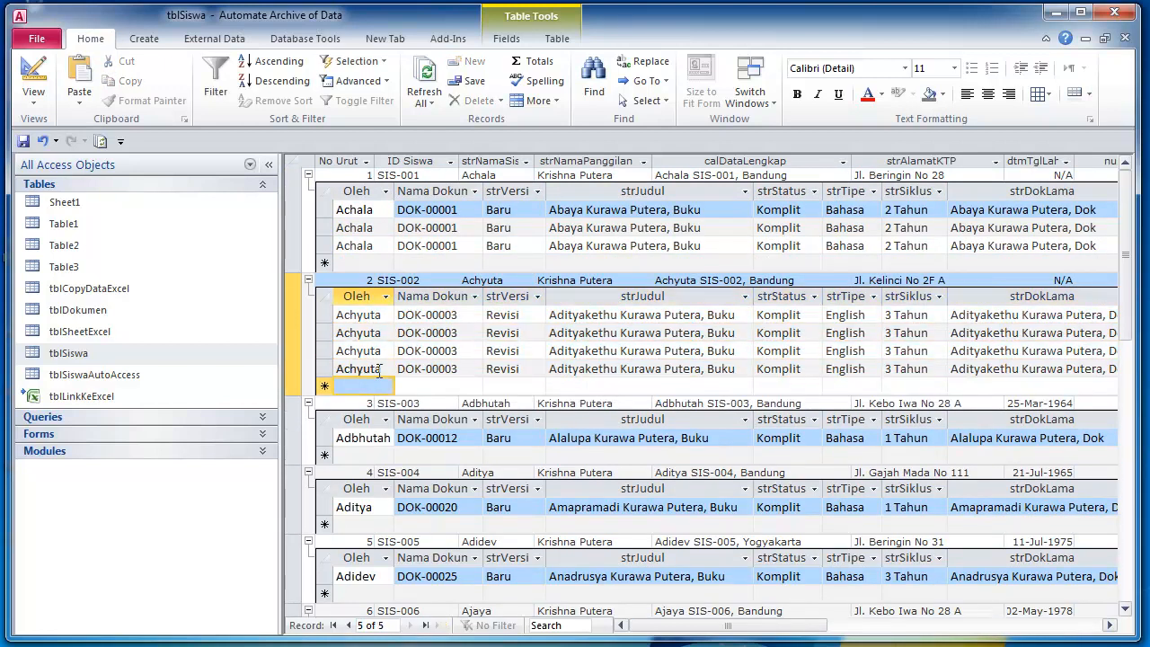